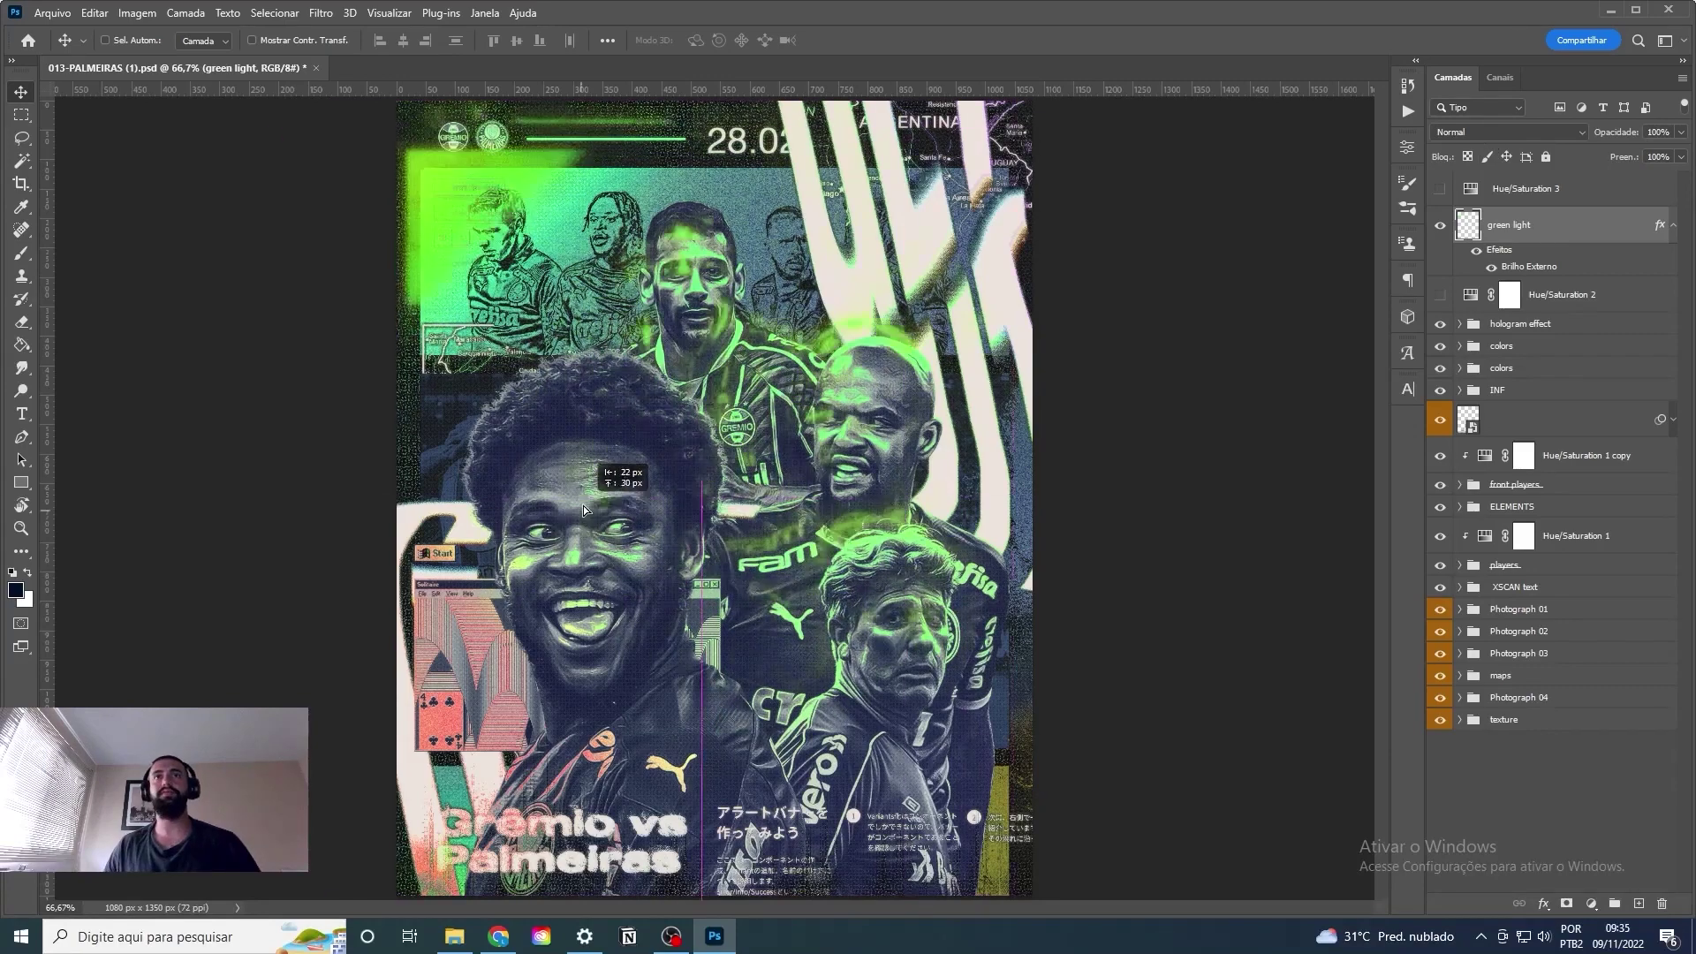
Hide the green light glow and the hologram effect group.
{"action": "left_click", "coordinate": [1440, 224]}
{"action": "left_click", "coordinate": [1440, 323]}
{"action": "left_click", "coordinate": [1440, 346]}
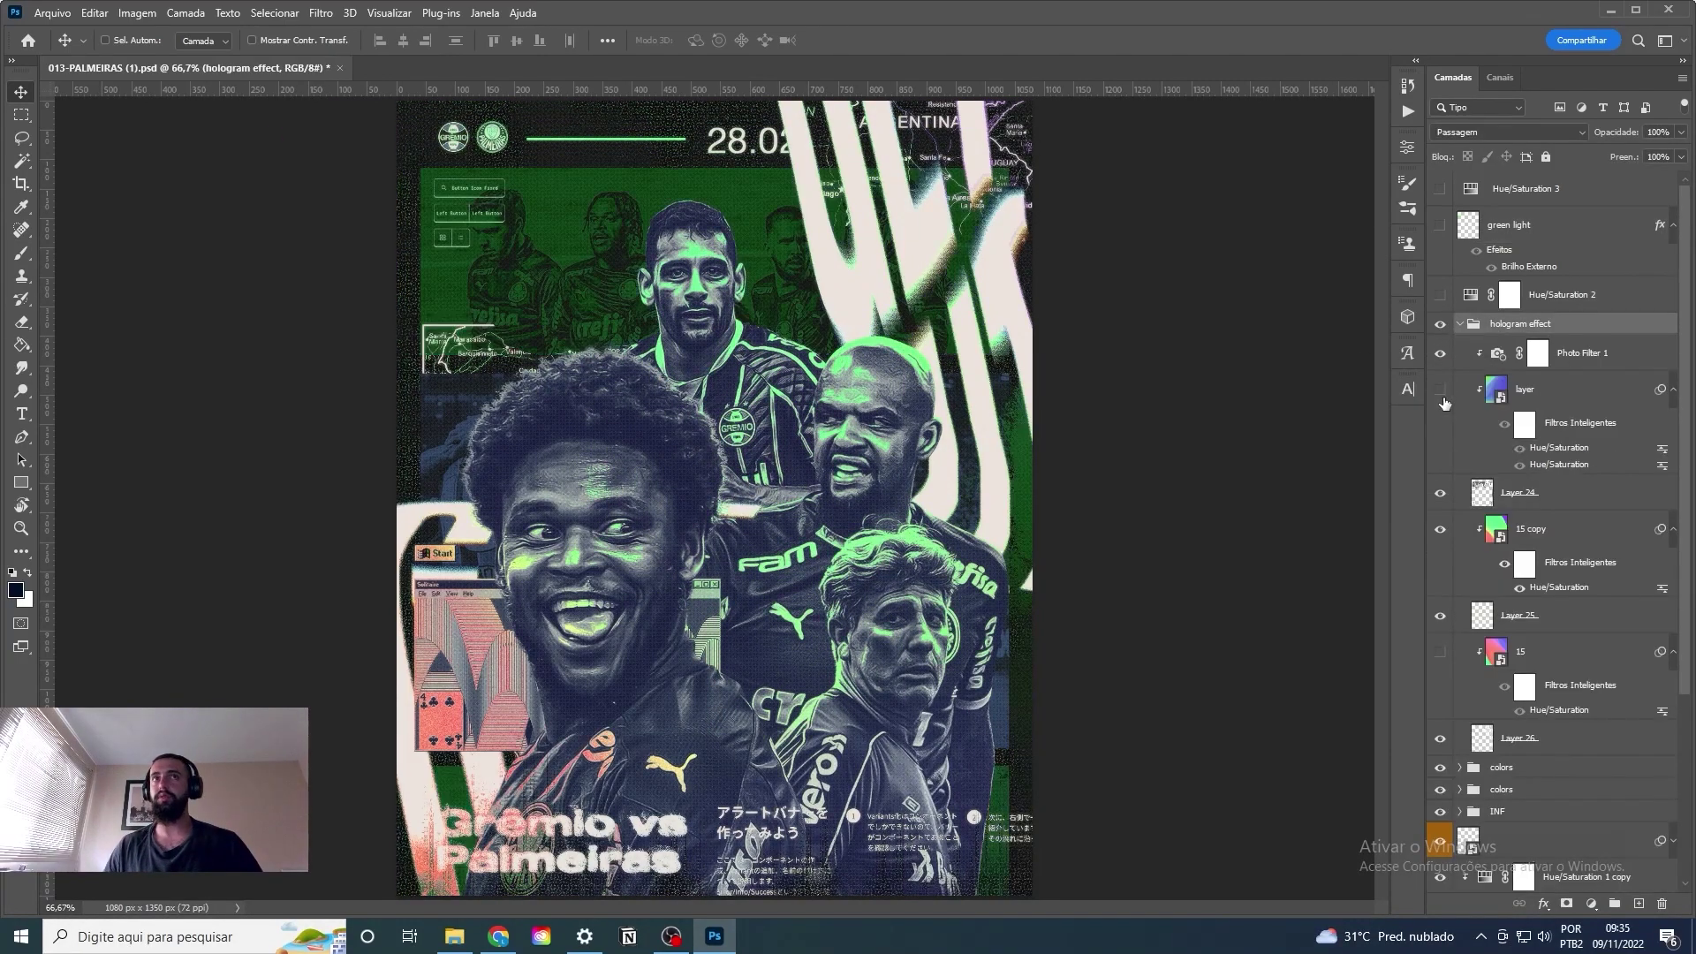
{"action": "left_click", "coordinate": [1440, 345]}
{"action": "left_click", "coordinate": [1440, 345]}
{"action": "left_click", "coordinate": [1440, 345]}
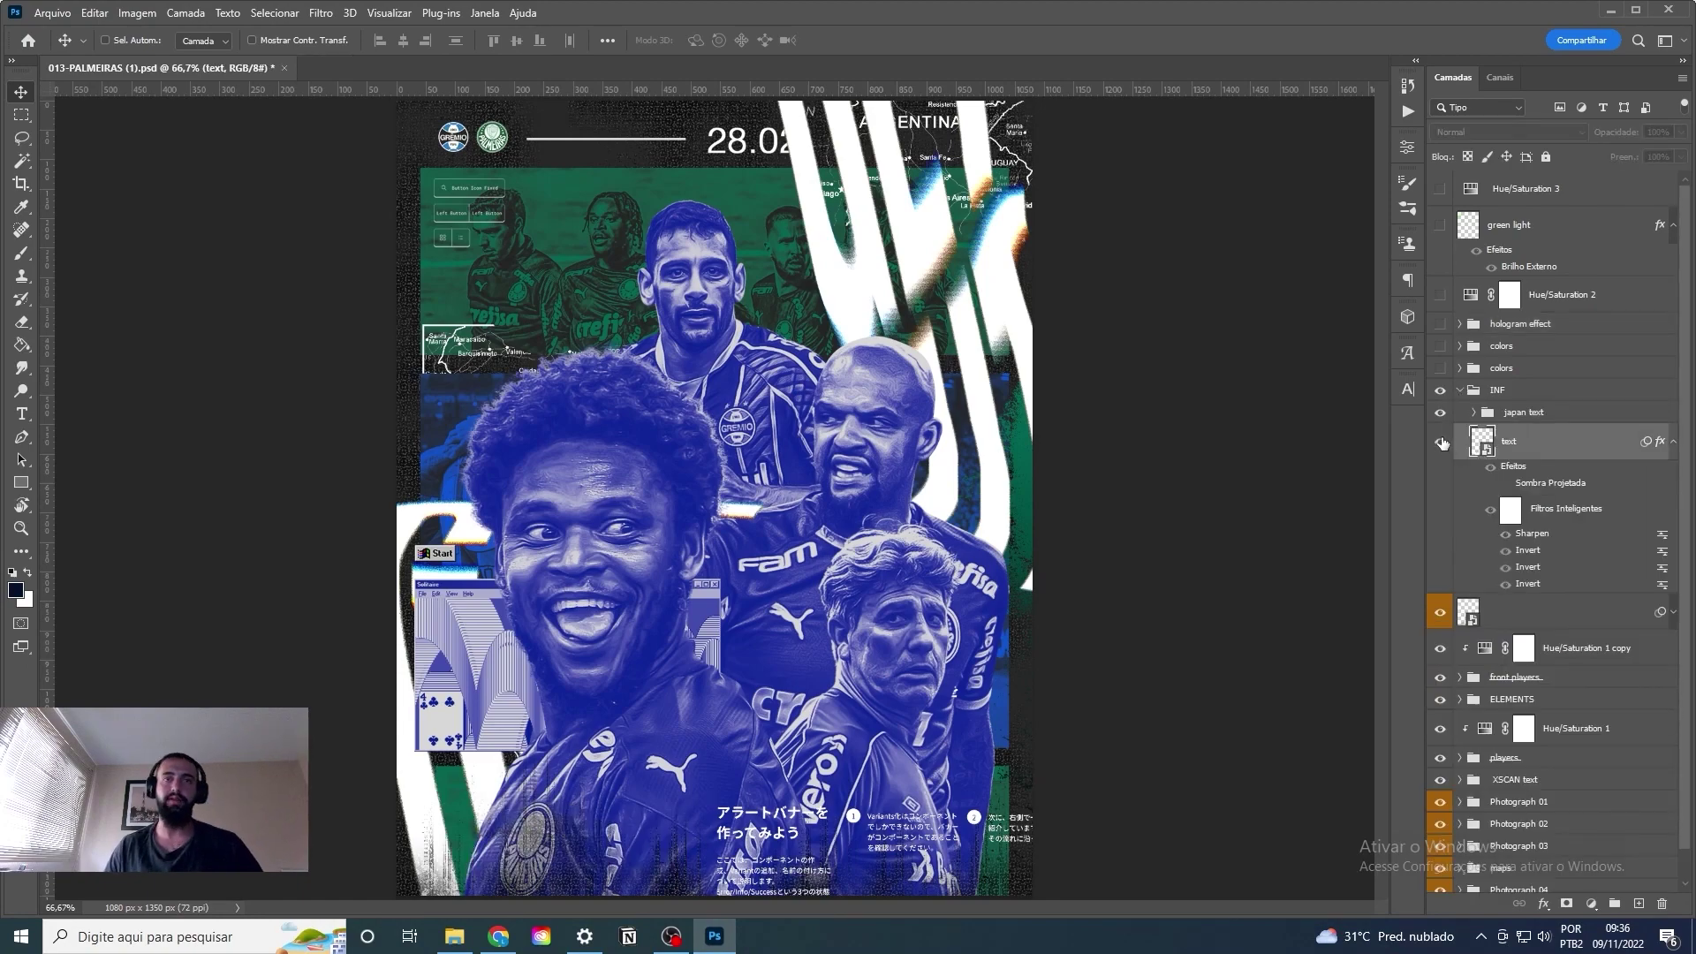
Check the Grêmio vs Palmeiras title and placeholder smart objects, then hide the title.
{"action": "double_click", "coordinate": [1481, 441]}
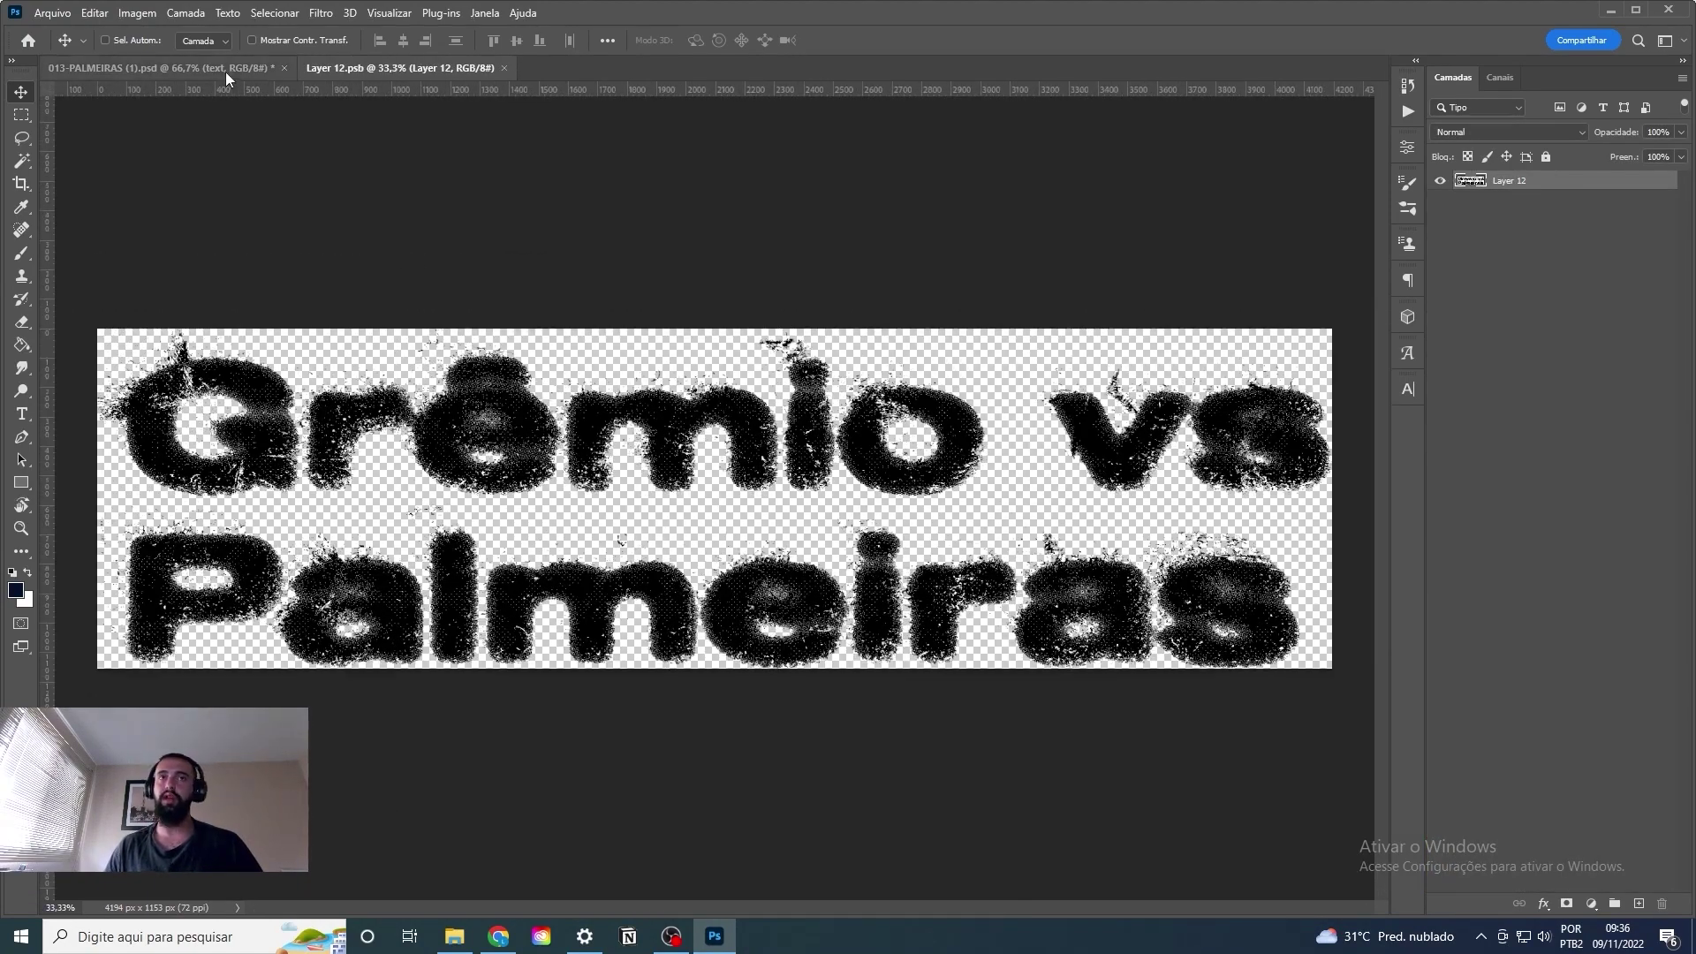
{"action": "left_click", "coordinate": [227, 76]}
{"action": "left_click", "coordinate": [1448, 420]}
{"action": "double_click", "coordinate": [1473, 432]}
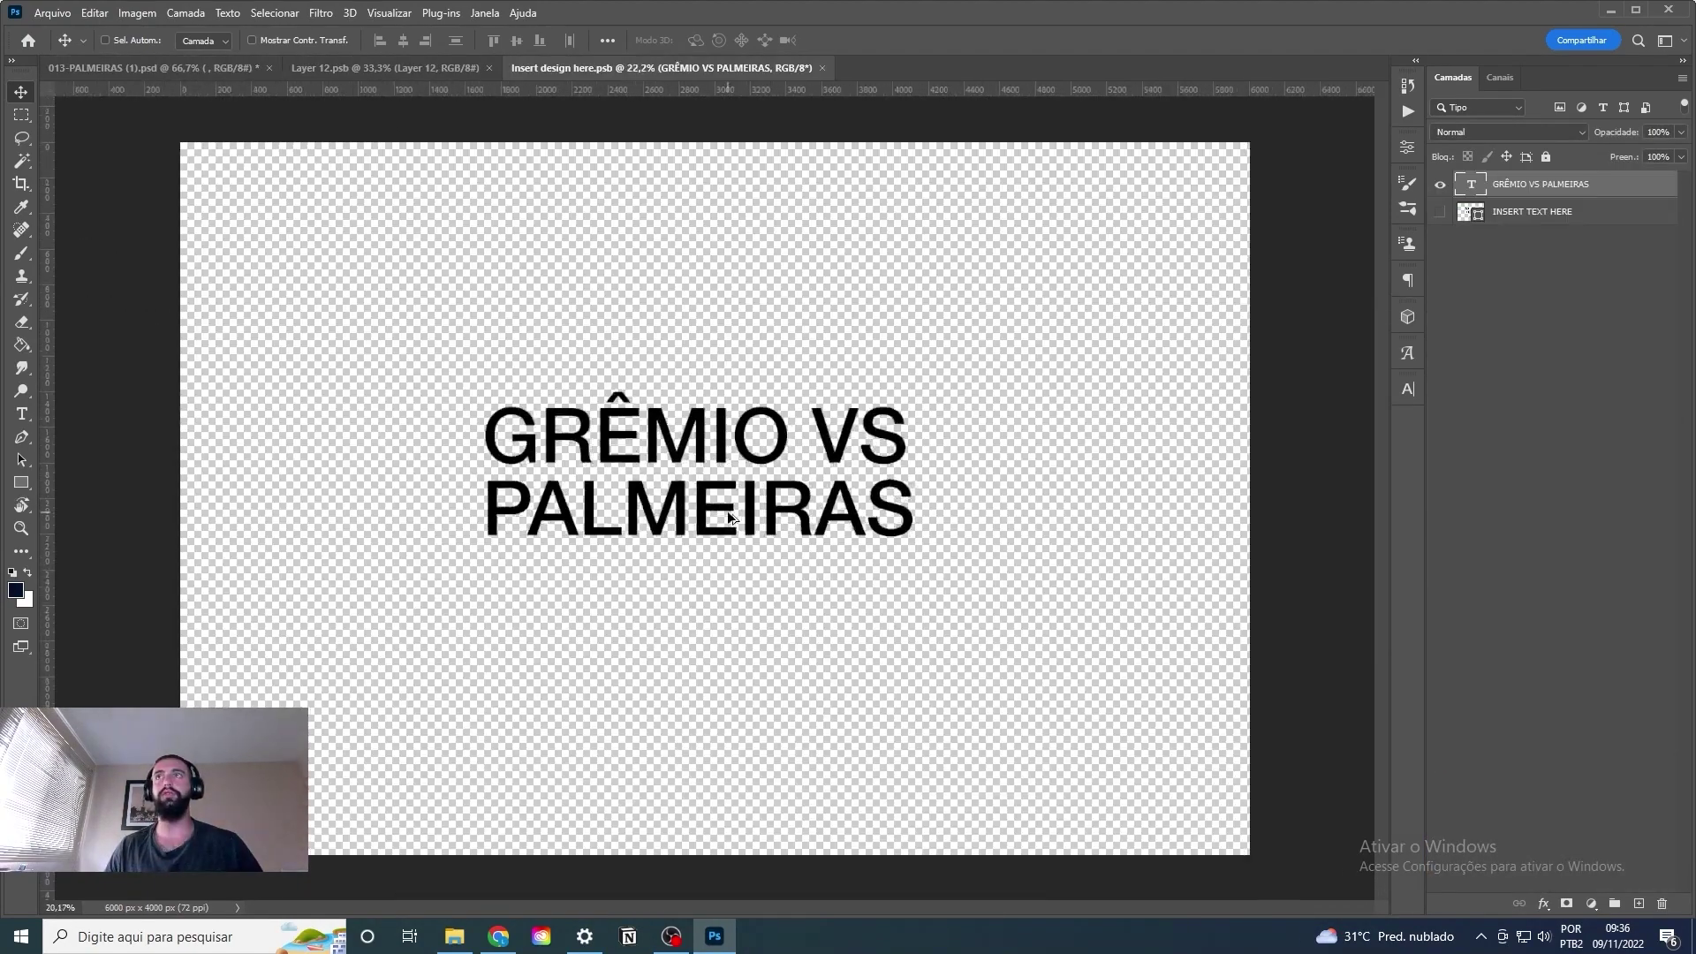
{"action": "key", "text": "ctrl+Tab"}
{"action": "key", "text": "ctrl+t"}
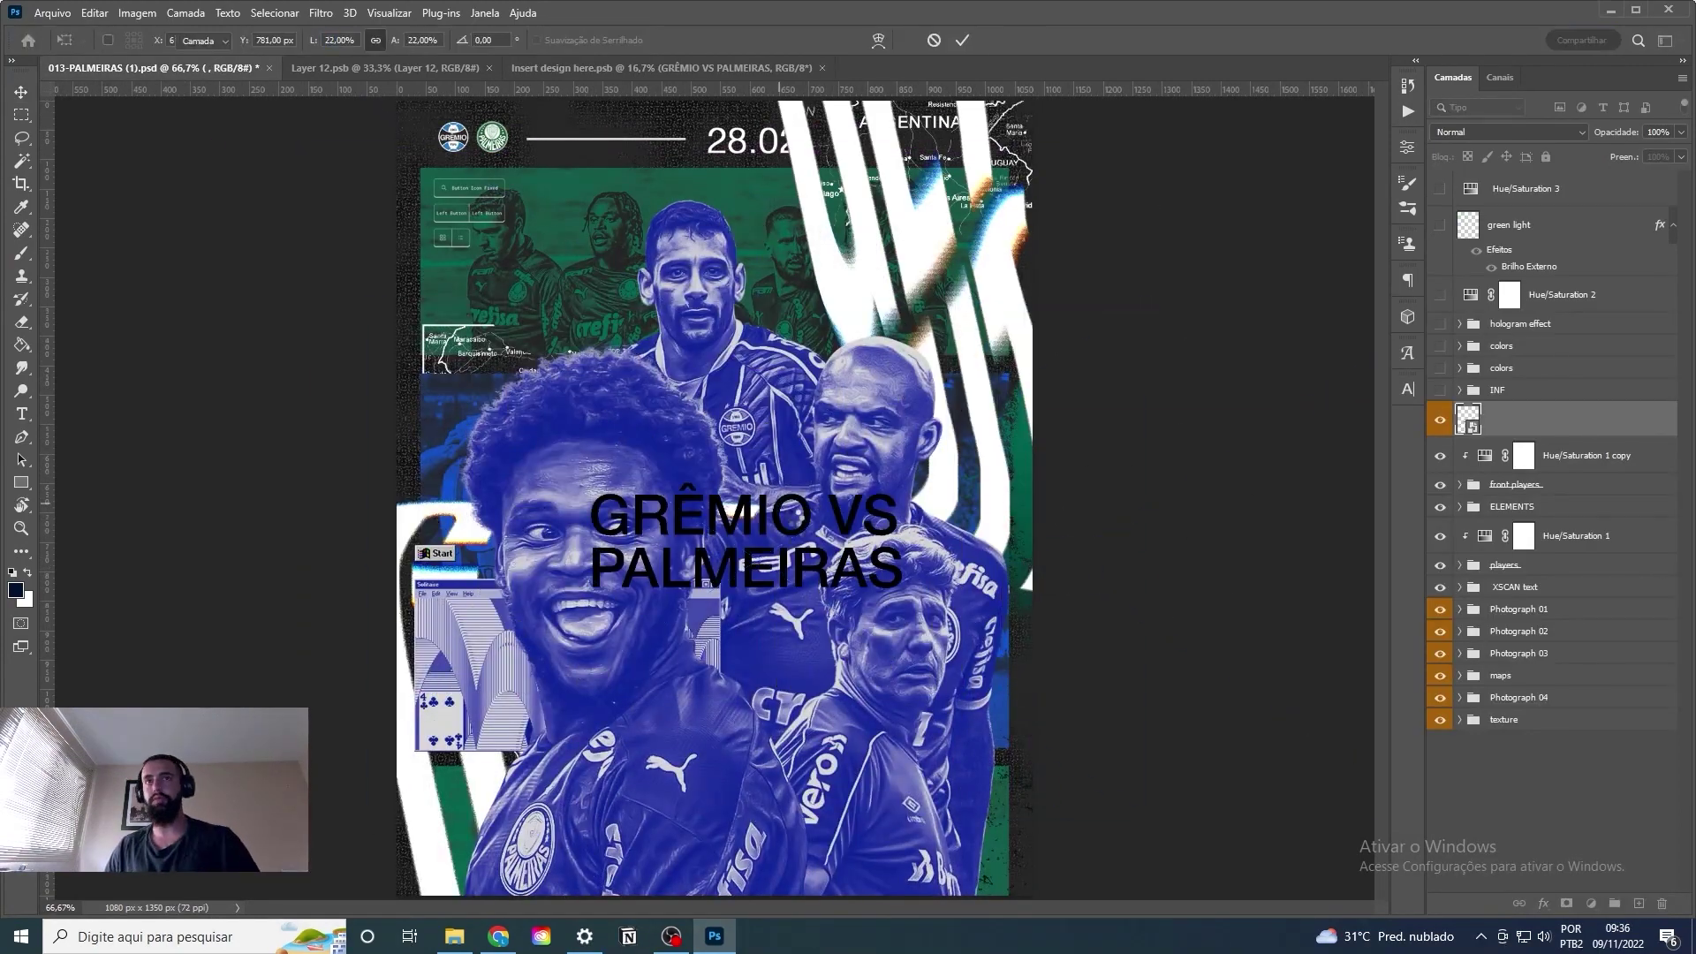
{"action": "key", "text": "Escape"}
{"action": "left_click_drag", "start_coordinate": [526, 664], "coordinate": [530, 631]}
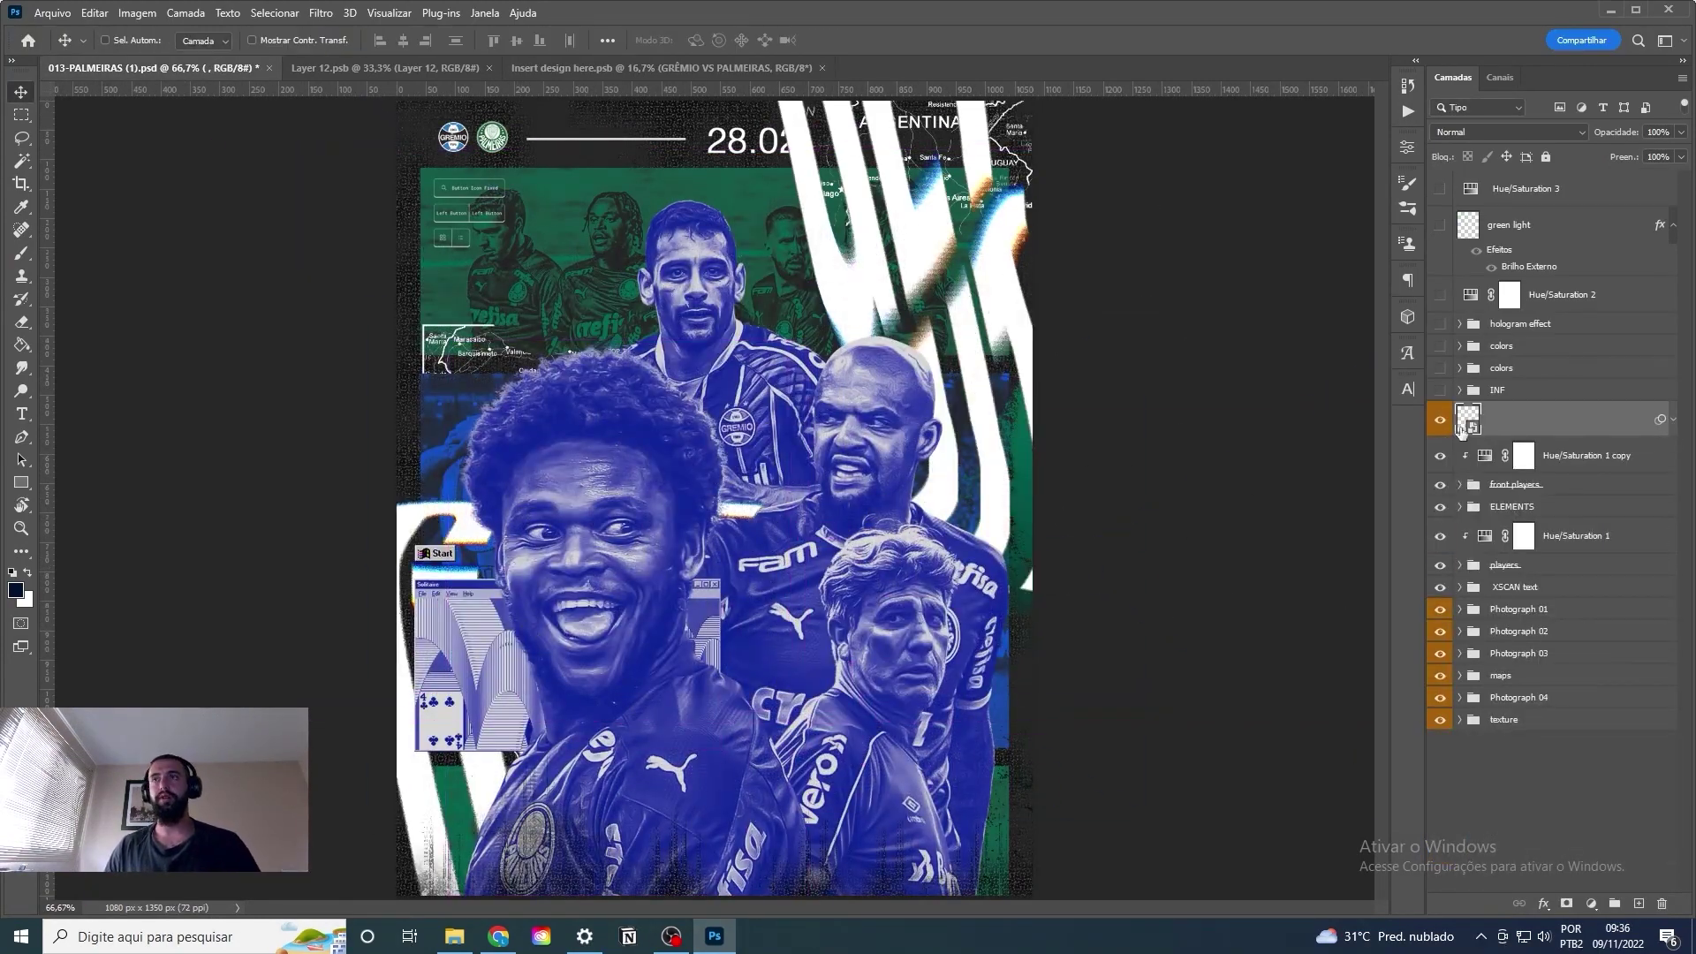
Hide the front players' blue tint and the ELEMENTS group, checking the XSCAN effect.
{"action": "left_click", "coordinate": [1440, 455]}
{"action": "left_click", "coordinate": [1440, 484]}
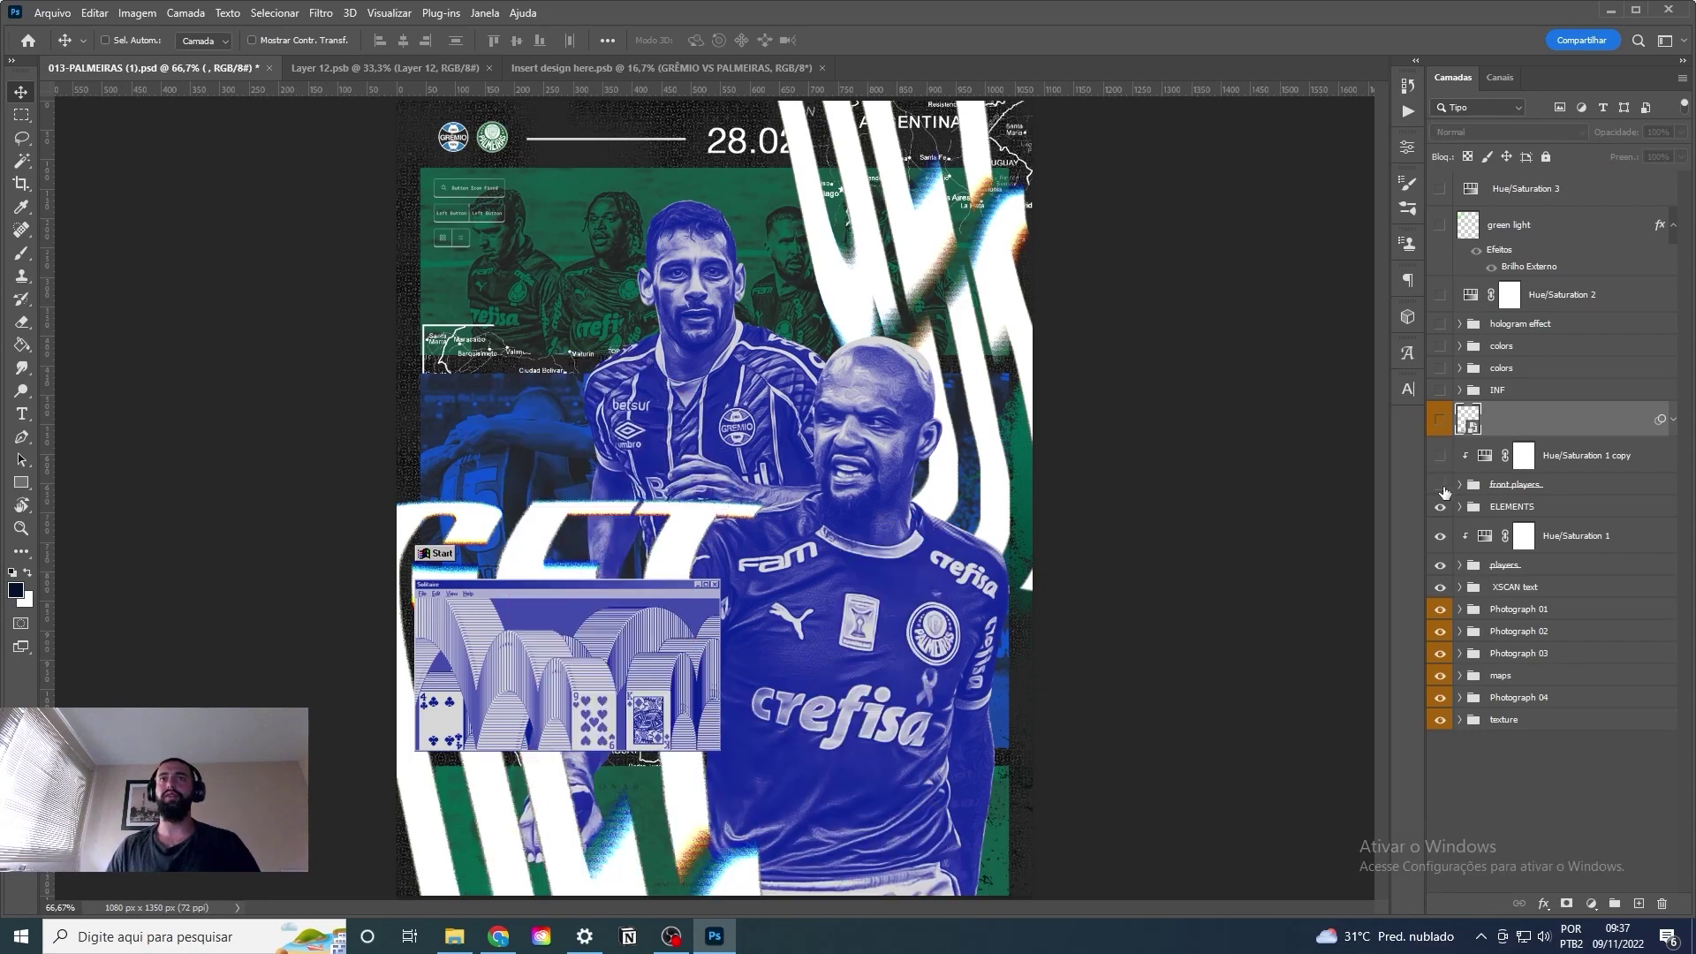
{"action": "left_click", "coordinate": [1459, 507]}
{"action": "scroll", "coordinate": [1490, 529], "scroll_direction": "down", "scroll_amount": 2}
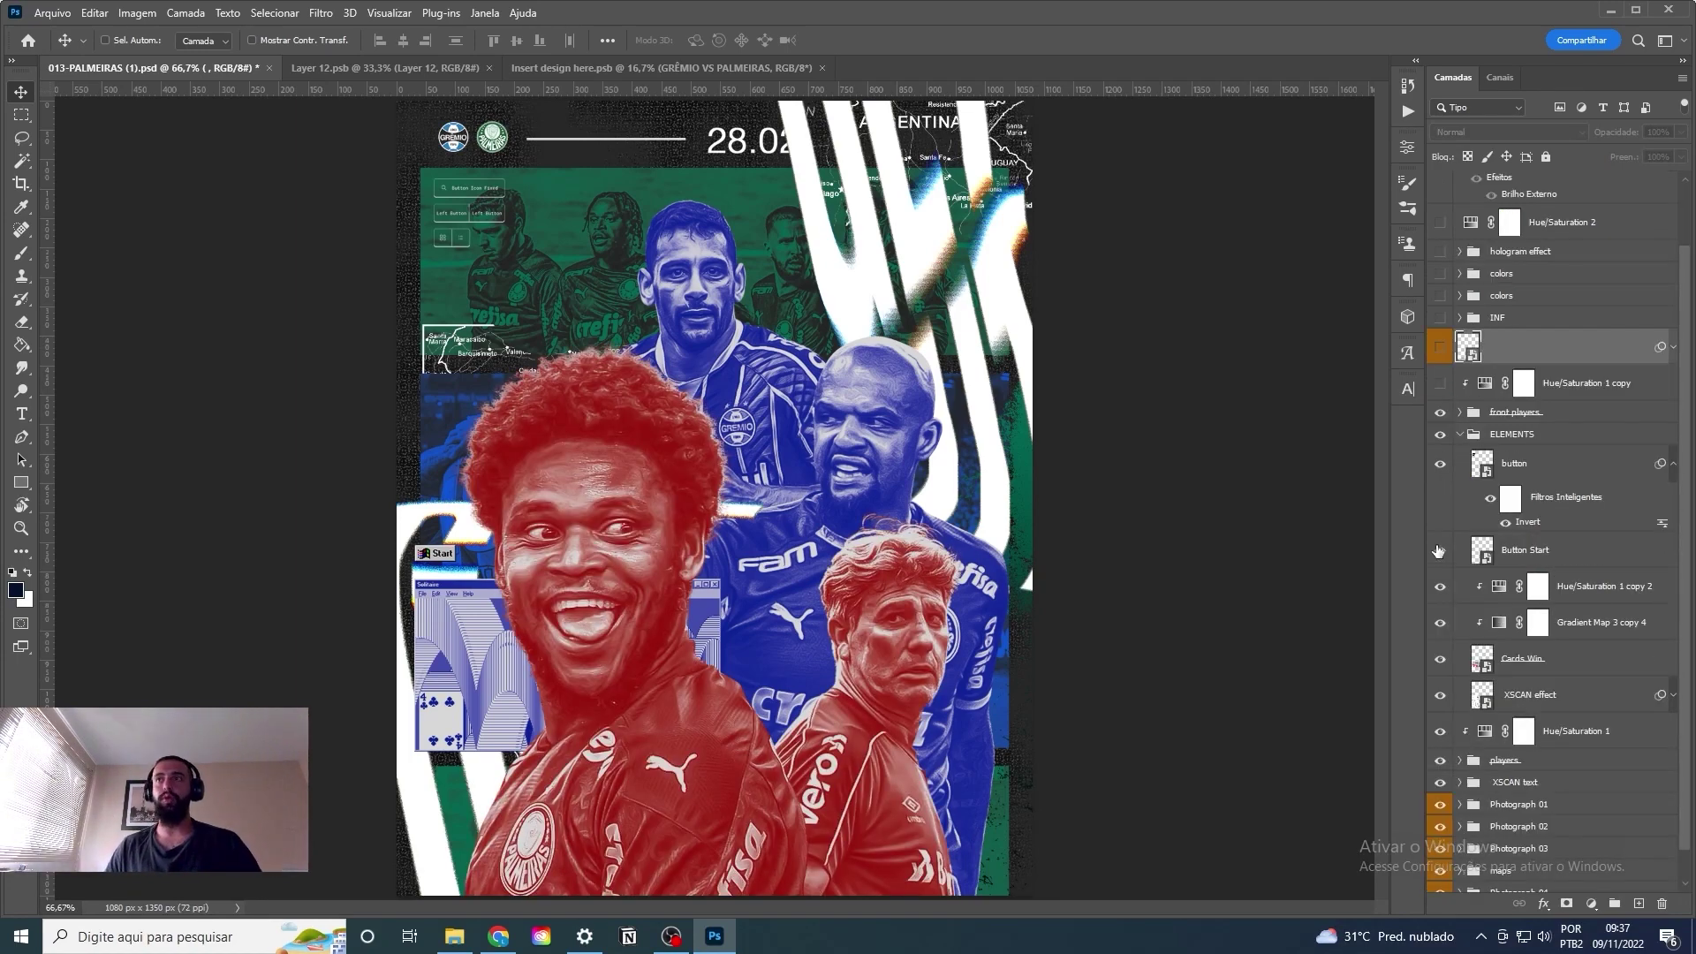
{"action": "left_click", "coordinate": [1554, 698]}
{"action": "left_click", "coordinate": [1673, 695]}
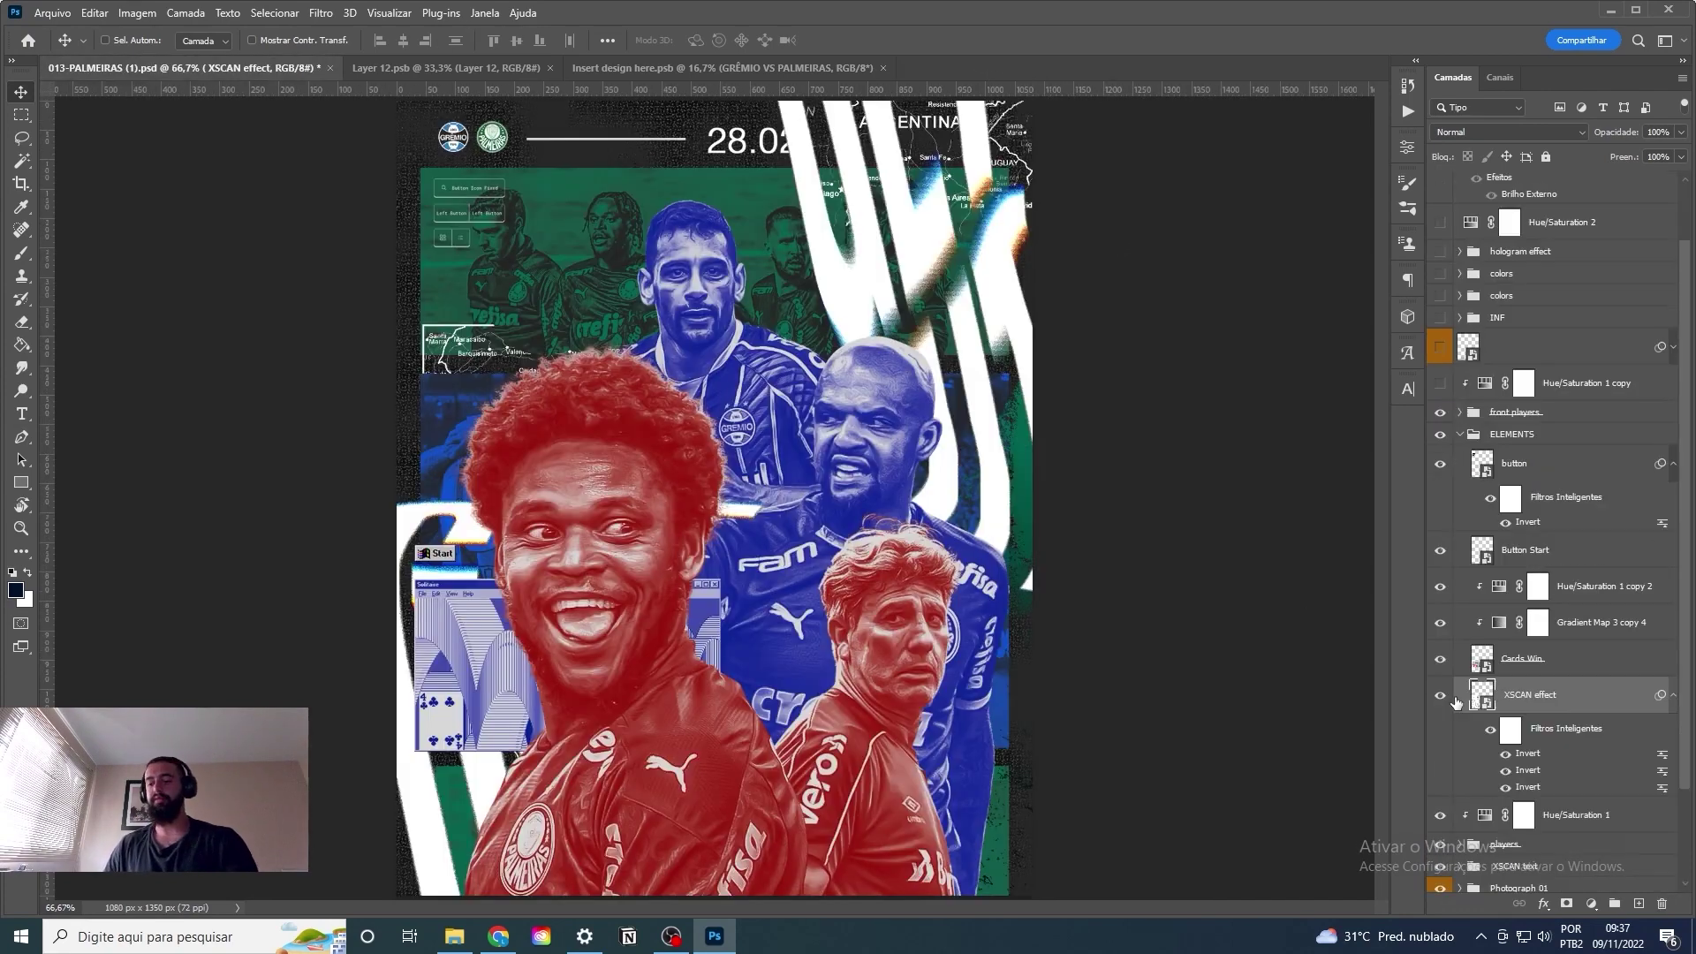
{"action": "key", "text": "ctrl+z"}
{"action": "key", "text": "ctrl+z"}
{"action": "key", "text": "ctrl+z"}
{"action": "key", "text": "ctrl+z"}
{"action": "key", "text": "ctrl+z"}
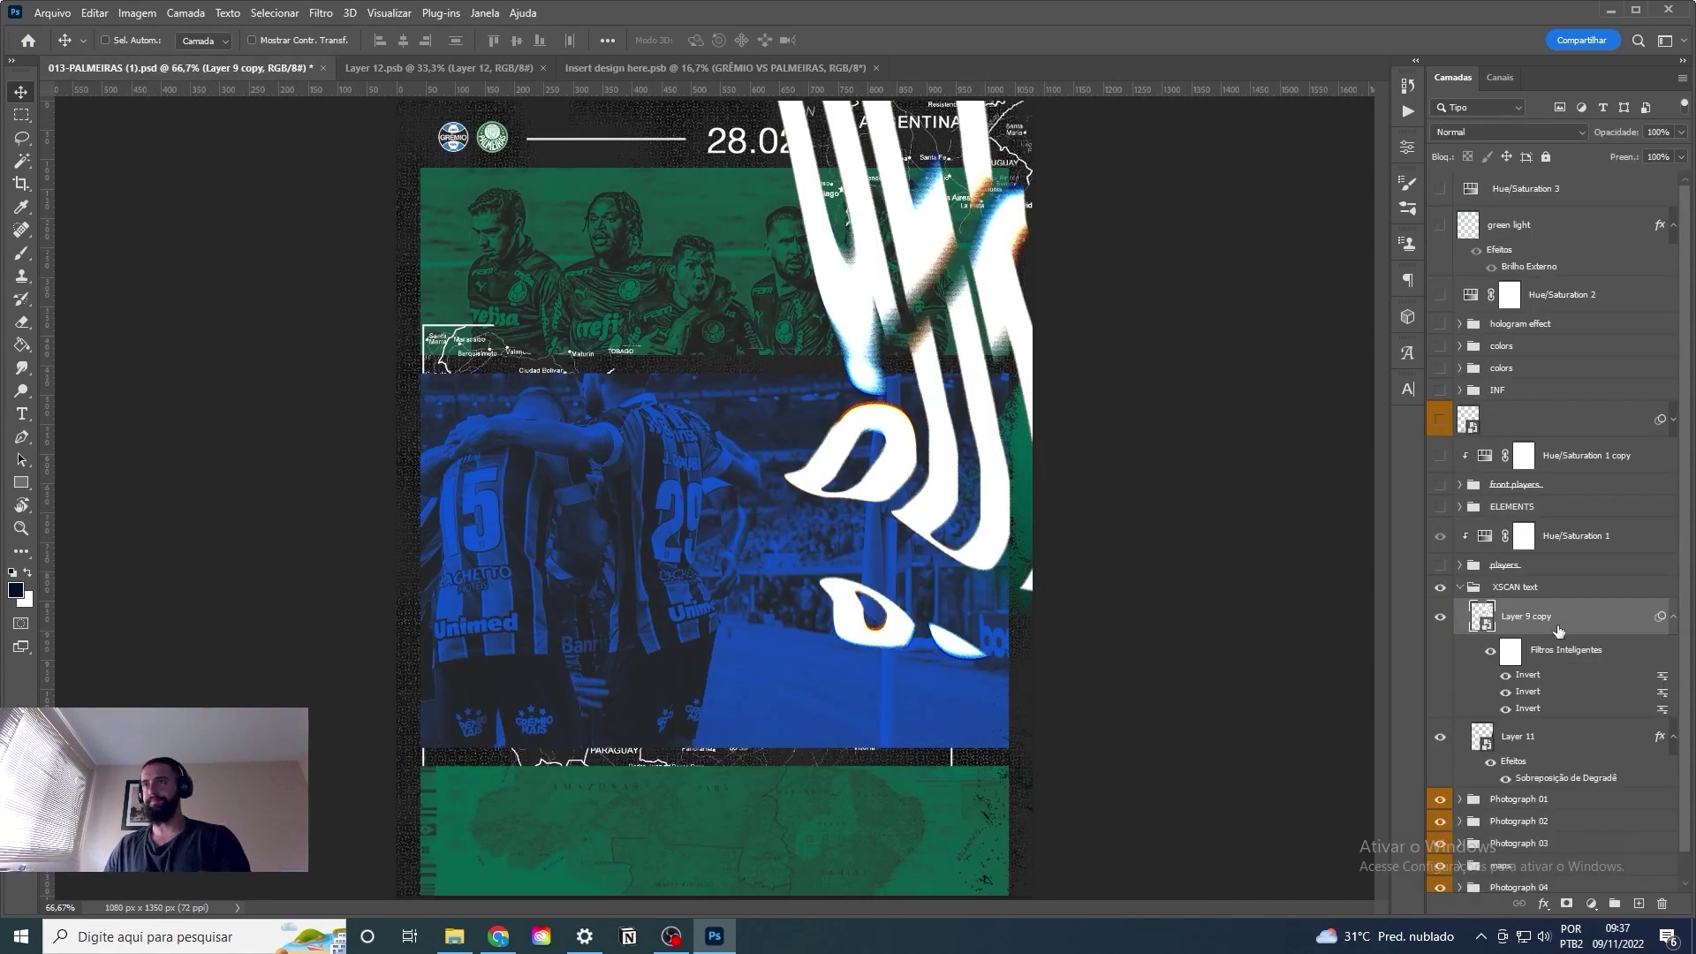
{"action": "key", "text": "ctrl+z"}
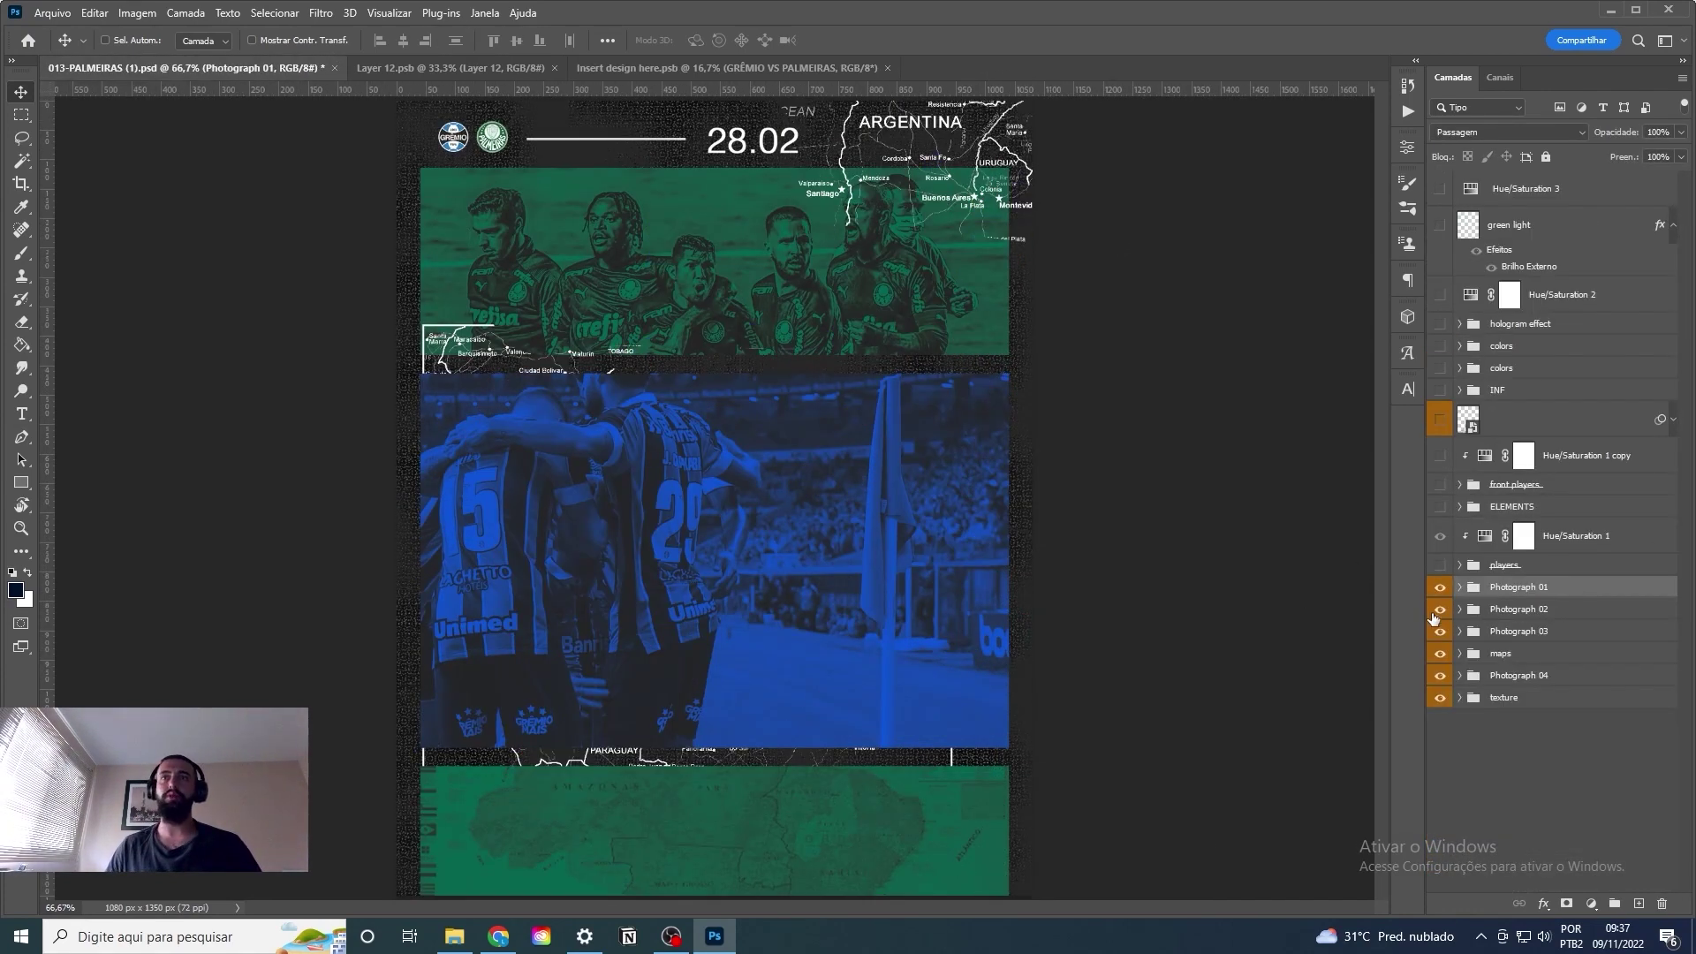
Hide the map artwork and expand the Photograph 03 and texture groups.
{"action": "left_click", "coordinate": [1500, 653]}
{"action": "left_click_drag", "start_coordinate": [972, 371], "coordinate": [976, 219]}
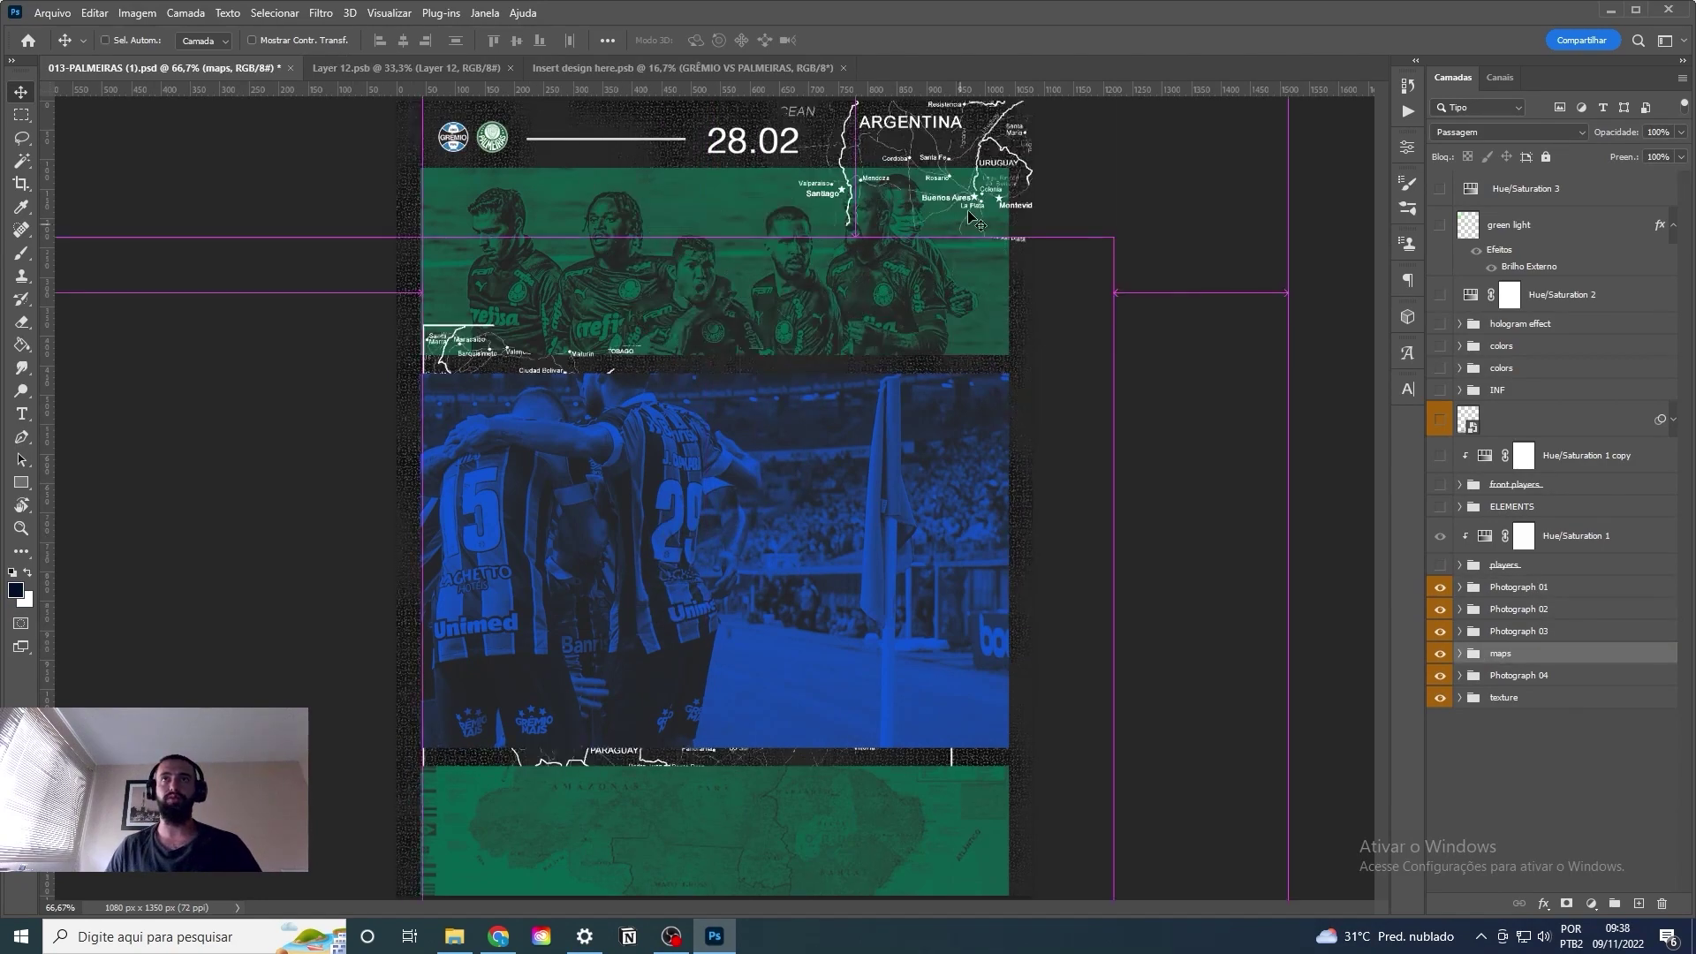
{"action": "left_click", "coordinate": [1460, 653]}
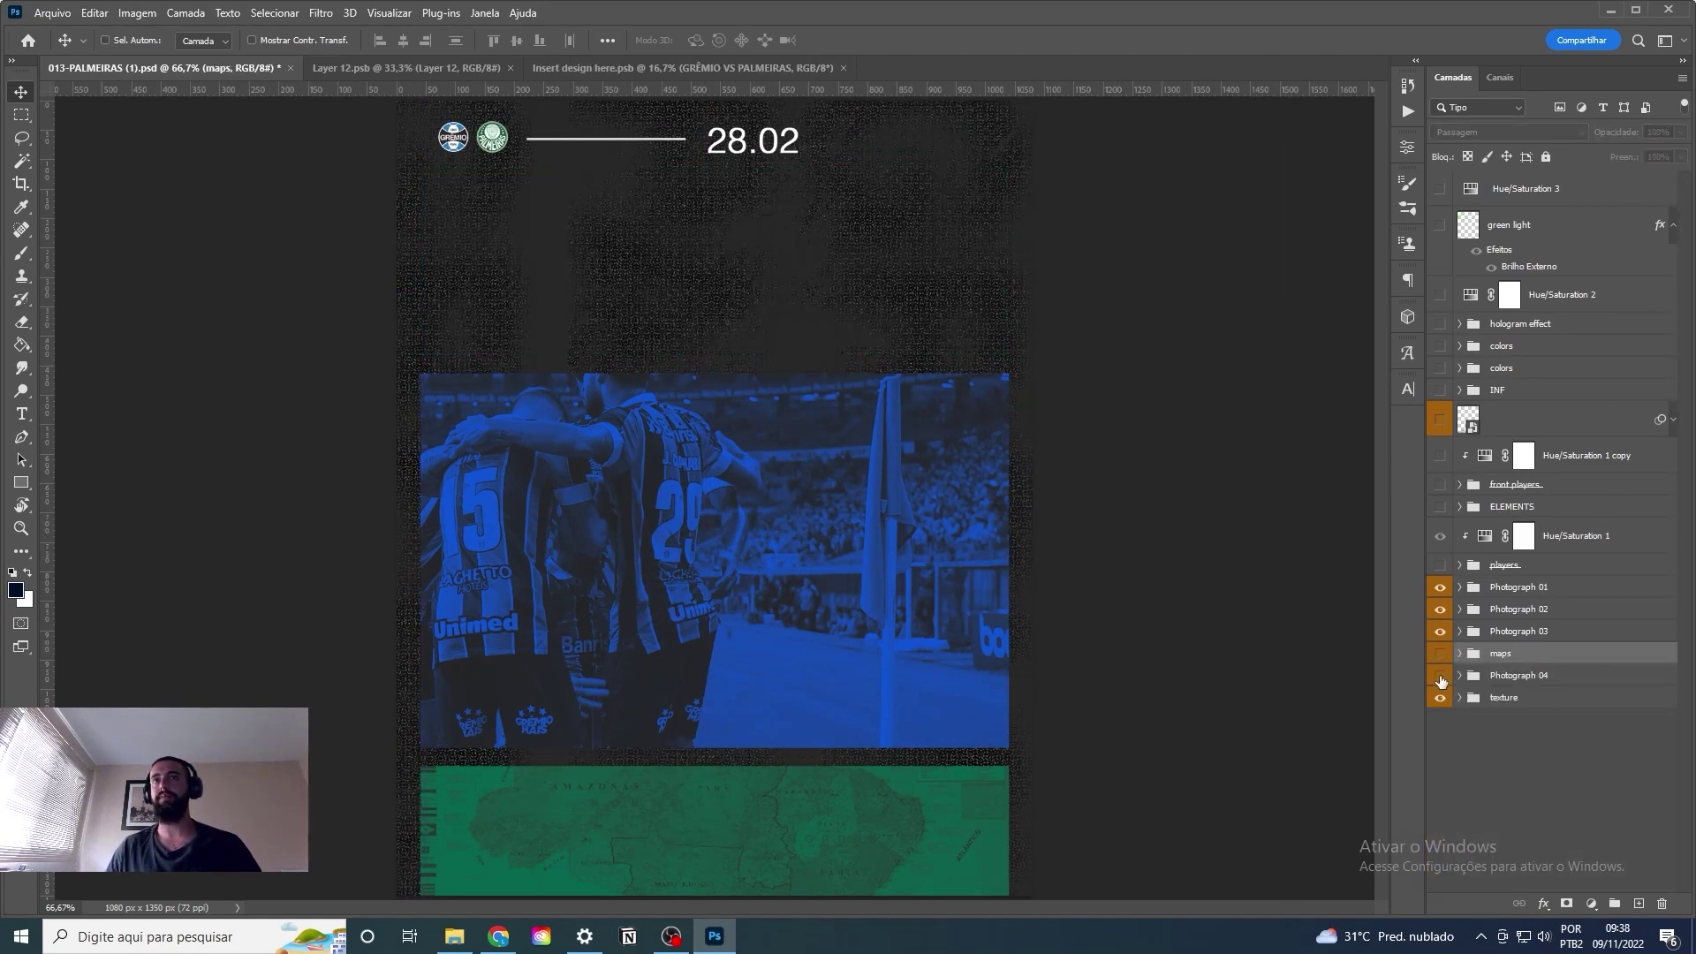
{"action": "left_click", "coordinate": [1519, 631]}
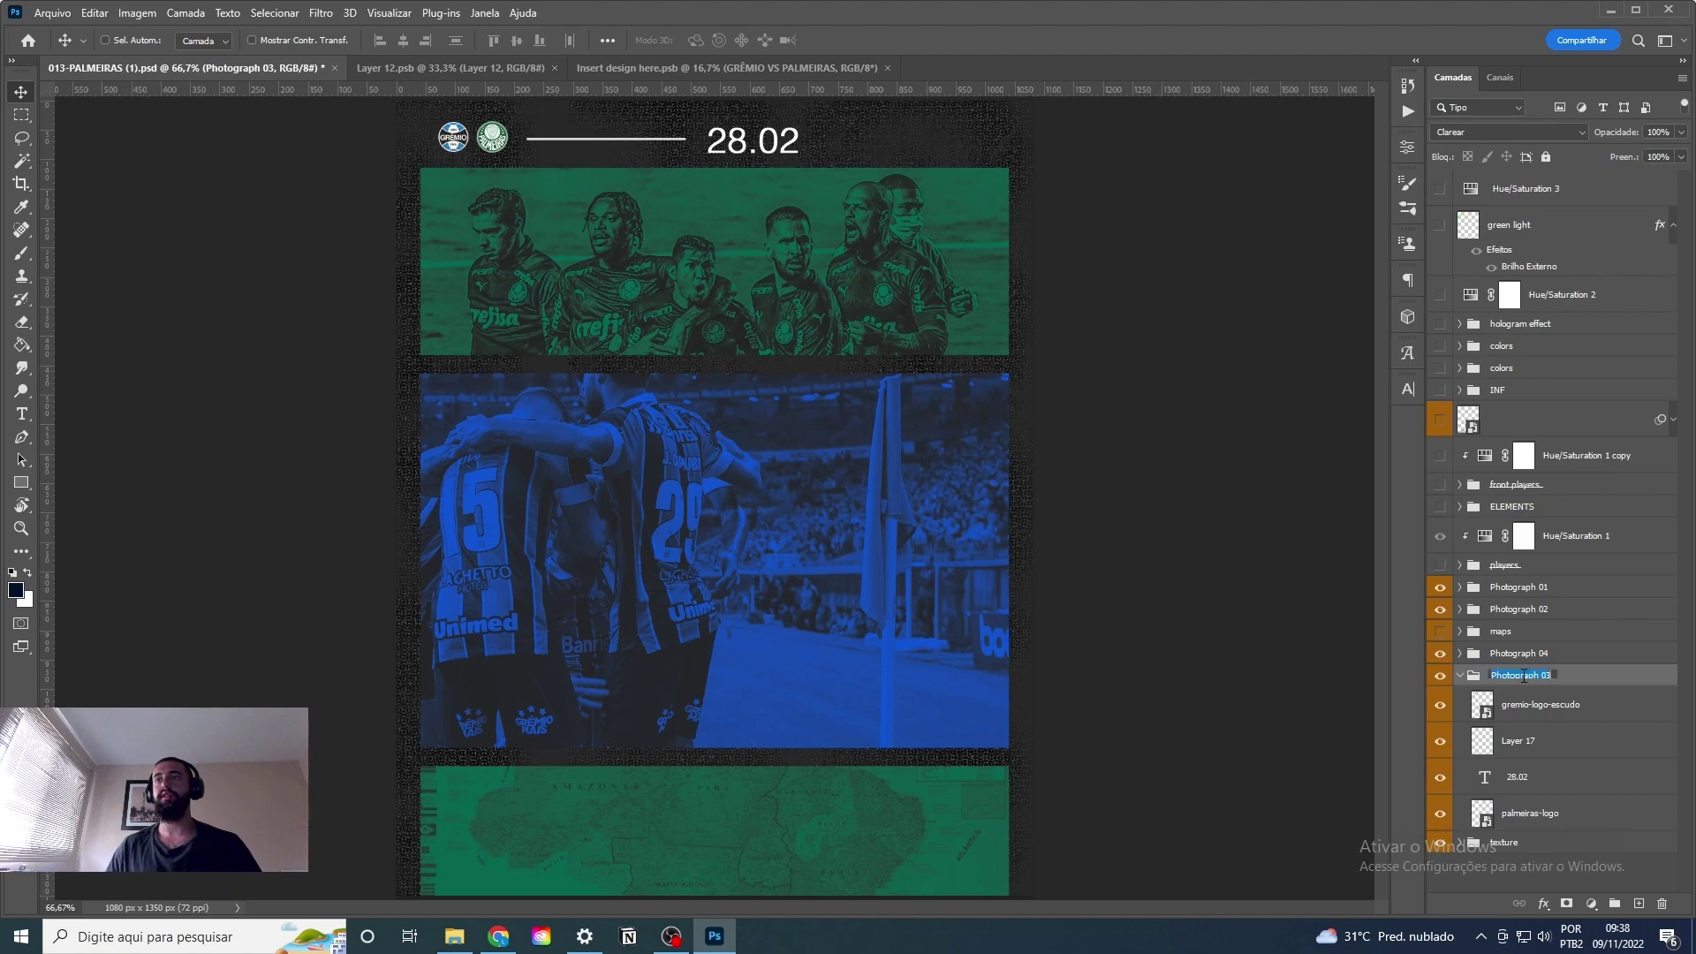
{"action": "left_click", "coordinate": [1460, 842]}
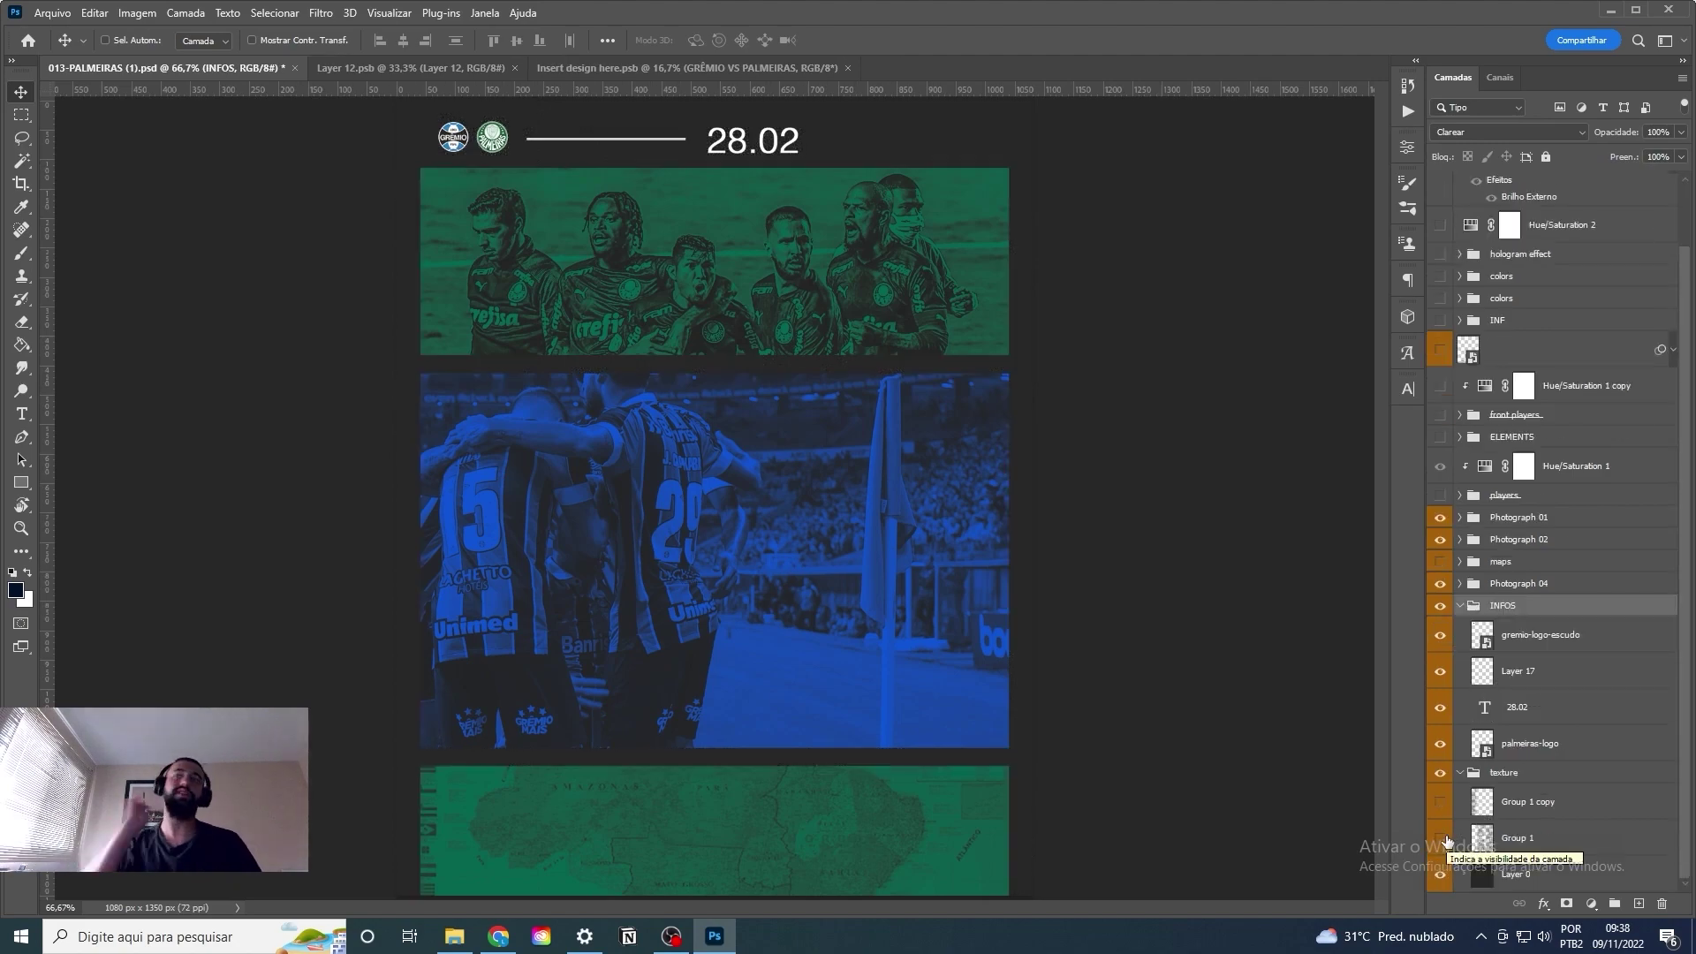
{"action": "scroll", "coordinate": [1605, 543], "scroll_direction": "up", "scroll_amount": 2}
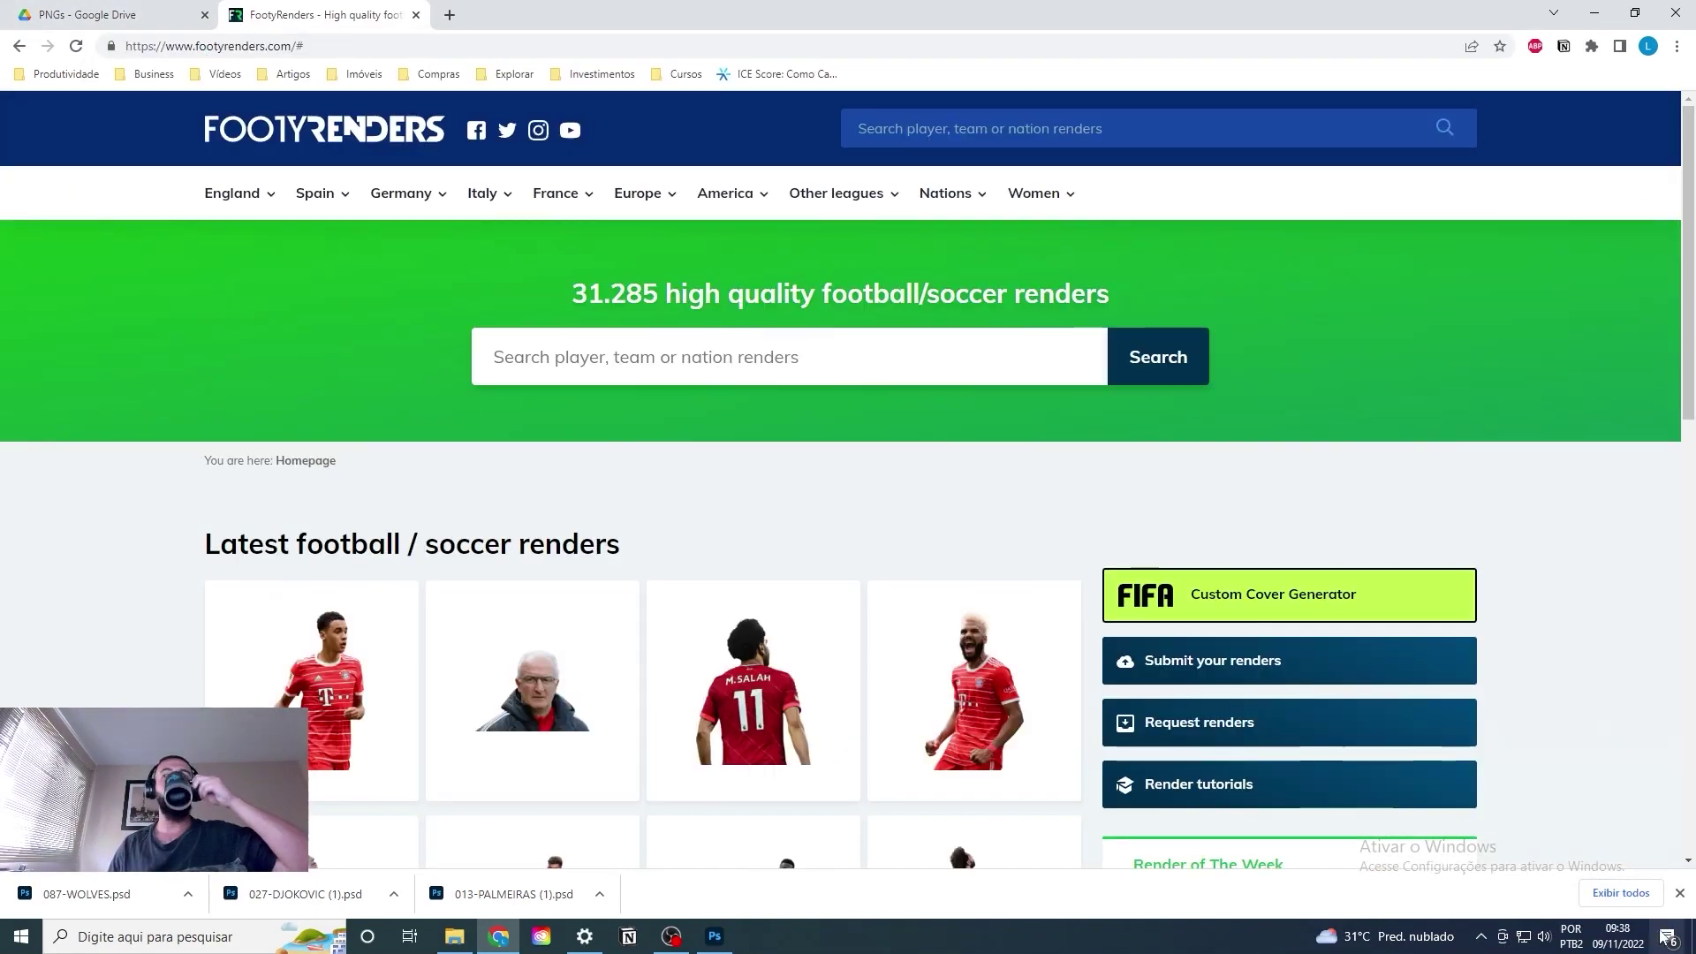
Browse FootyRenders and search the site for Flamengo renders.
{"action": "scroll", "coordinate": [940, 534], "scroll_direction": "down", "scroll_amount": 3}
{"action": "scroll", "coordinate": [939, 534], "scroll_direction": "down", "scroll_amount": 5}
{"action": "scroll", "coordinate": [940, 535], "scroll_direction": "down", "scroll_amount": 3}
{"action": "scroll", "coordinate": [937, 541], "scroll_direction": "up", "scroll_amount": 5}
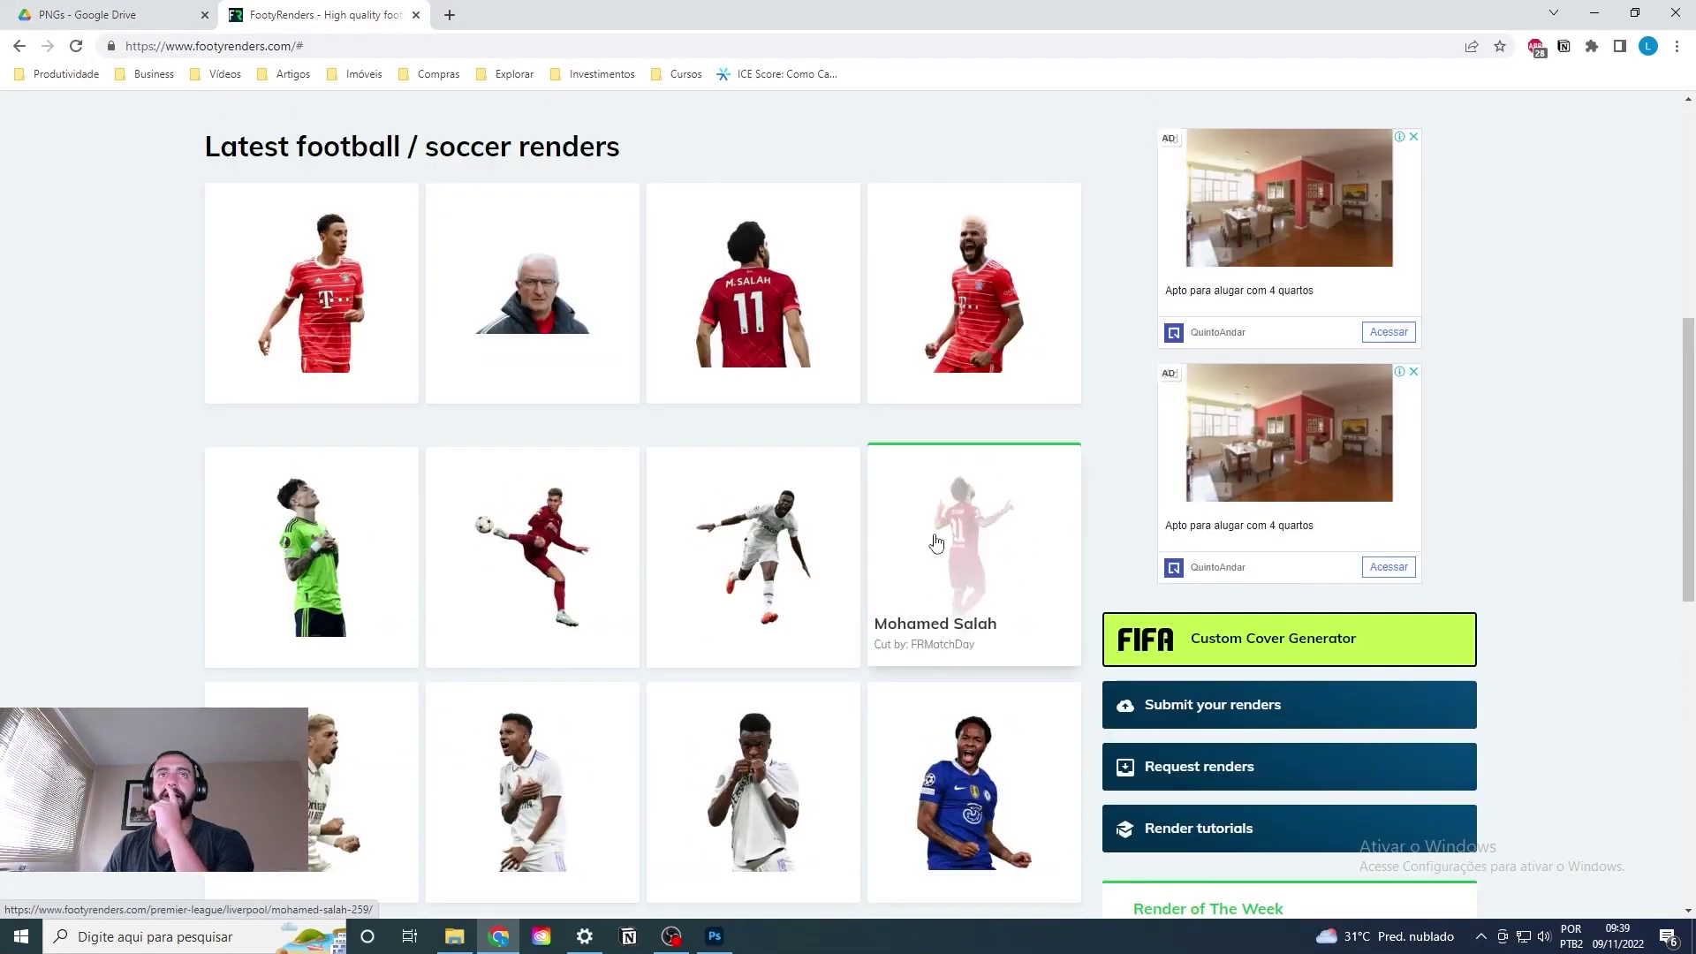
{"action": "scroll", "coordinate": [937, 541], "scroll_direction": "up", "scroll_amount": 5}
{"action": "left_click", "coordinate": [1004, 138]}
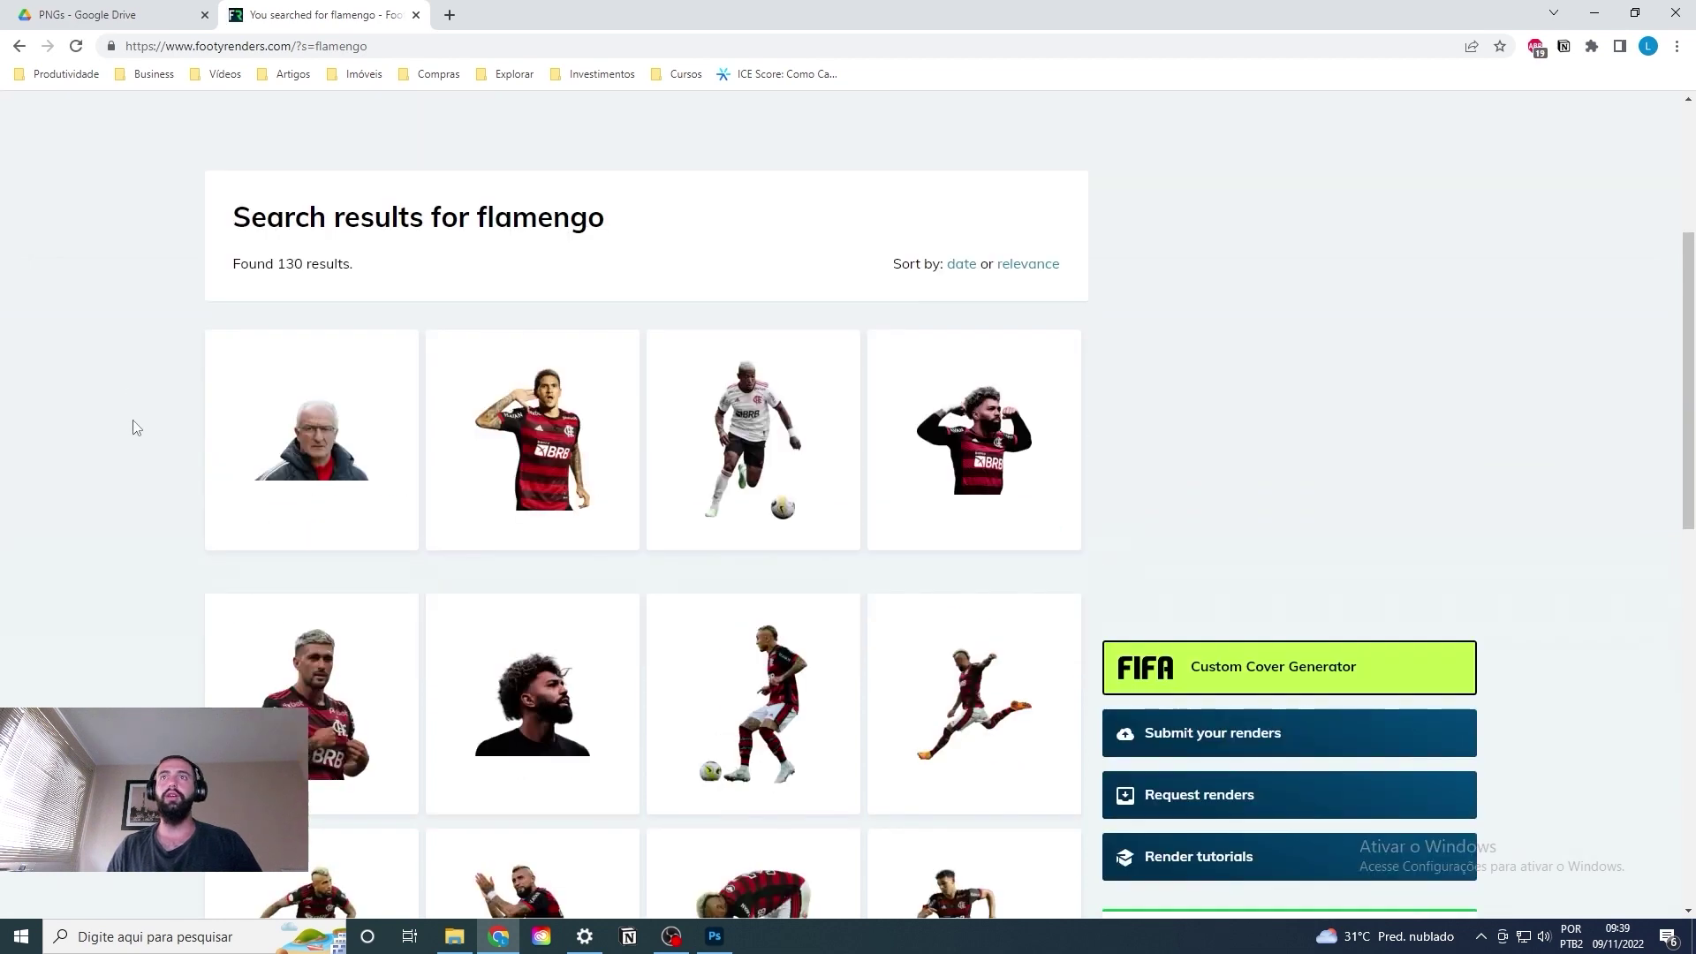
{"action": "scroll", "coordinate": [132, 424], "scroll_direction": "down", "scroll_amount": 10}
In the poster, show the front players and players groups and add a new brush layer.
{"action": "key", "text": "alt+Tab"}
{"action": "left_click", "coordinate": [1440, 535]}
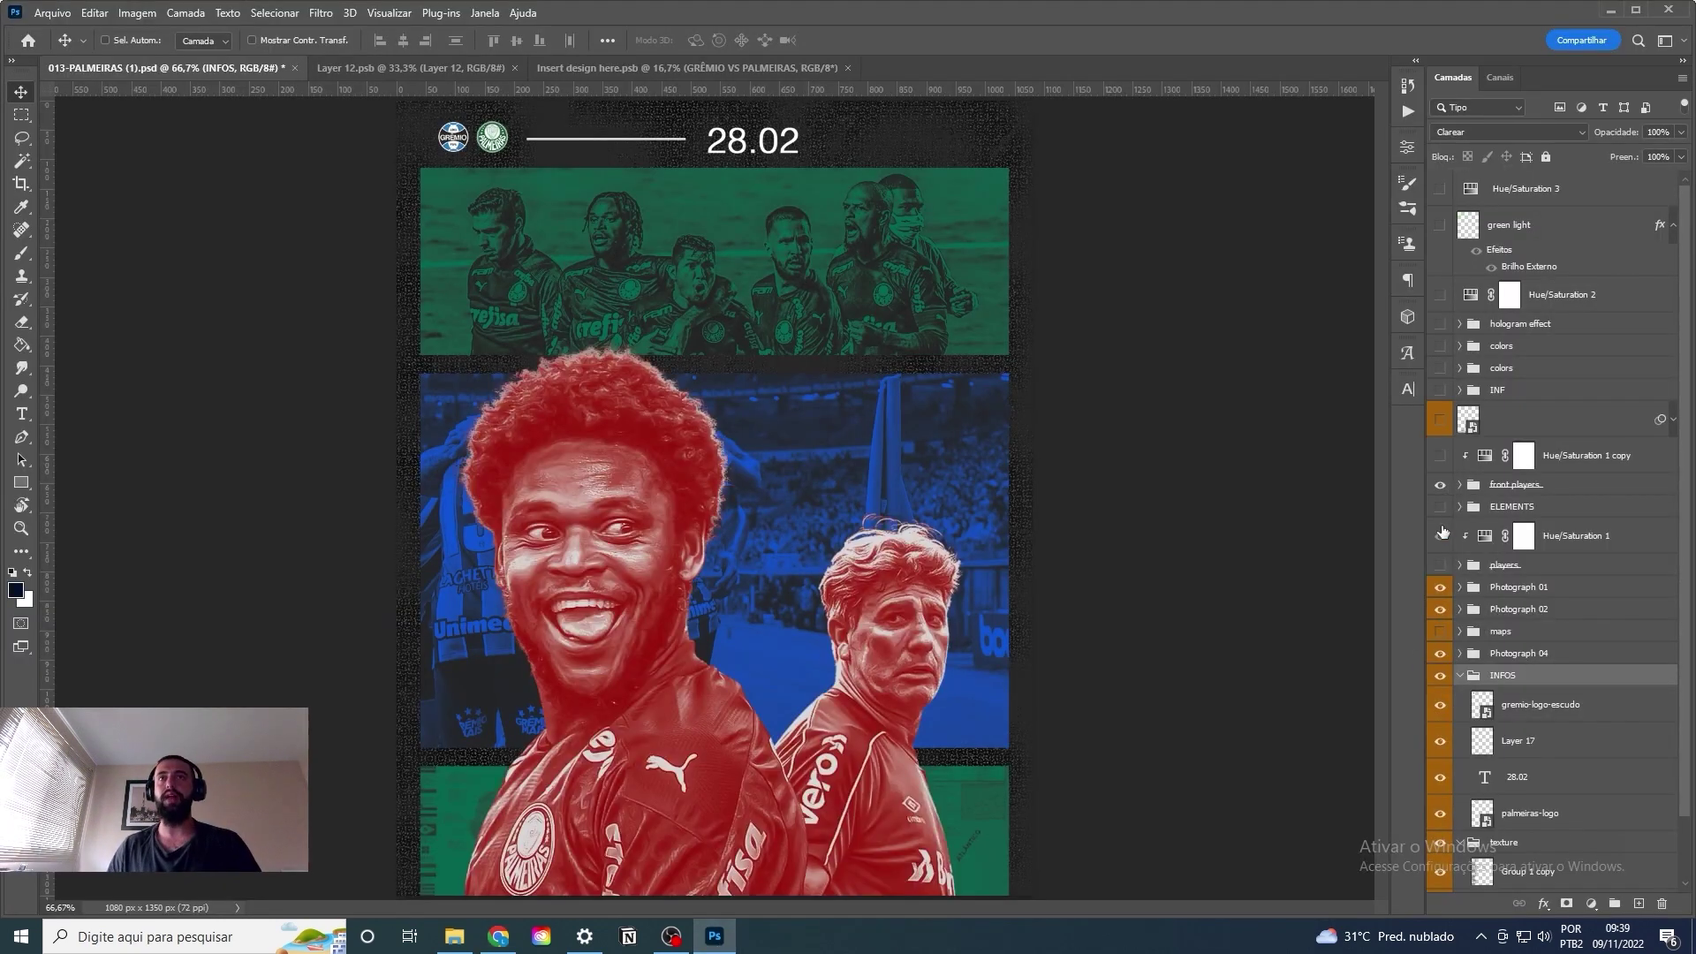
{"action": "left_click", "coordinate": [1440, 564]}
{"action": "key", "text": "b"}
{"action": "key", "text": "ctrl+shift+alt+n"}
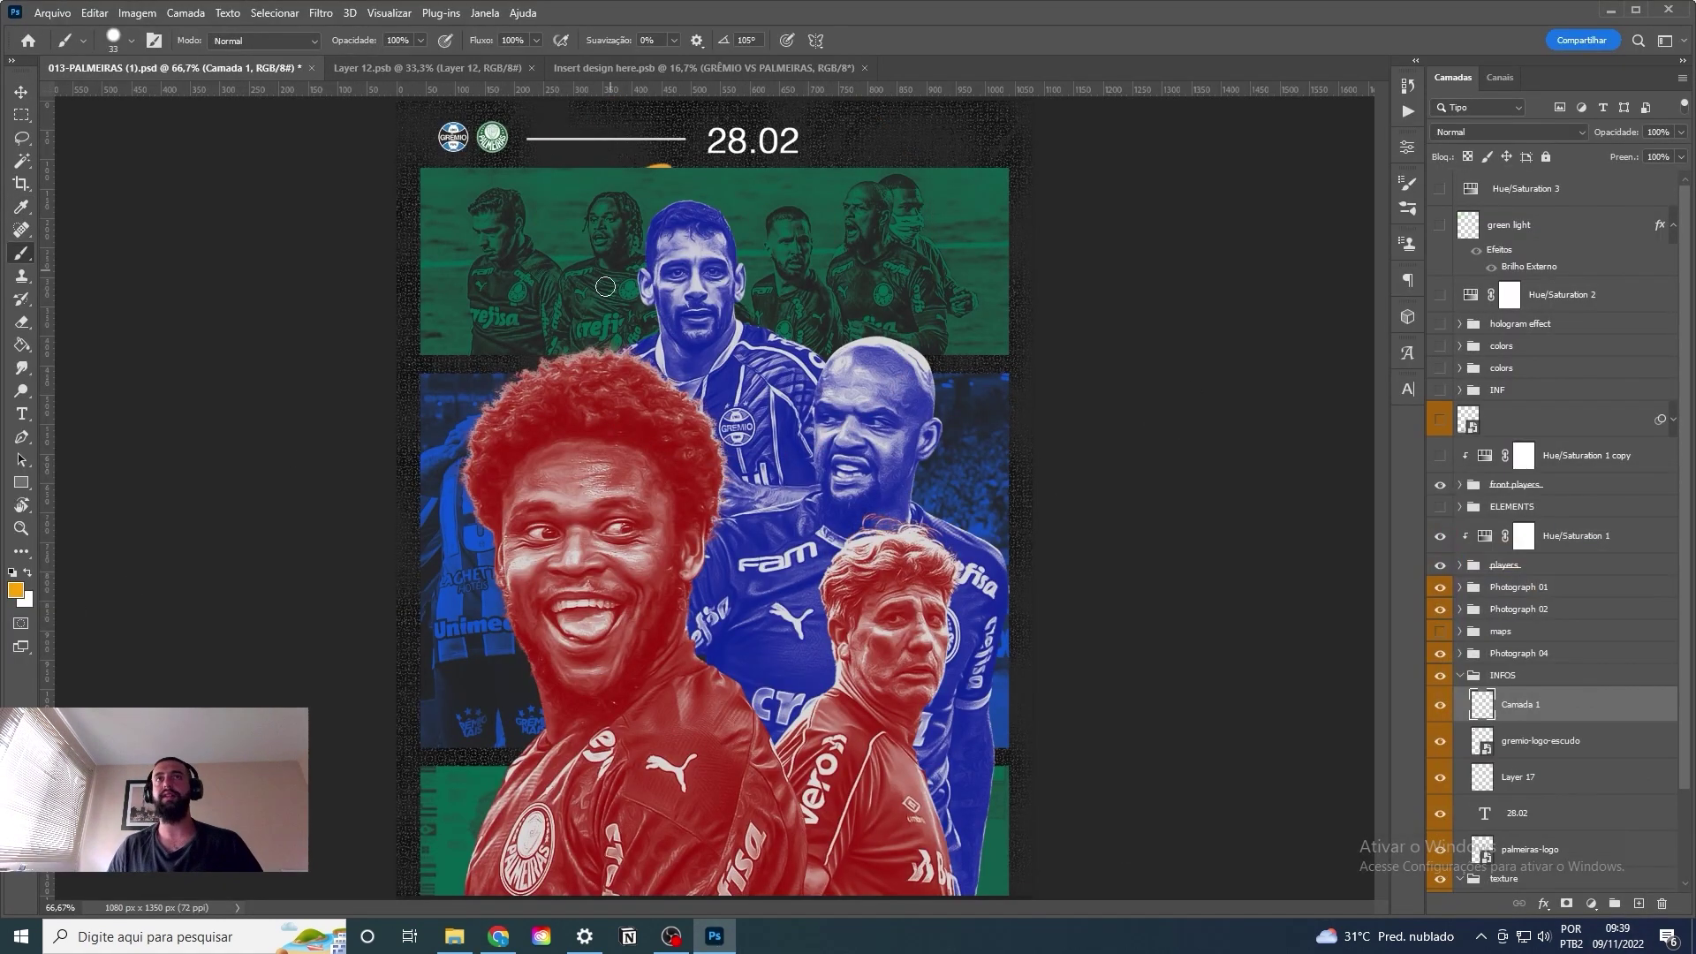
Open Flamengo player renders, including Giorgian De Arrascaeta, in new tabs for download.
{"action": "key", "text": "alt+Tab"}
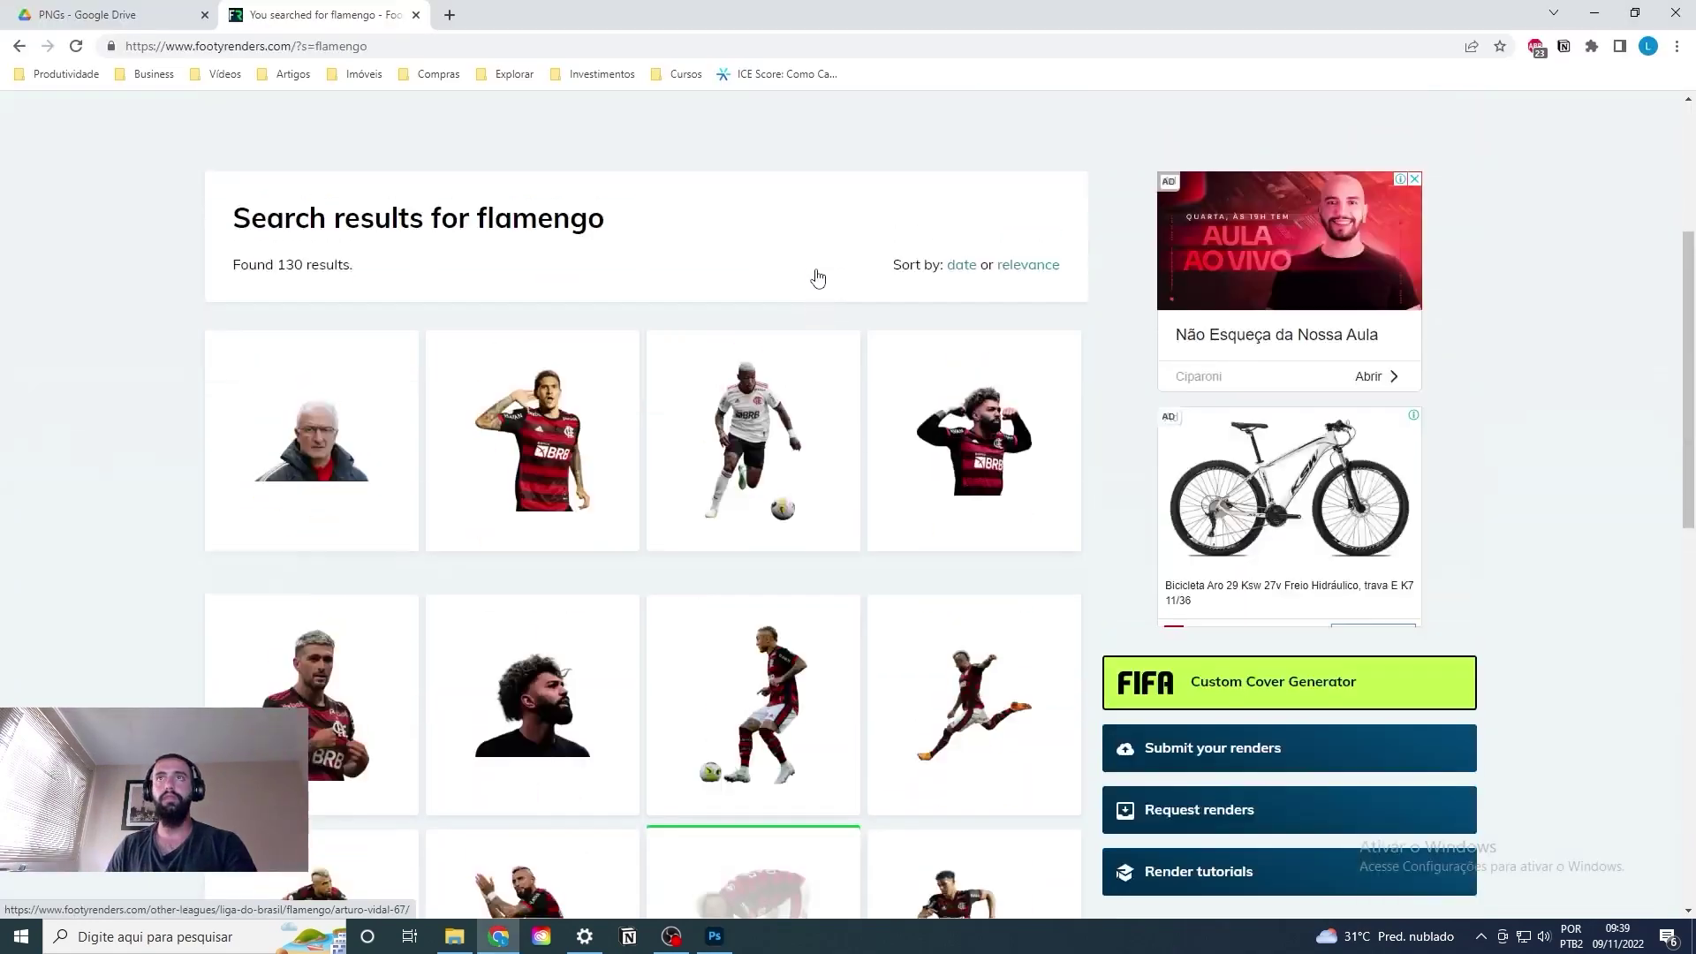
{"action": "scroll", "coordinate": [677, 522], "scroll_direction": "down", "scroll_amount": 3}
{"action": "scroll", "coordinate": [259, 347], "scroll_direction": "down", "scroll_amount": 2}
{"action": "middle_click", "coordinate": [259, 346]}
{"action": "scroll", "coordinate": [259, 347], "scroll_direction": "down", "scroll_amount": 3}
{"action": "middle_click", "coordinate": [336, 556]}
{"action": "middle_click", "coordinate": [566, 618]}
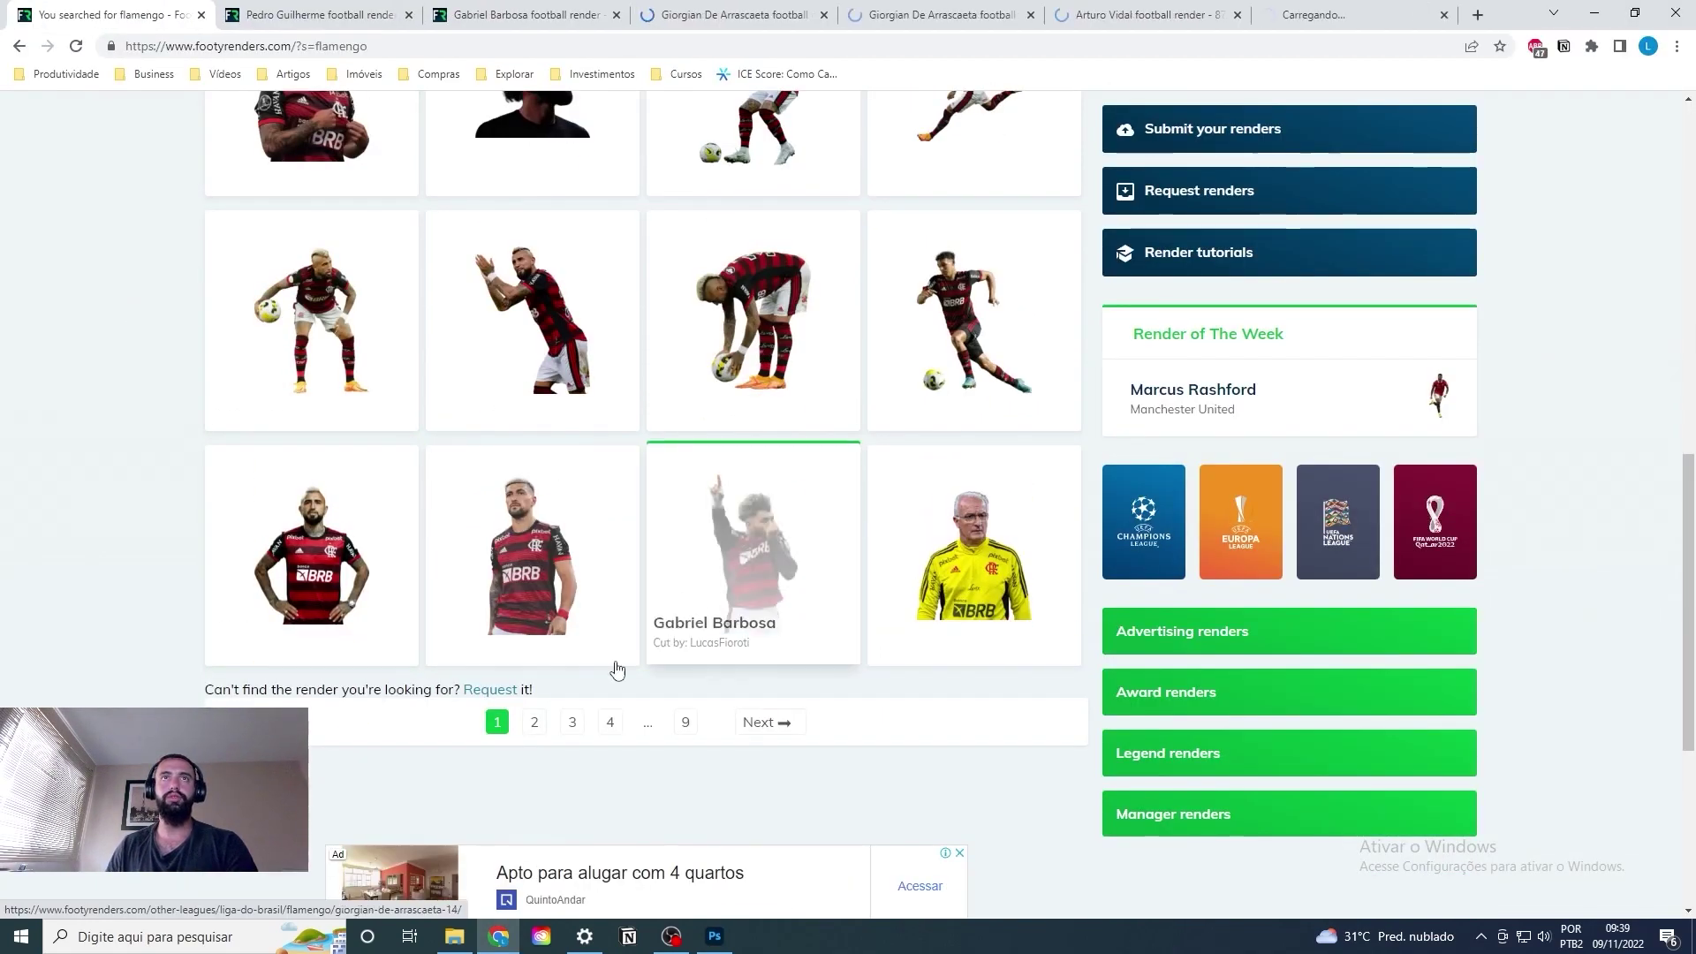
{"action": "left_click", "coordinate": [534, 722]}
{"action": "scroll", "coordinate": [144, 501], "scroll_direction": "down", "scroll_amount": 3}
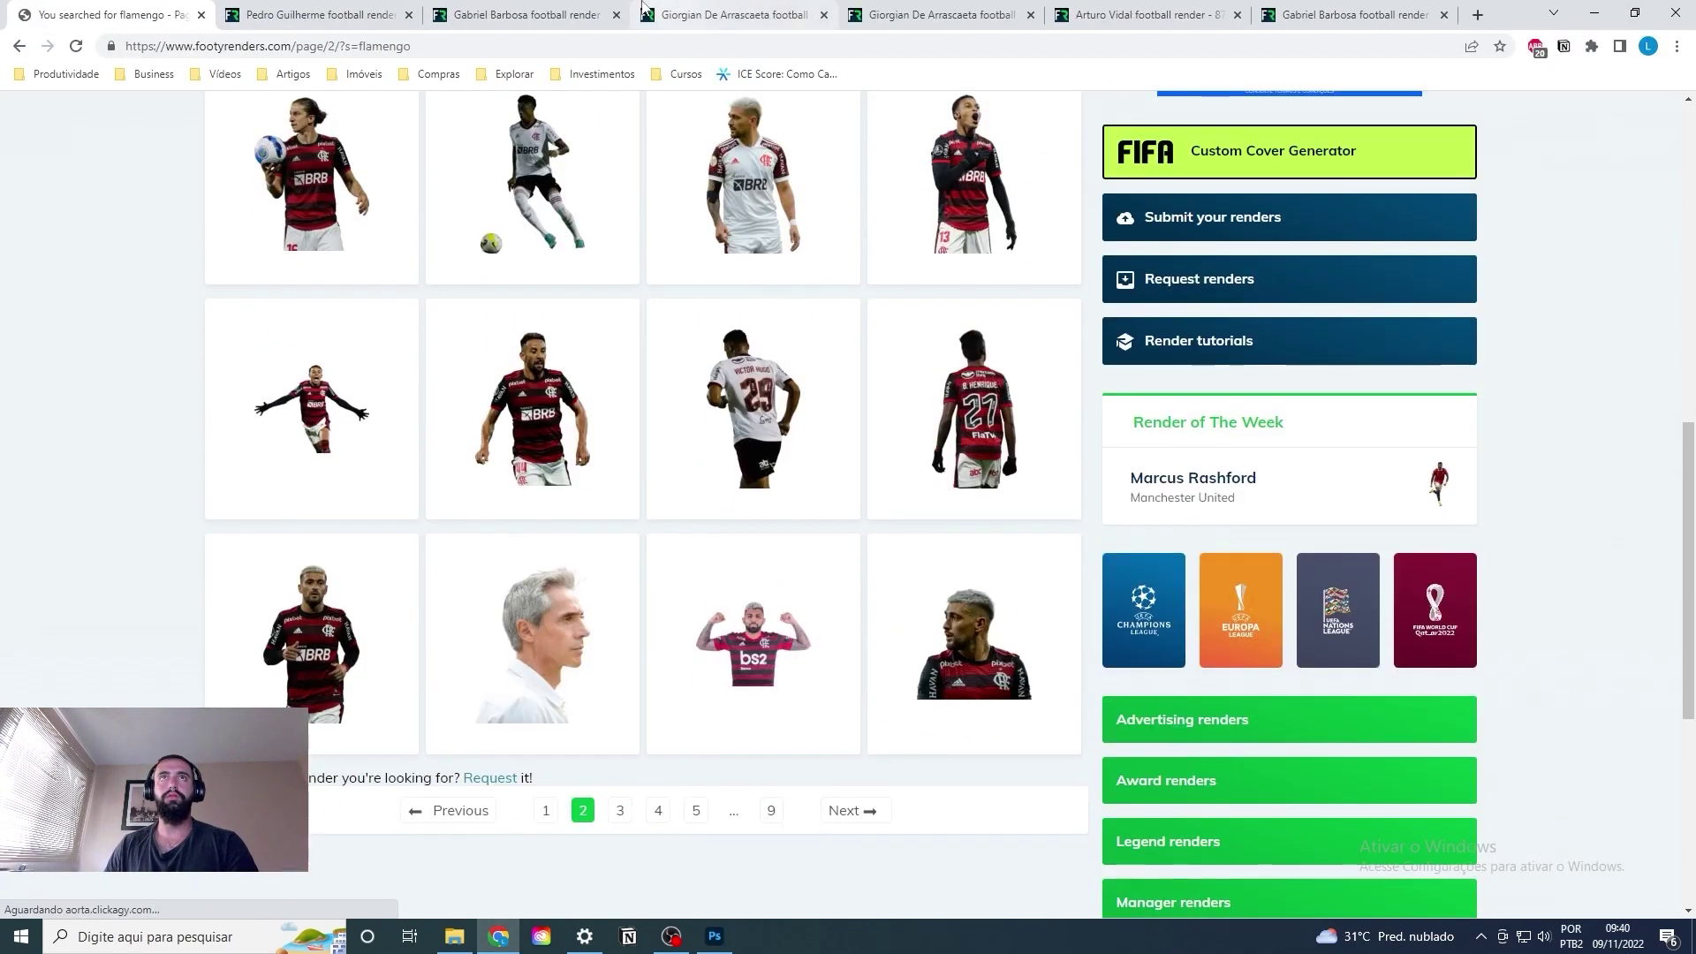
{"action": "left_click", "coordinate": [733, 14]}
{"action": "key", "text": "ctrl+shift+Tab"}
{"action": "key", "text": "ctrl+shift+Tab"}
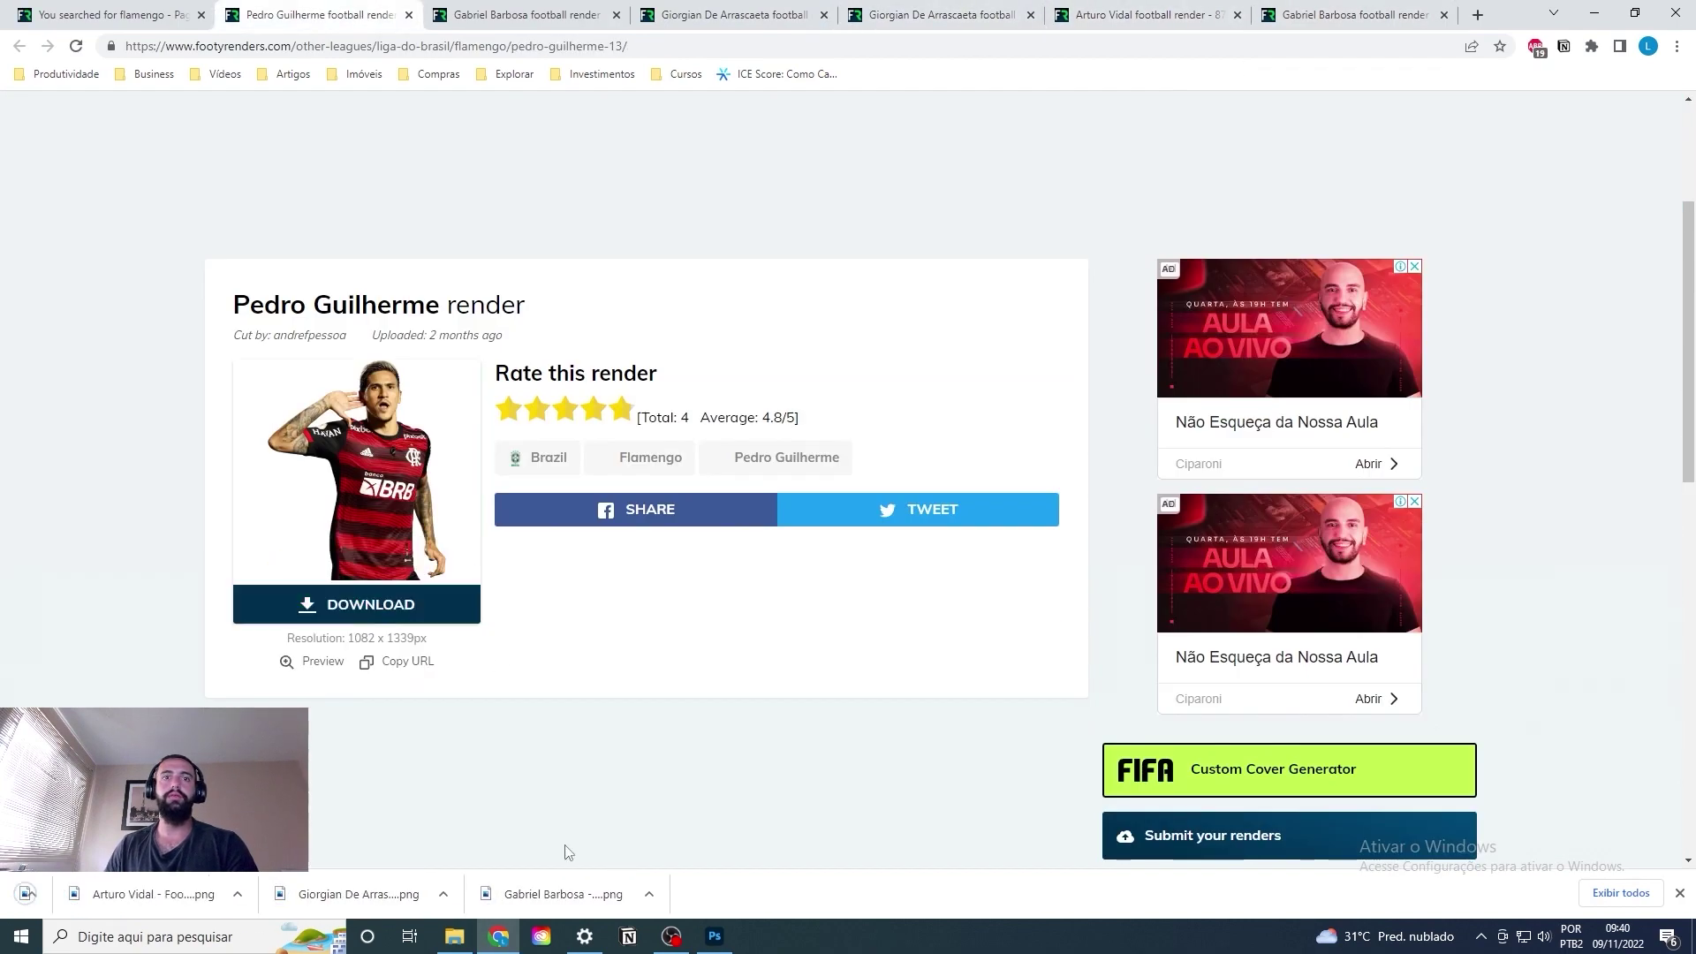
{"action": "key", "text": "alt+Tab"}
Place the four player renders, tint Gabriel Barbosa red, and delete the old players group.
{"action": "left_click", "coordinate": [767, 508], "text": "shift"}
{"action": "left_click_drag", "start_coordinate": [767, 508], "coordinate": [707, 494]}
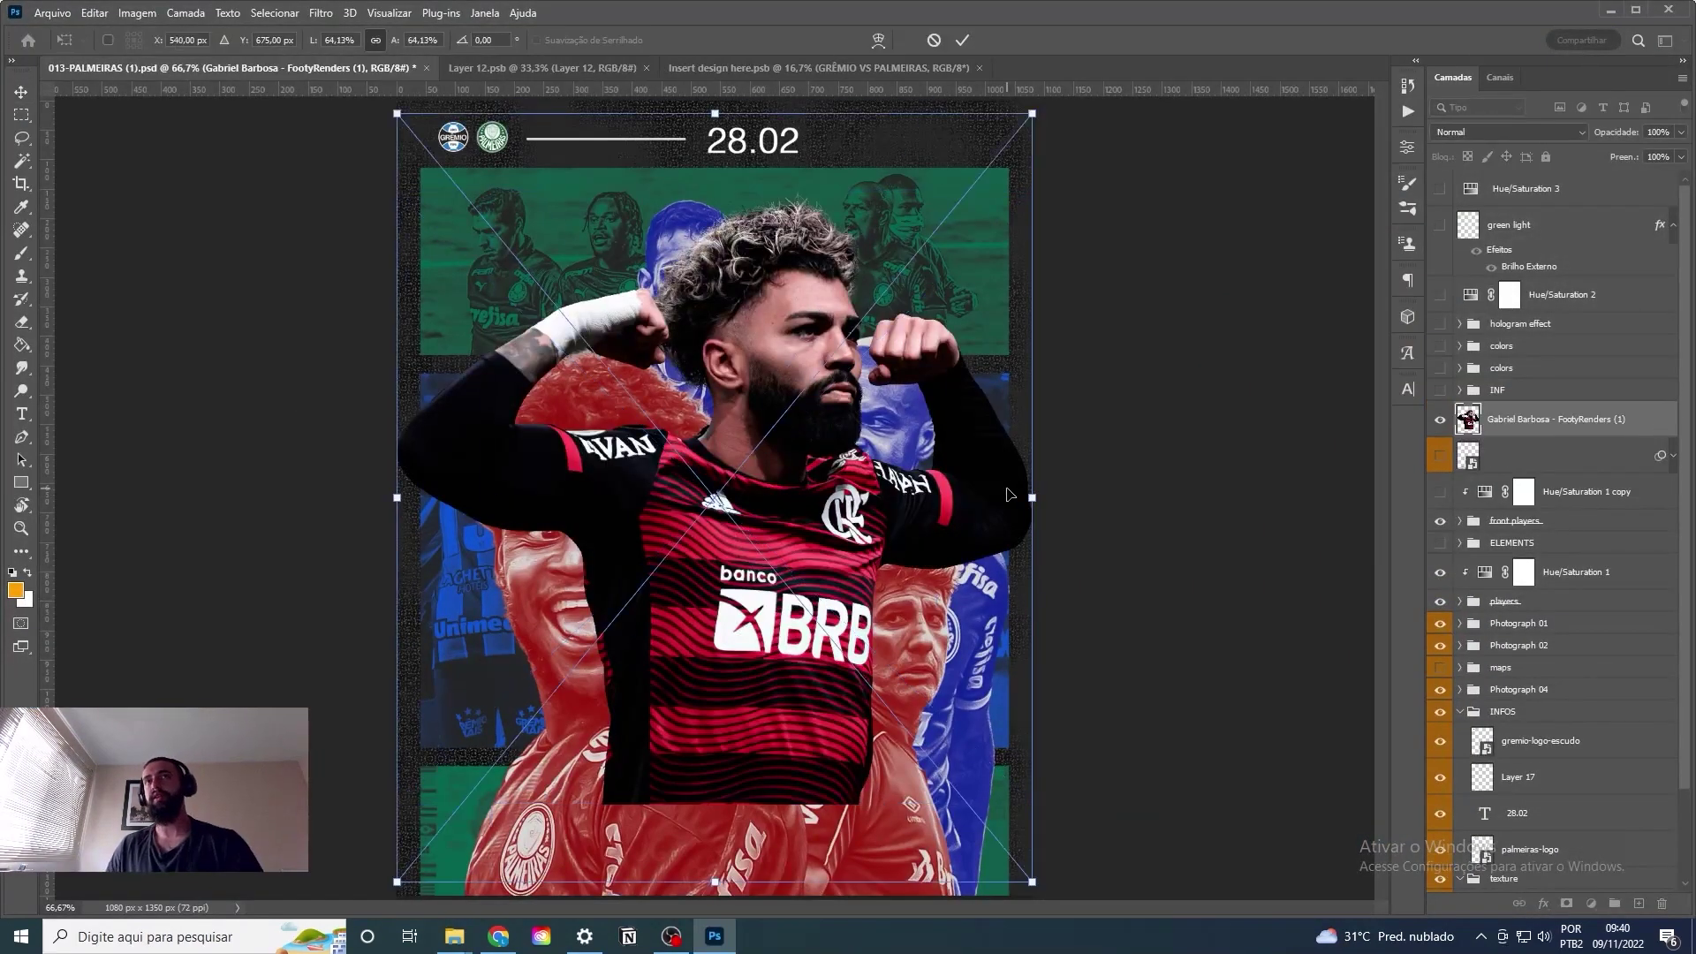
{"action": "left_click", "coordinate": [1458, 629]}
{"action": "left_click_drag", "start_coordinate": [1582, 695], "coordinate": [1581, 539]}
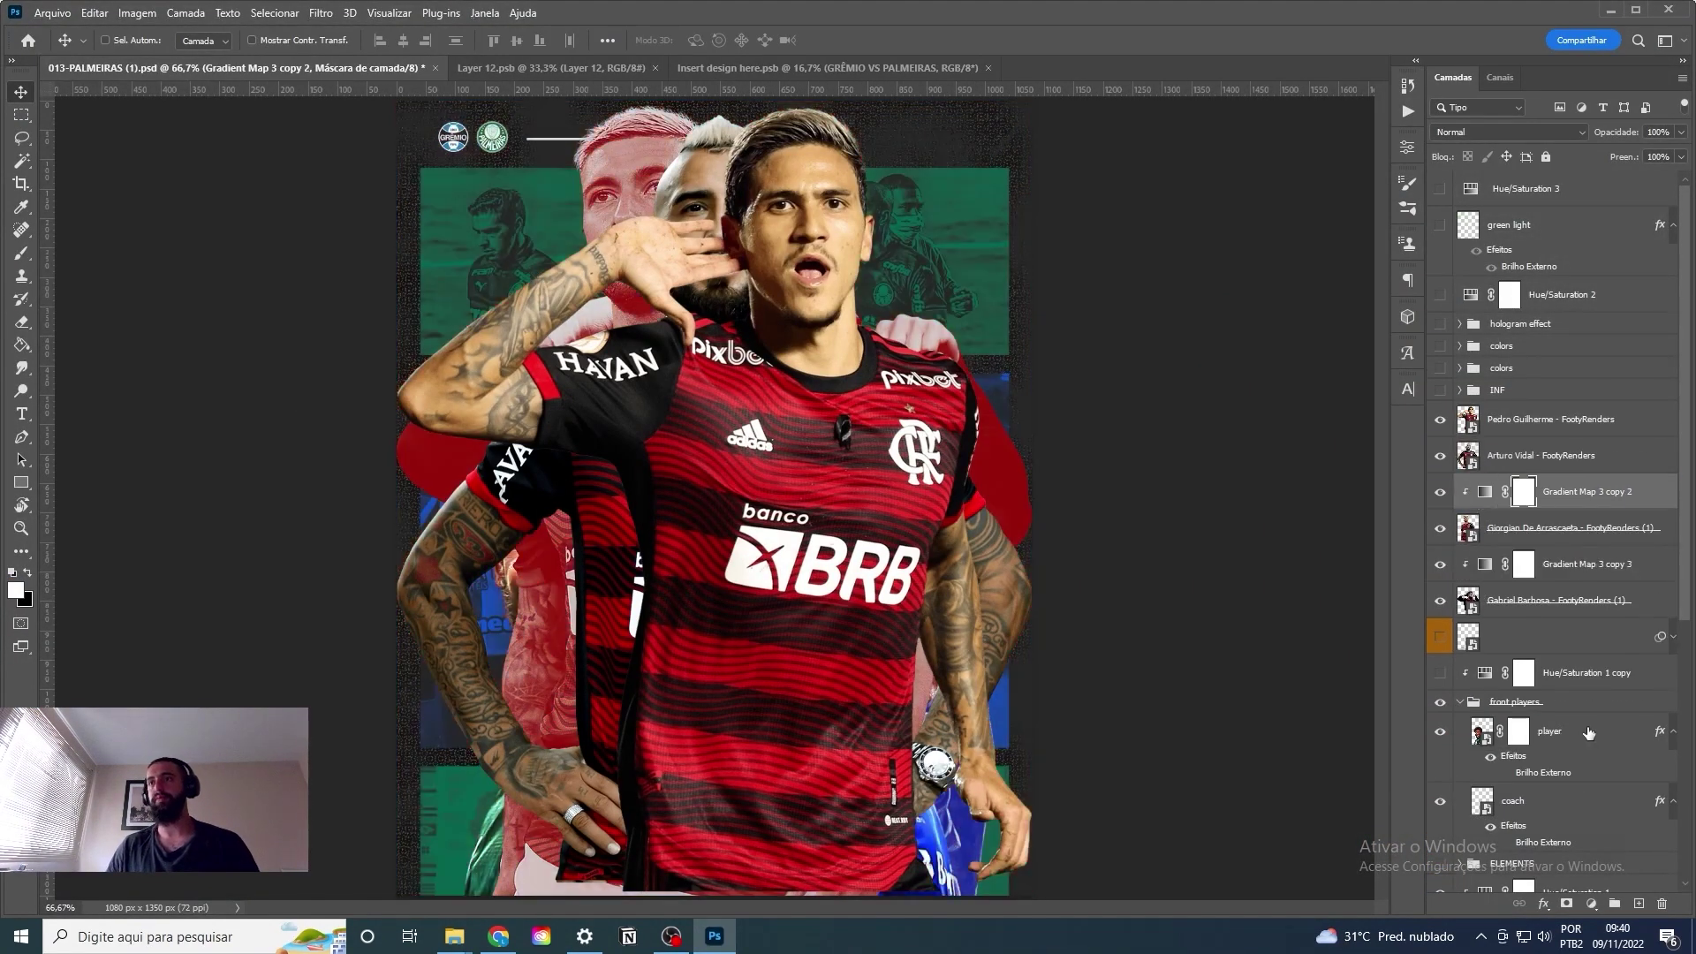
{"action": "scroll", "coordinate": [1589, 733], "scroll_direction": "down", "scroll_amount": 2}
{"action": "left_click", "coordinate": [1569, 631]}
{"action": "key", "text": "Delete"}
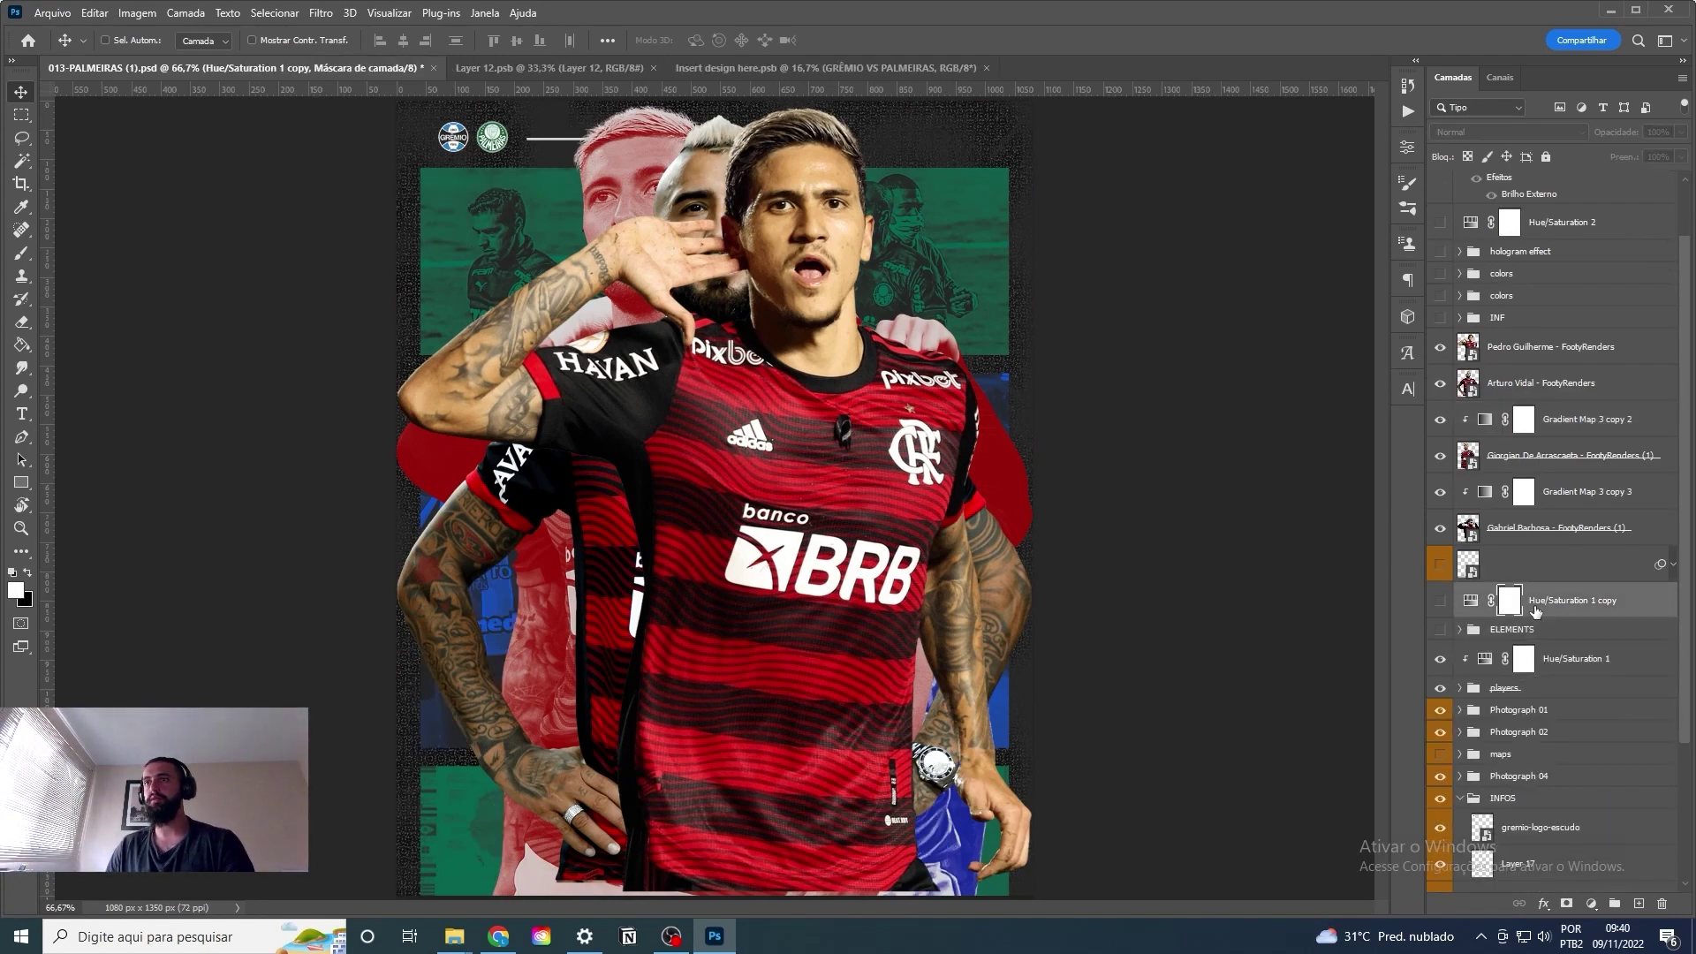
Clip red gradient maps above Pedro and Vidal and group the players as JOGADORES.
{"action": "left_click_drag", "start_coordinate": [1569, 688], "coordinate": [1554, 365]}
{"action": "left_click_drag", "start_coordinate": [1558, 873], "coordinate": [1554, 292]}
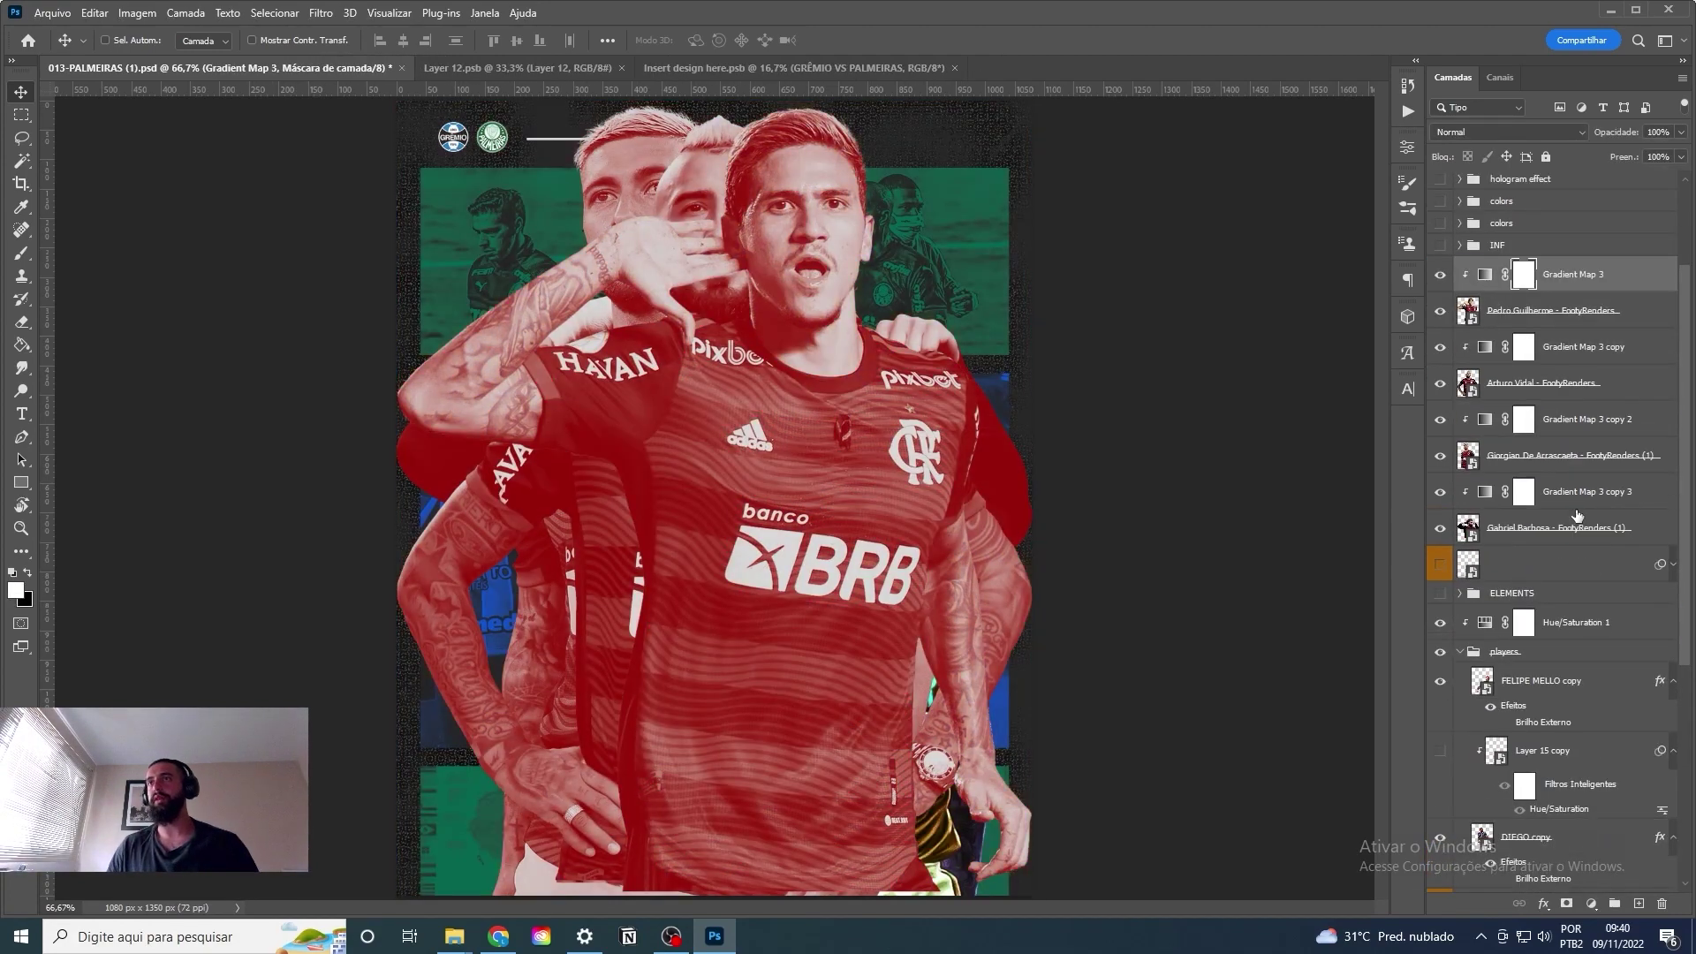
{"action": "left_click", "coordinate": [1460, 654]}
{"action": "key", "text": "Delete"}
{"action": "key", "text": "ctrl+g"}
{"action": "double_click", "coordinate": [1514, 412]}
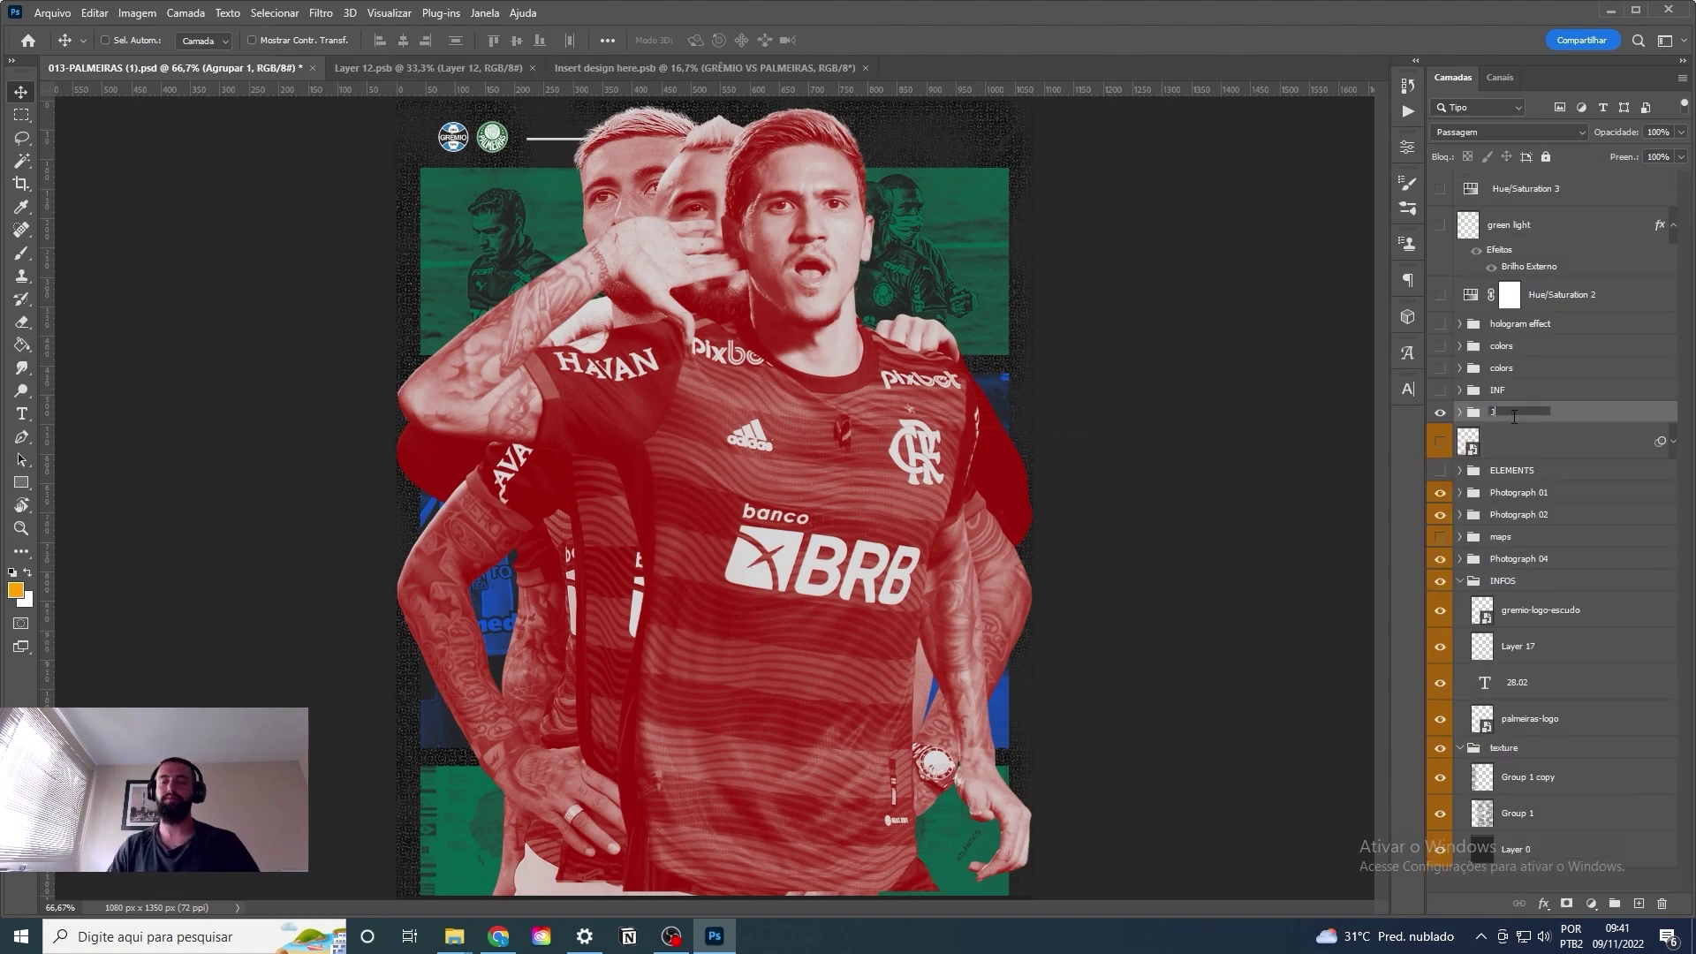
{"action": "left_click_drag", "start_coordinate": [1551, 524], "coordinate": [1551, 525]}
{"action": "left_click", "coordinate": [1441, 422]}
Group Vidal's render with its red tint into a subgroup named VIDAL.
{"action": "left_click", "coordinate": [1473, 492]}
{"action": "left_click", "coordinate": [1527, 515]}
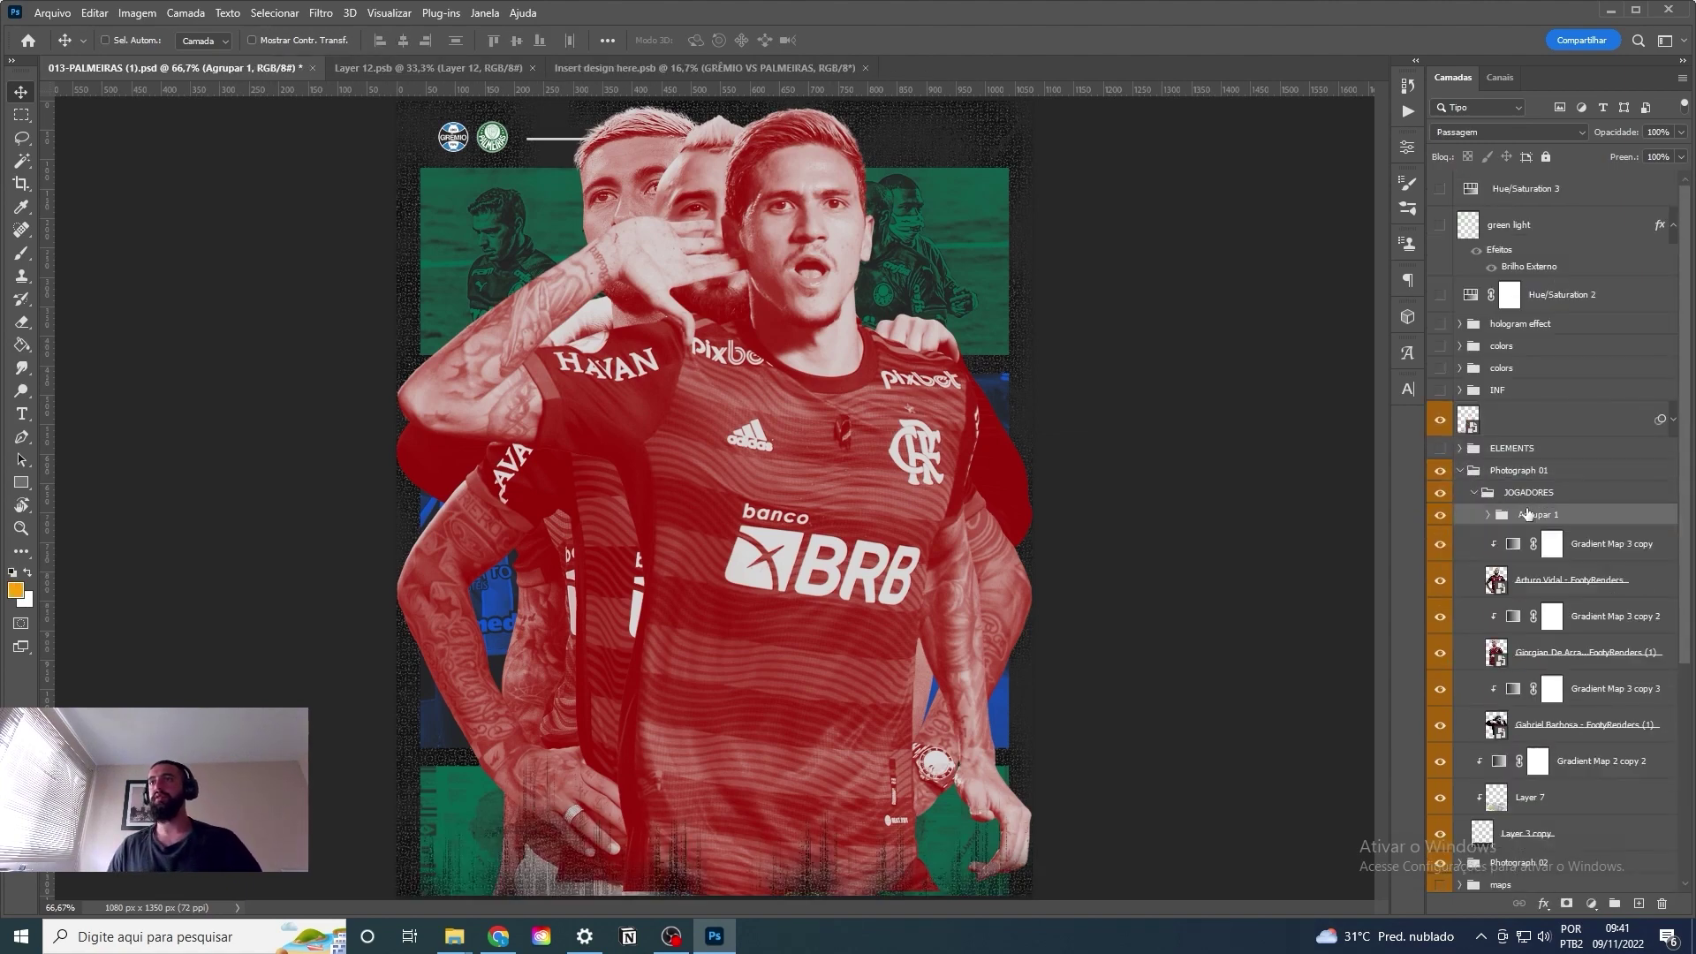
{"action": "left_click", "coordinate": [1594, 583], "text": "shift"}
{"action": "key", "text": "ctrl+g"}
{"action": "double_click", "coordinate": [1531, 537]}
{"action": "type", "text": "VIDAL"}
{"action": "key", "text": "Return"}
{"action": "type", "text": "ARRASCA"}
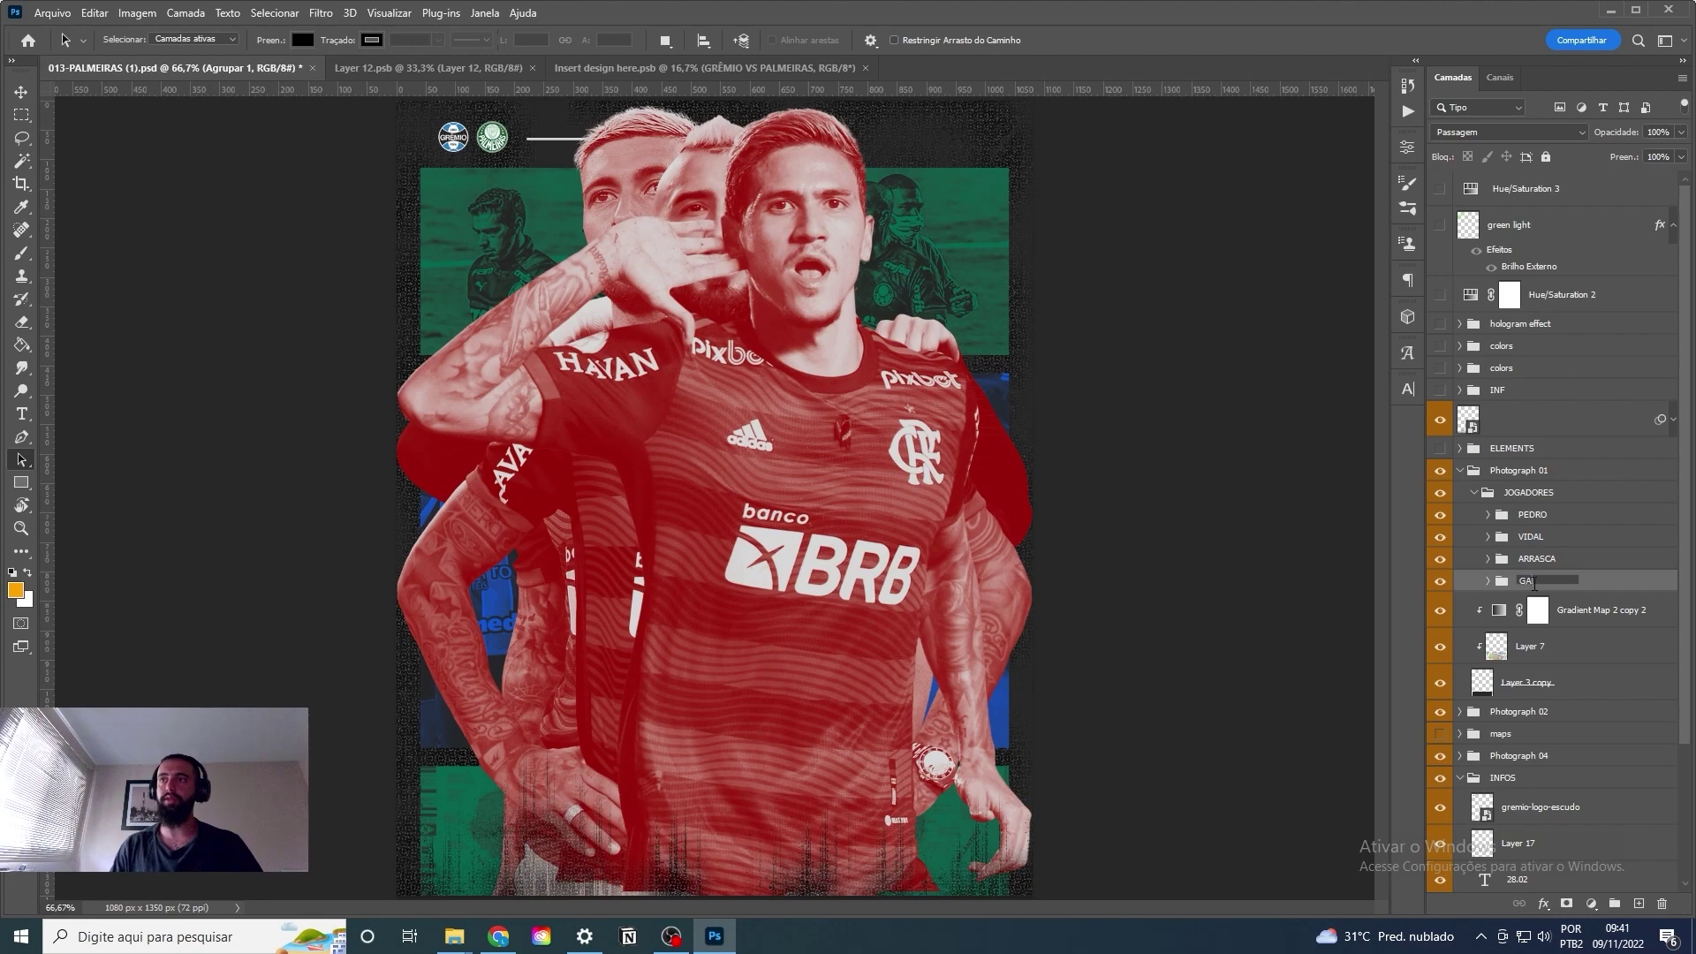
{"action": "key", "text": "Return"}
Apply a Camera Raw filter to Pedro with raised Texture and Clarity.
{"action": "left_click", "coordinate": [321, 12]}
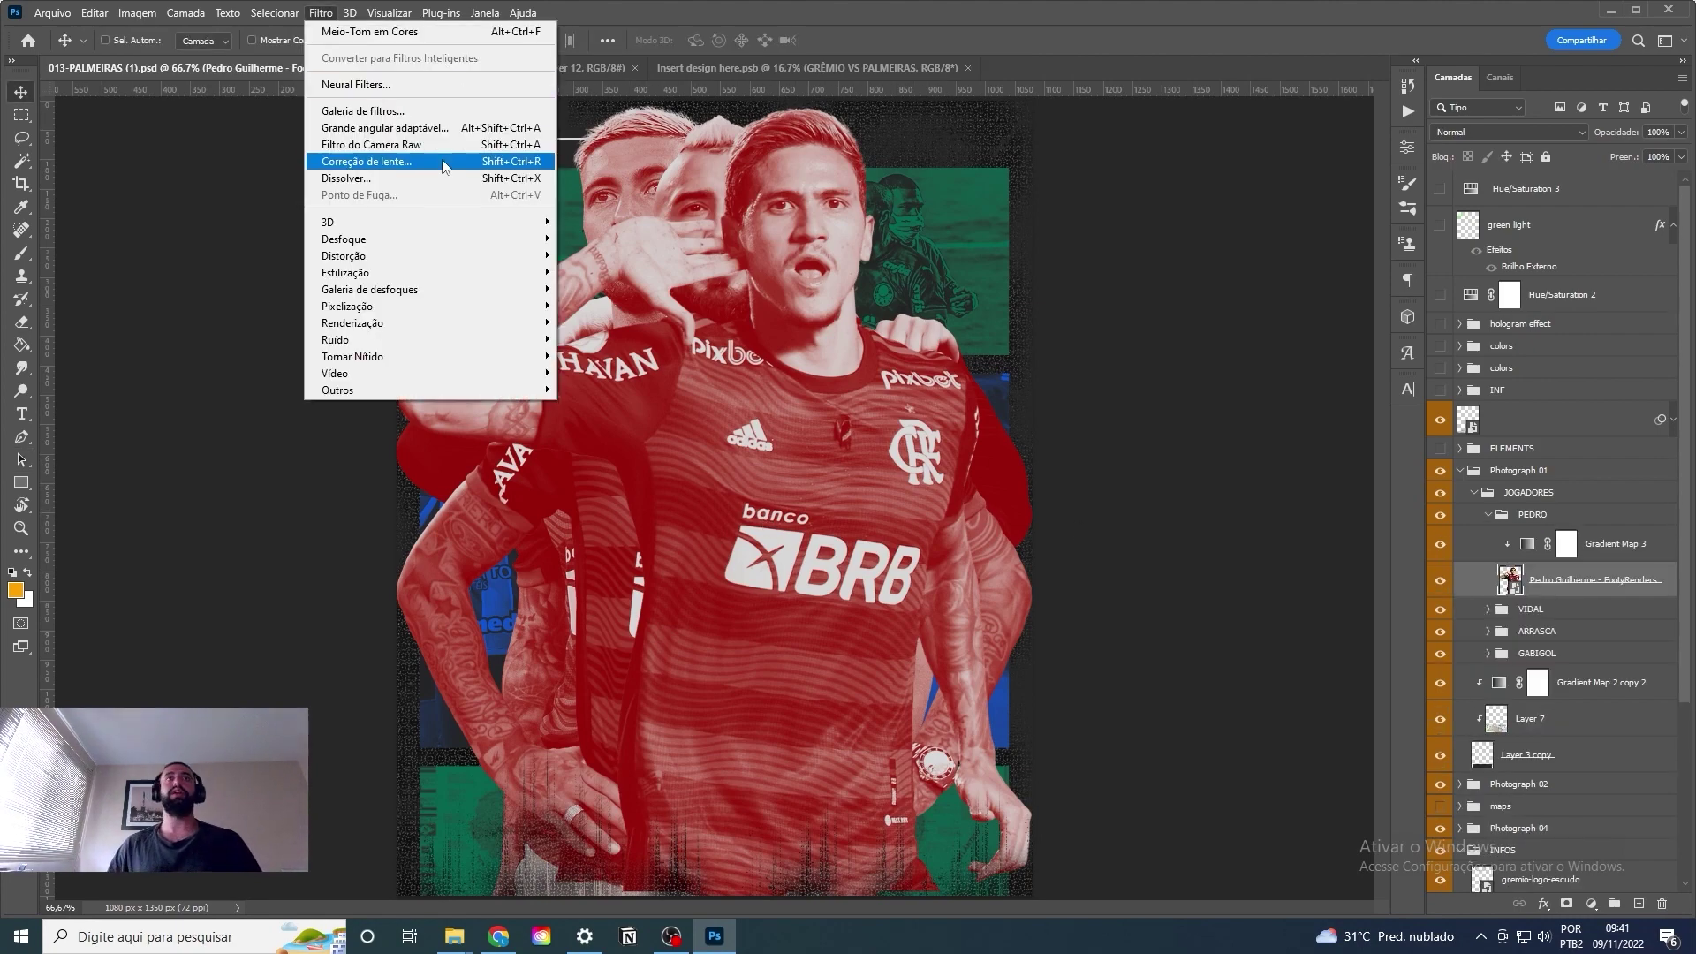
{"action": "left_click", "coordinate": [424, 161]}
{"action": "mouse_move", "coordinate": [1528, 624]}
{"action": "left_mouse_down"}
{"action": "mouse_move", "coordinate": [1572, 625]}
{"action": "mouse_move", "coordinate": [1566, 598]}
{"action": "left_mouse_up"}
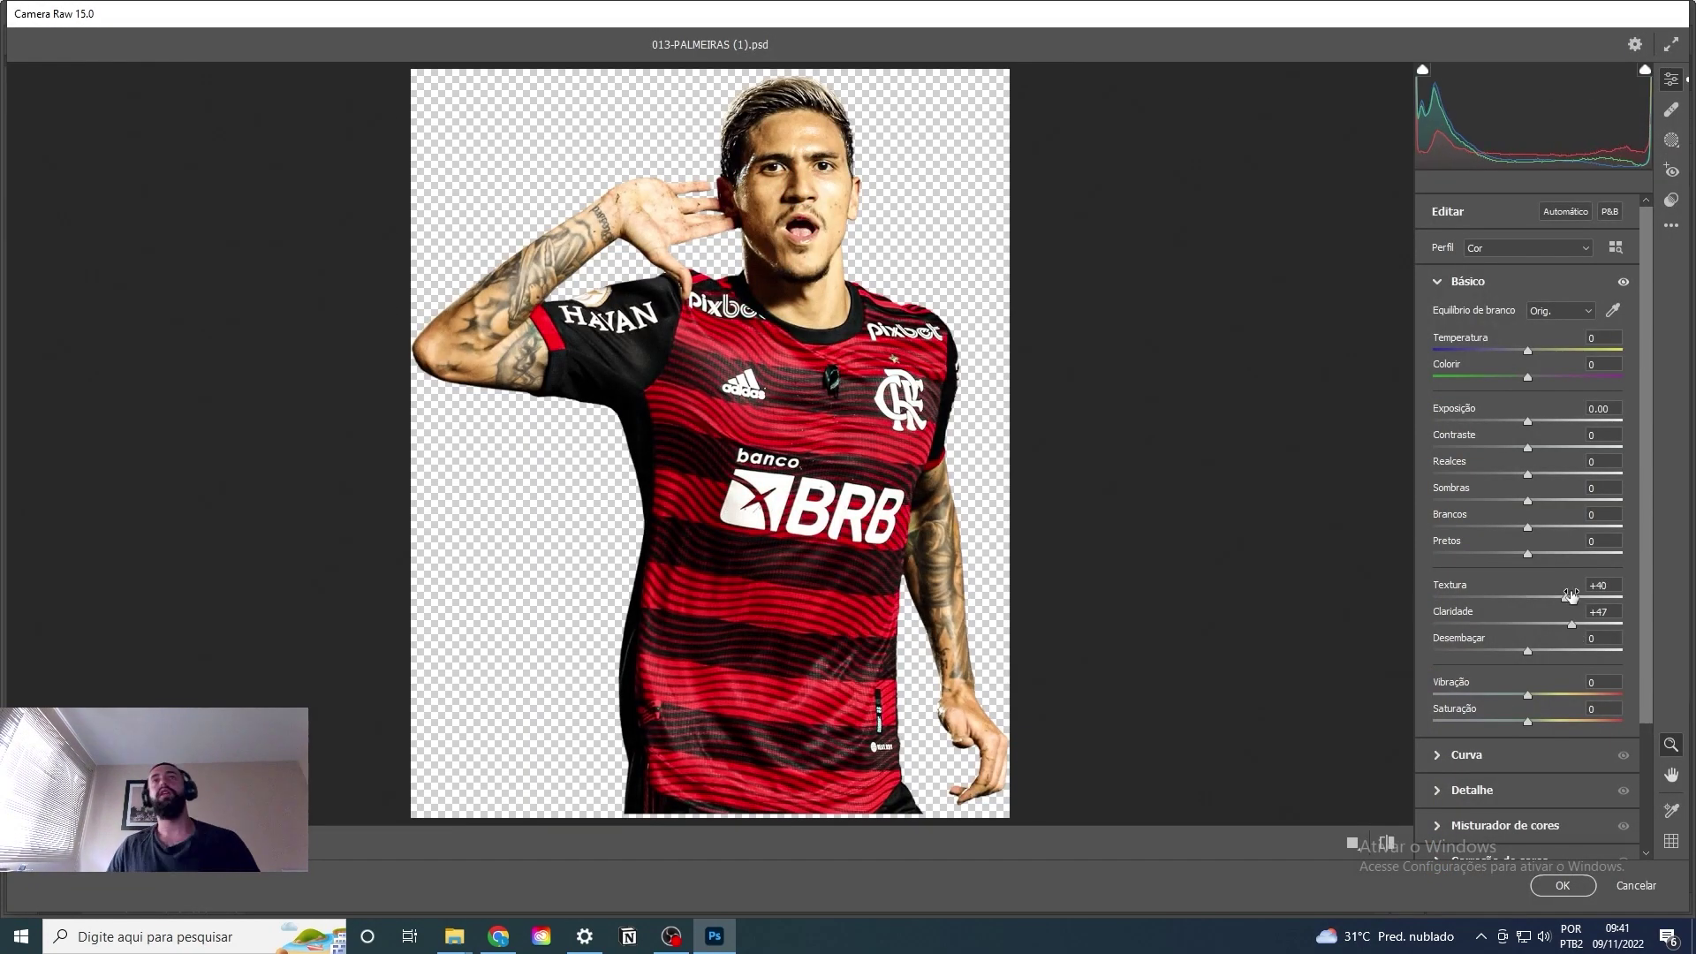
{"action": "left_click_drag", "start_coordinate": [1527, 448], "coordinate": [1471, 448]}
{"action": "left_click", "coordinate": [1563, 886]}
Apply the Camera Raw filter to Arturo Vidal as well.
{"action": "left_click", "coordinate": [1586, 725]}
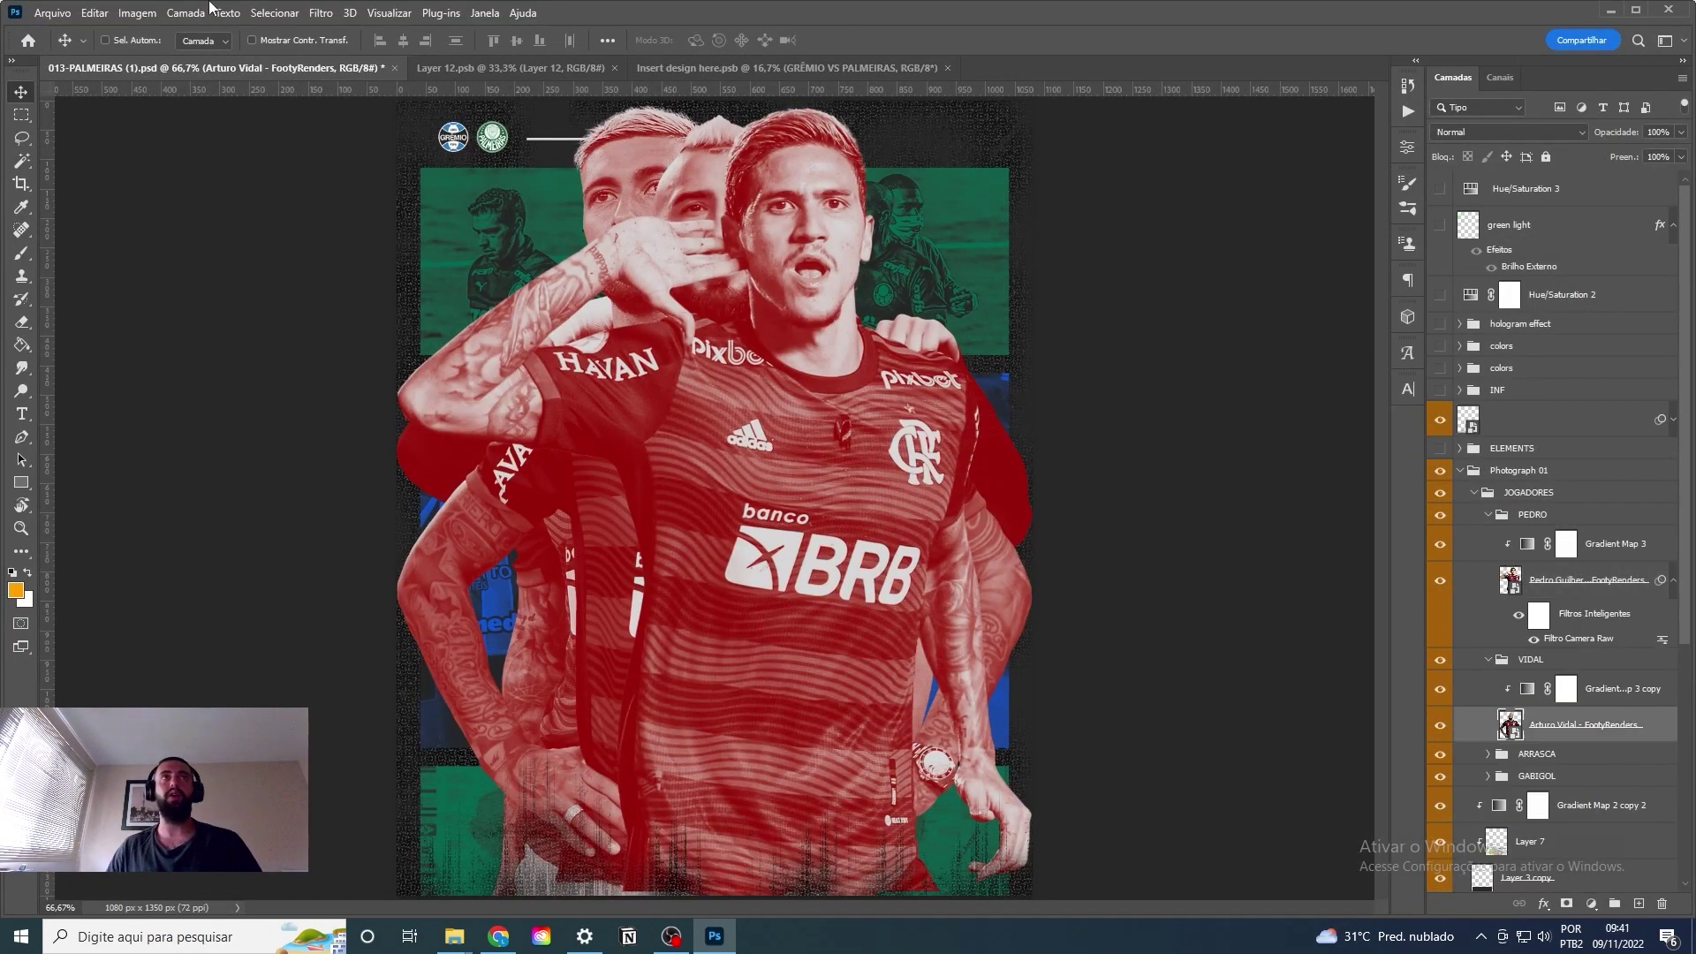
{"action": "left_click", "coordinate": [321, 13]}
{"action": "left_click", "coordinate": [380, 145]}
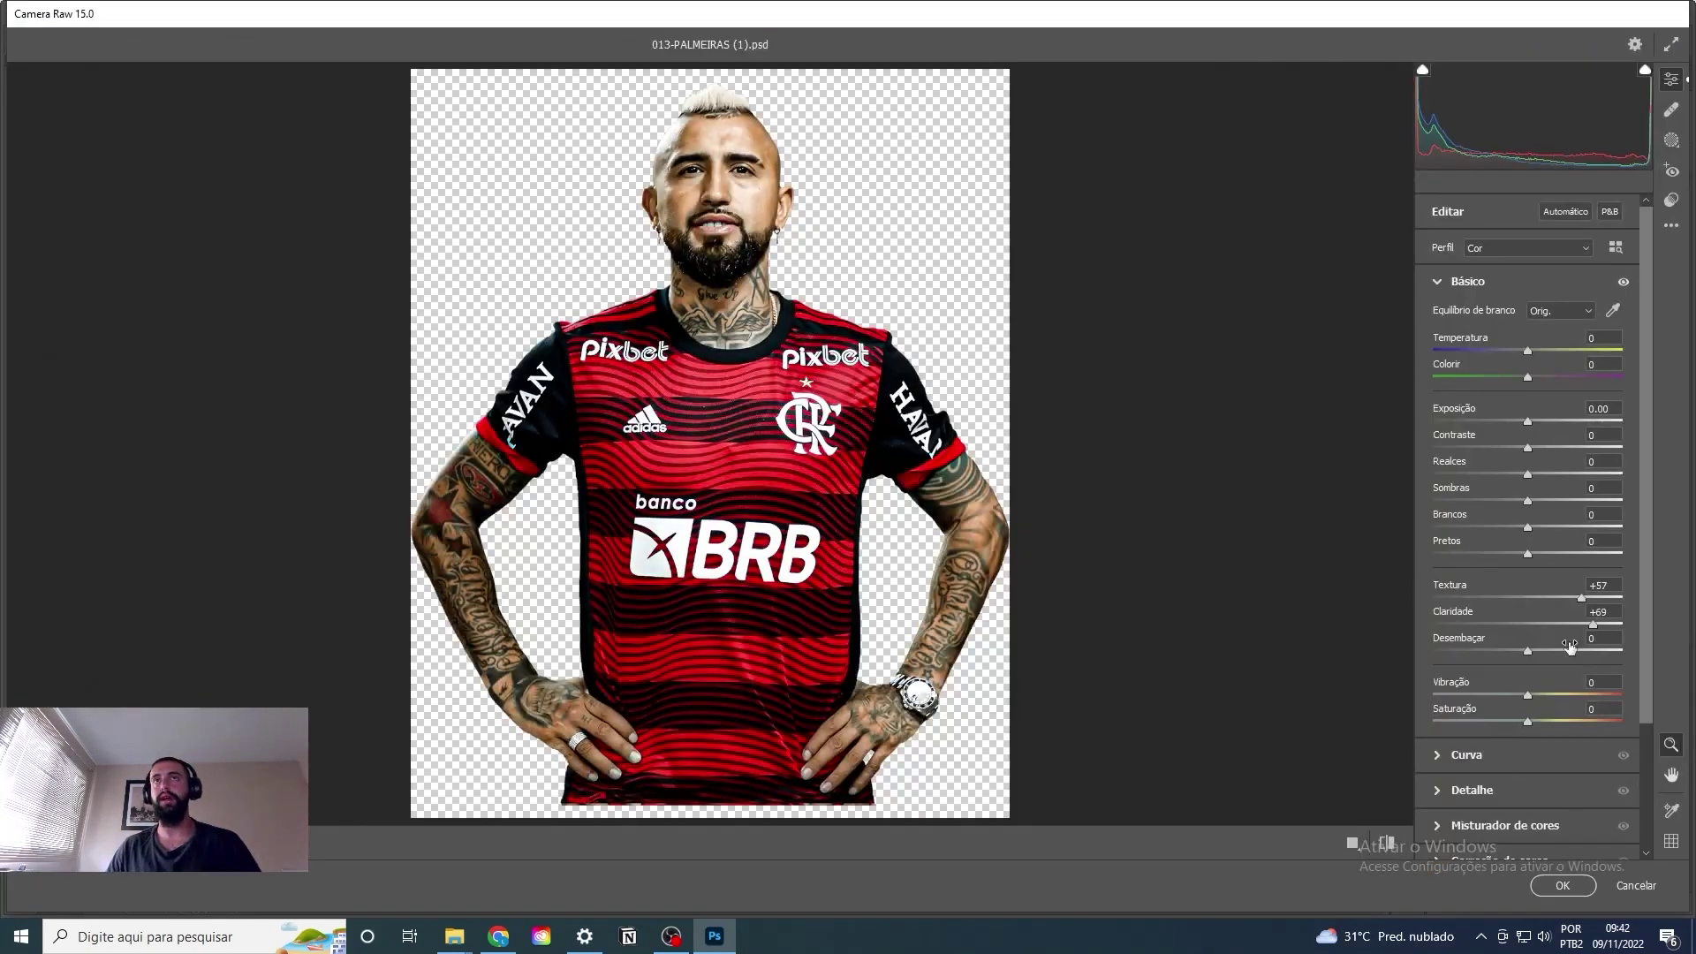
{"action": "key", "text": "Return"}
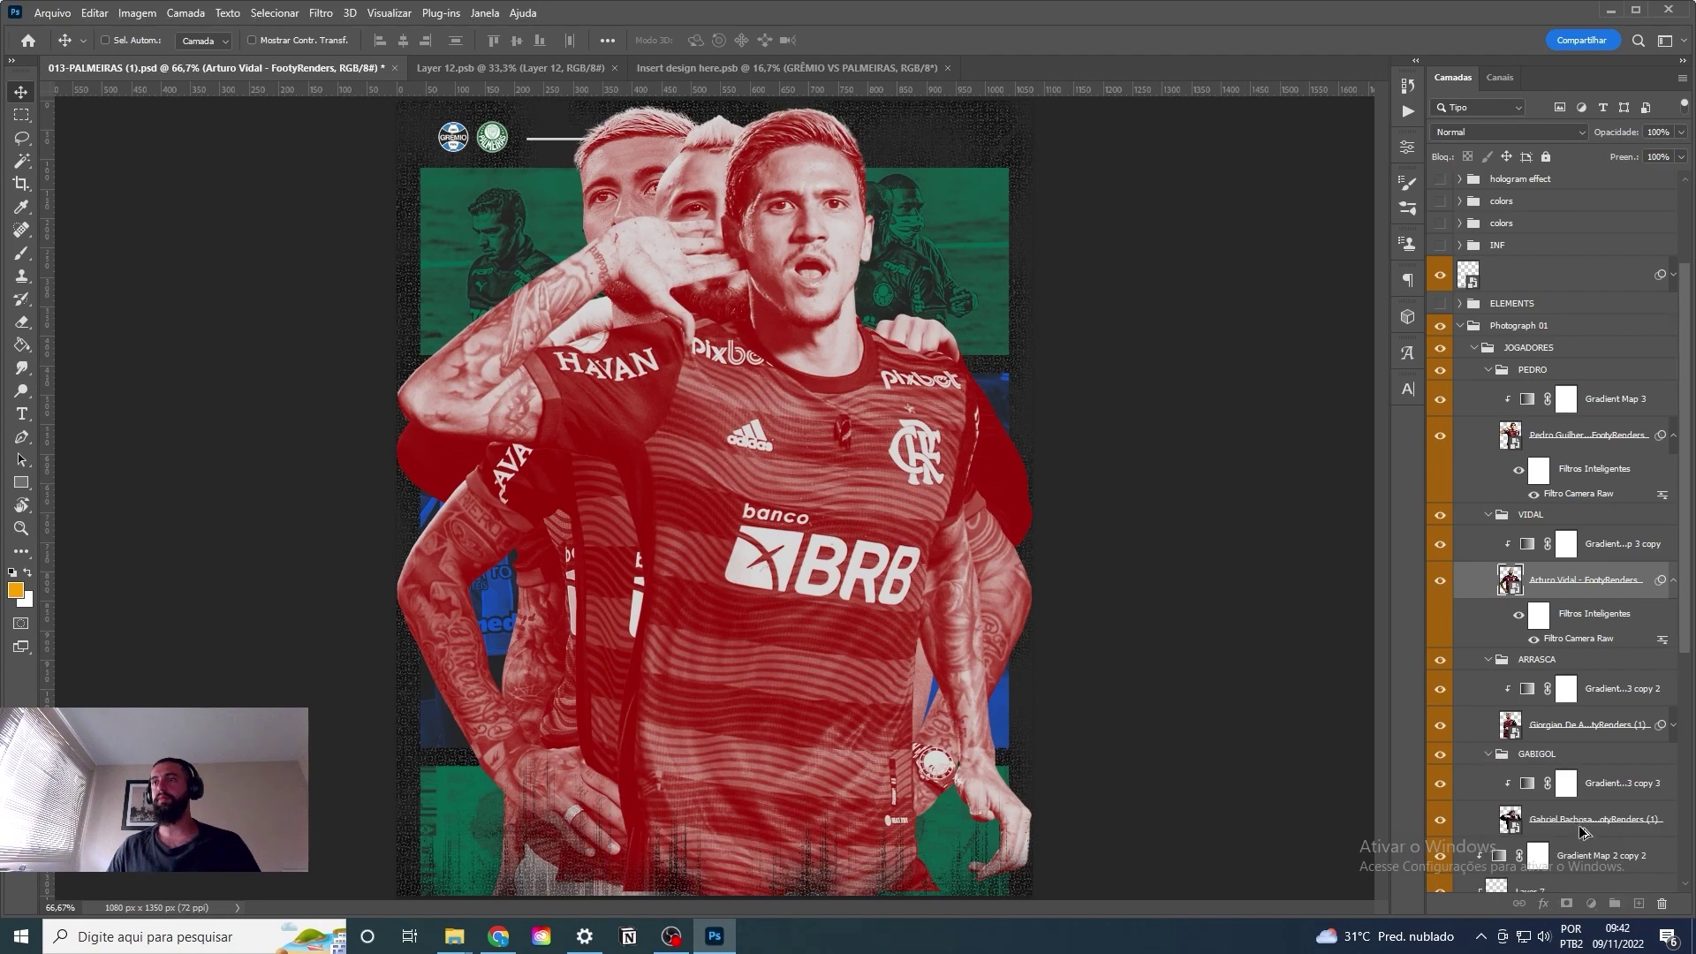
{"action": "left_click", "coordinate": [1532, 370]}
Resize Pedro, move Arrascaeta to the right and bring GABIGOL to the top.
{"action": "key", "text": "ctrl+t"}
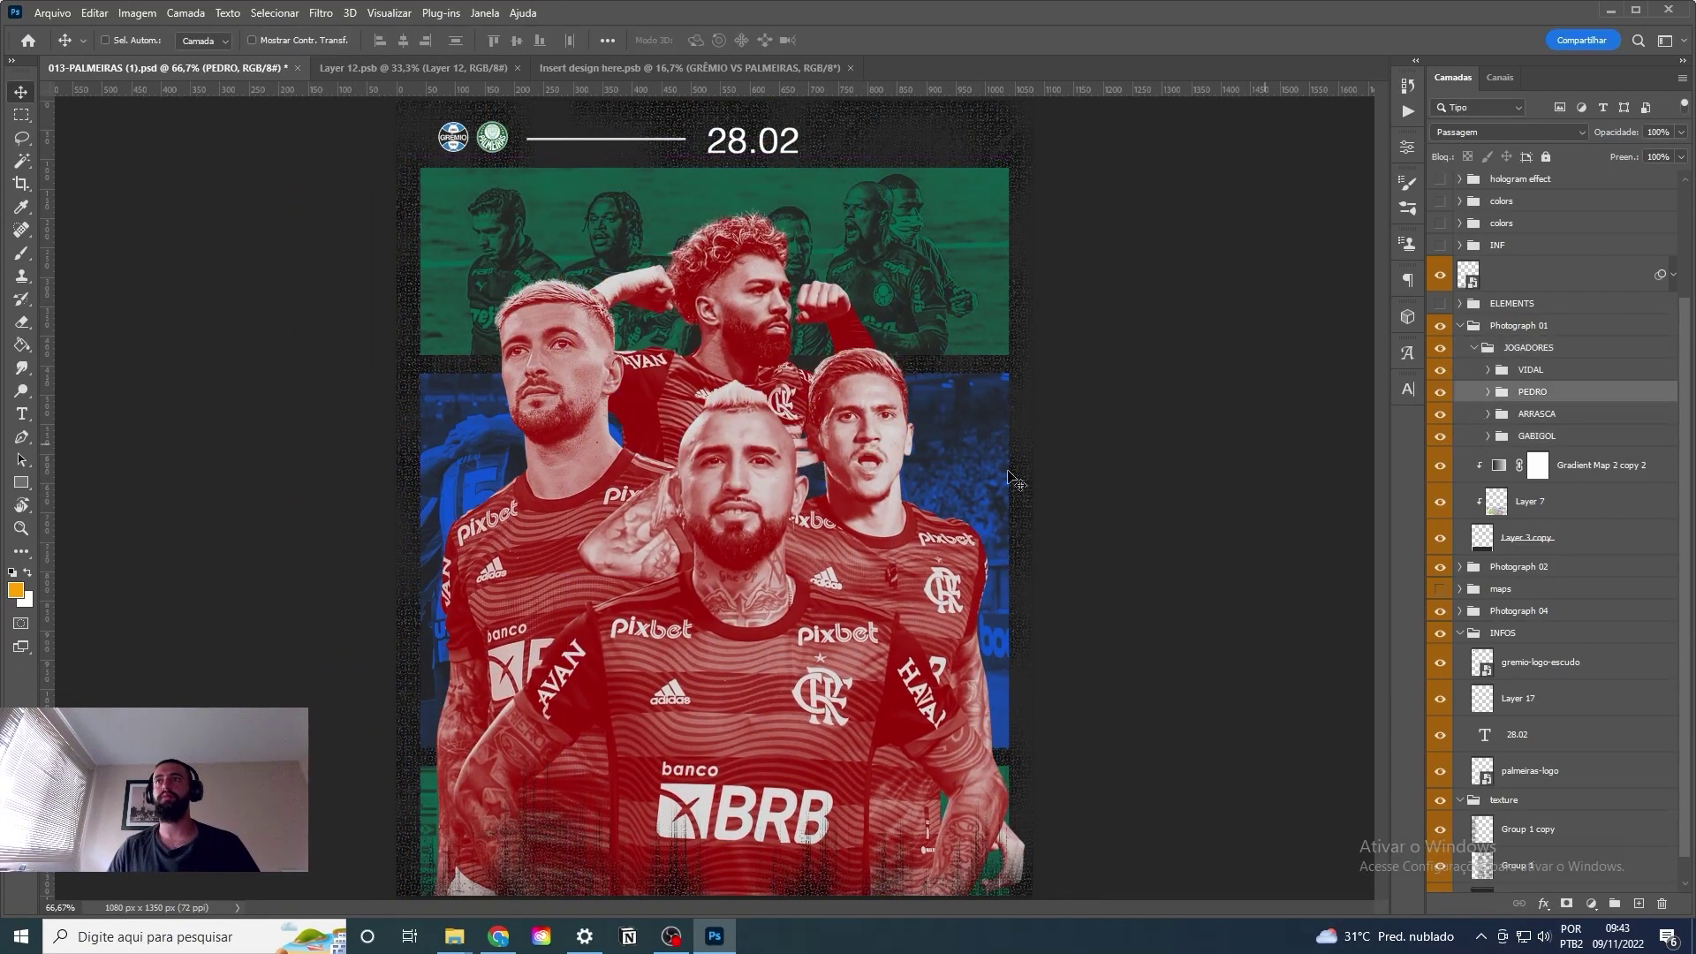
{"action": "left_click_drag", "start_coordinate": [618, 408], "coordinate": [958, 620]}
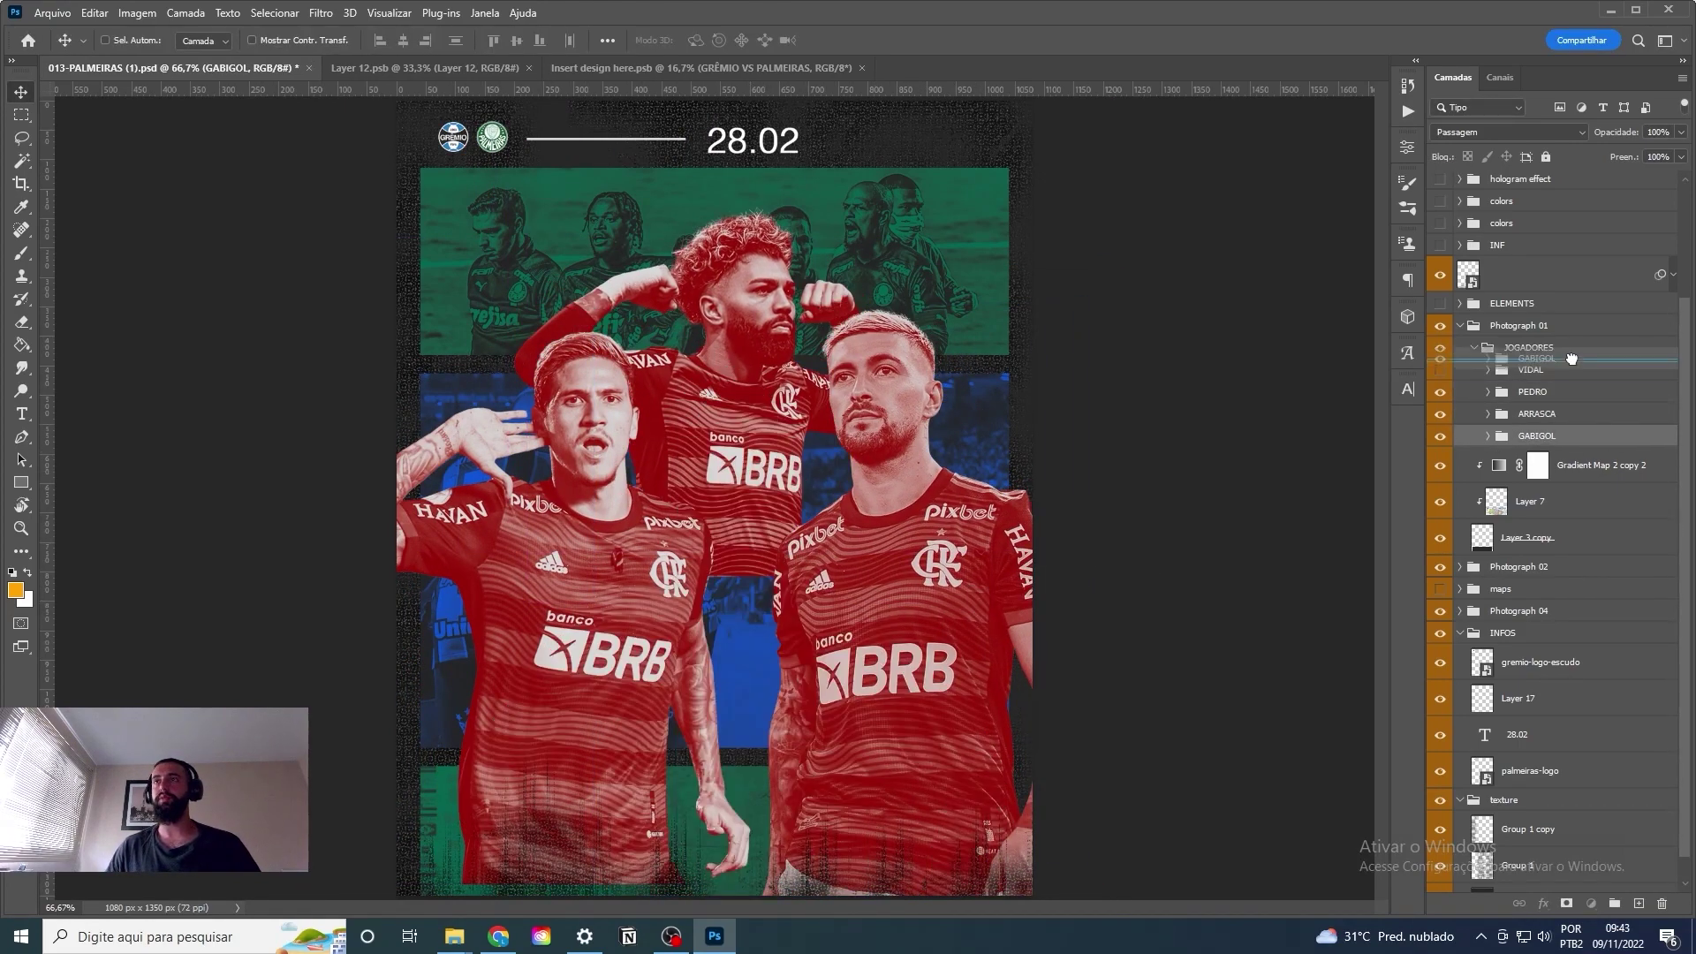
{"action": "mouse_move", "coordinate": [729, 384]}
{"action": "left_mouse_down"}
{"action": "mouse_move", "coordinate": [749, 706]}
{"action": "mouse_move", "coordinate": [918, 543]}
{"action": "left_mouse_up"}
Browse page 3 of the Flamengo render results on FootyRenders.
{"action": "left_click", "coordinate": [1611, 11]}
{"action": "left_click", "coordinate": [623, 817]}
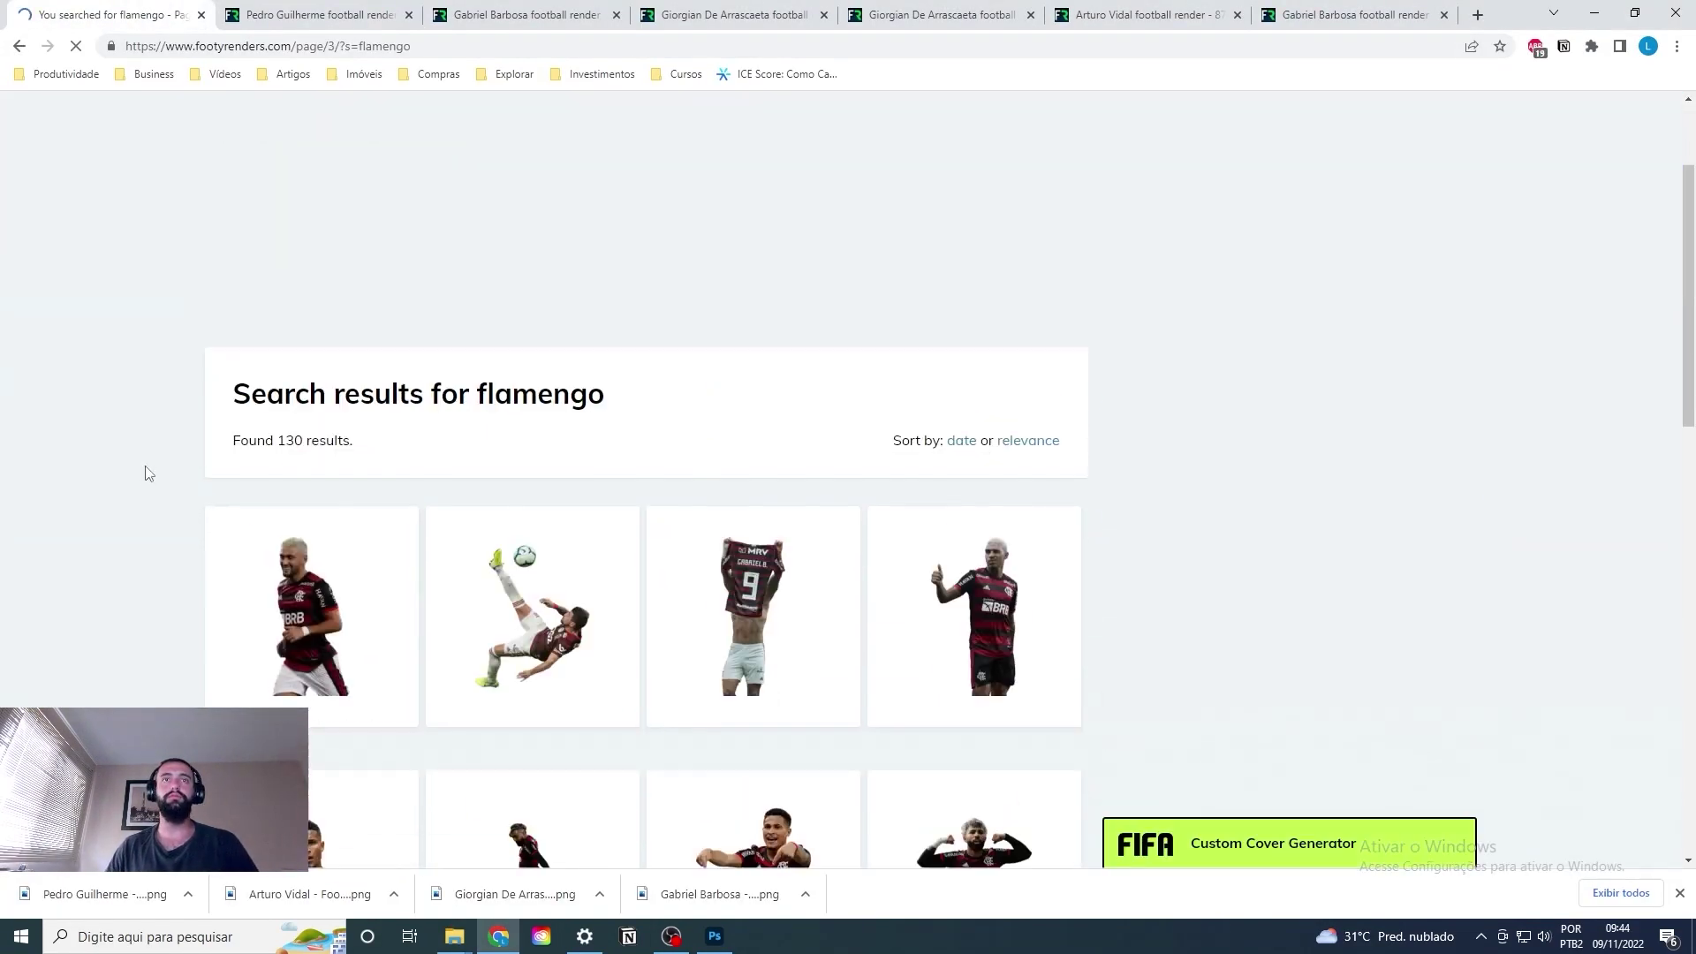
{"action": "scroll", "coordinate": [142, 482], "scroll_direction": "down", "scroll_amount": 2}
{"action": "scroll", "coordinate": [130, 502], "scroll_direction": "down", "scroll_amount": 4}
Enlarge Vidal and raise him, and move GABIGOL higher on the poster.
{"action": "left_click", "coordinate": [715, 936]}
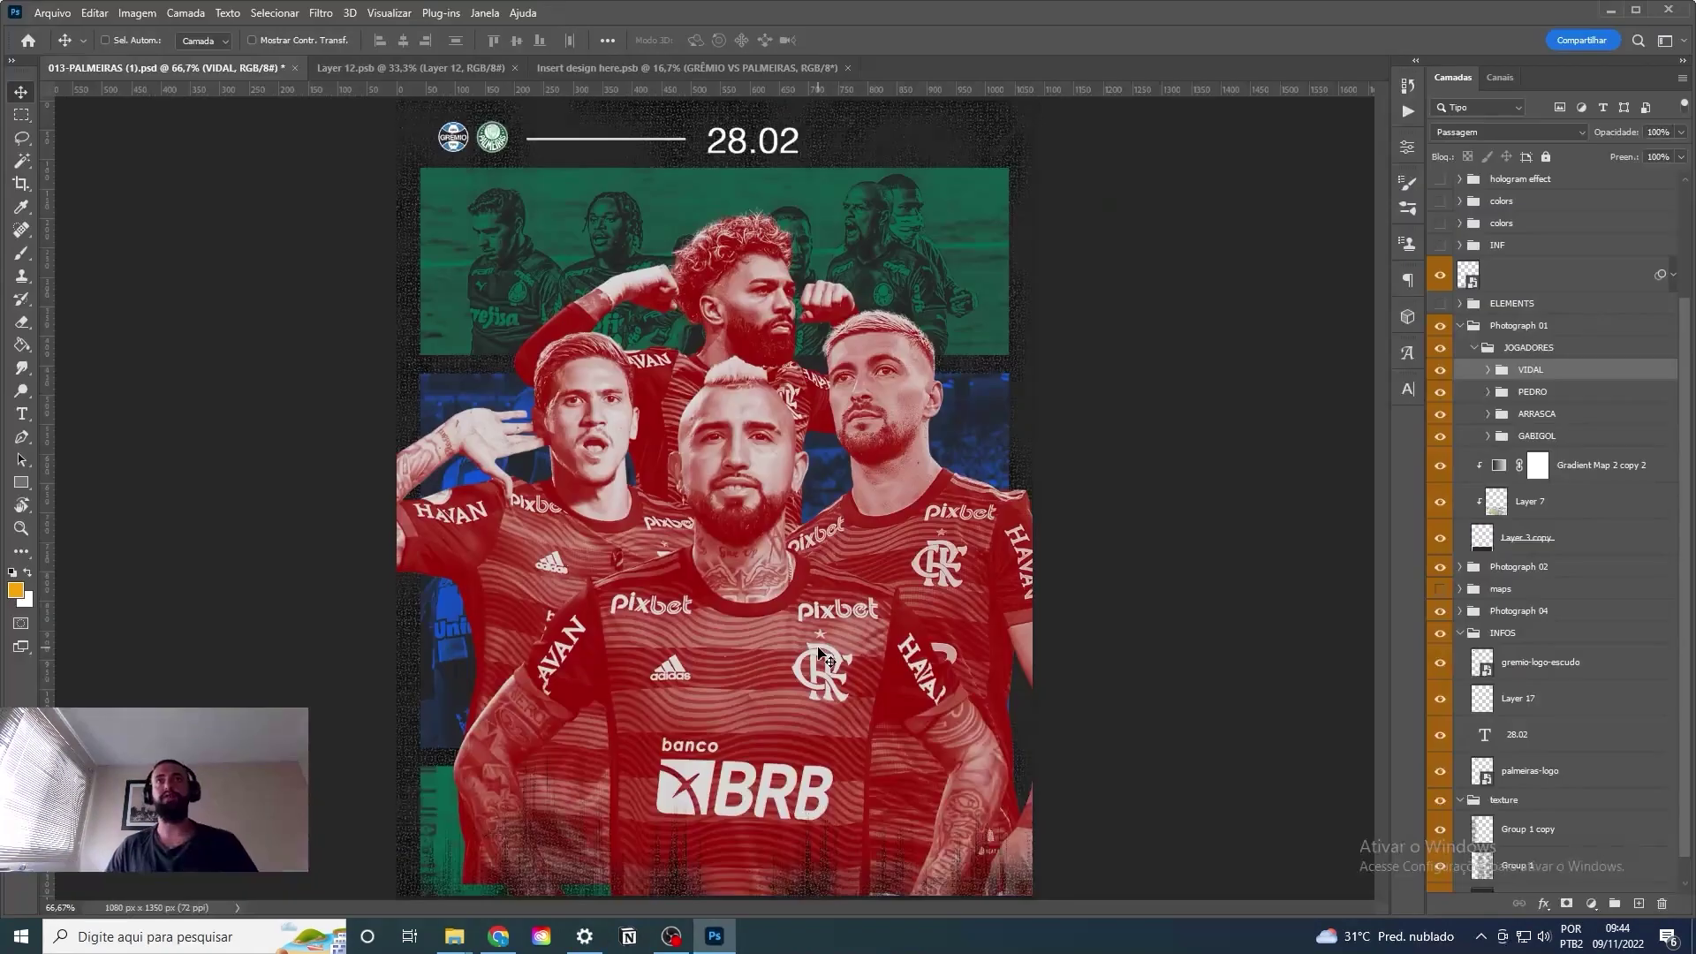
{"action": "key", "text": "ctrl+t"}
{"action": "mouse_move", "coordinate": [1016, 884]}
{"action": "left_mouse_down"}
{"action": "mouse_move", "coordinate": [891, 820]}
{"action": "mouse_move", "coordinate": [910, 680]}
{"action": "left_mouse_up"}
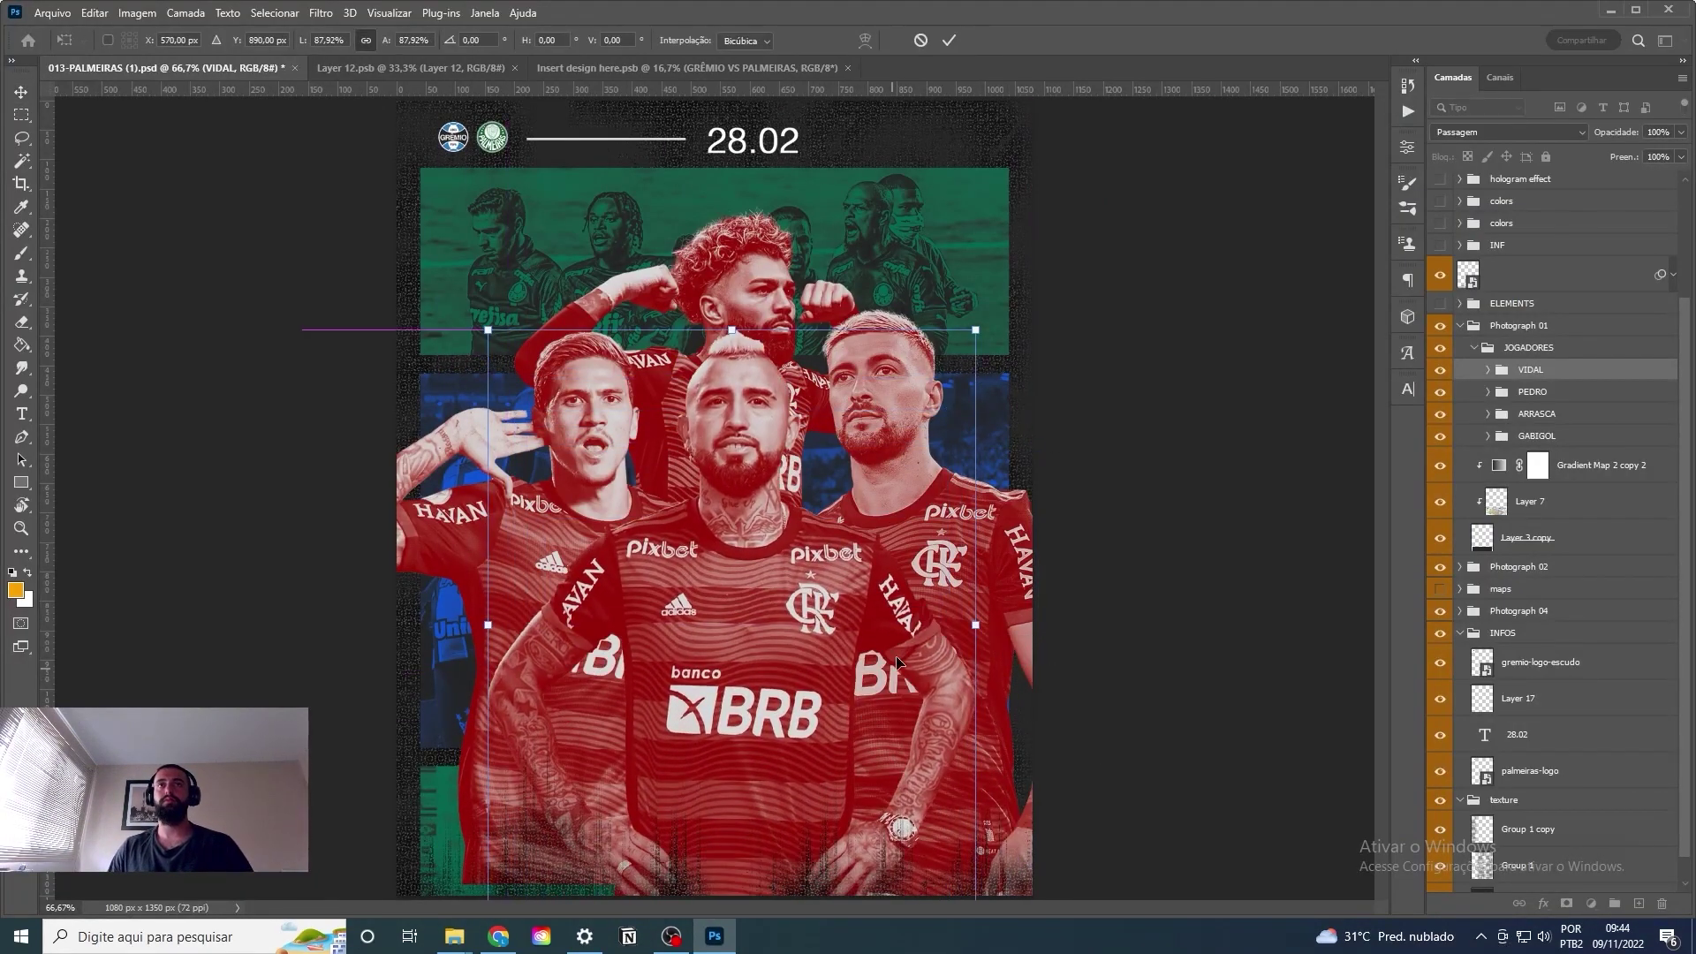
{"action": "key", "text": "Return"}
{"action": "left_click_drag", "start_coordinate": [798, 399], "coordinate": [798, 339]}
Hide the red gradient maps on Vidal, Pedro, Arrascaeta and Gabigol.
{"action": "left_click", "coordinate": [1440, 398]}
{"action": "left_click", "coordinate": [1440, 543]}
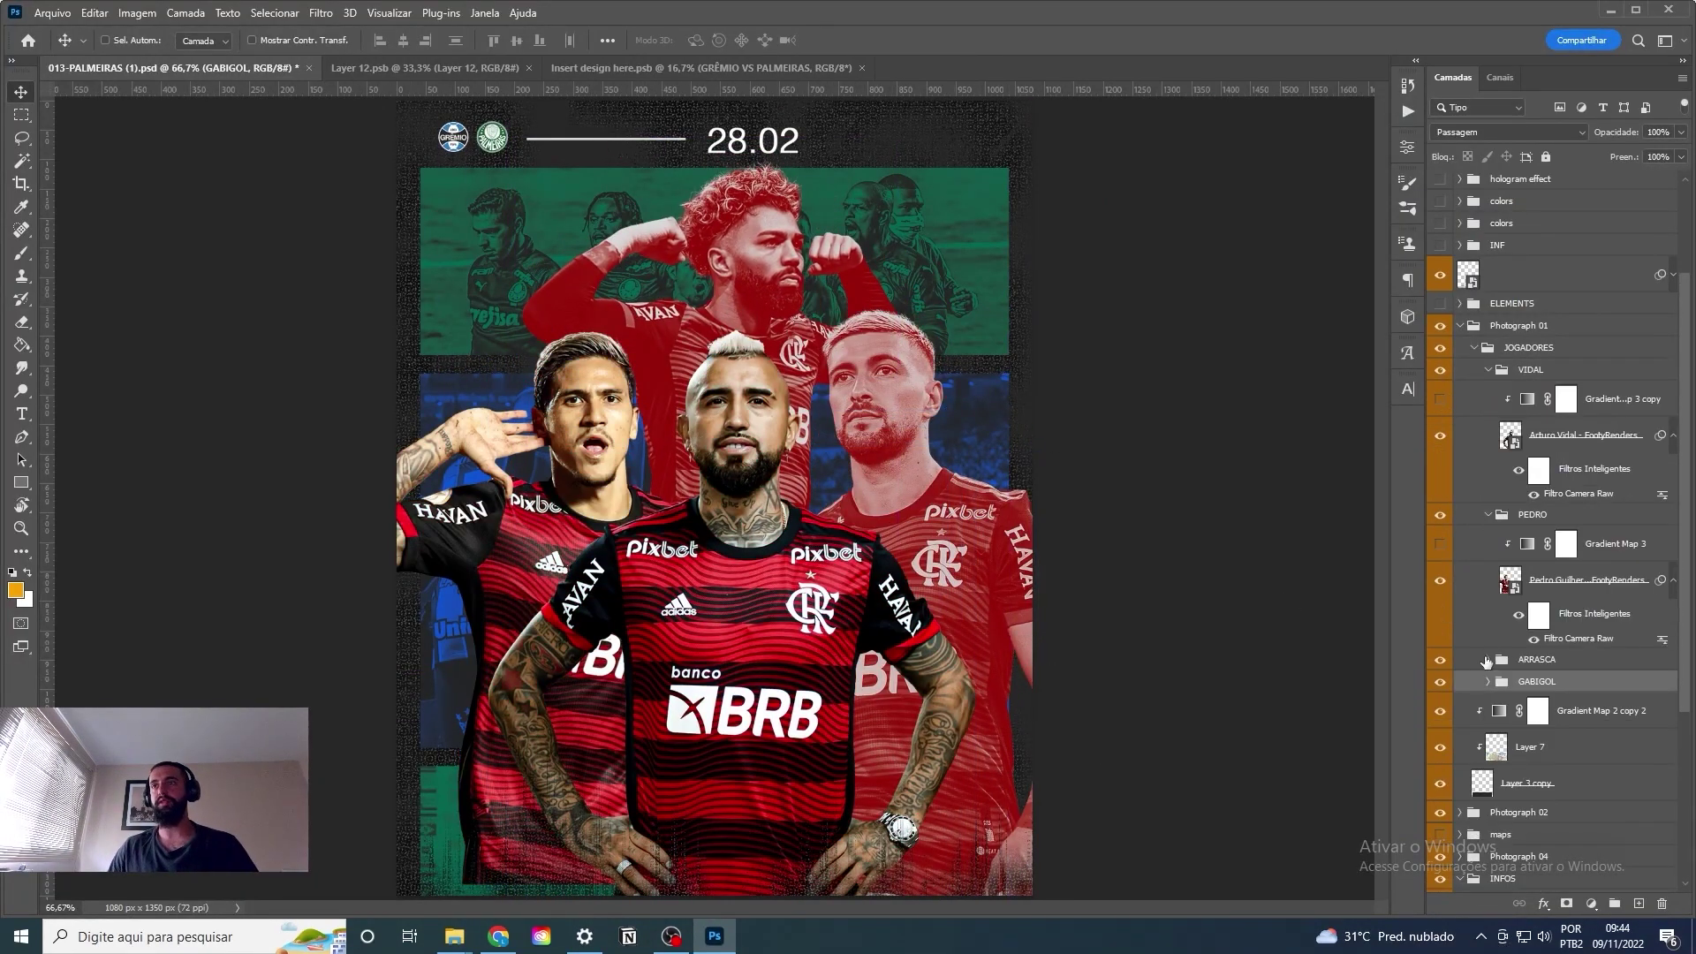
{"action": "left_click", "coordinate": [1440, 688]}
{"action": "left_click", "coordinate": [1440, 783]}
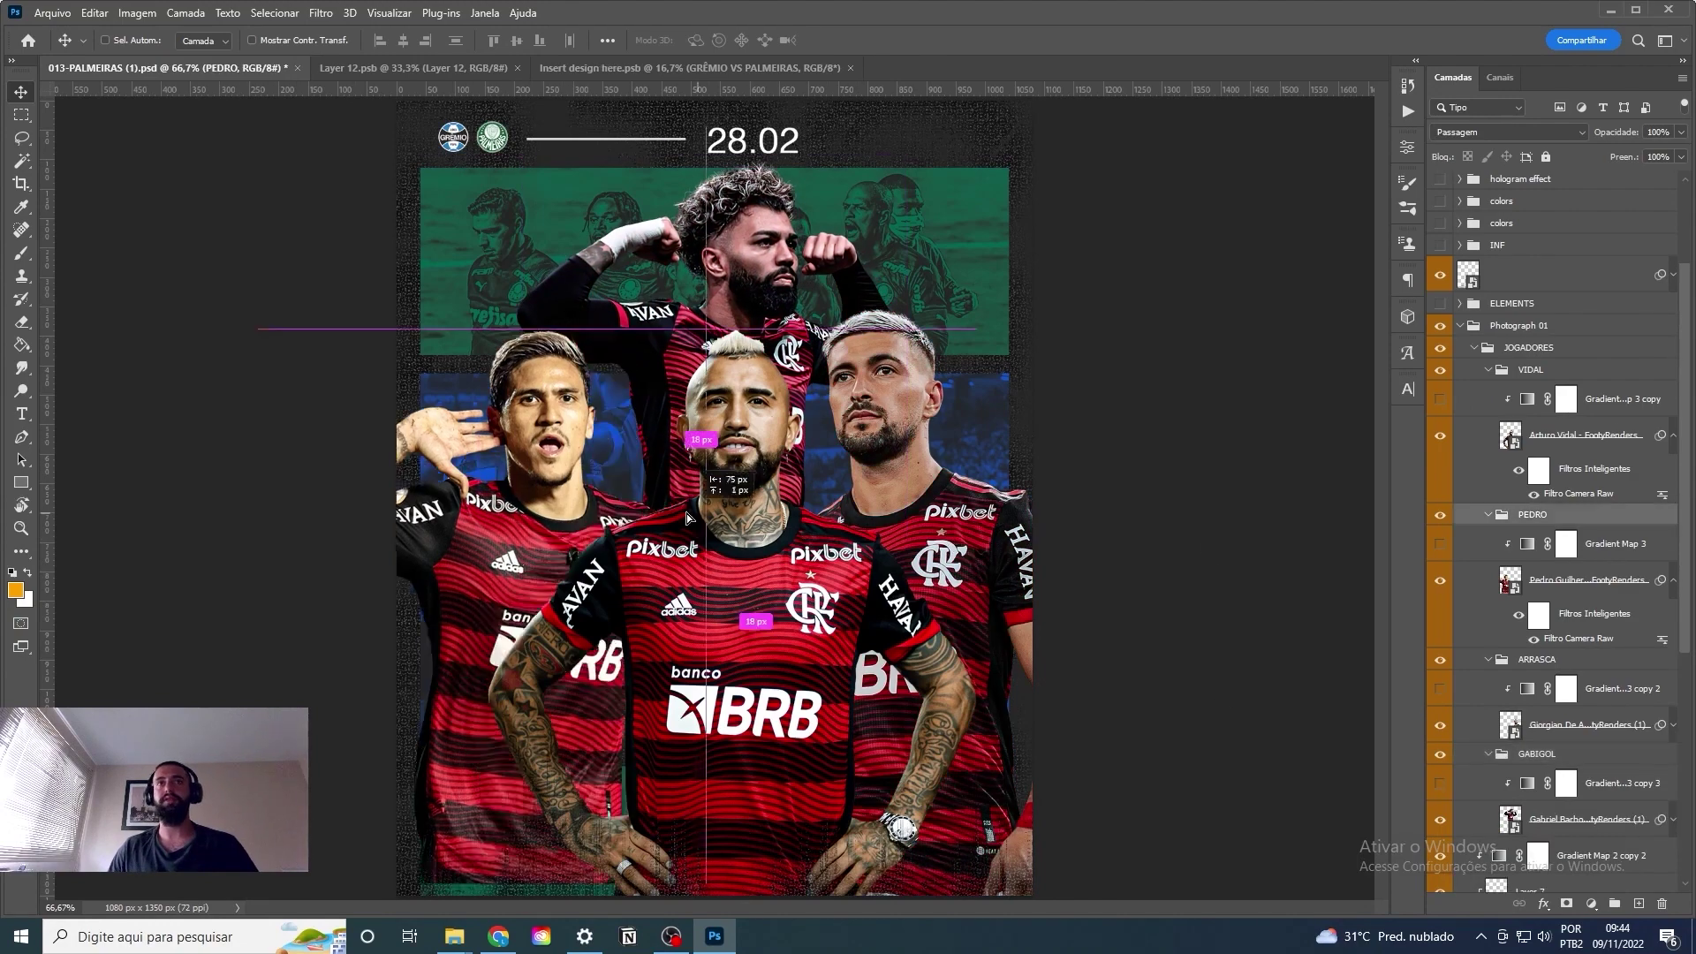
Bring ARRASCA to the front and fine-tune Pedro's and Arrascaeta's positions.
{"action": "left_click_drag", "start_coordinate": [686, 513], "coordinate": [651, 477]}
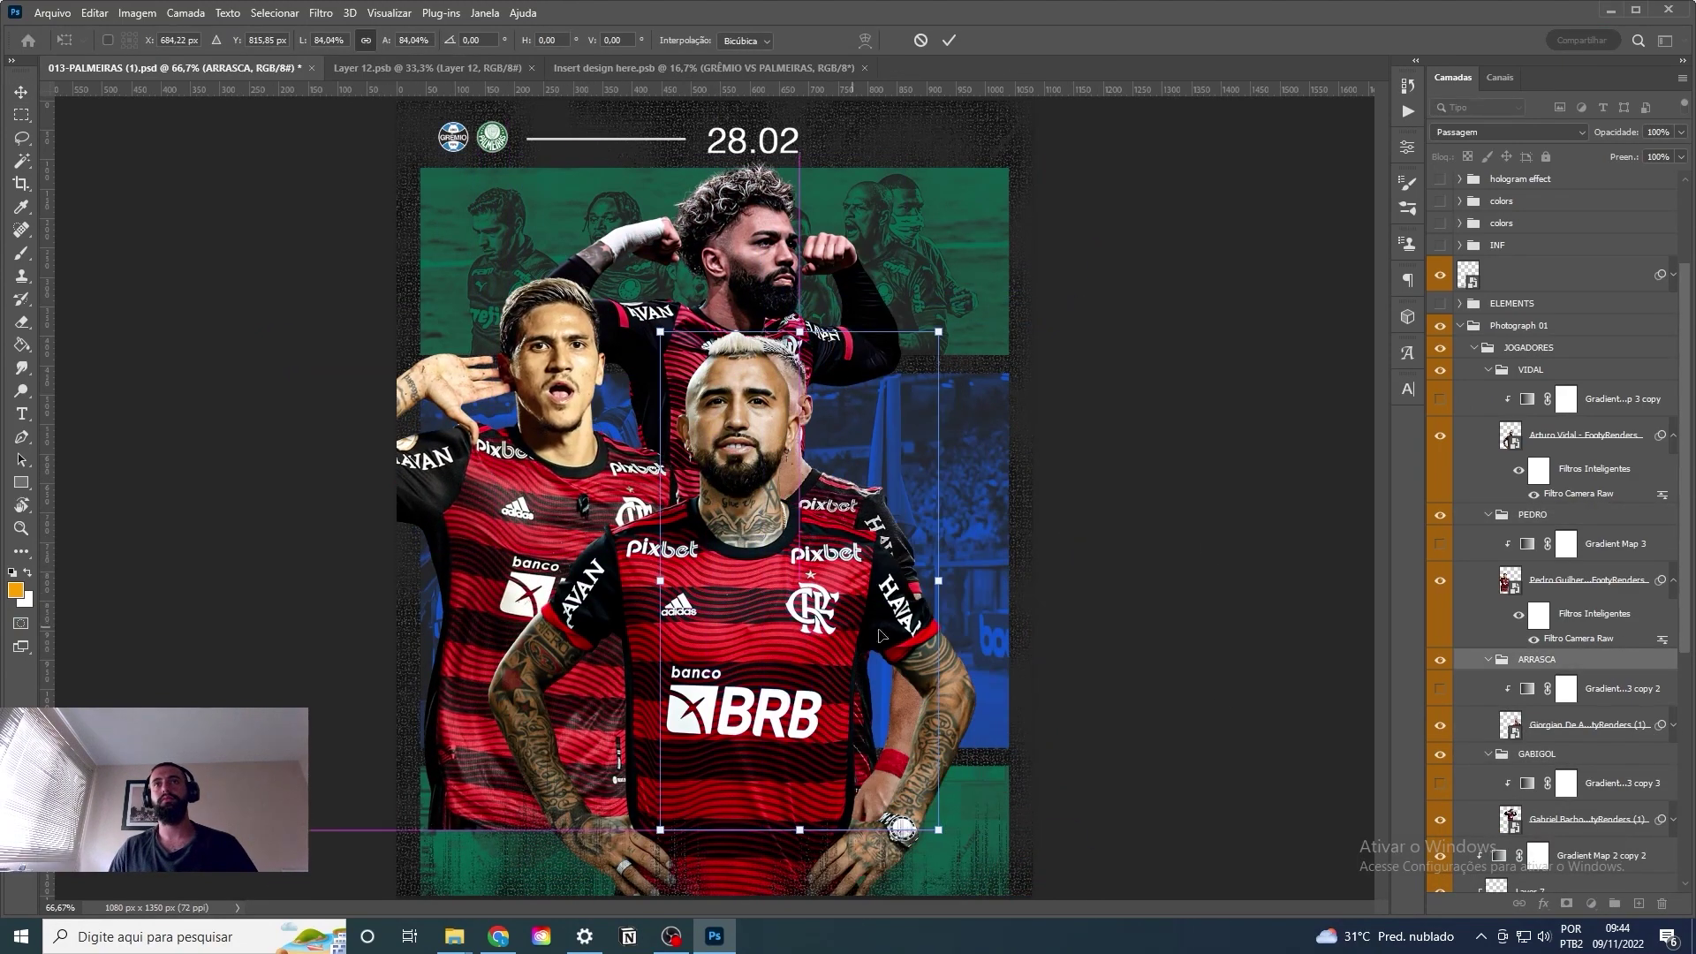
{"action": "left_click_drag", "start_coordinate": [1606, 662], "coordinate": [1520, 362]}
{"action": "left_click_drag", "start_coordinate": [853, 274], "coordinate": [808, 314]}
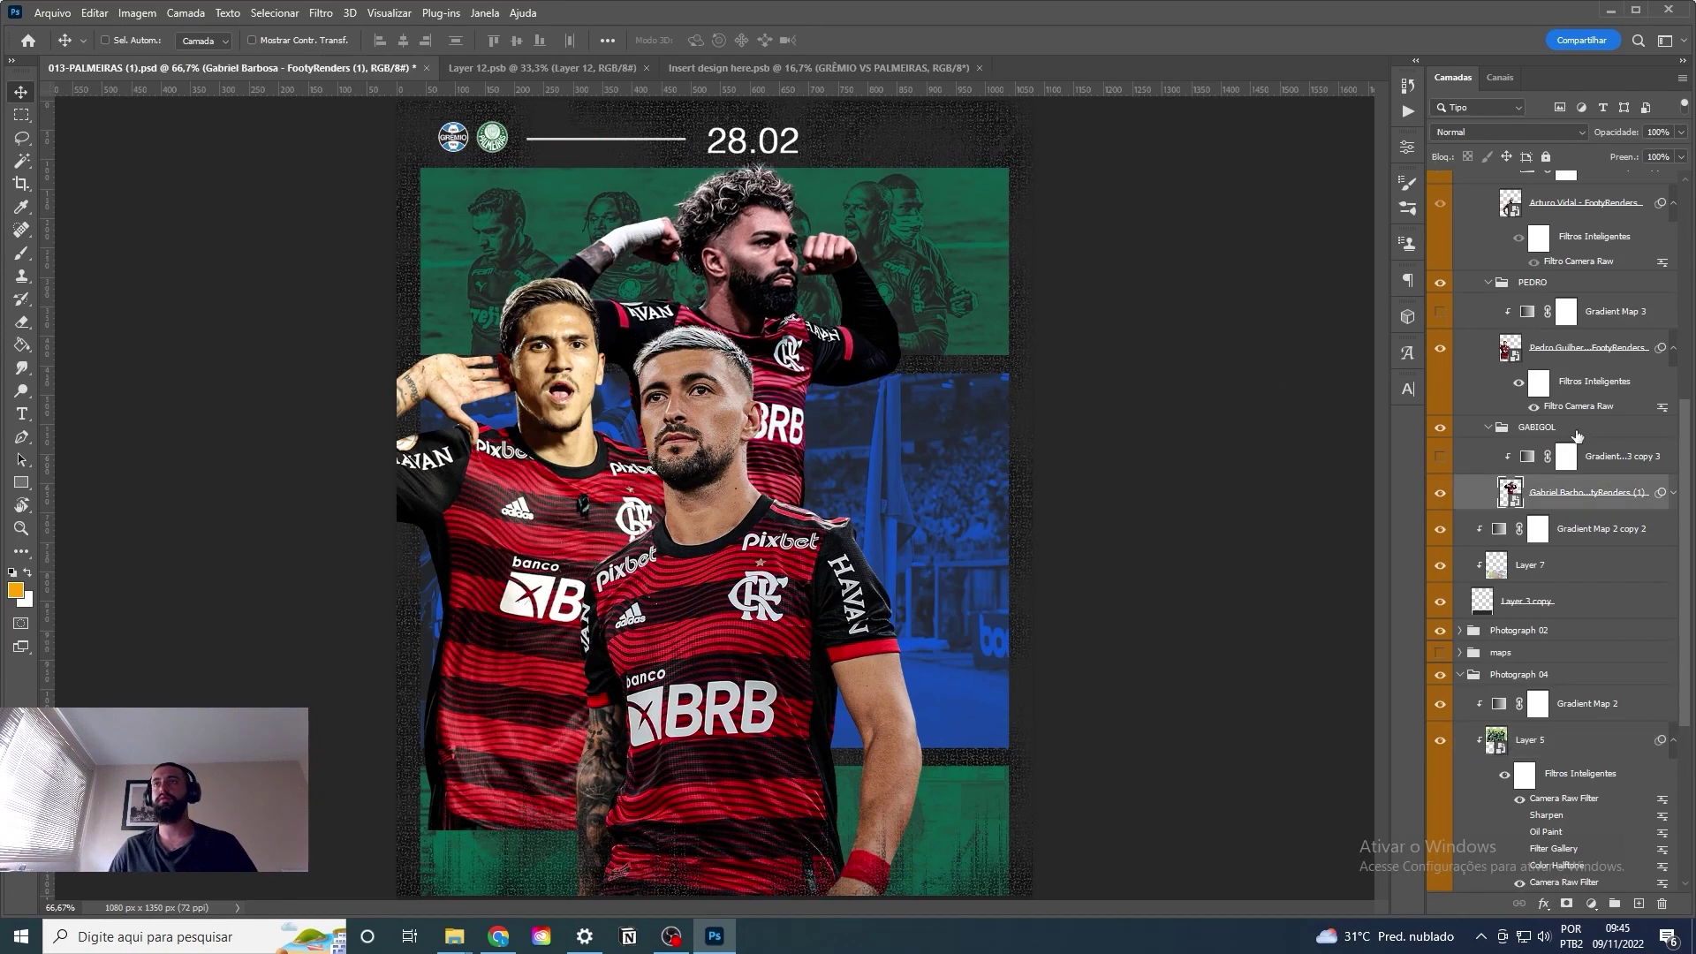
{"action": "key", "text": "ctrl+z"}
{"action": "key", "text": "ctrl+z"}
{"action": "key", "text": "ctrl+z"}
{"action": "key", "text": "ctrl+z"}
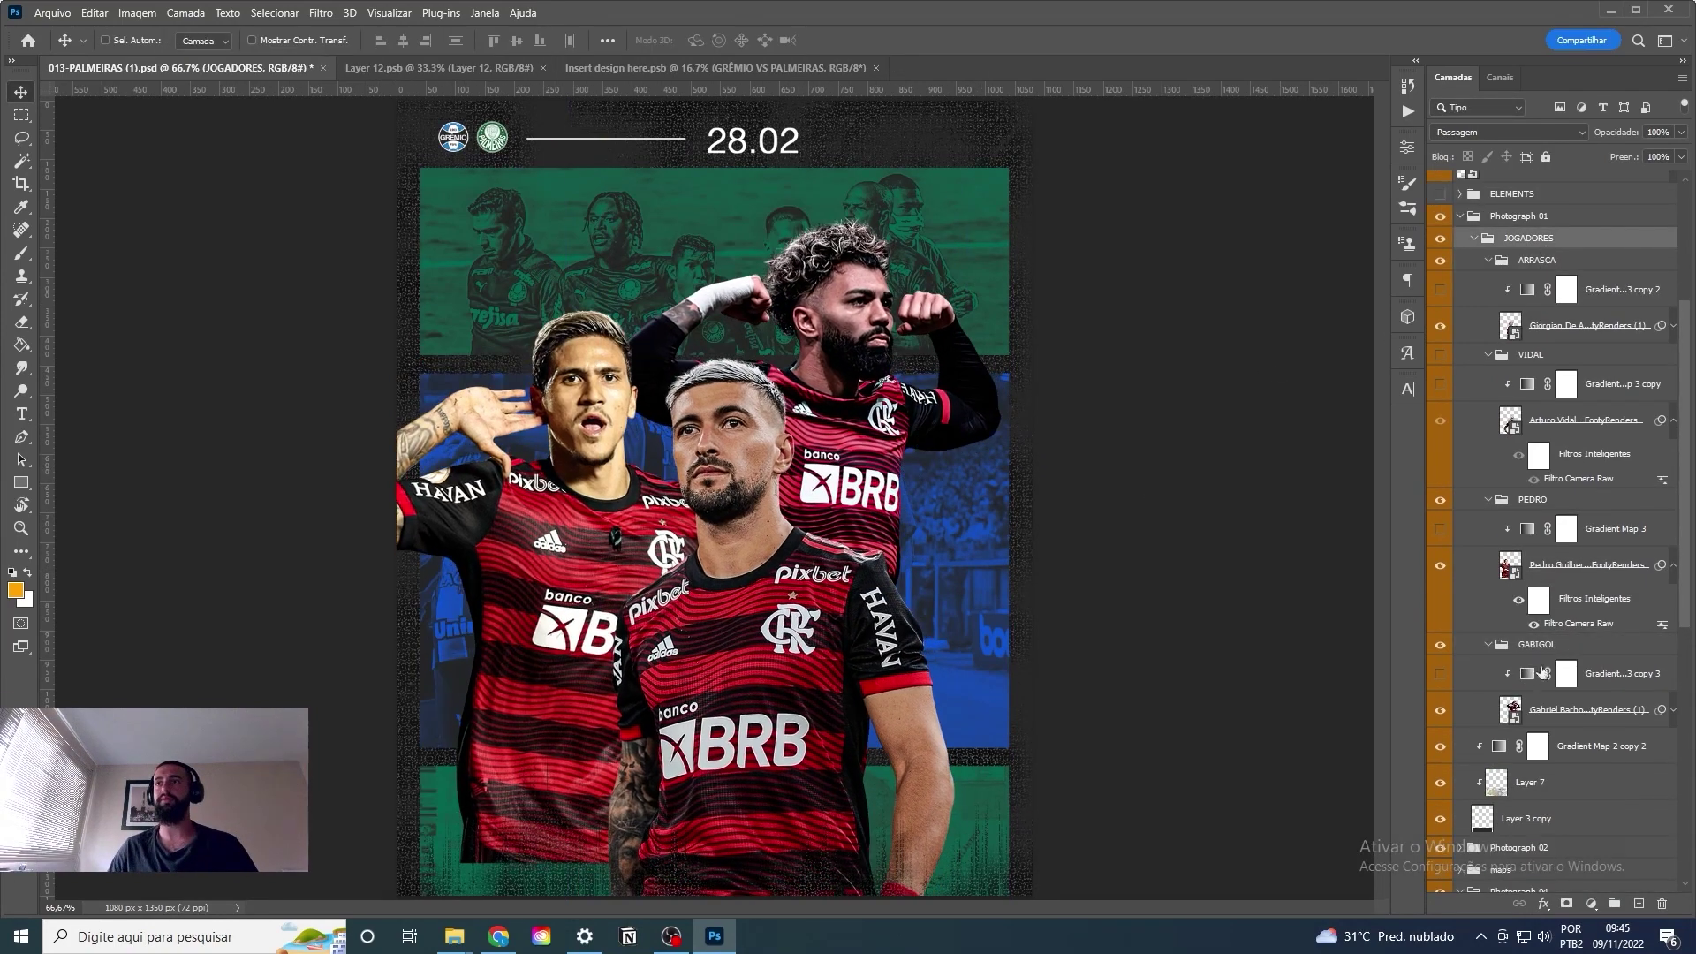
{"action": "key", "text": "ctrl+shift+z"}
{"action": "key", "text": "ctrl+shift+z"}
{"action": "key", "text": "ctrl+shift+z"}
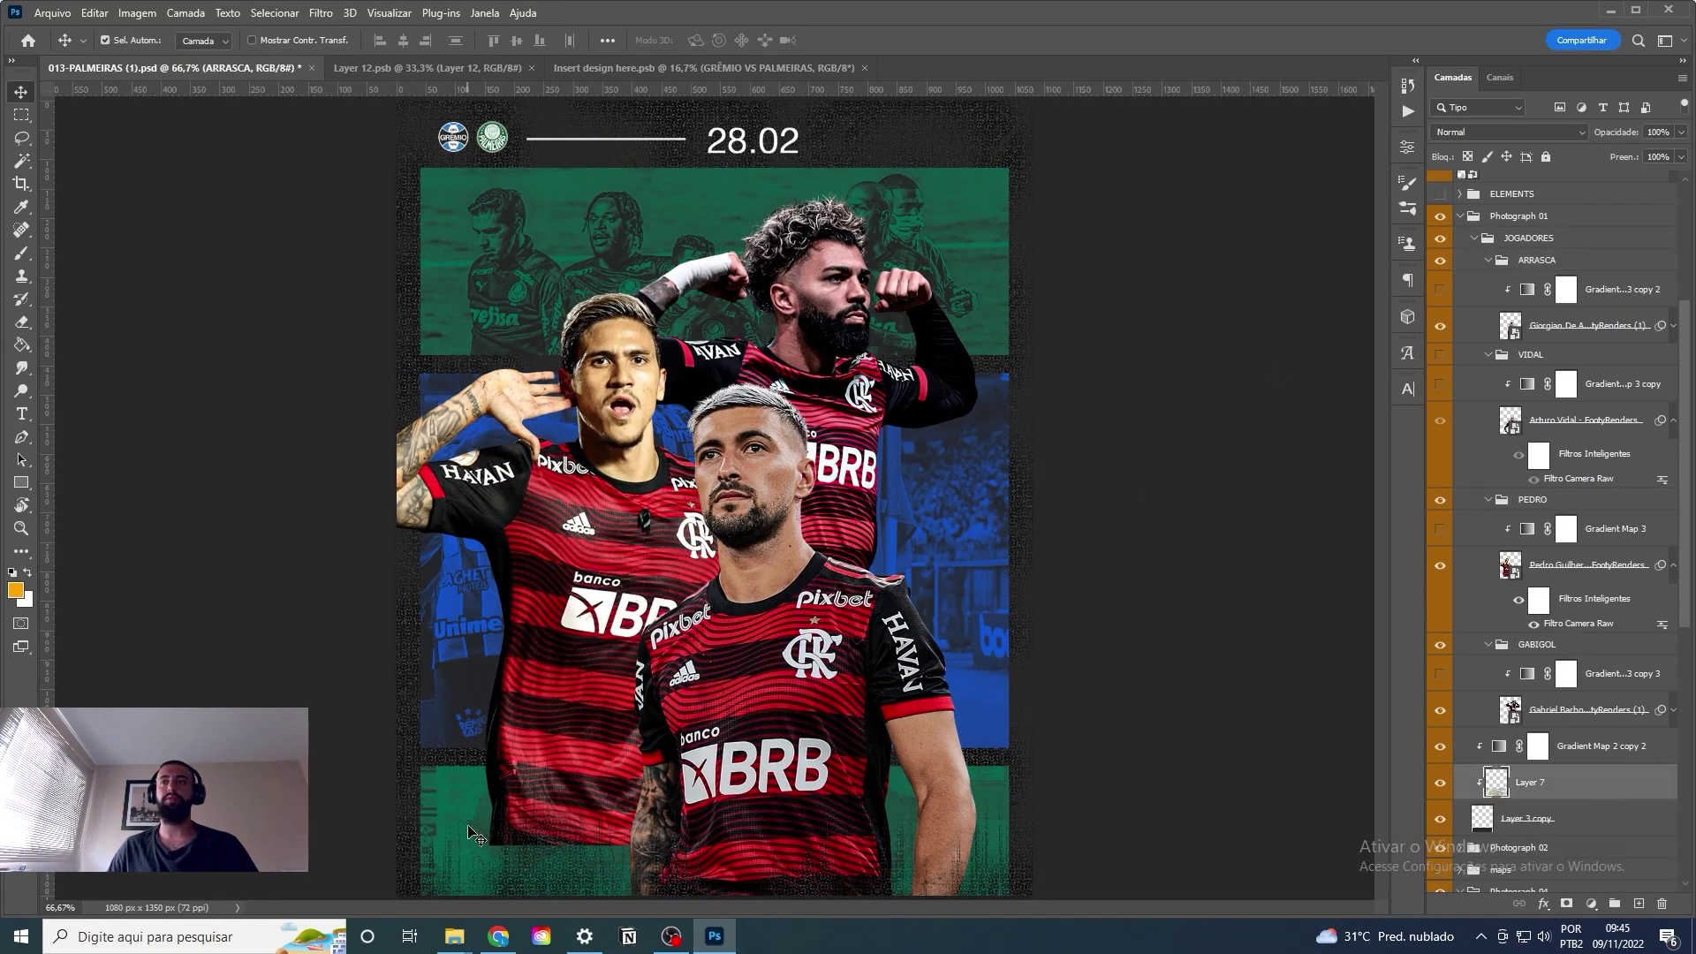
{"action": "key", "text": "ctrl+z"}
{"action": "key", "text": "ctrl+z"}
{"action": "key", "text": "ctrl+z"}
{"action": "key", "text": "ctrl+z"}
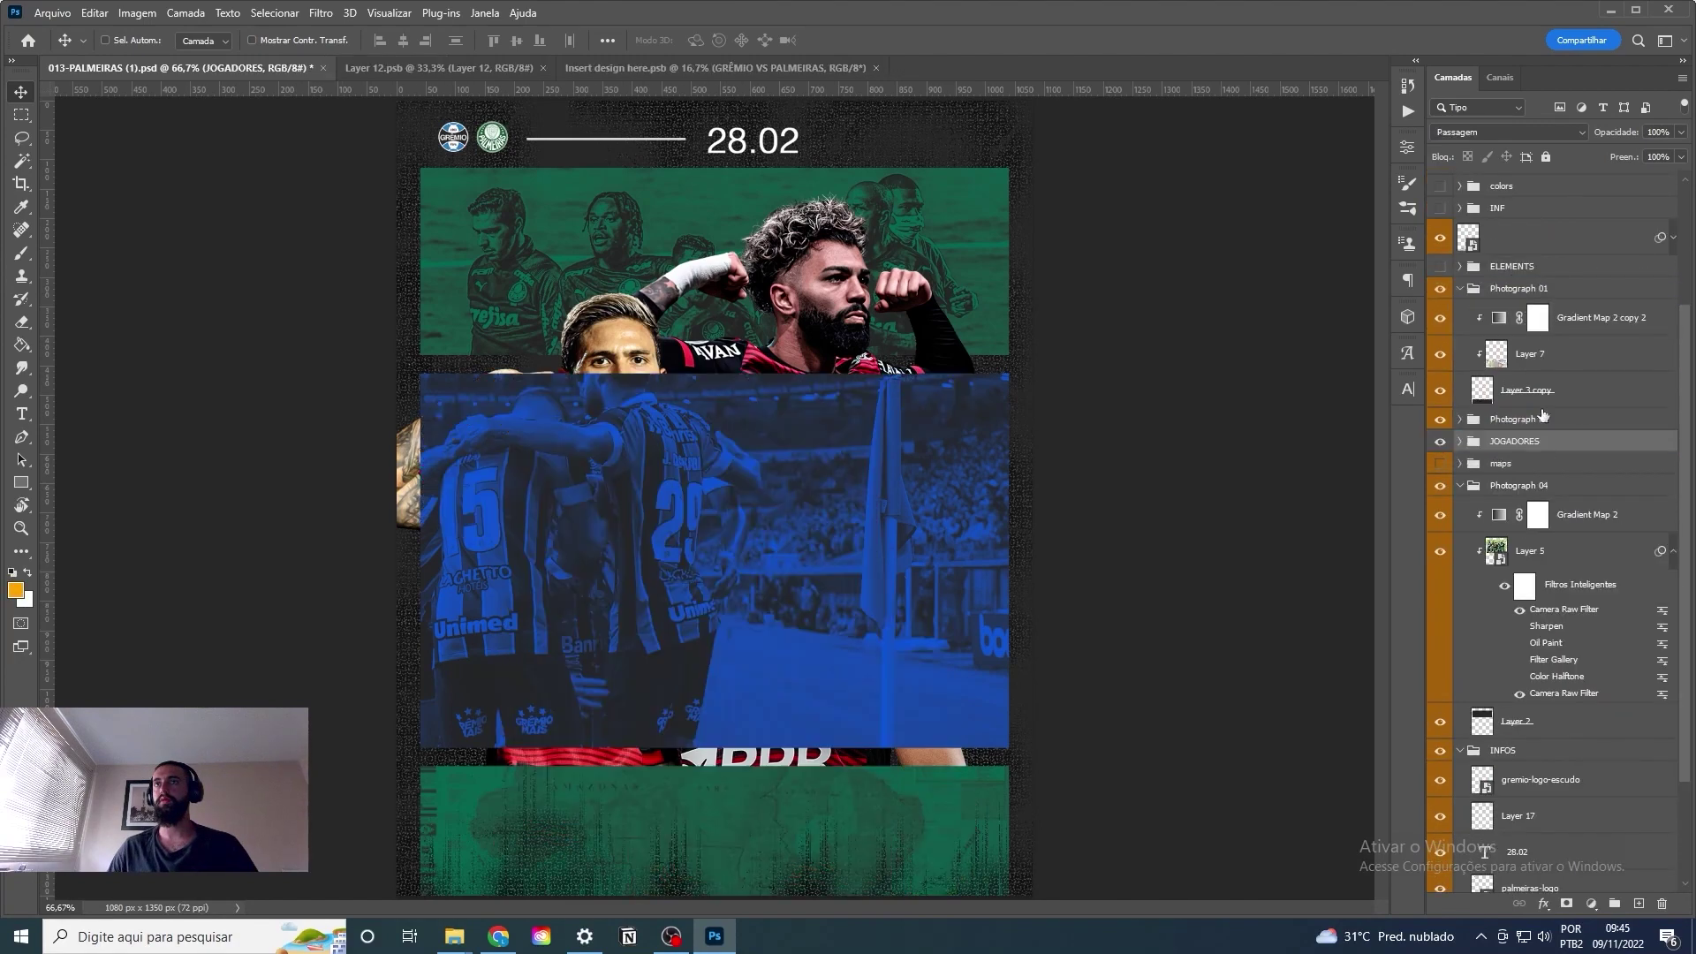
{"action": "key", "text": "ctrl+shift+z"}
{"action": "key", "text": "ctrl+shift+z"}
{"action": "key", "text": "ctrl+shift+z"}
{"action": "left_click_drag", "start_coordinate": [696, 618], "coordinate": [735, 617]}
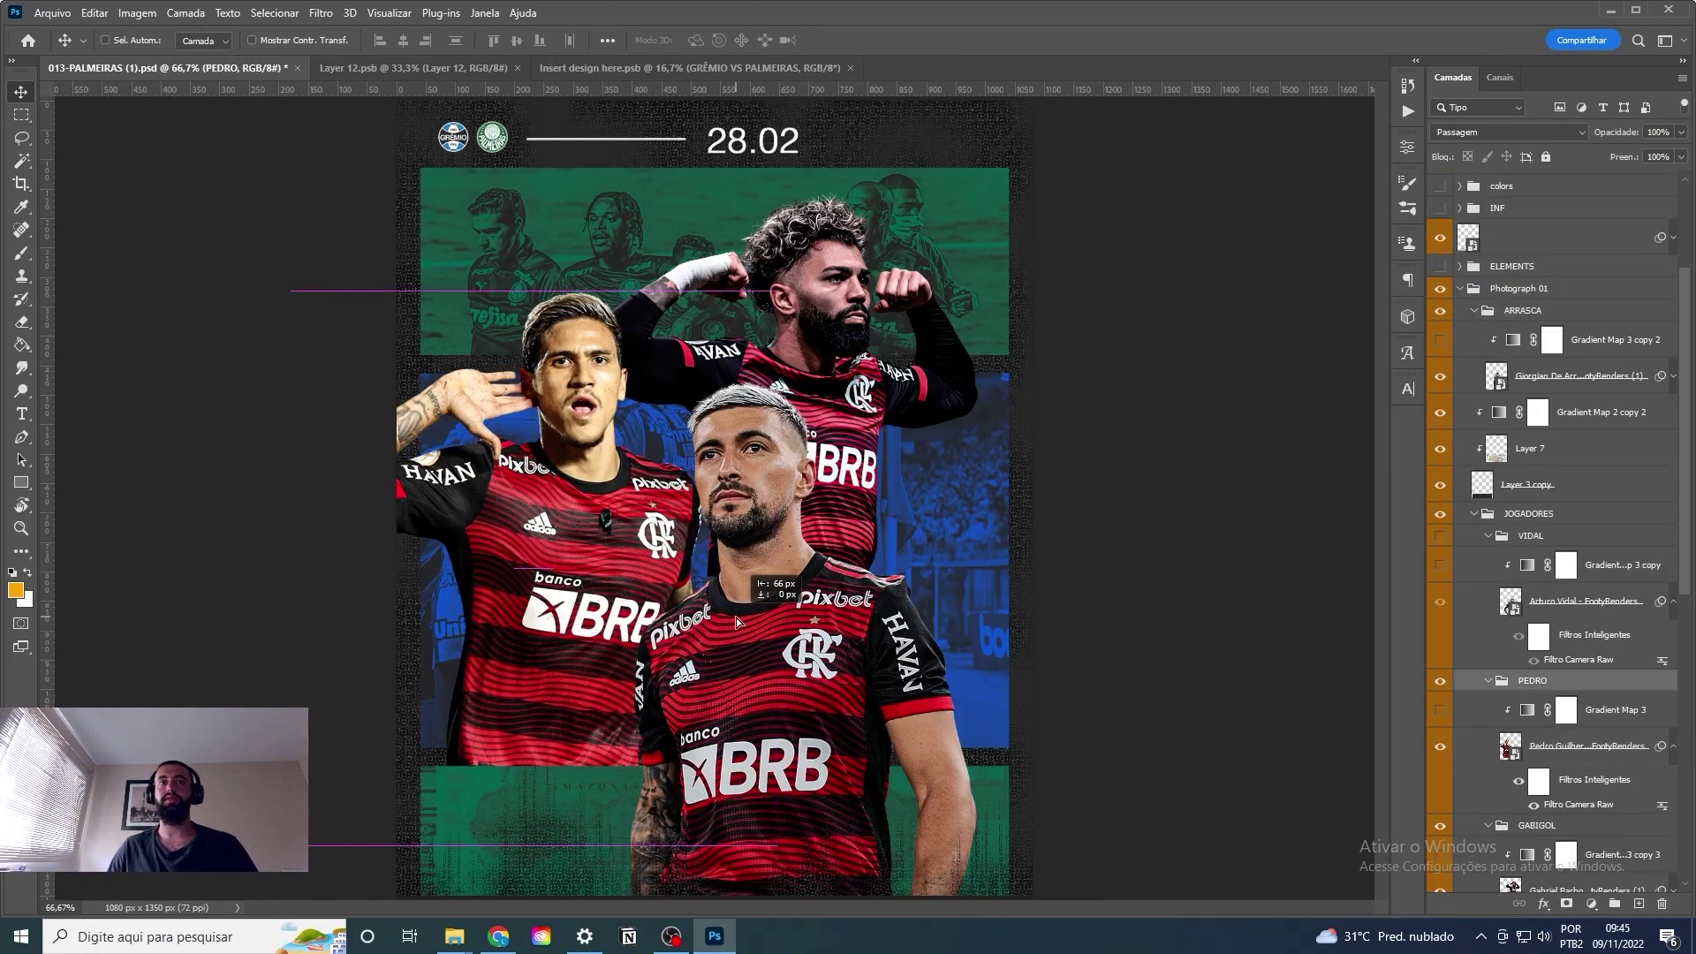
{"action": "key", "text": "ctrl+z"}
{"action": "key", "text": "ctrl+z"}
{"action": "key", "text": "ctrl+z"}
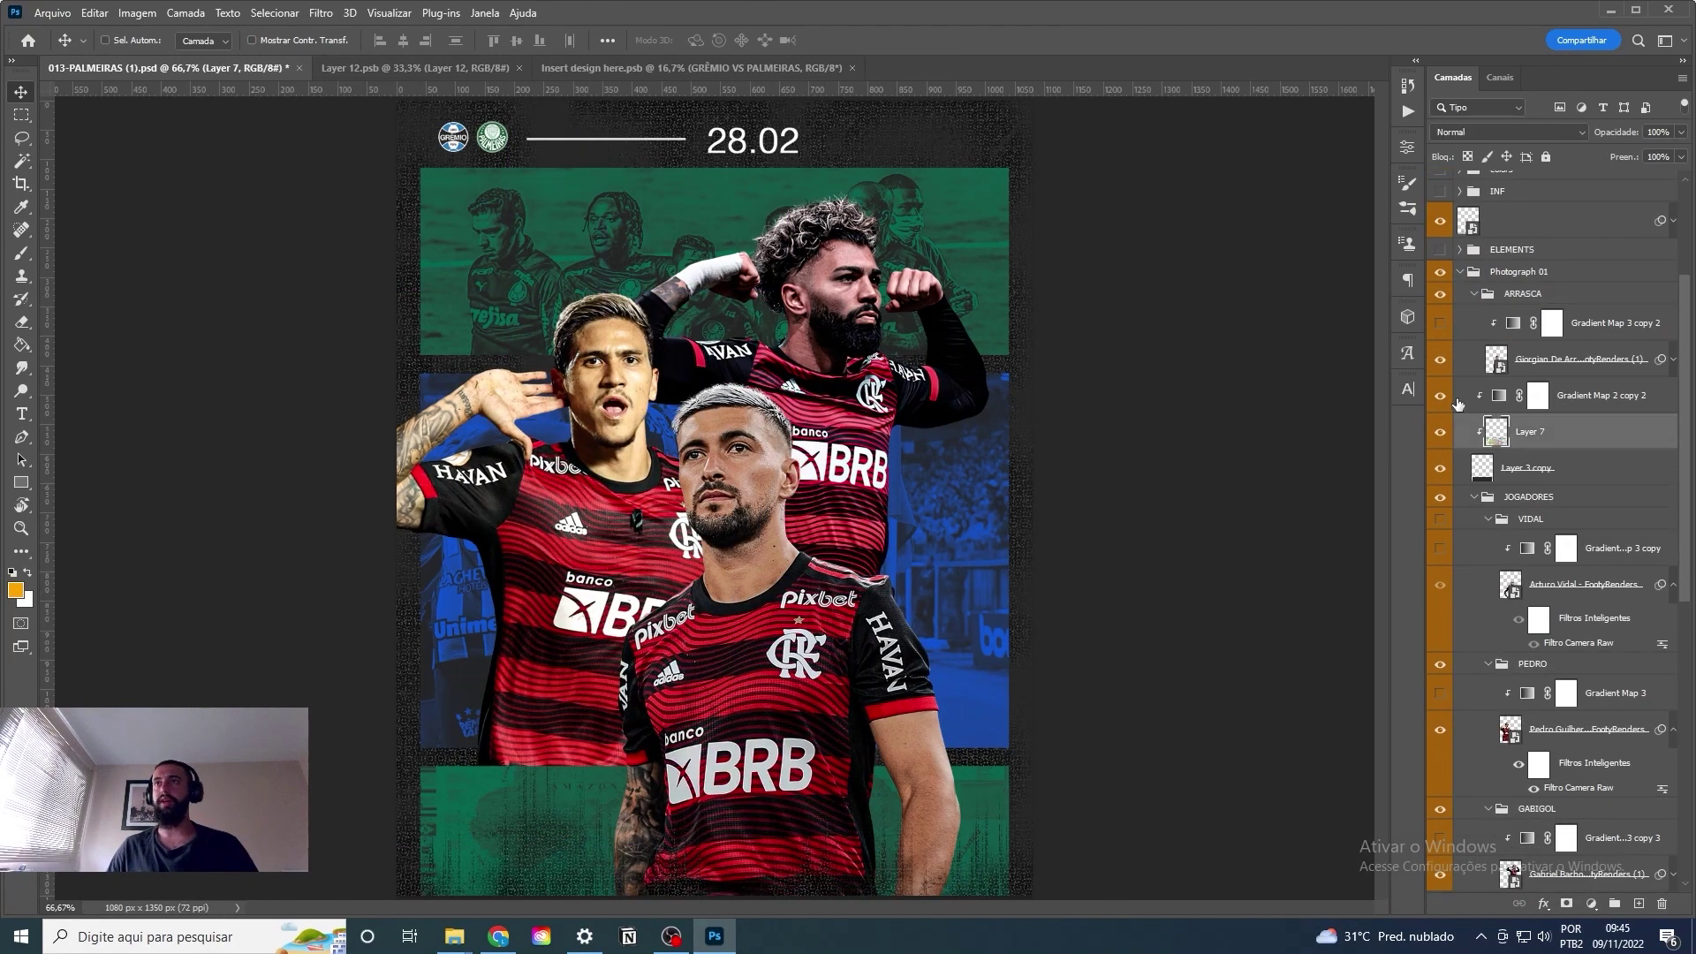
{"action": "left_click", "coordinate": [1538, 395]}
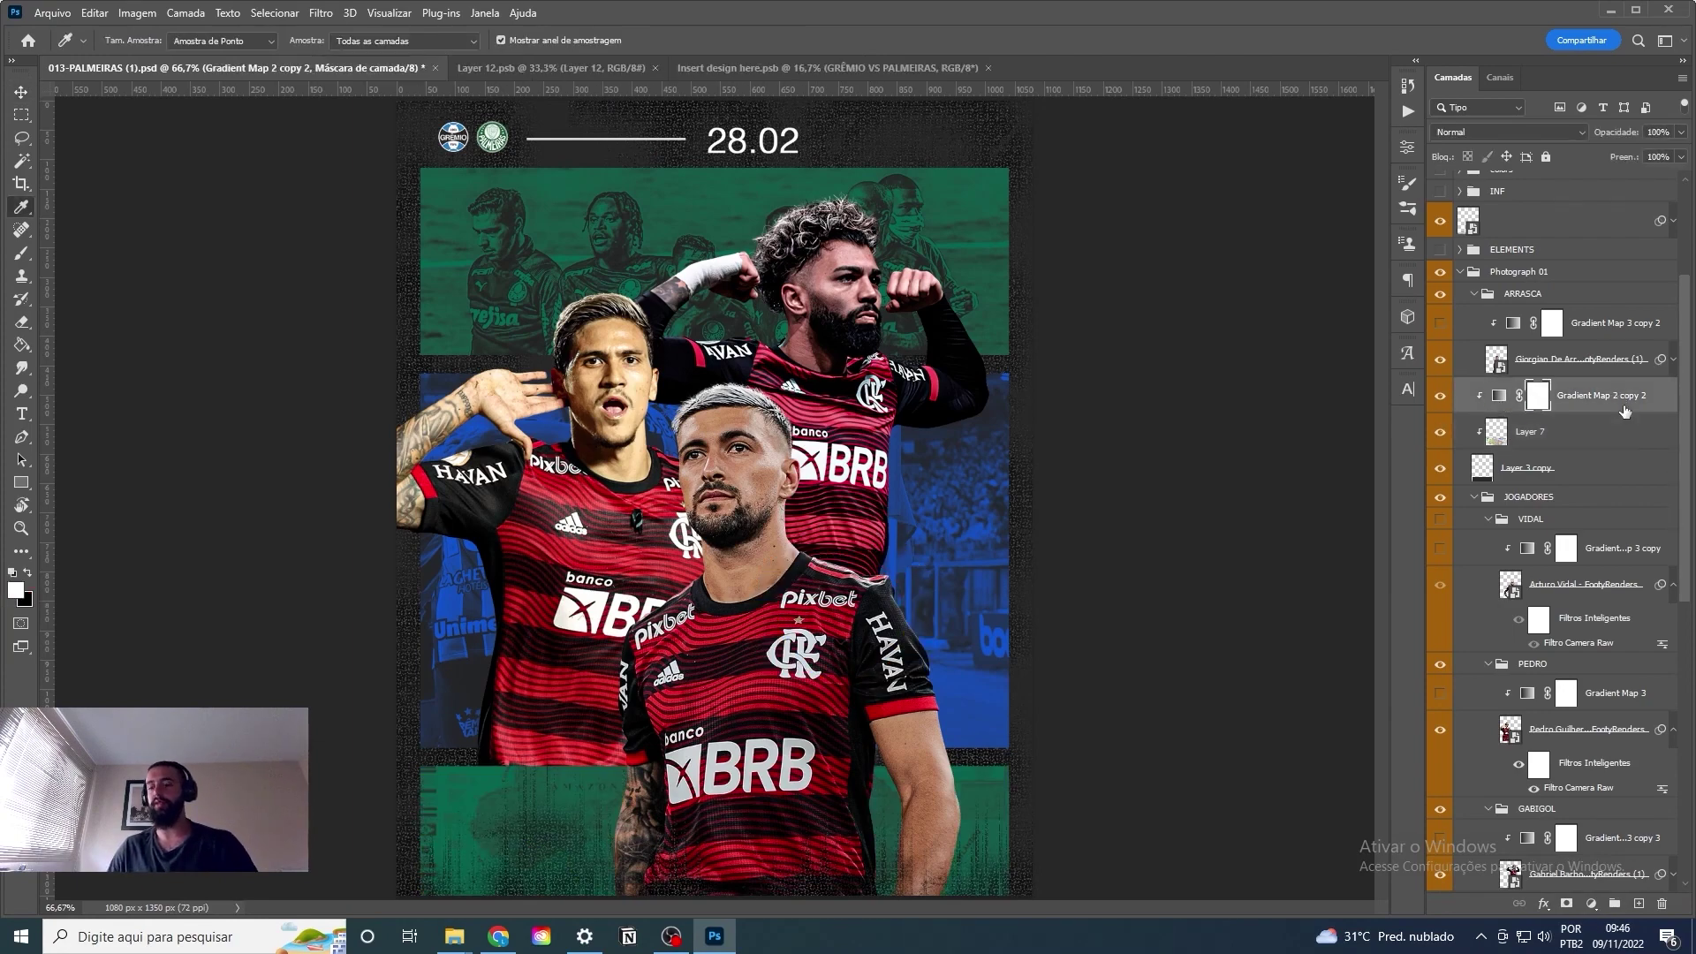
Tint the blue and green photos red with clipped gradient map copies and delete Layer 5.
{"action": "left_click", "coordinate": [1592, 903]}
{"action": "key", "text": "ctrl+alt+g"}
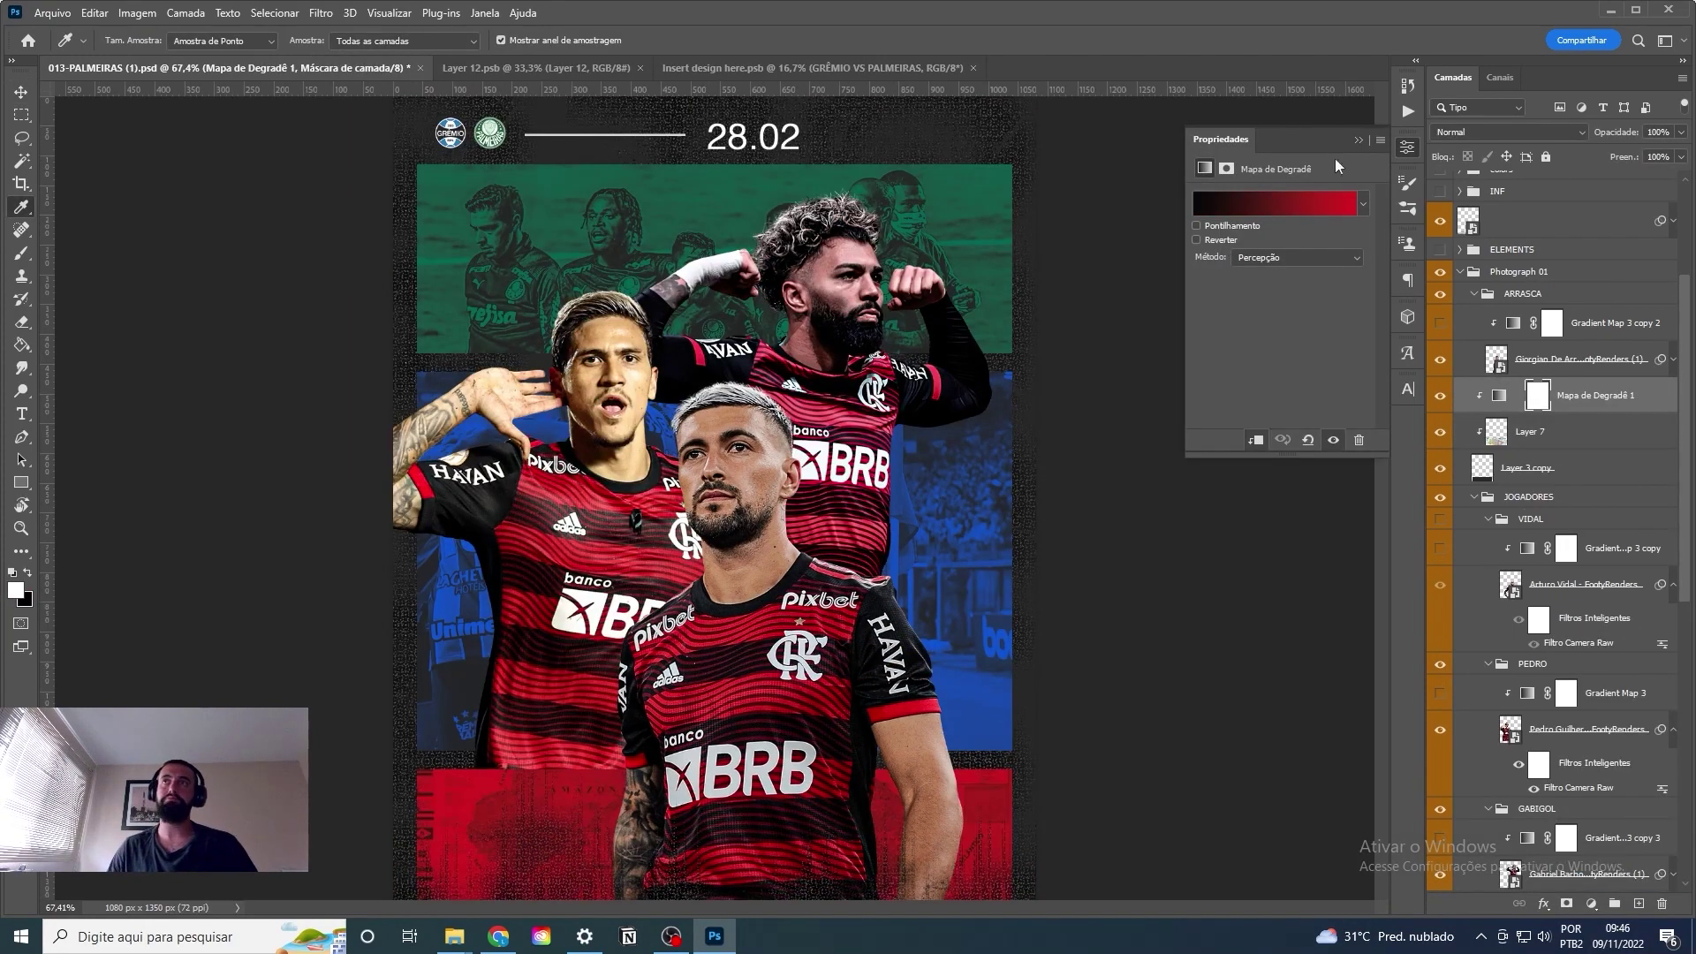
{"action": "key", "text": "v"}
{"action": "scroll", "coordinate": [1606, 466], "scroll_direction": "up", "scroll_amount": 2}
{"action": "left_click_drag", "start_coordinate": [1624, 515], "coordinate": [1573, 620]}
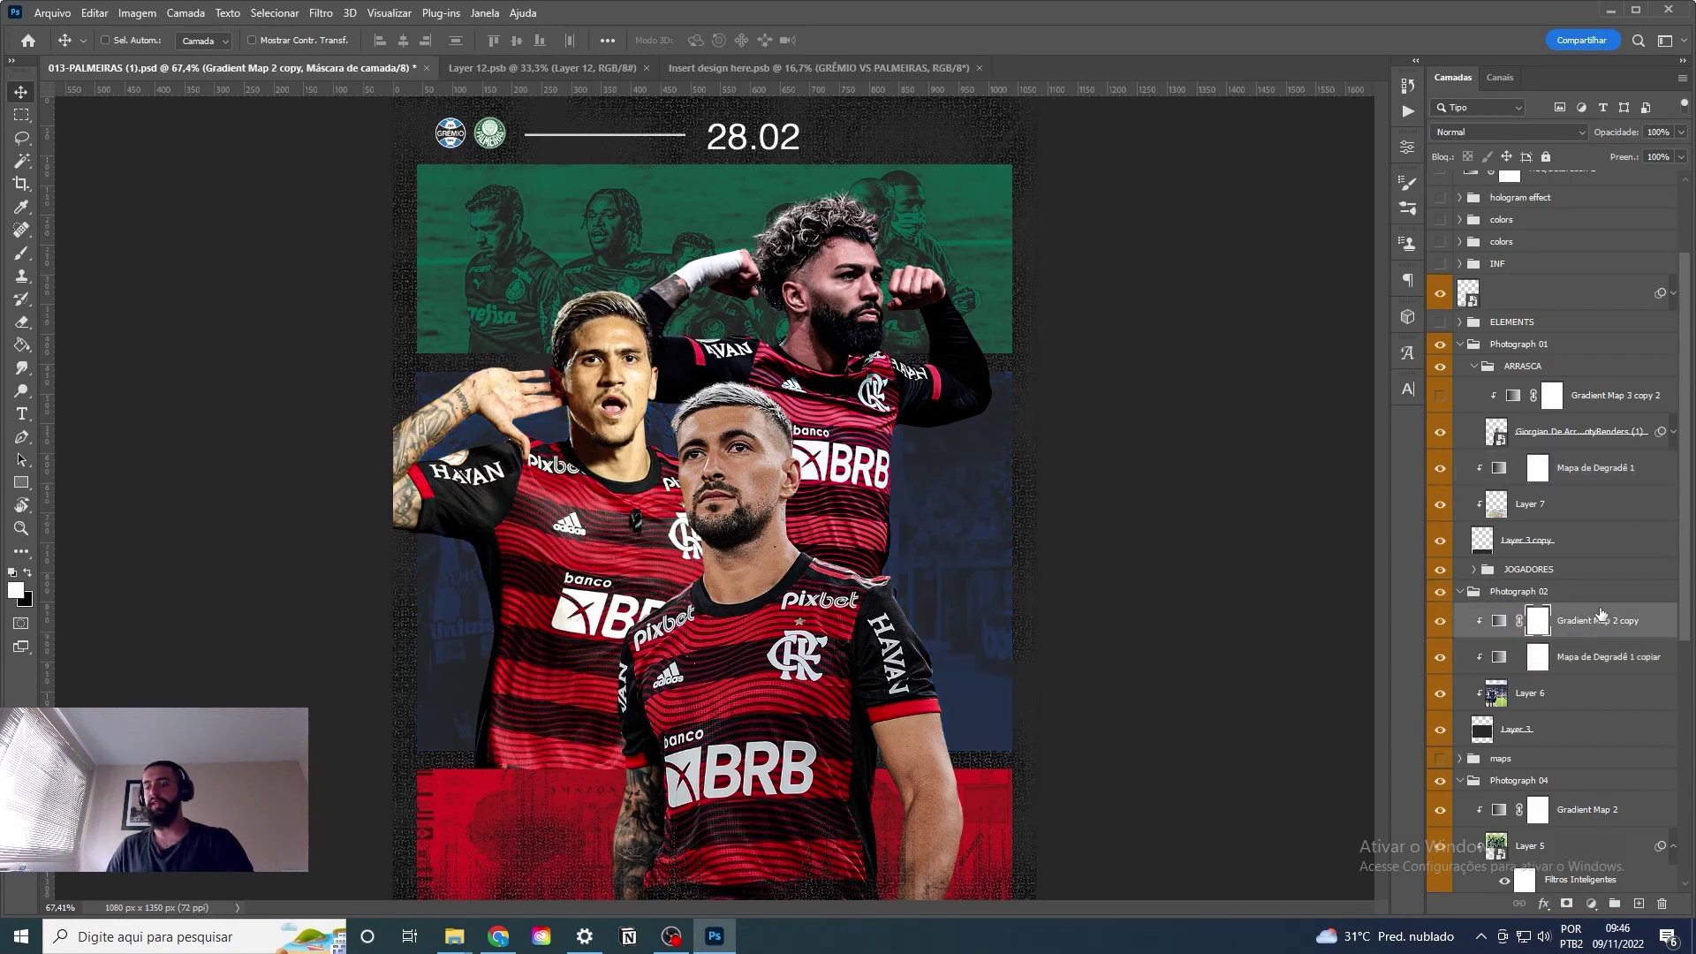
{"action": "double_click", "coordinate": [1499, 620]}
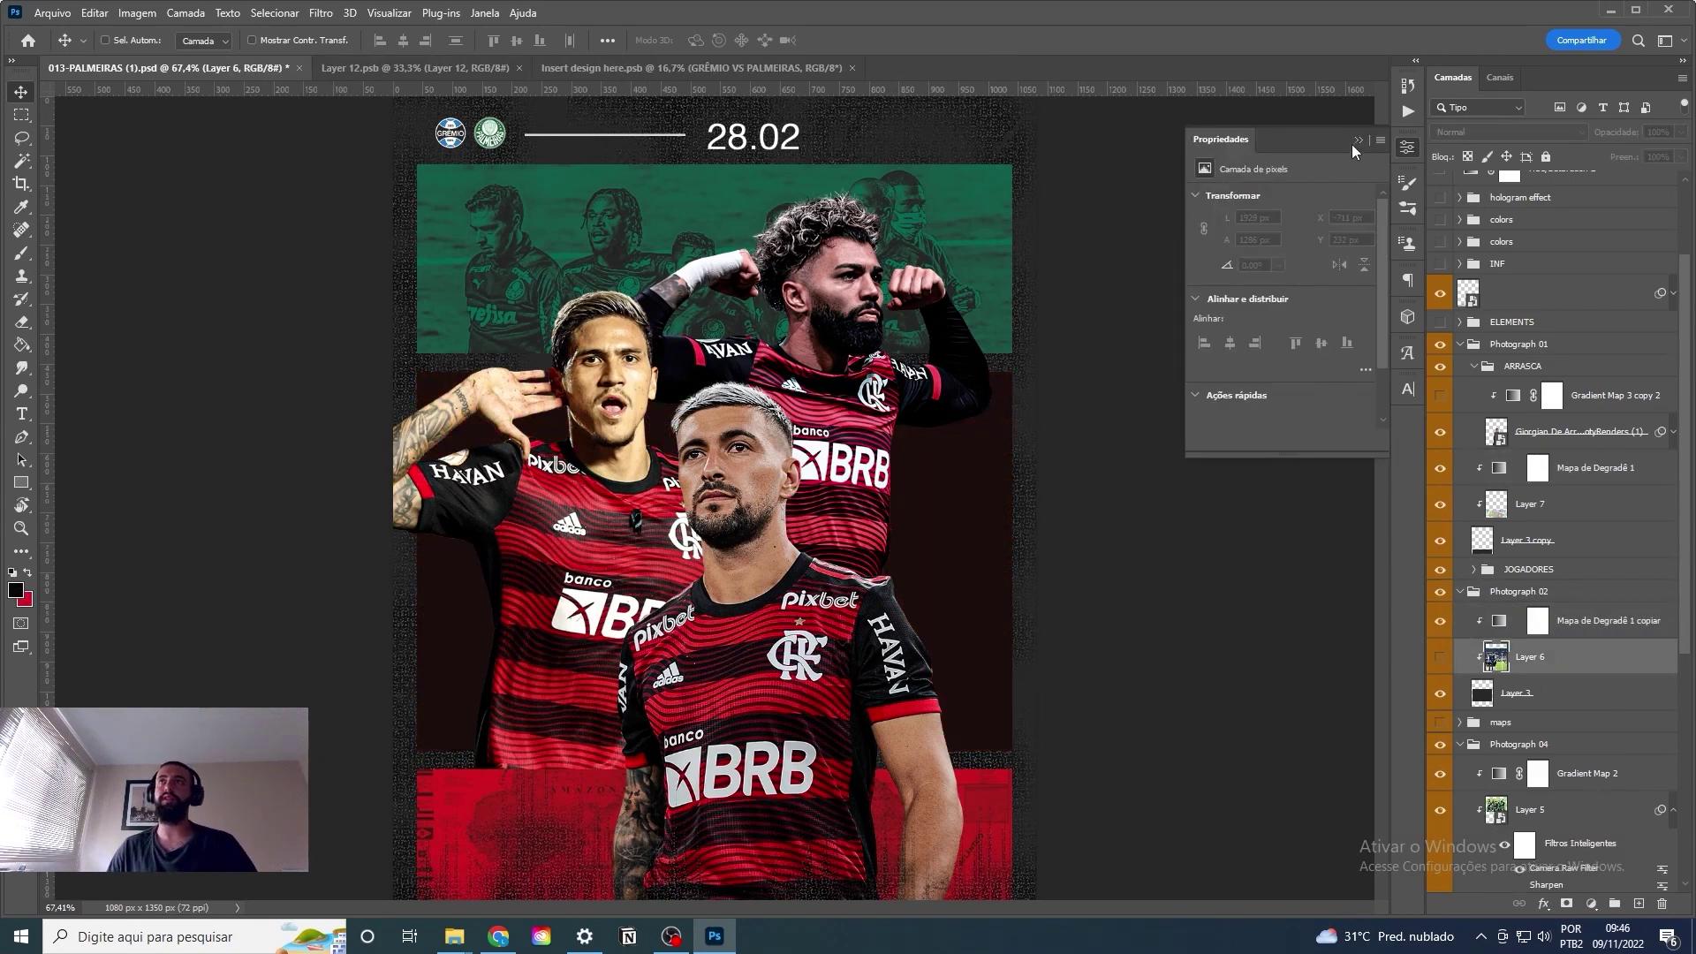
{"action": "left_click_drag", "start_coordinate": [1533, 681], "coordinate": [1470, 664]}
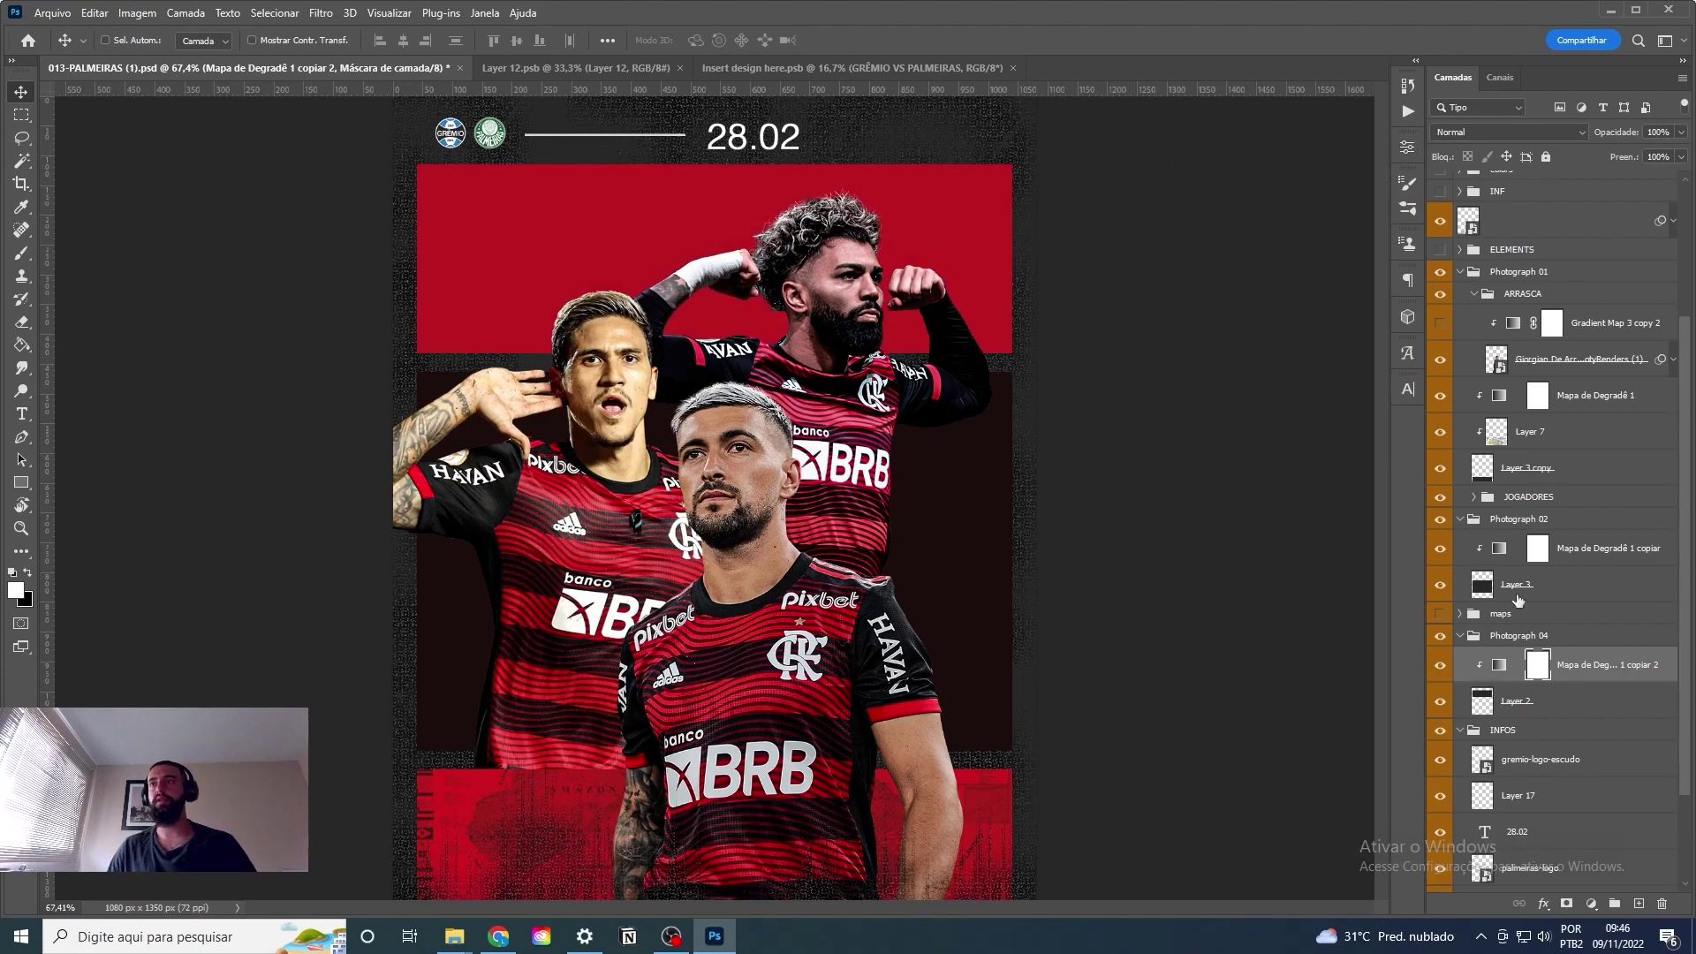
{"action": "key", "text": "Delete"}
Search Google Images for 'flamengo', place the crest scaled down, and add the white crest.
{"action": "left_click", "coordinate": [508, 937]}
{"action": "type", "text": "flamengo"}
{"action": "key", "text": "Return"}
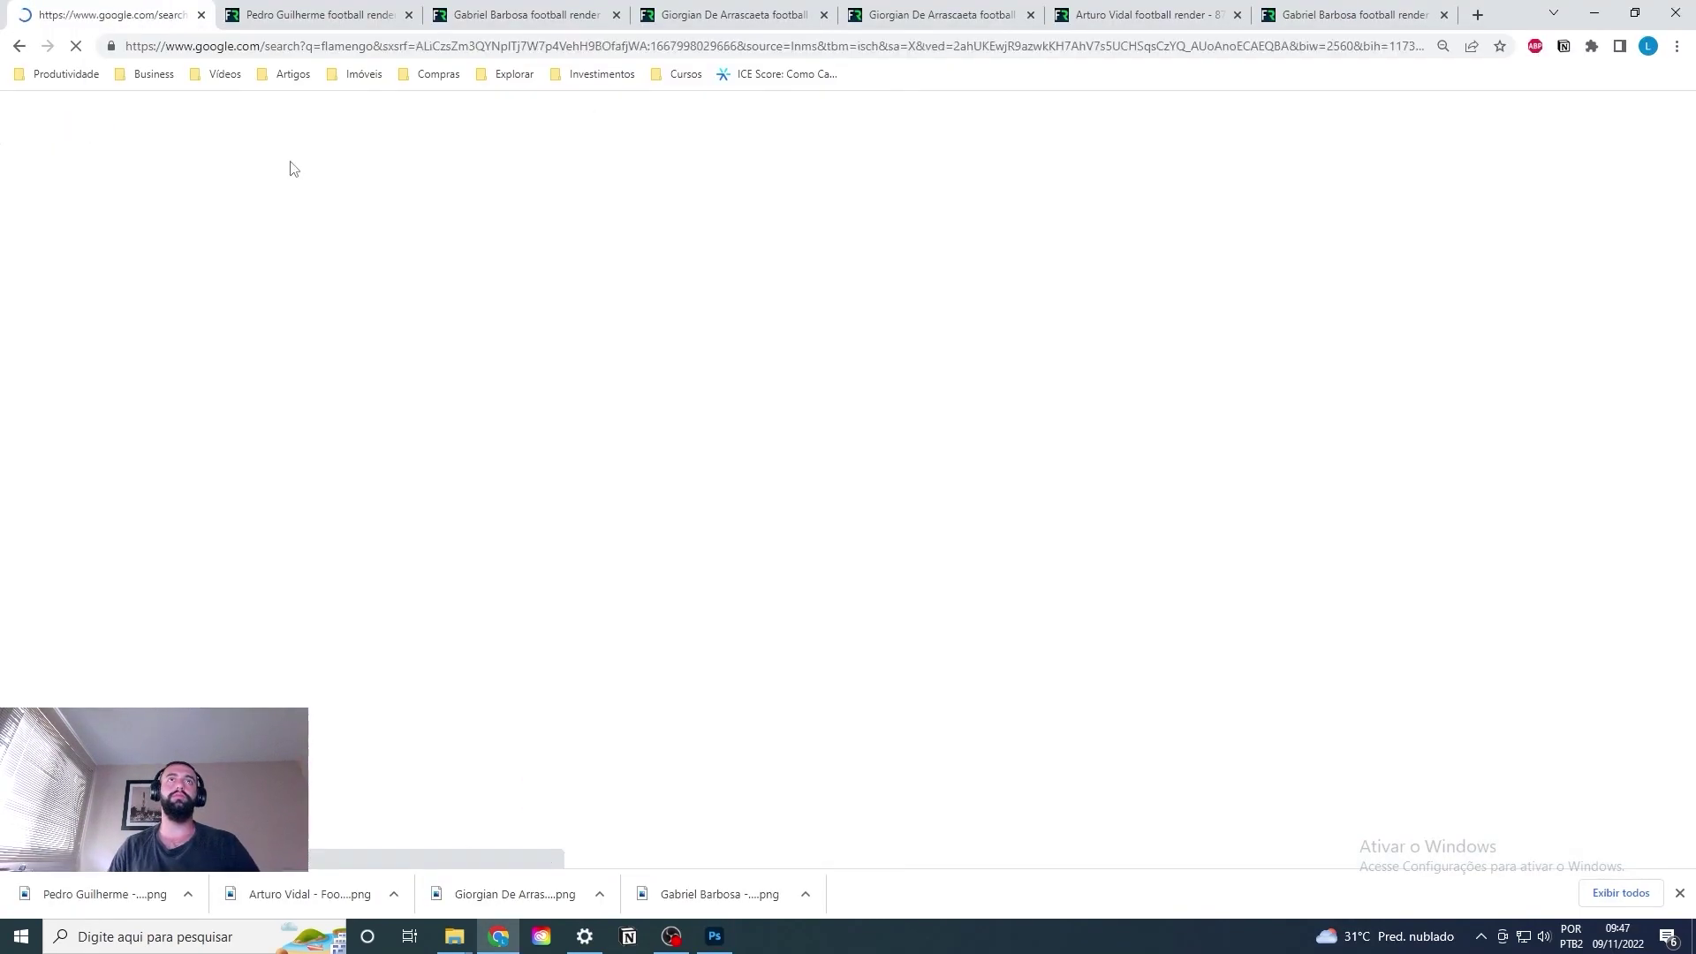
{"action": "right_click", "coordinate": [1419, 431]}
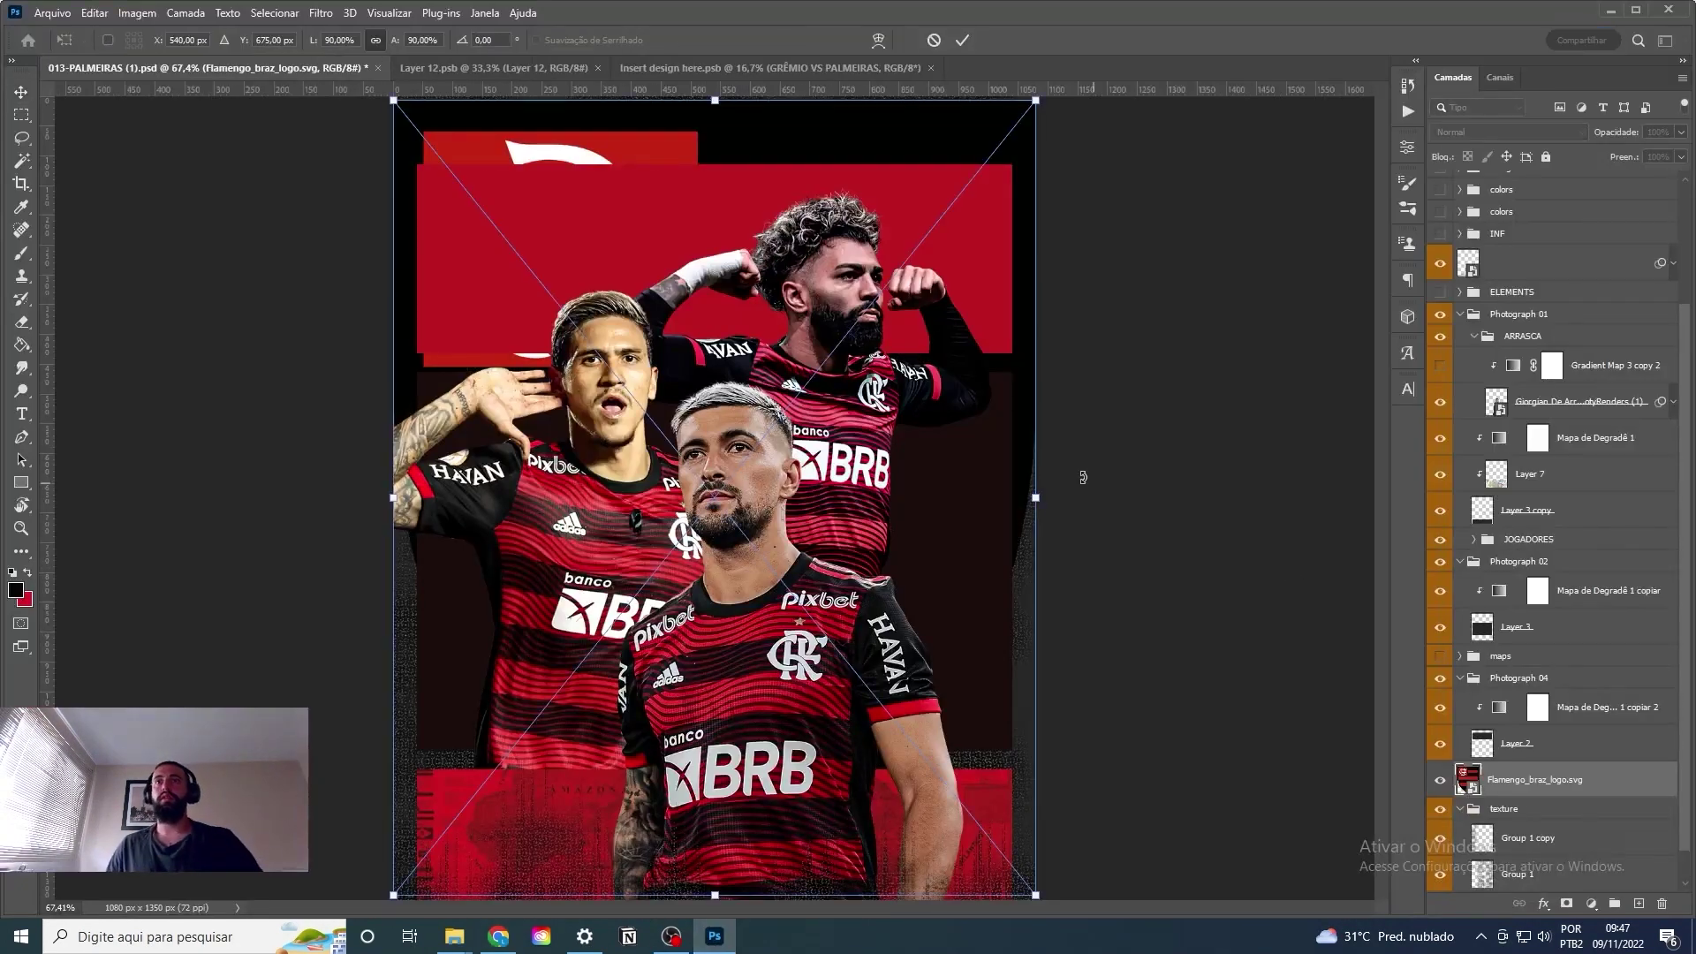
{"action": "left_click_drag", "start_coordinate": [1036, 497], "coordinate": [726, 501]}
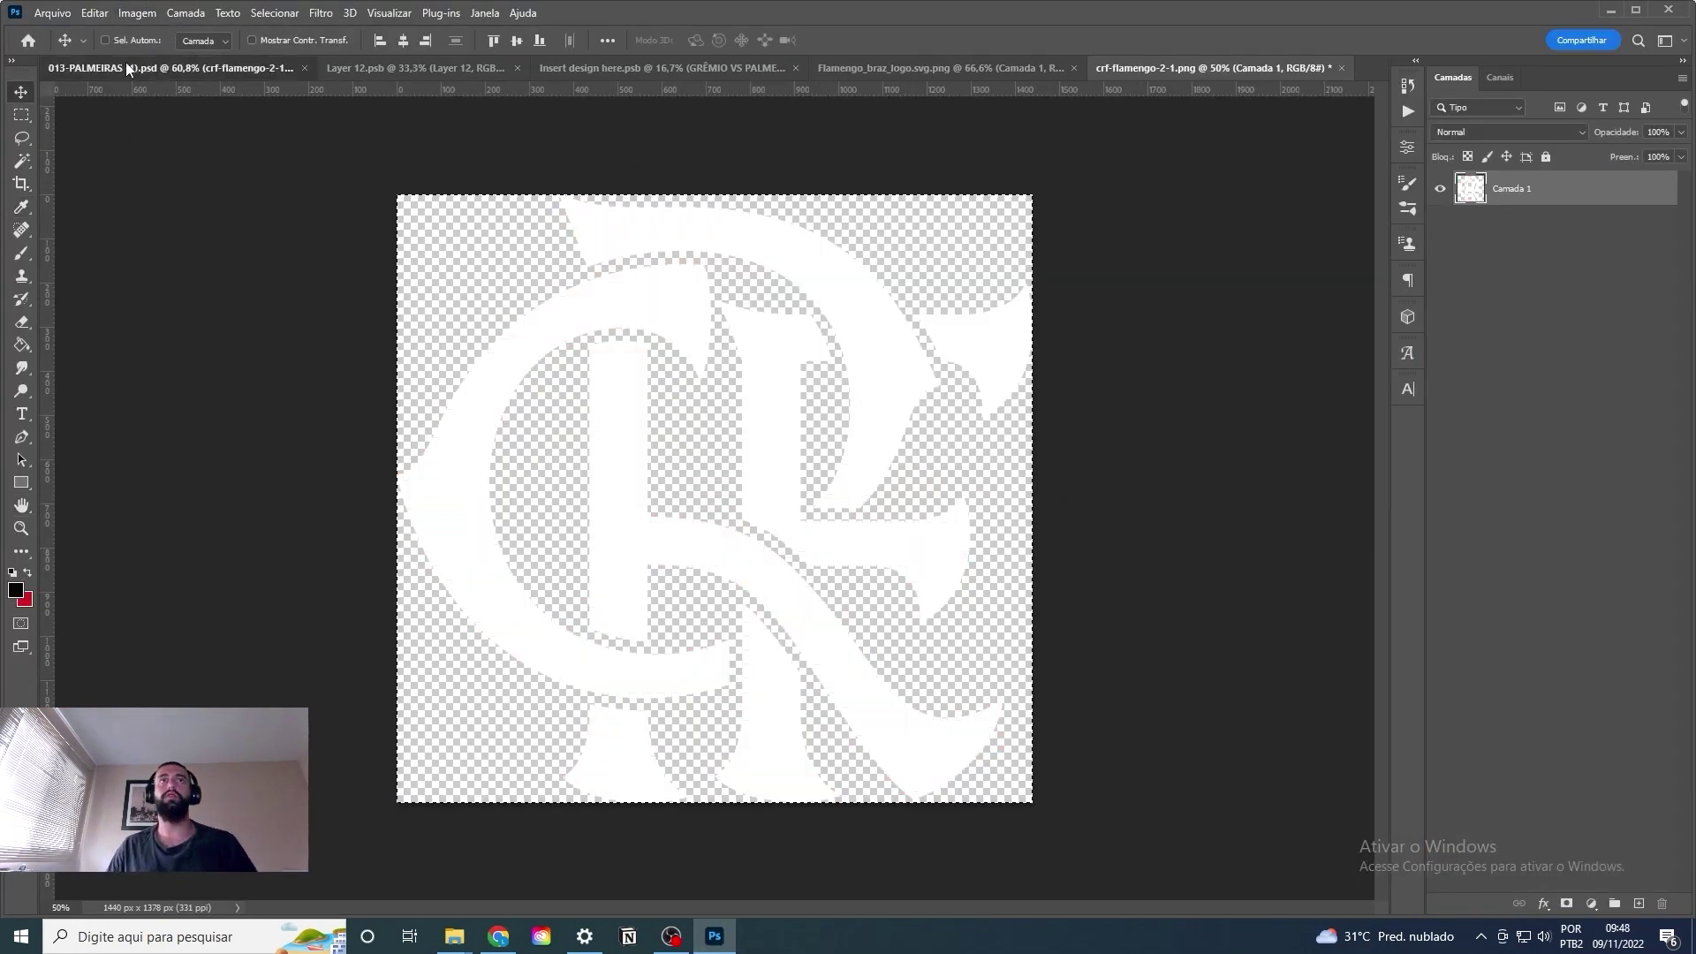
{"action": "mouse_move", "coordinate": [128, 69]}
{"action": "left_mouse_down"}
{"action": "mouse_move", "coordinate": [876, 555]}
{"action": "mouse_move", "coordinate": [1083, 516]}
{"action": "left_mouse_up"}
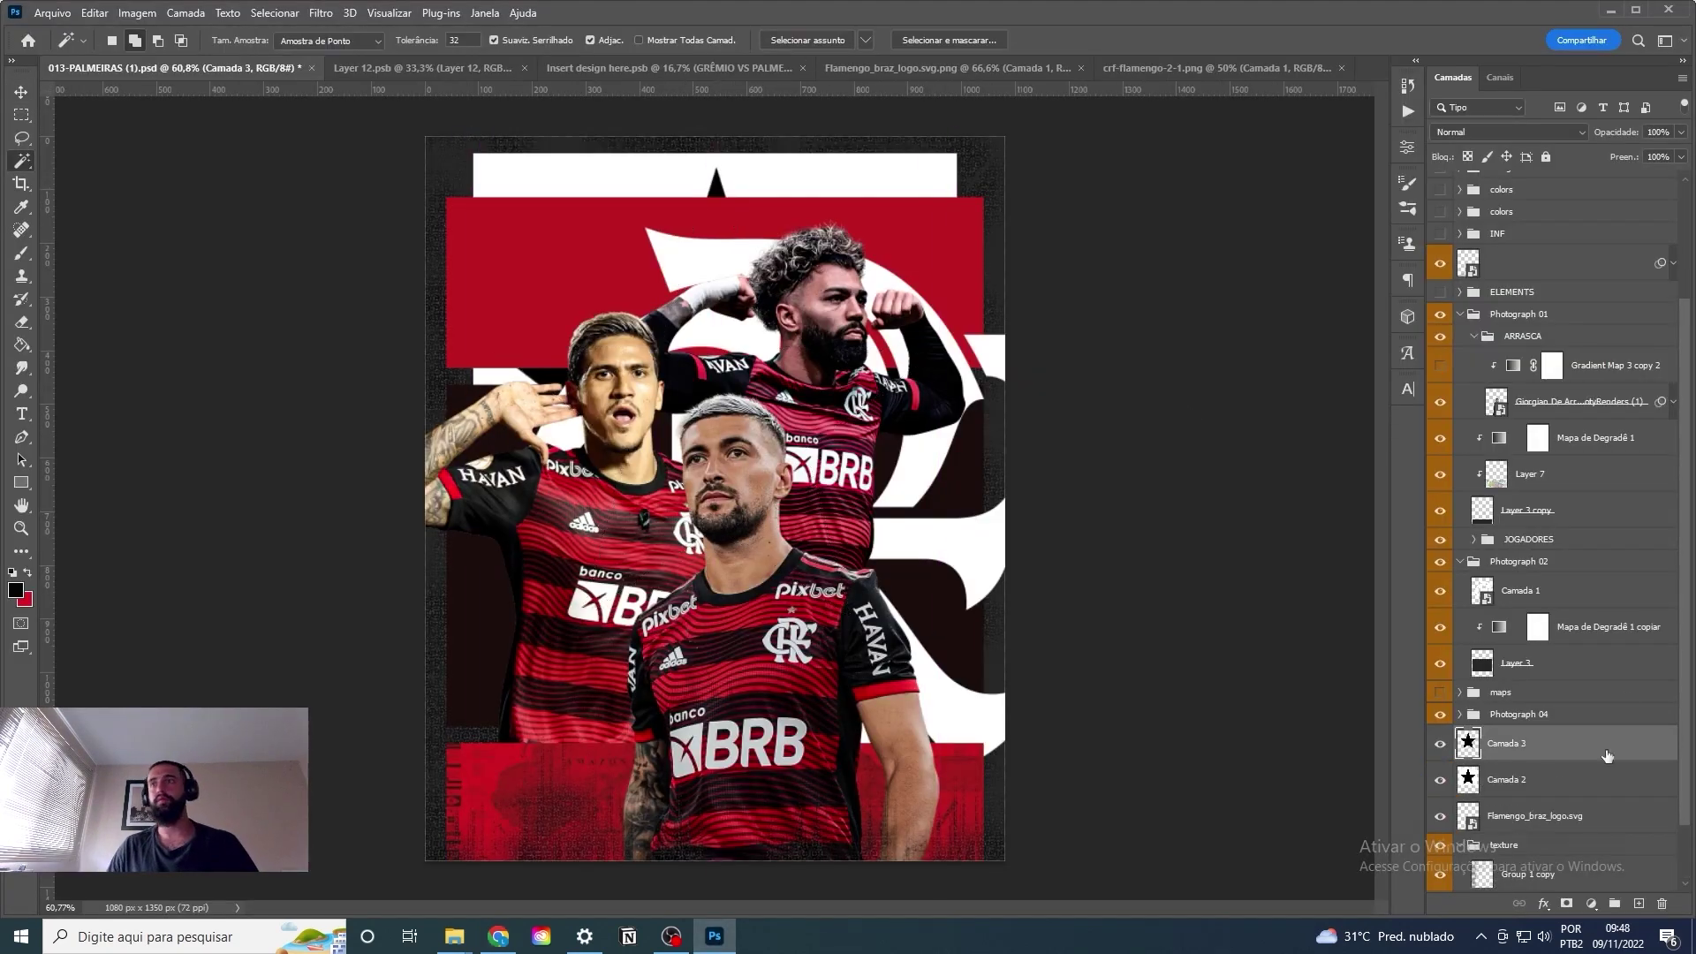
Convert the star to a smart object, rename the star layers ESTRELA and group them.
{"action": "right_click", "coordinate": [1607, 756]}
{"action": "left_click", "coordinate": [1414, 415]}
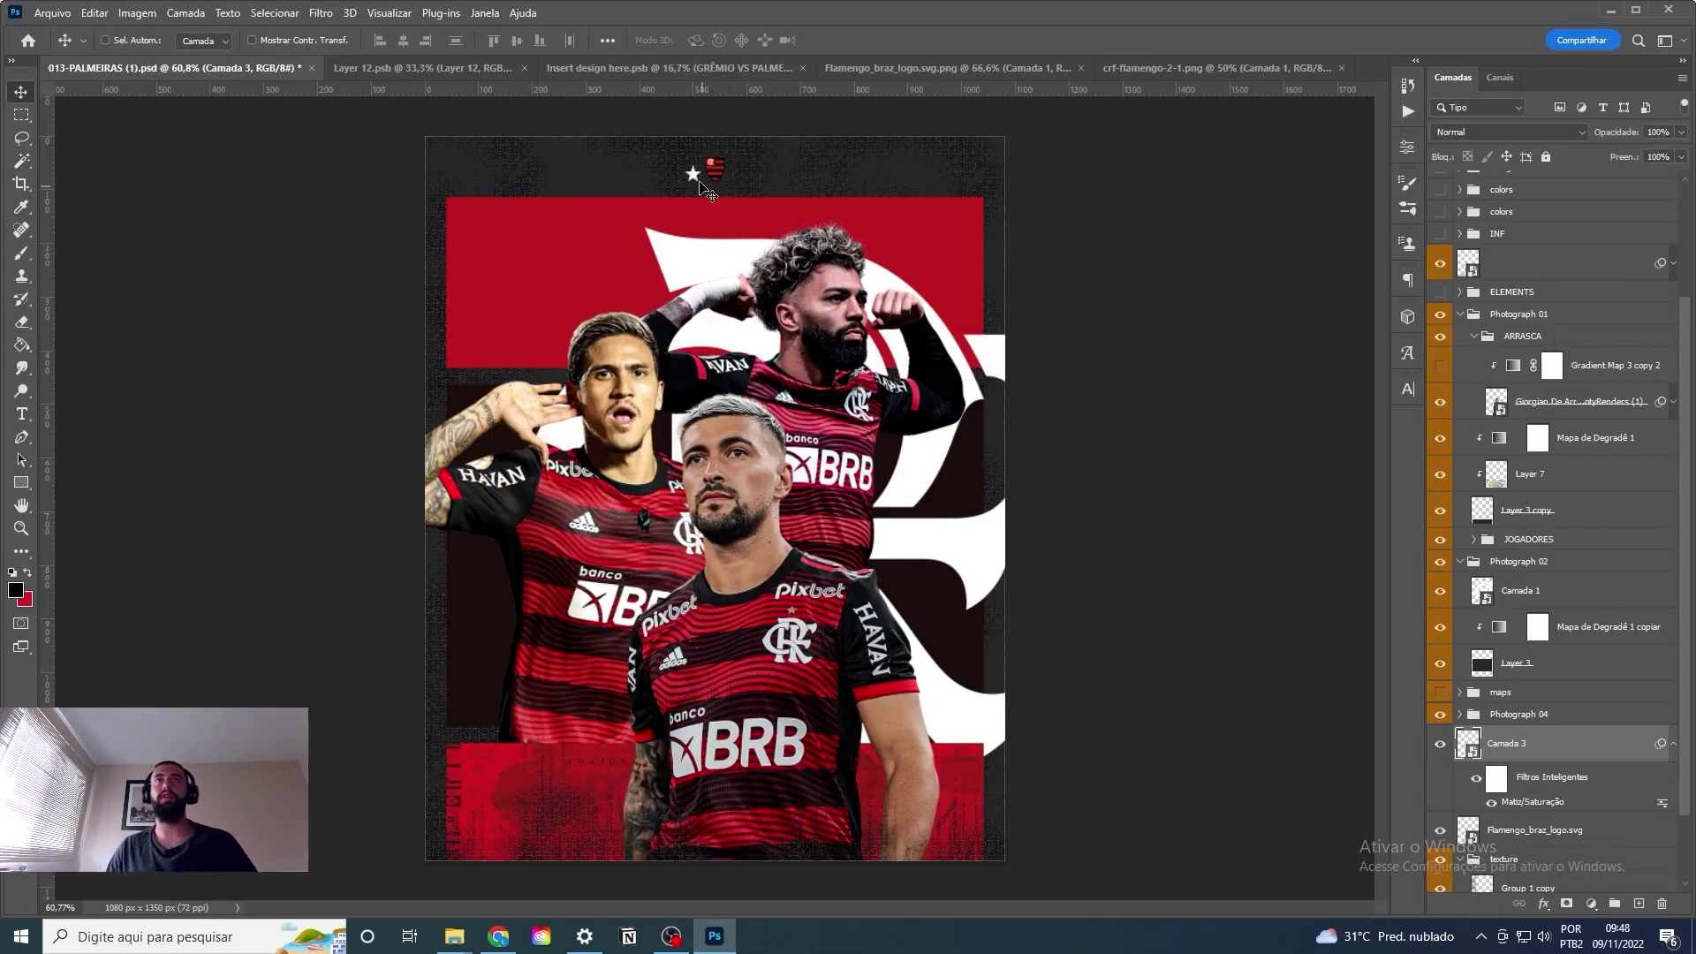
{"action": "key", "text": "alt+shift+bracketleft"}
{"action": "key", "text": "alt+shift+bracketleft"}
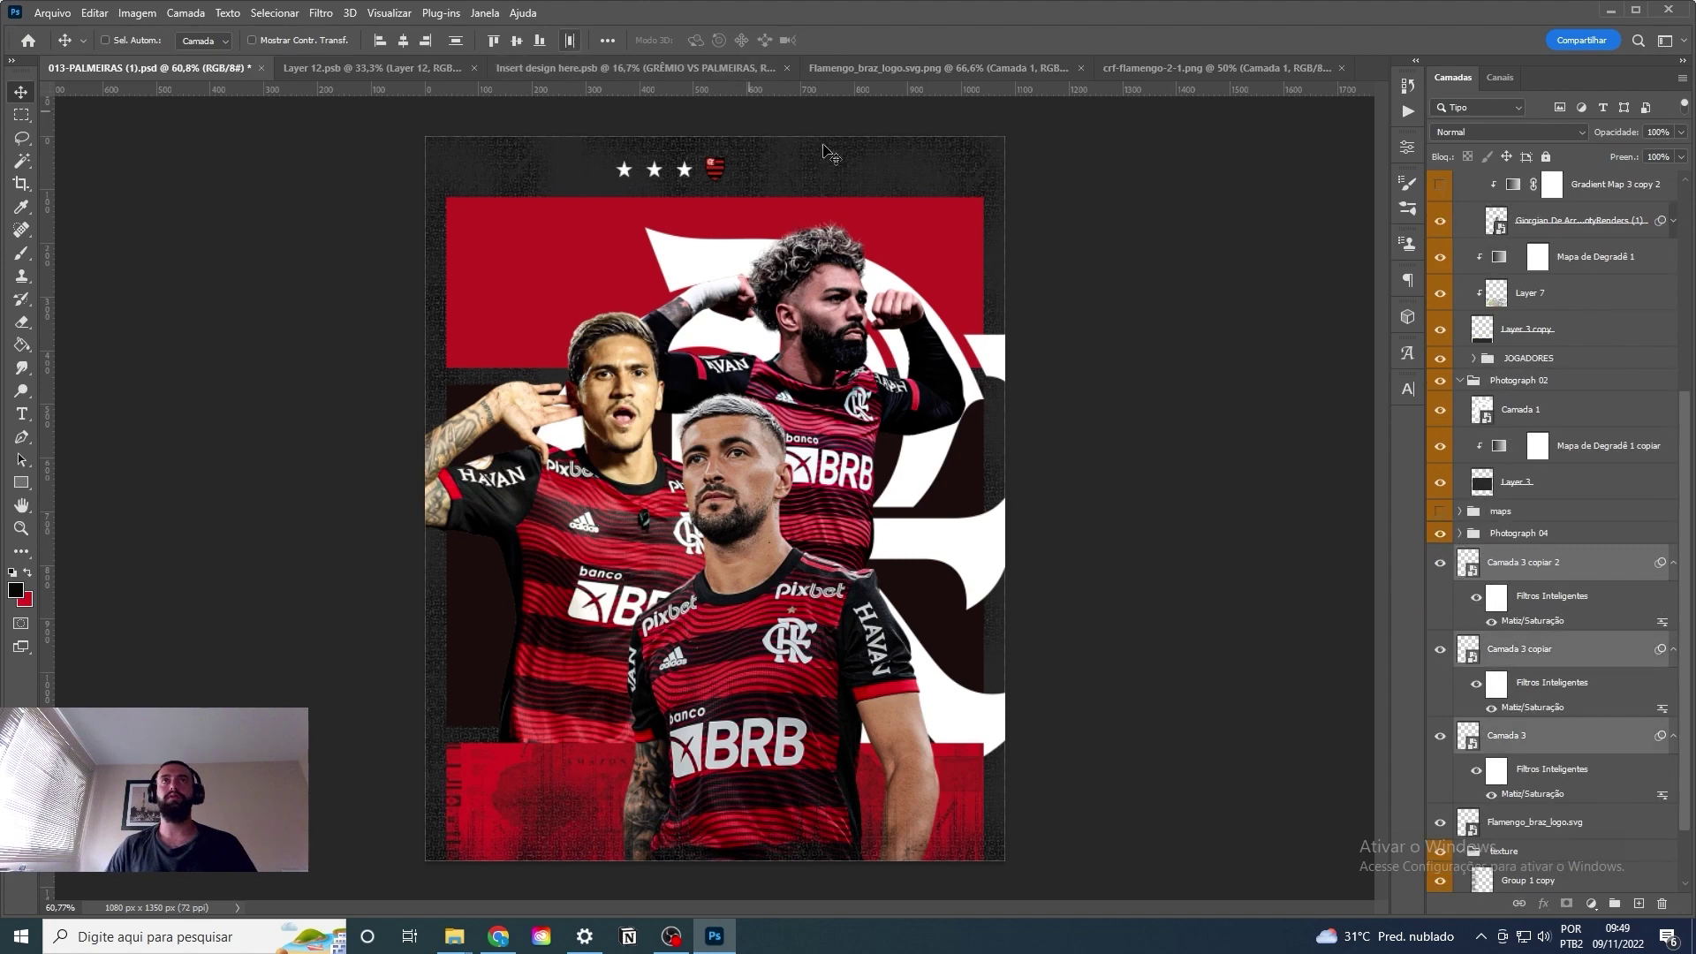
{"action": "type", "text": "A"}
{"action": "key", "text": "Return"}
{"action": "double_click", "coordinate": [1513, 649]}
{"action": "type", "text": "ESTREL"}
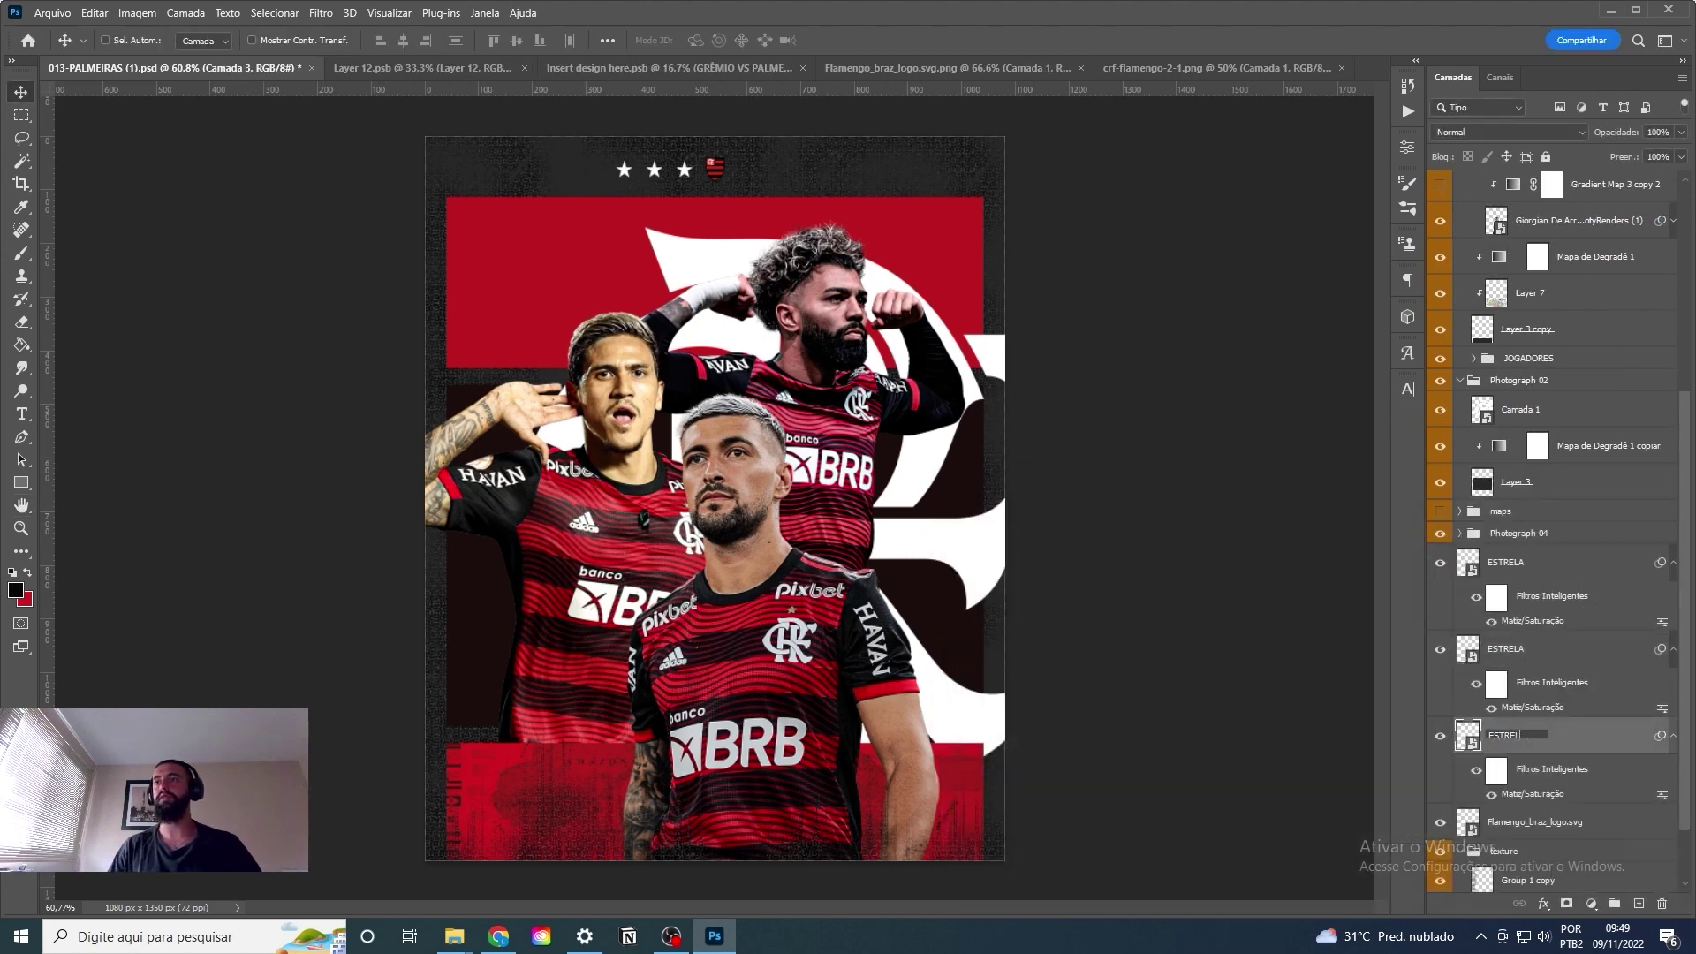
{"action": "type", "text": "A"}
{"action": "key", "text": "Return"}
{"action": "key", "text": "ctrl+g"}
{"action": "key", "text": "ctrl+t"}
{"action": "key", "text": "ctrl+t"}
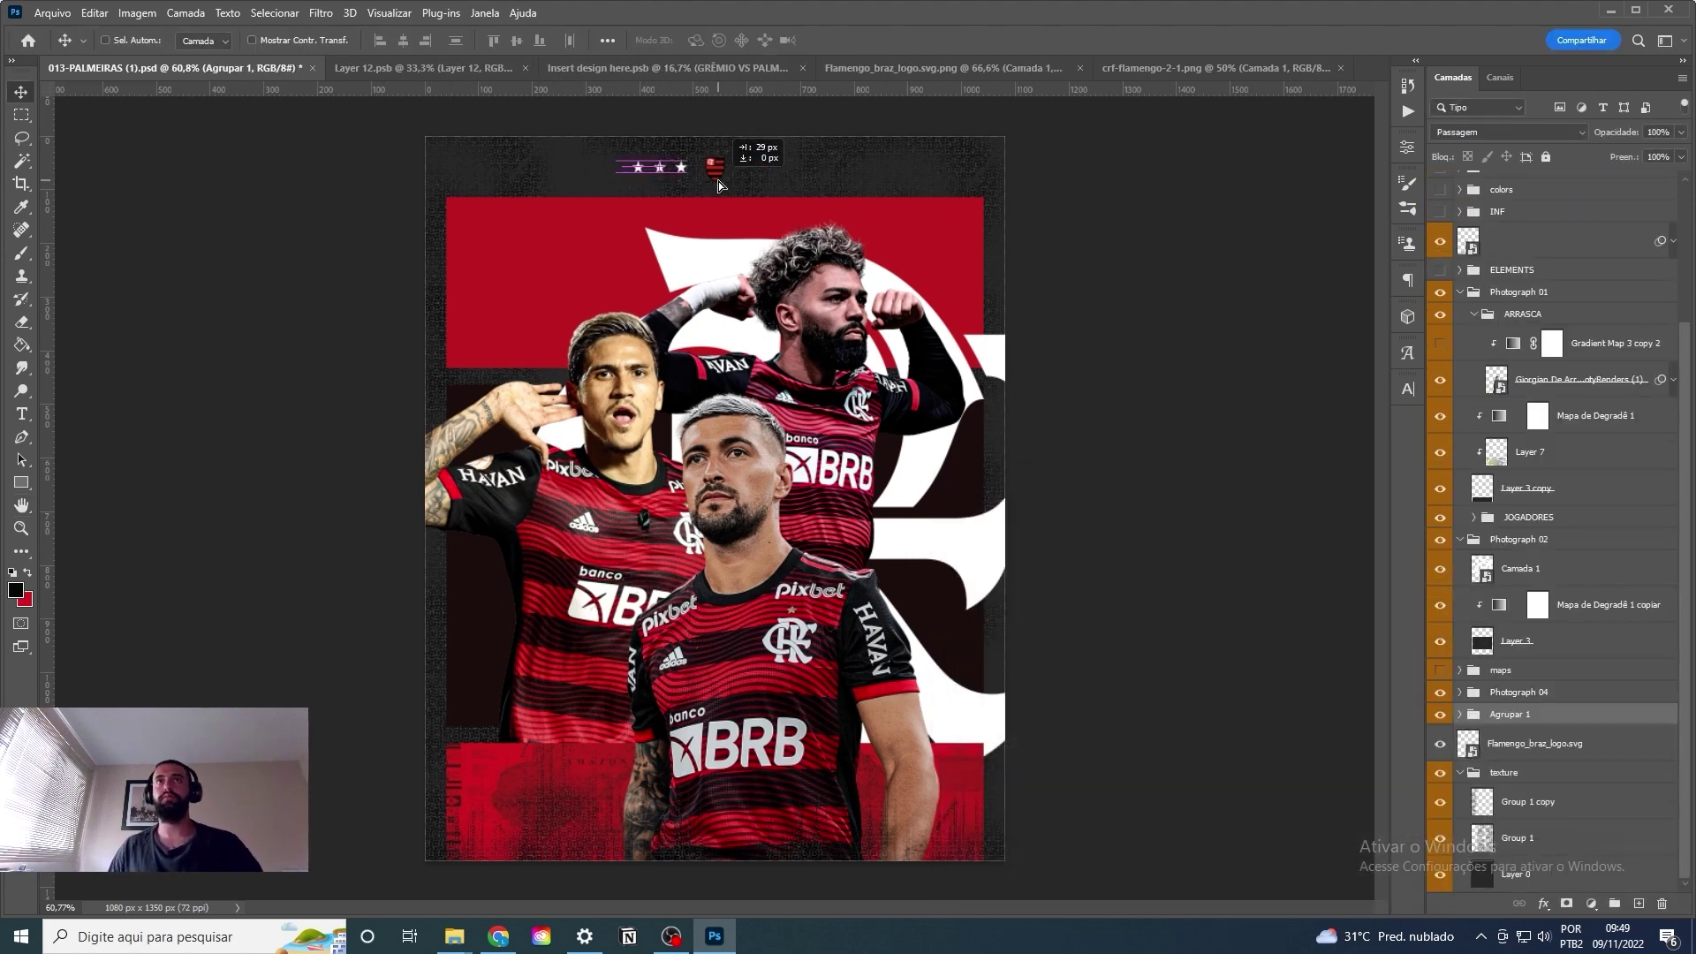
Group the stars with the crest as FLAMENGO ESTRELAS and apply the Tornar Nítido sharpen.
{"action": "key", "text": "ctrl+g"}
{"action": "double_click", "coordinate": [1527, 753]}
{"action": "type", "text": "FLAMENGO ESTRELAS"}
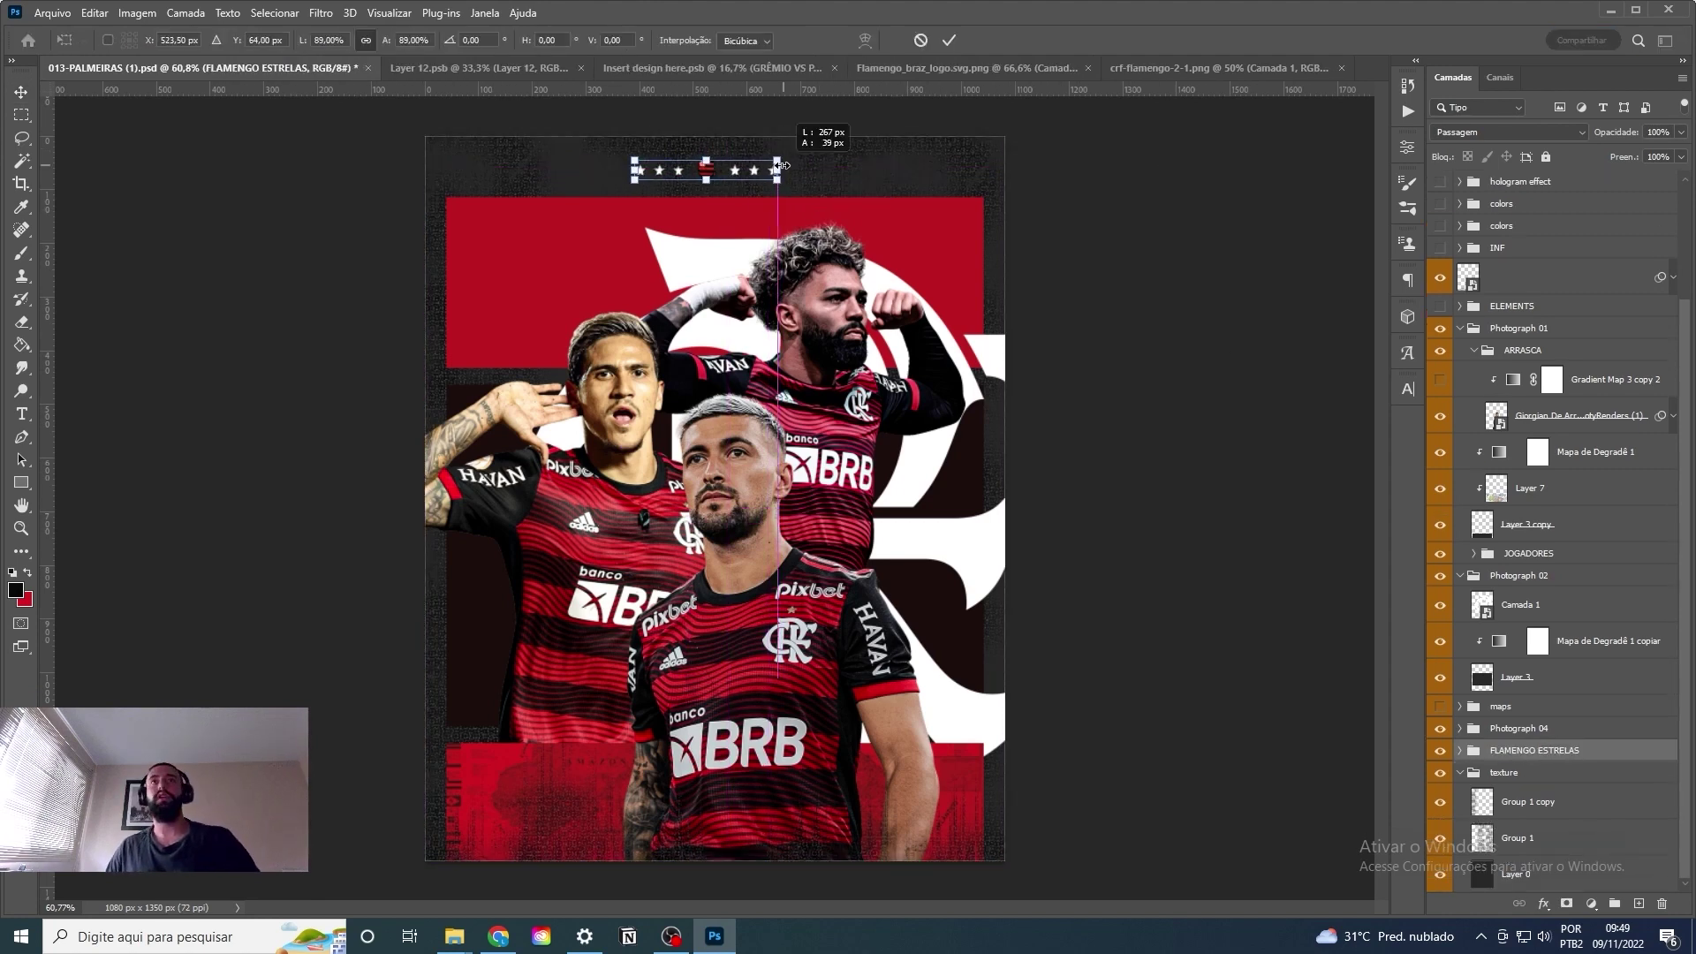
{"action": "key", "text": "ctrl+bracketleft"}
{"action": "key", "text": "ctrl+bracketleft"}
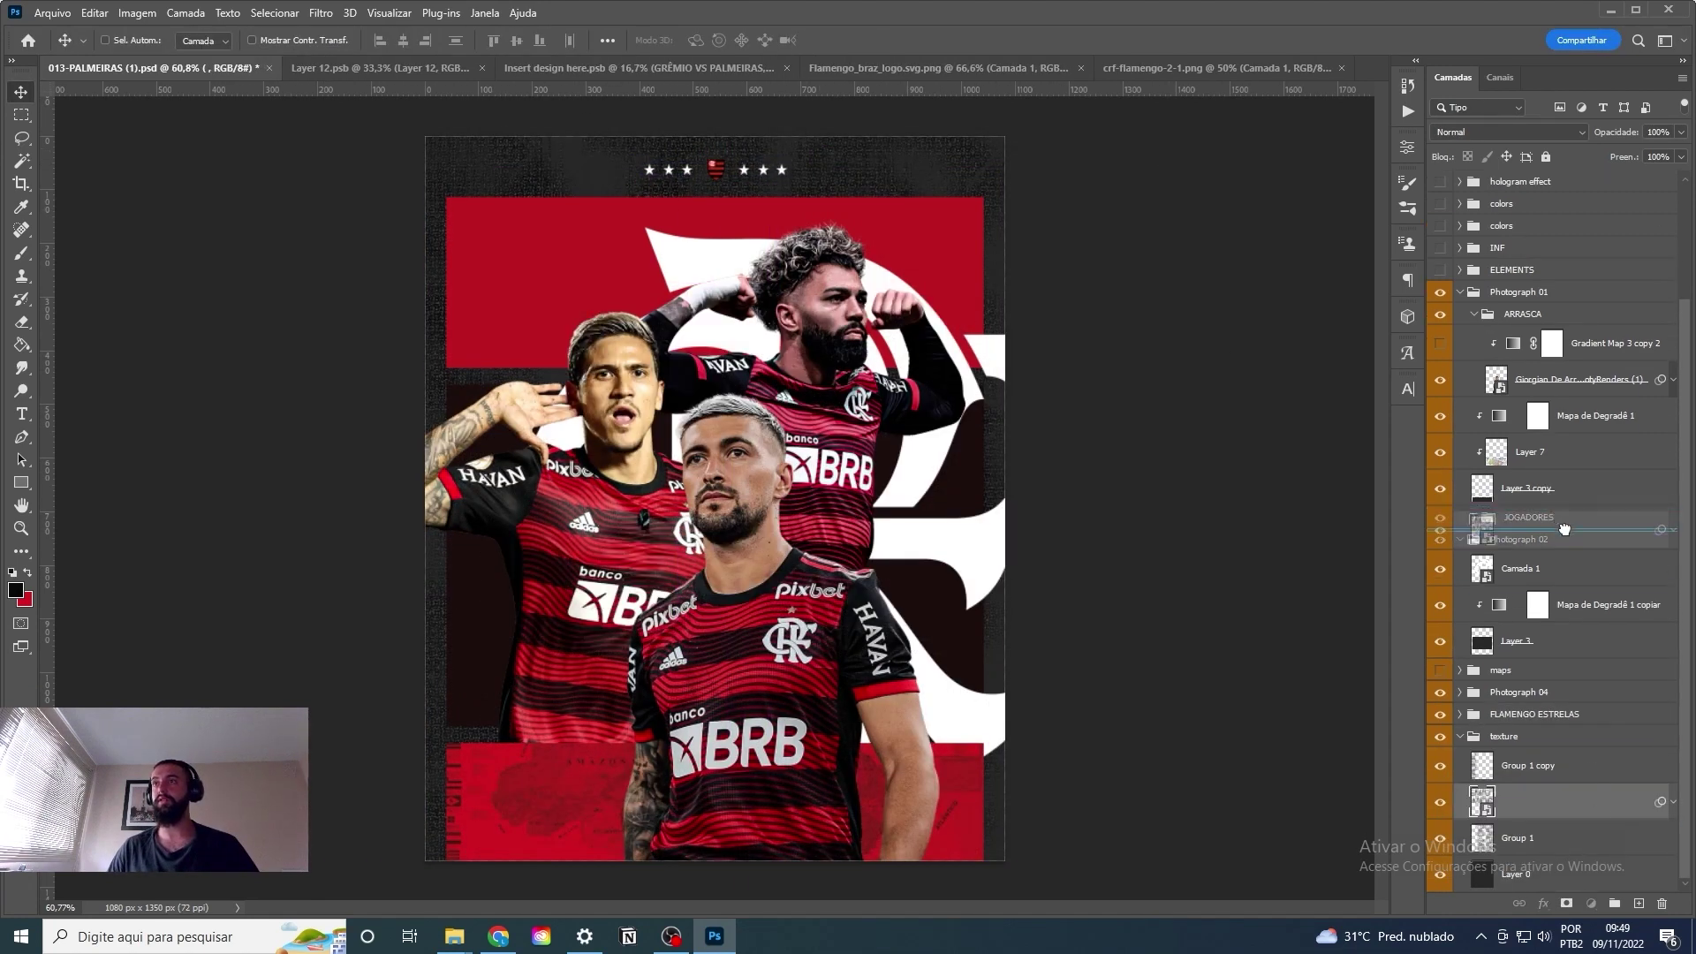
{"action": "left_click", "coordinate": [321, 12]}
{"action": "left_click", "coordinate": [603, 424]}
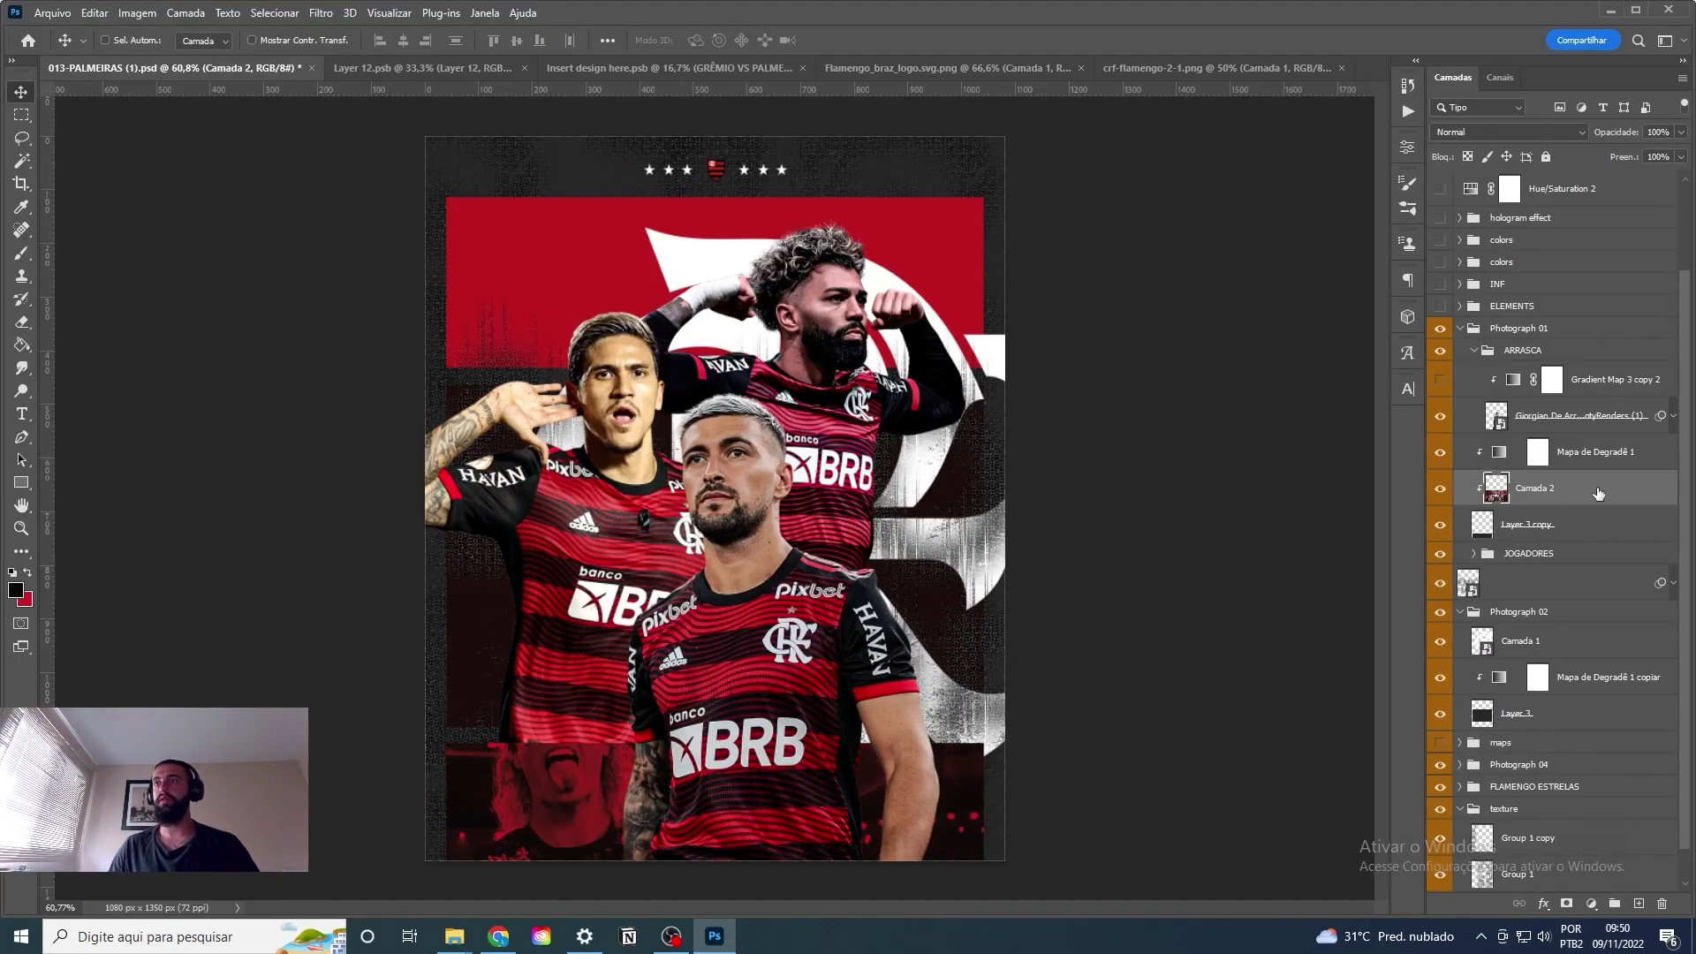
Clip the first Flamengo photo into the Photograph 04 group, resize it and invert its colours.
{"action": "left_click_drag", "start_coordinate": [1599, 493], "coordinate": [1554, 786]}
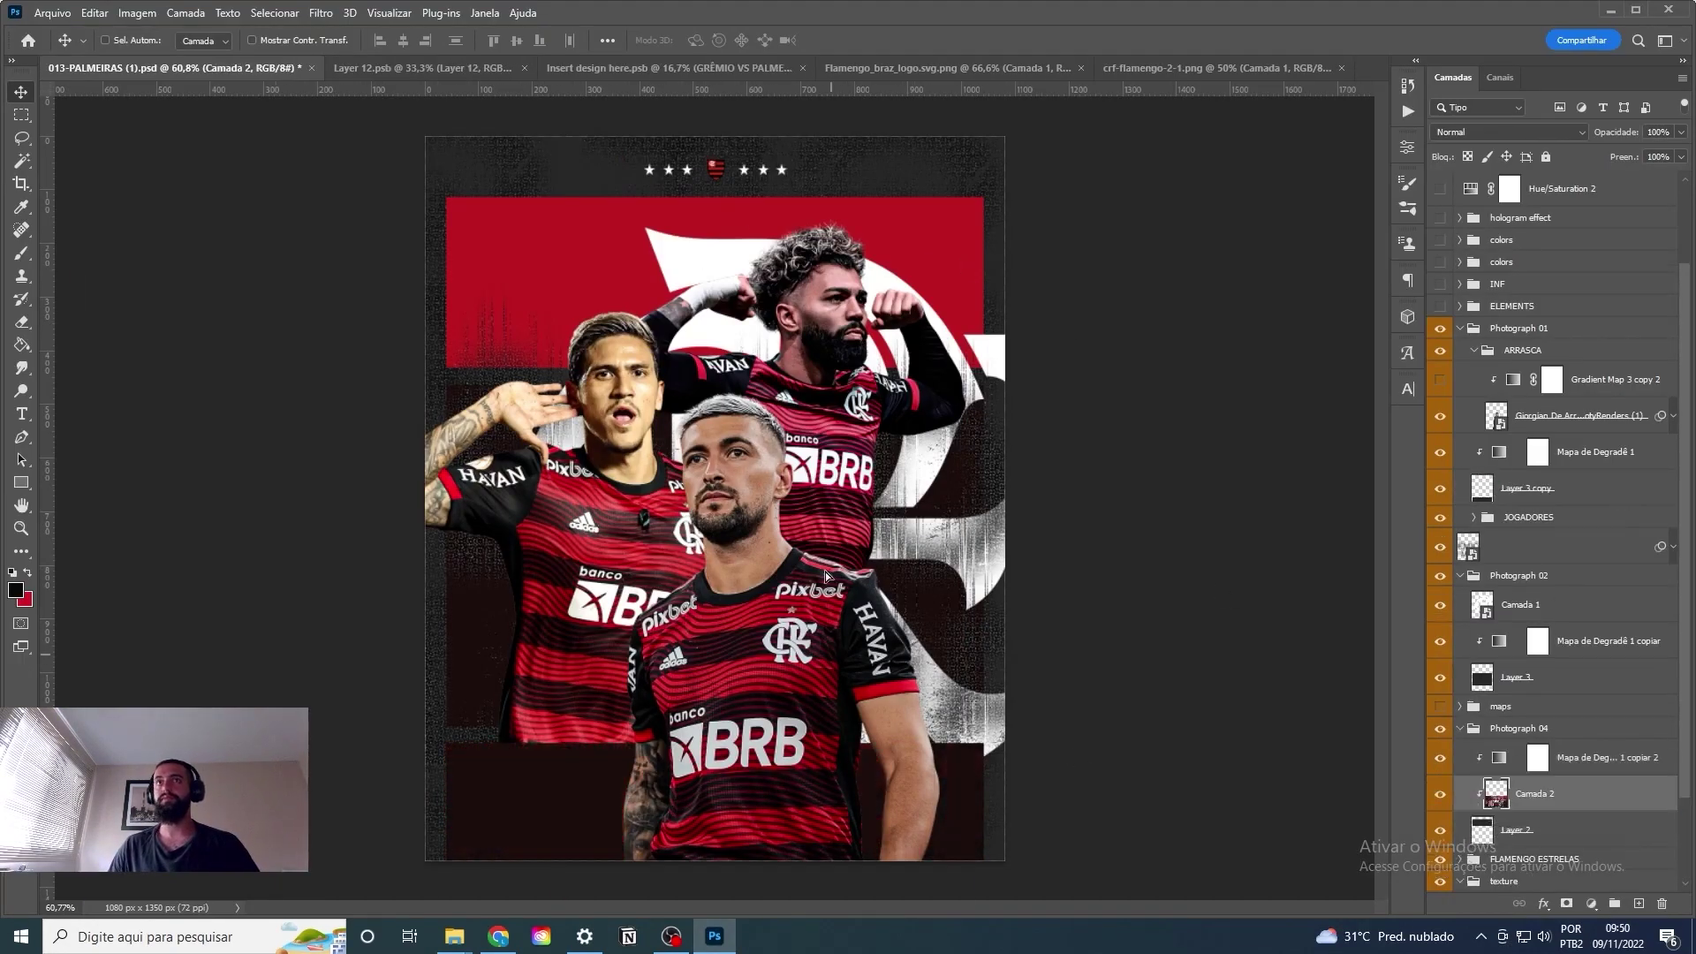
{"action": "right_click", "coordinate": [1466, 793]}
{"action": "key", "text": "ctrl+t"}
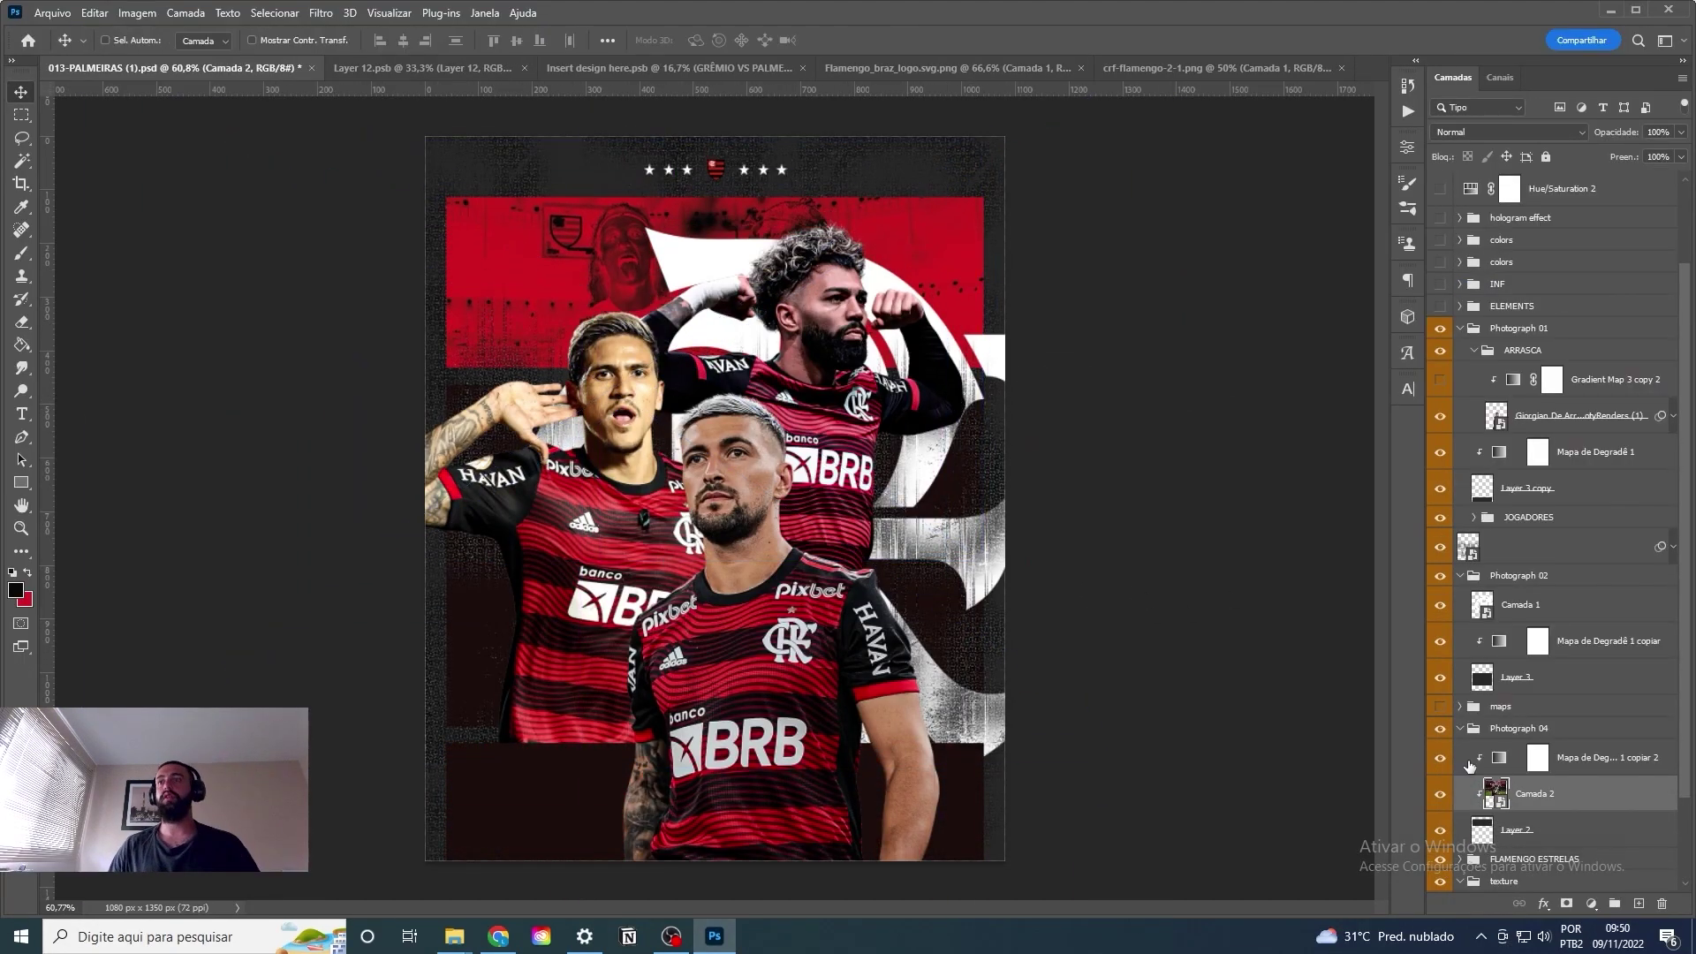
{"action": "key", "text": "ctrl+i"}
{"action": "key", "text": "ctrl+i"}
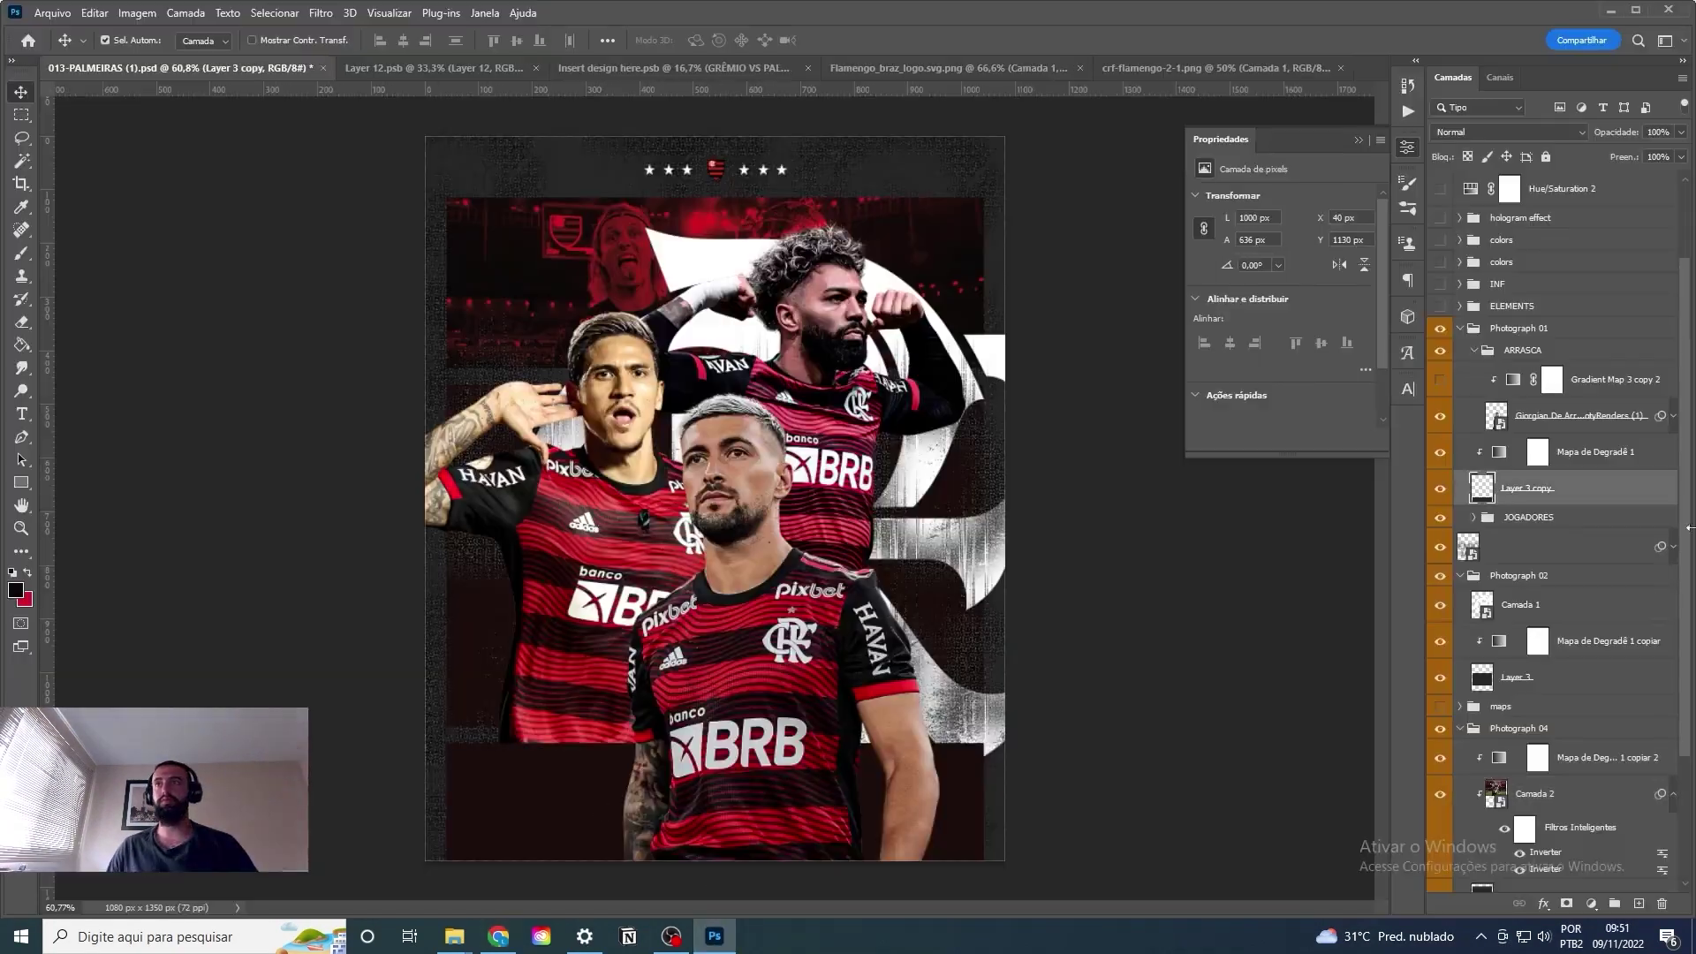
Paste the second Flamengo photo, then size and place it in the bottom panel.
{"action": "key", "text": "ctrl+v"}
{"action": "key", "text": "ctrl+t"}
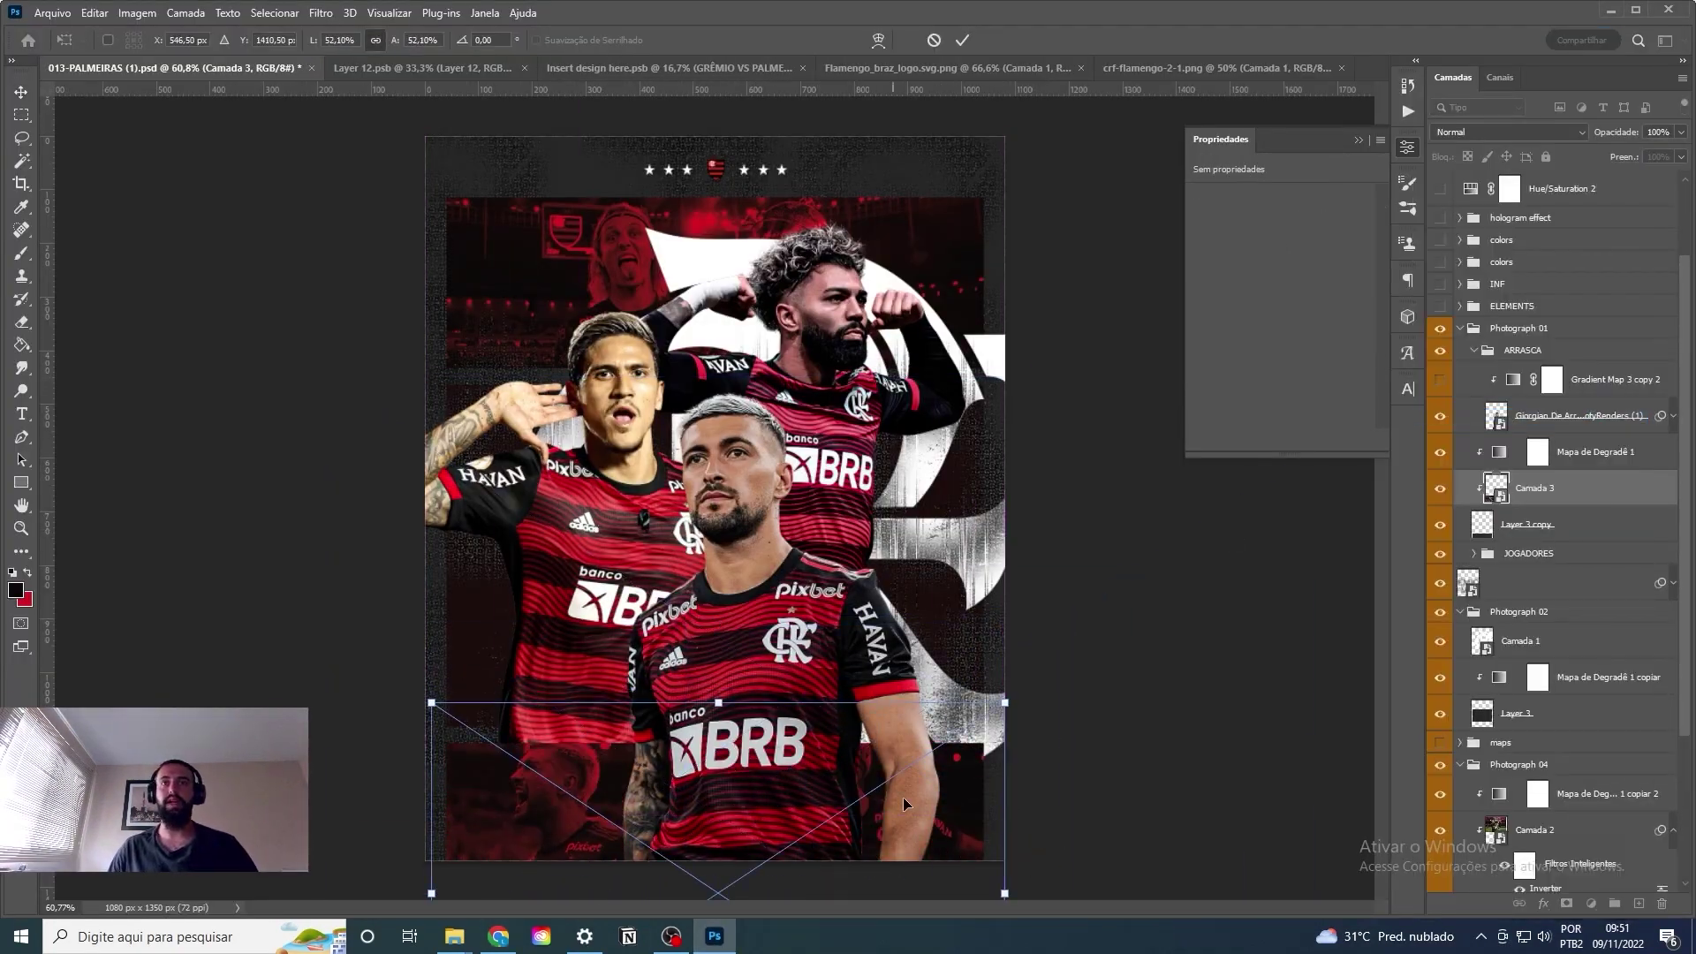
{"action": "key", "text": "Return"}
{"action": "key", "text": "alt+bracketleft"}
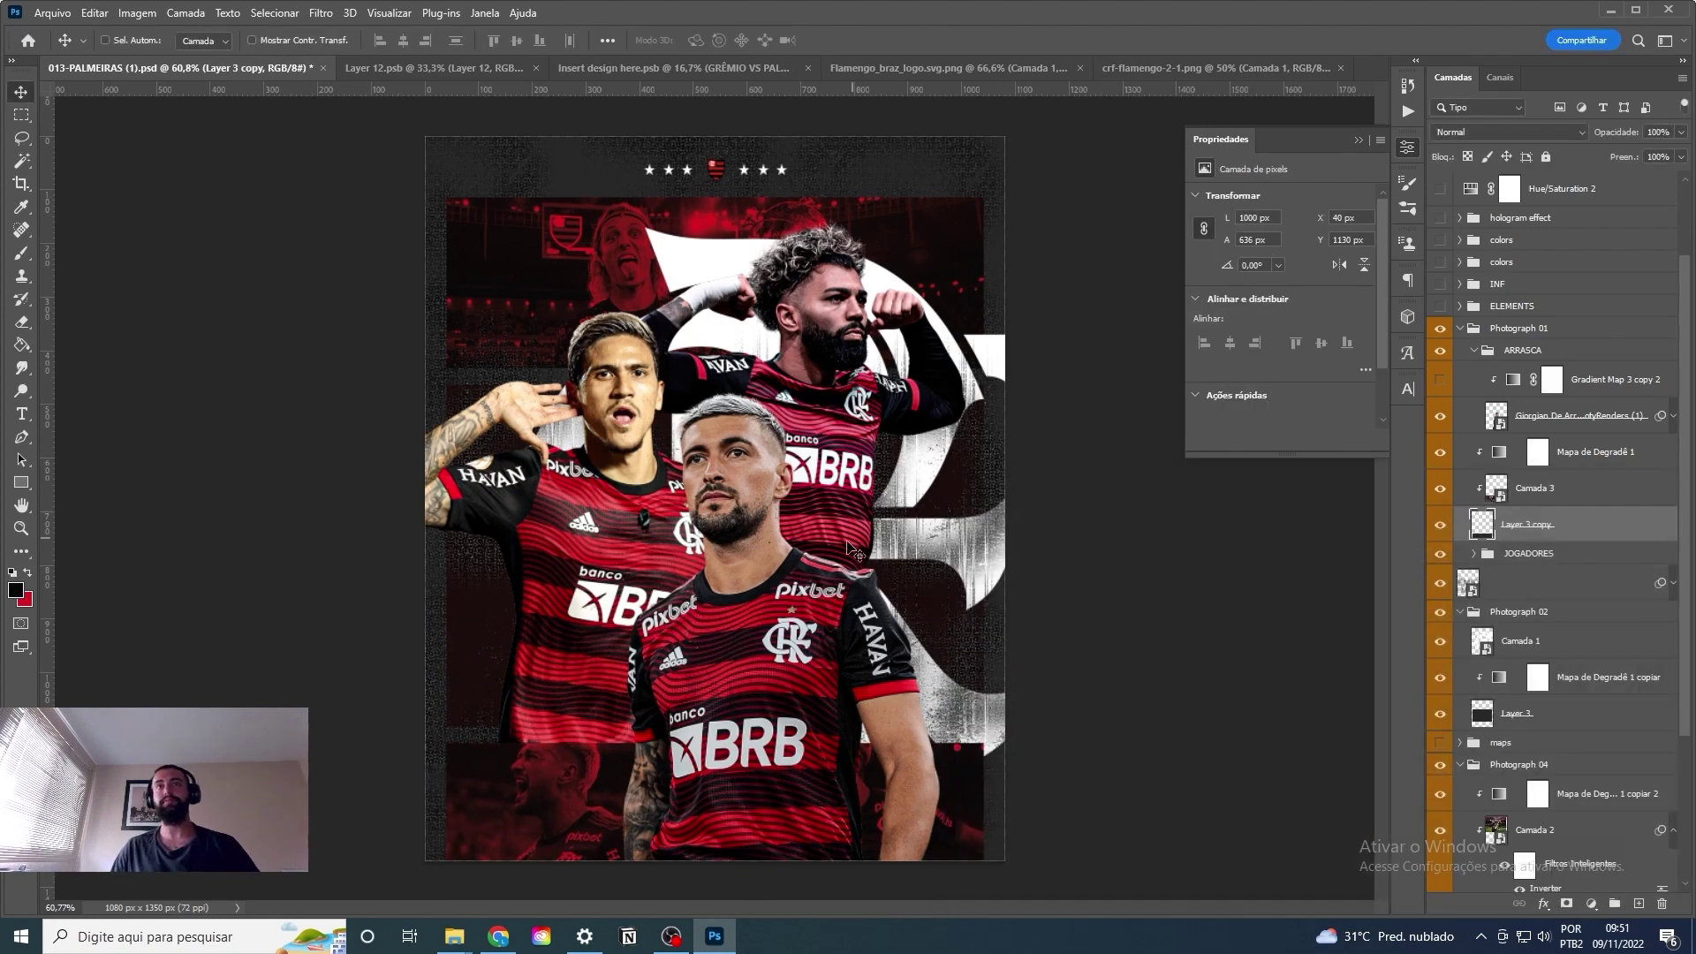
Shift the Photograph 02 group's content on the poster, then visit the browser and return.
{"action": "left_click", "coordinate": [1500, 676]}
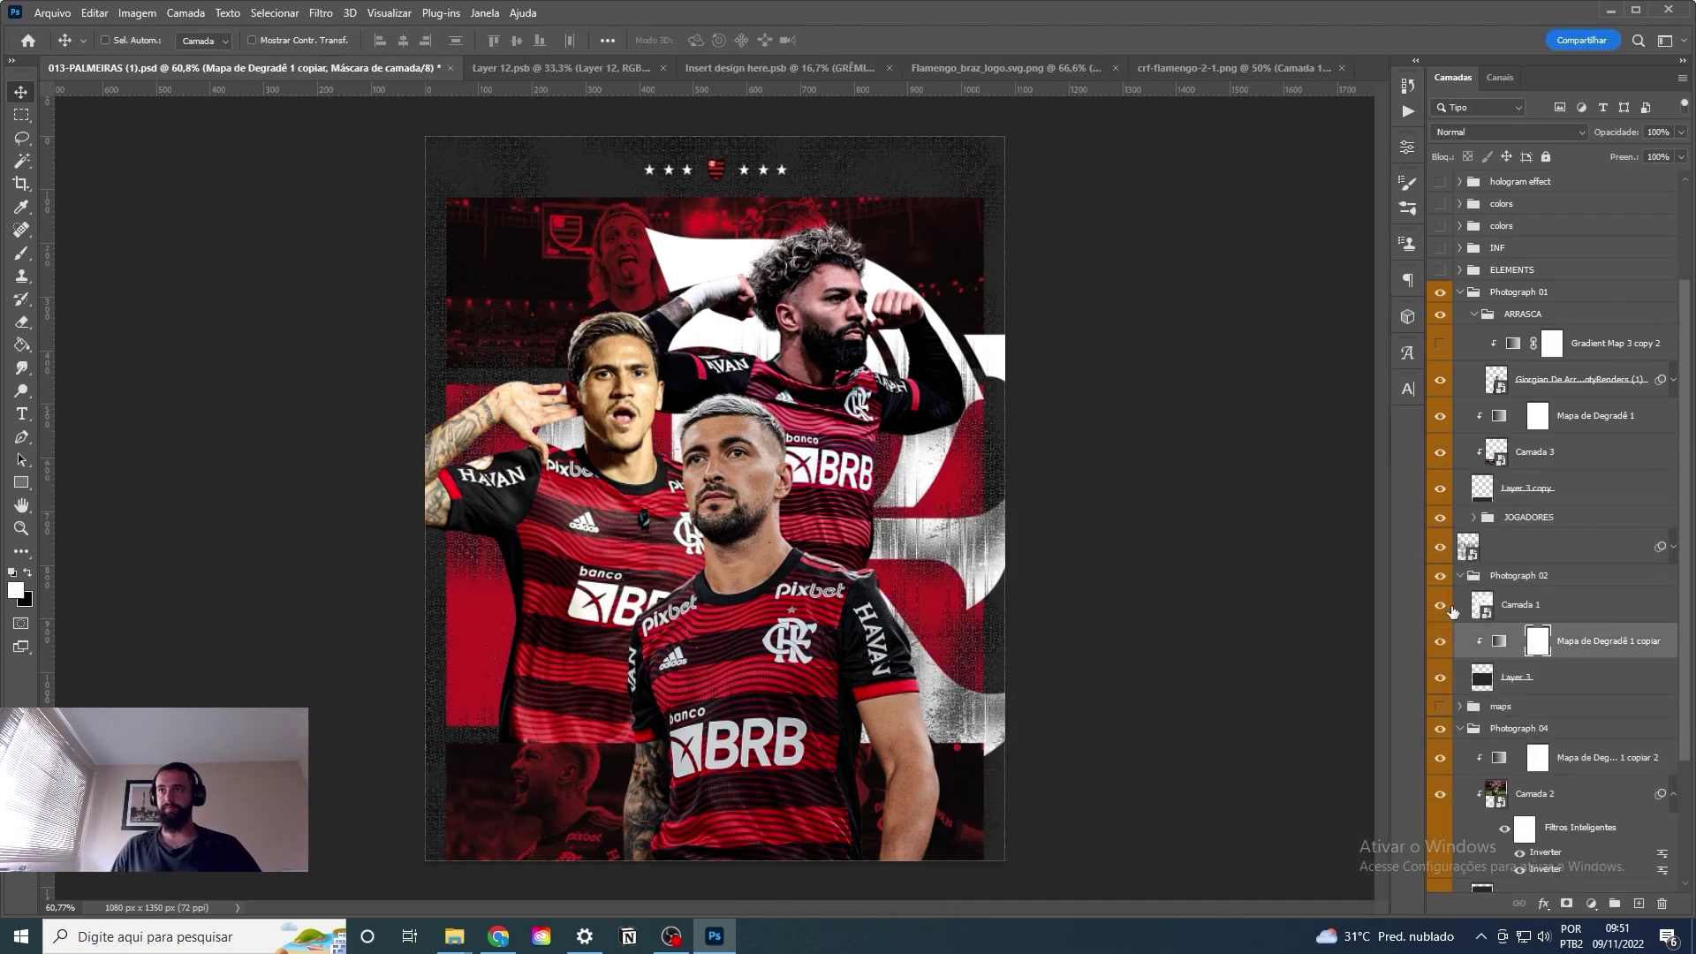
{"action": "mouse_move", "coordinate": [744, 438]}
{"action": "left_mouse_down"}
{"action": "mouse_move", "coordinate": [758, 502]}
{"action": "mouse_move", "coordinate": [768, 407]}
{"action": "mouse_move", "coordinate": [816, 453]}
{"action": "left_mouse_up"}
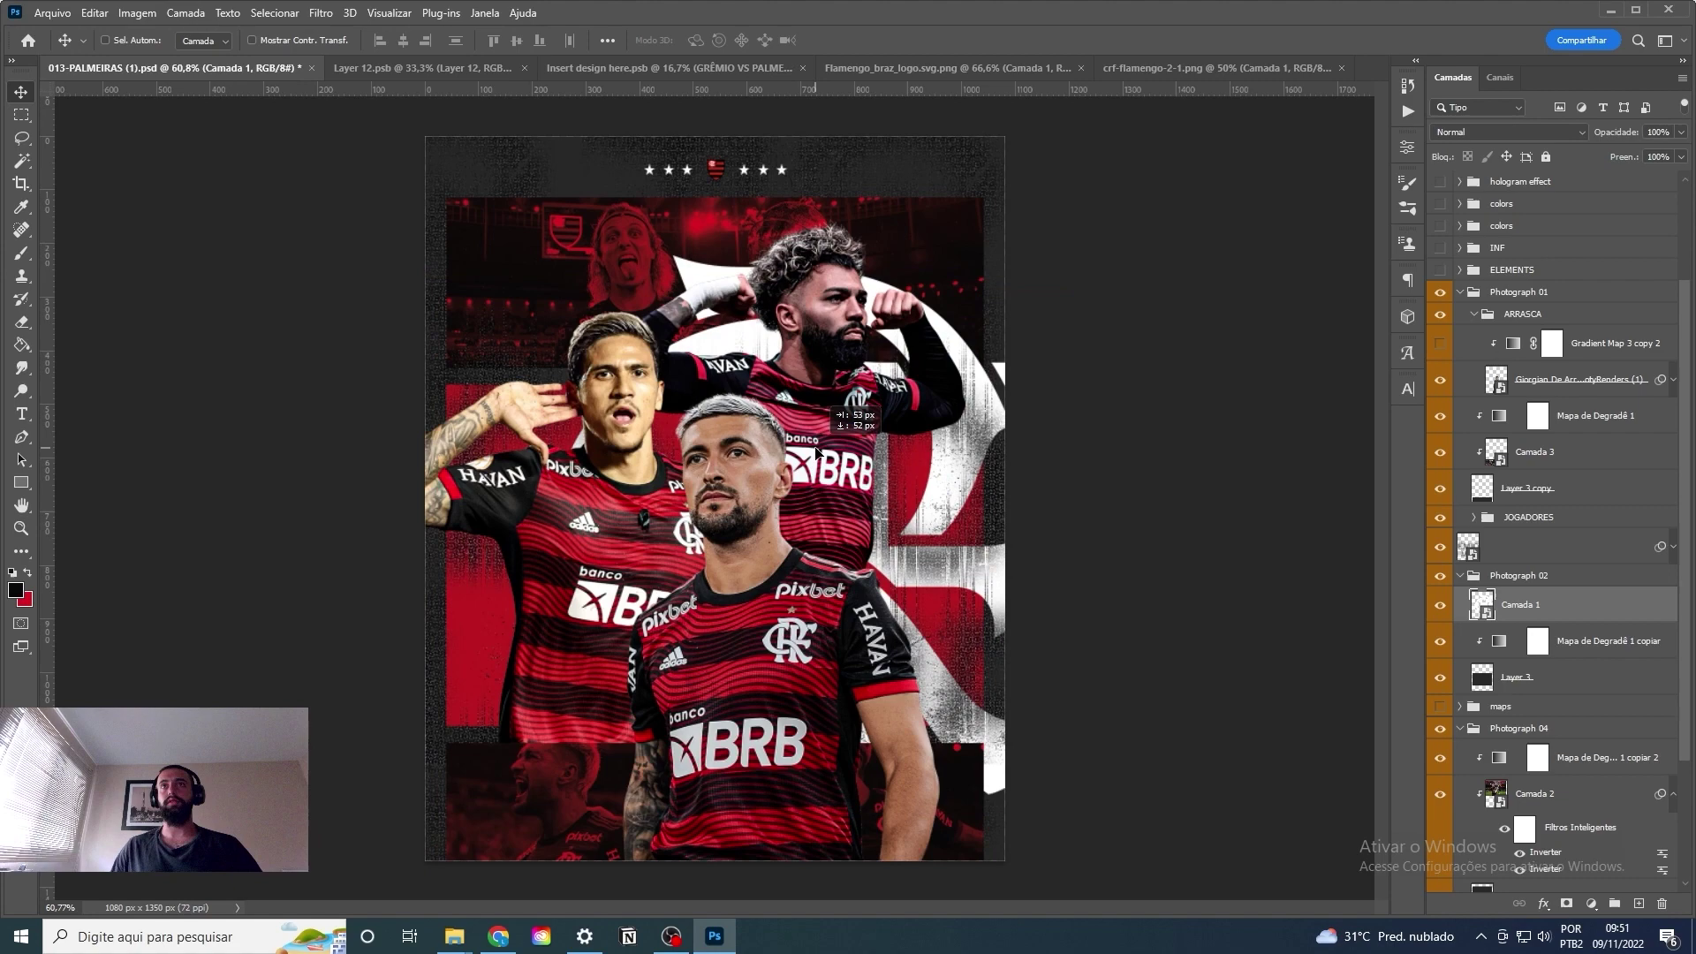
{"action": "left_click", "coordinate": [497, 938]}
{"action": "key", "text": "alt+Tab"}
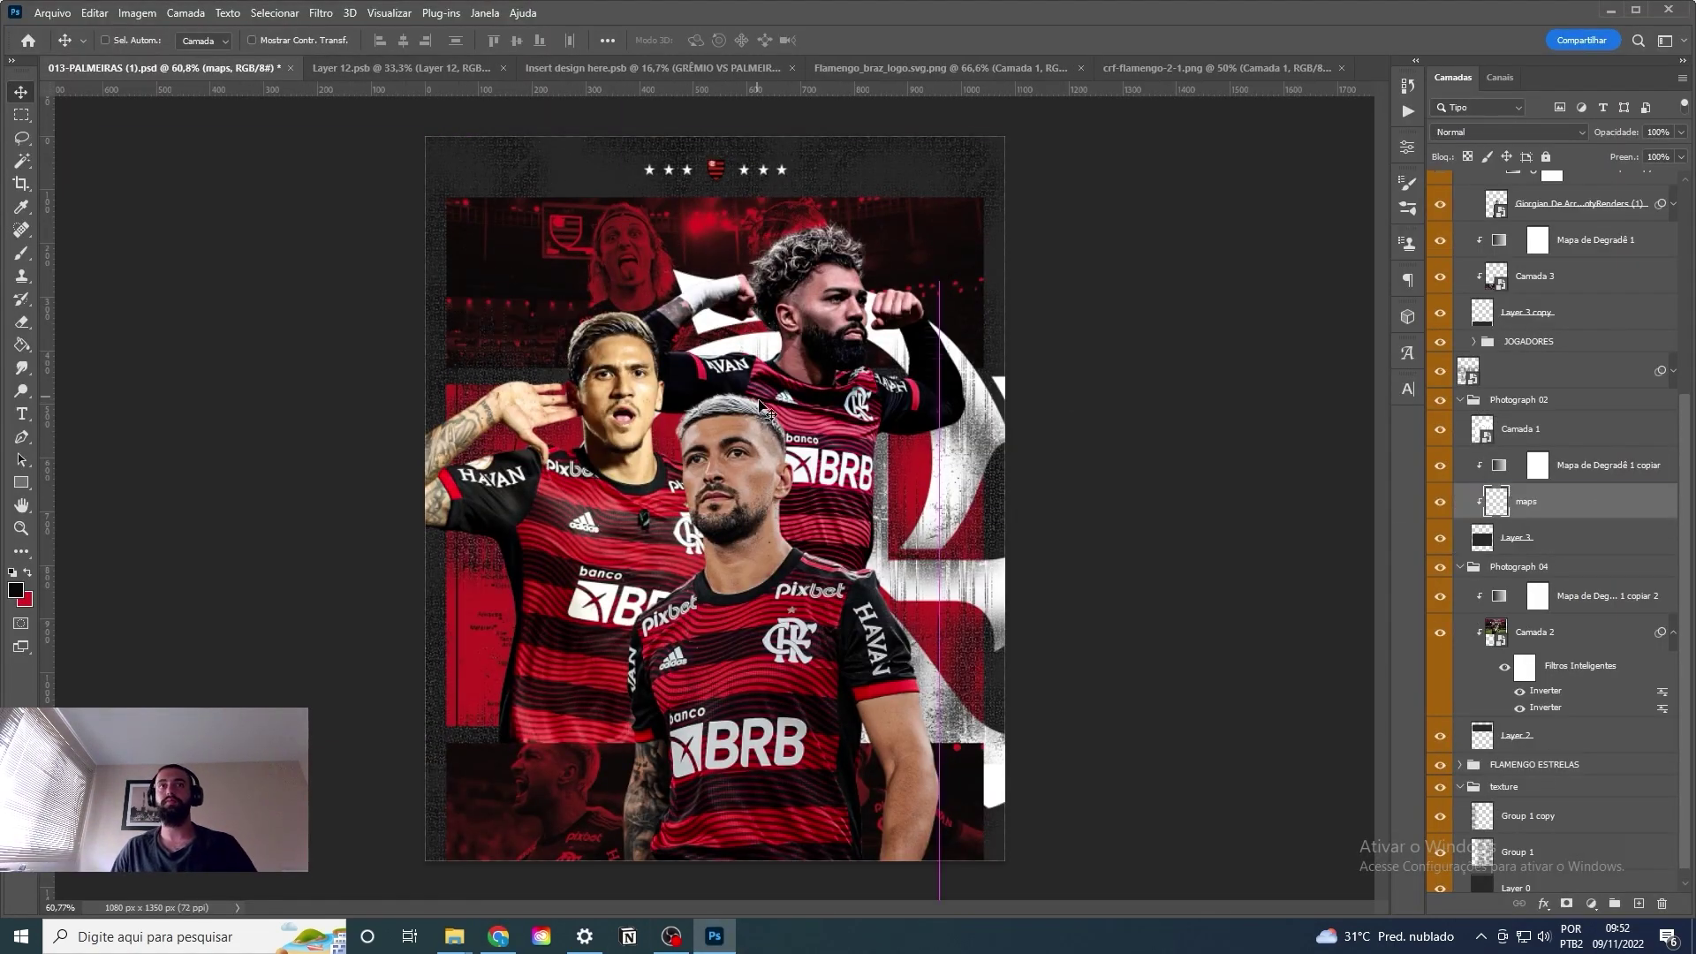
Change the gradient map's end colour stop to white.
{"action": "double_click", "coordinate": [1501, 465]}
{"action": "left_click", "coordinate": [1281, 204]}
{"action": "double_click", "coordinate": [1663, 663]}
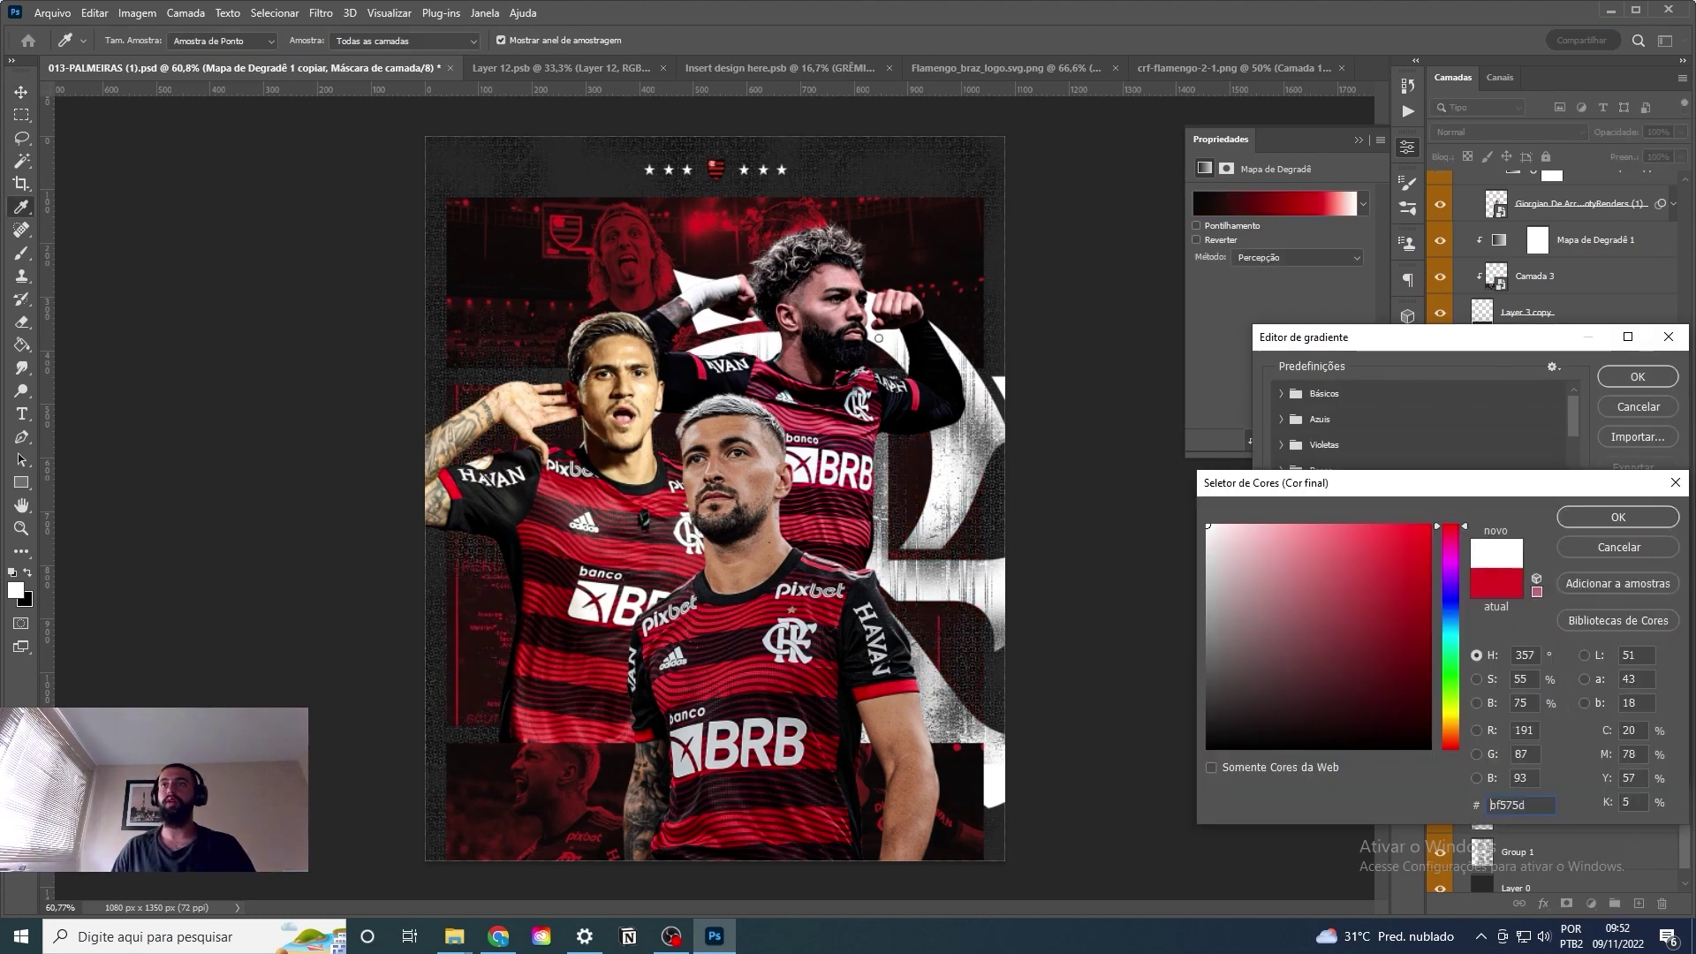
{"action": "left_click", "coordinate": [1204, 520]}
{"action": "left_click", "coordinate": [1628, 530]}
{"action": "left_click", "coordinate": [1637, 377]}
{"action": "left_click", "coordinate": [1590, 465]}
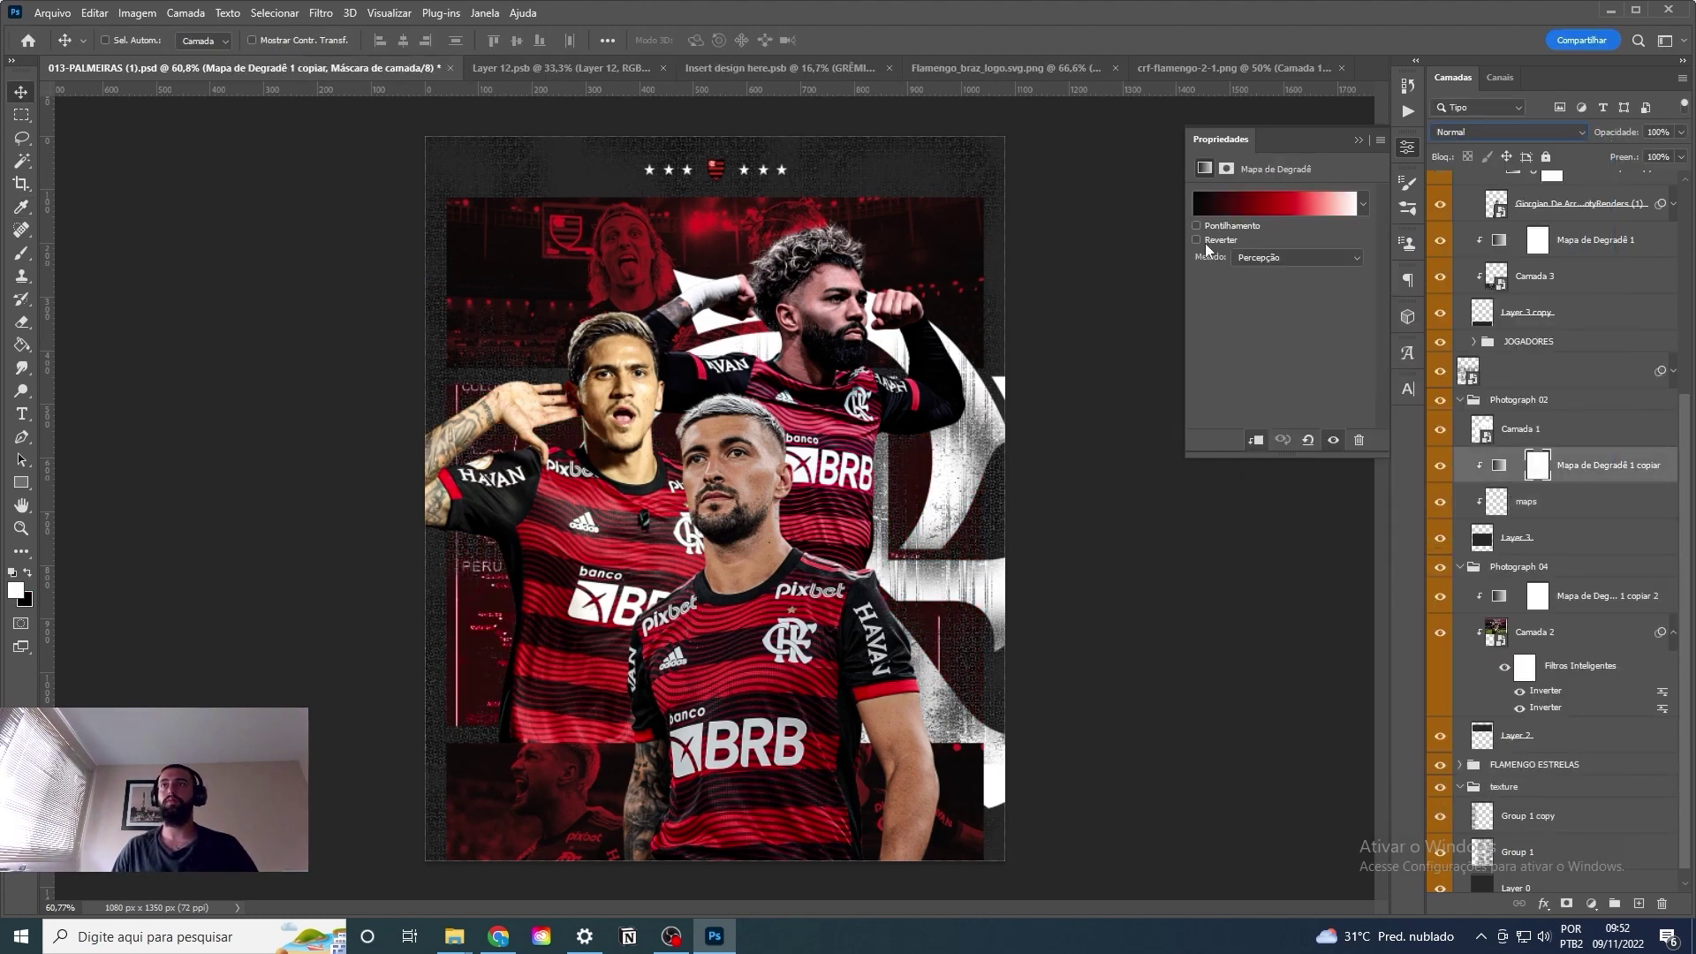
Move the maps texture into place and try, then undo, a red fill on Layer 0.
{"action": "left_click", "coordinate": [1555, 501]}
{"action": "mouse_move", "coordinate": [762, 435]}
{"action": "left_mouse_down"}
{"action": "mouse_move", "coordinate": [664, 509]}
{"action": "mouse_move", "coordinate": [657, 389]}
{"action": "left_mouse_up"}
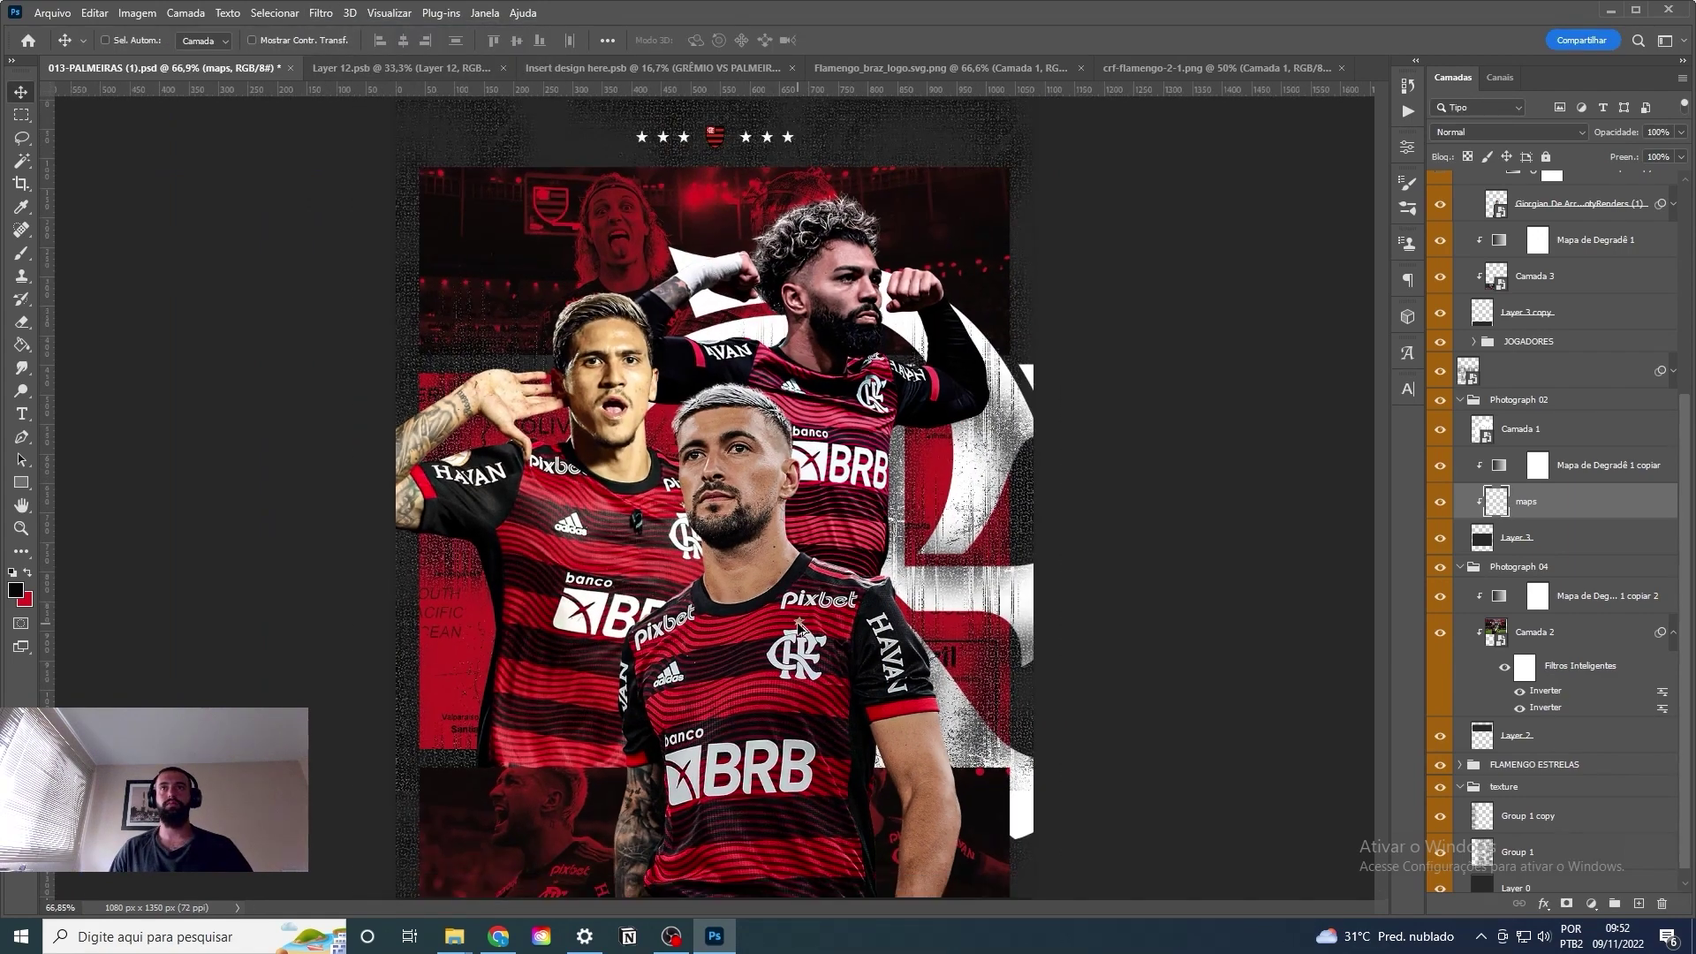
{"action": "left_click", "coordinate": [1516, 886]}
{"action": "key", "text": "g"}
{"action": "left_click", "coordinate": [935, 559]}
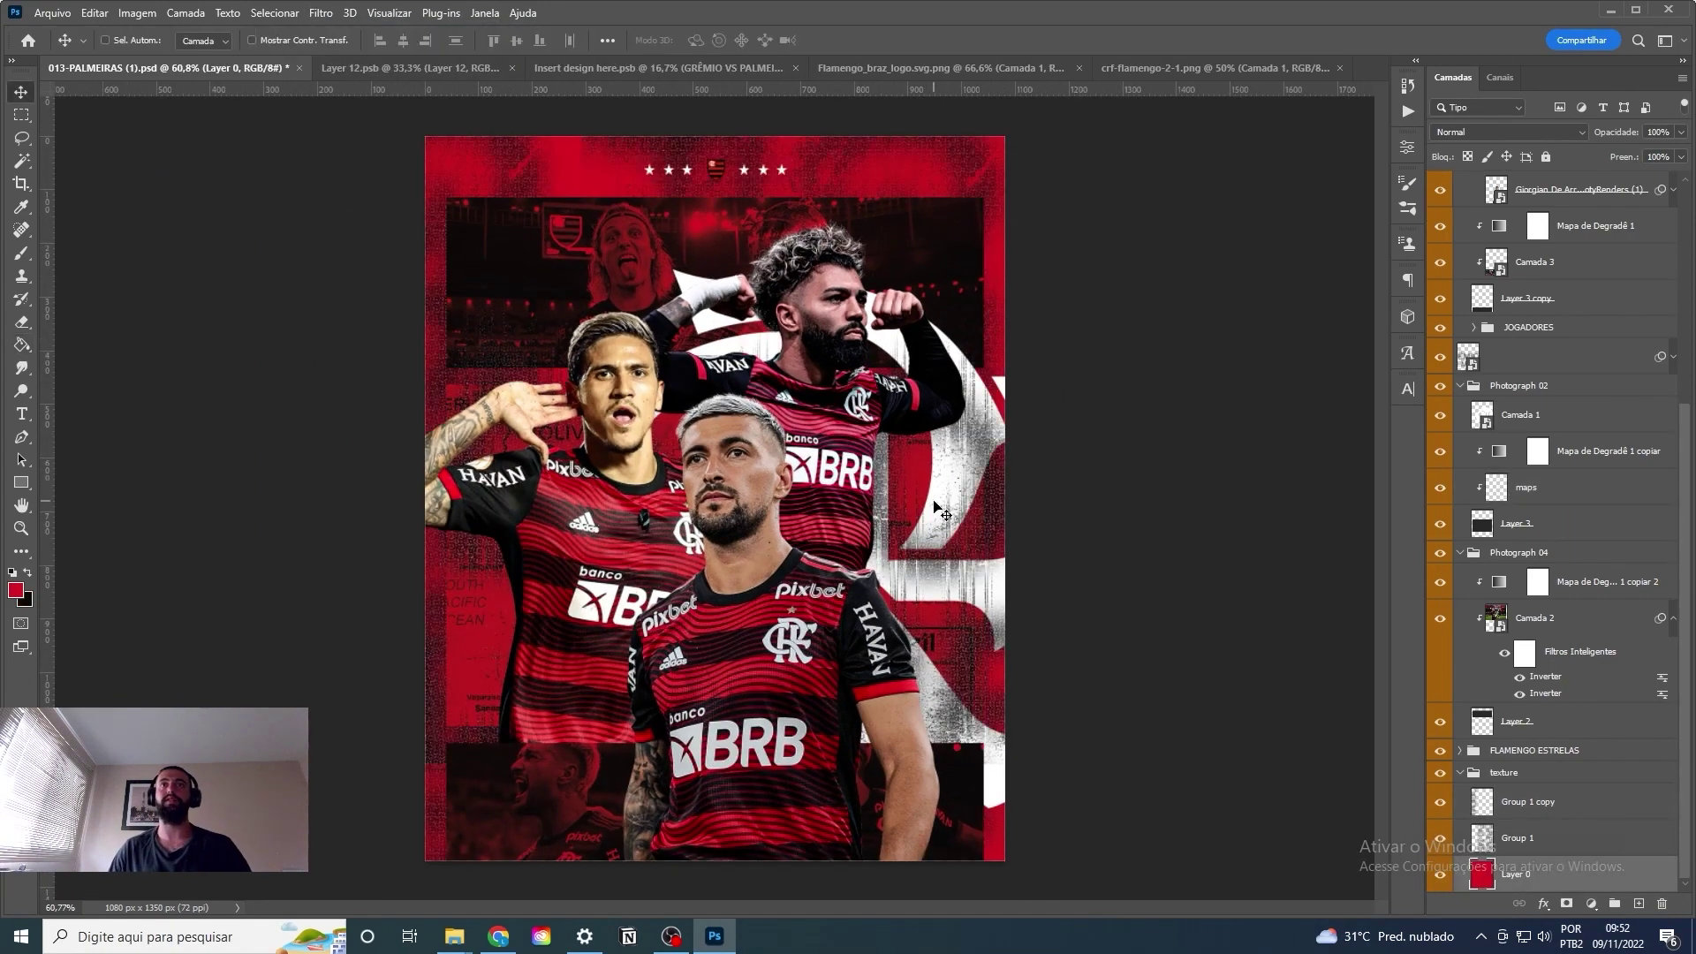
{"action": "key", "text": "ctrl+z"}
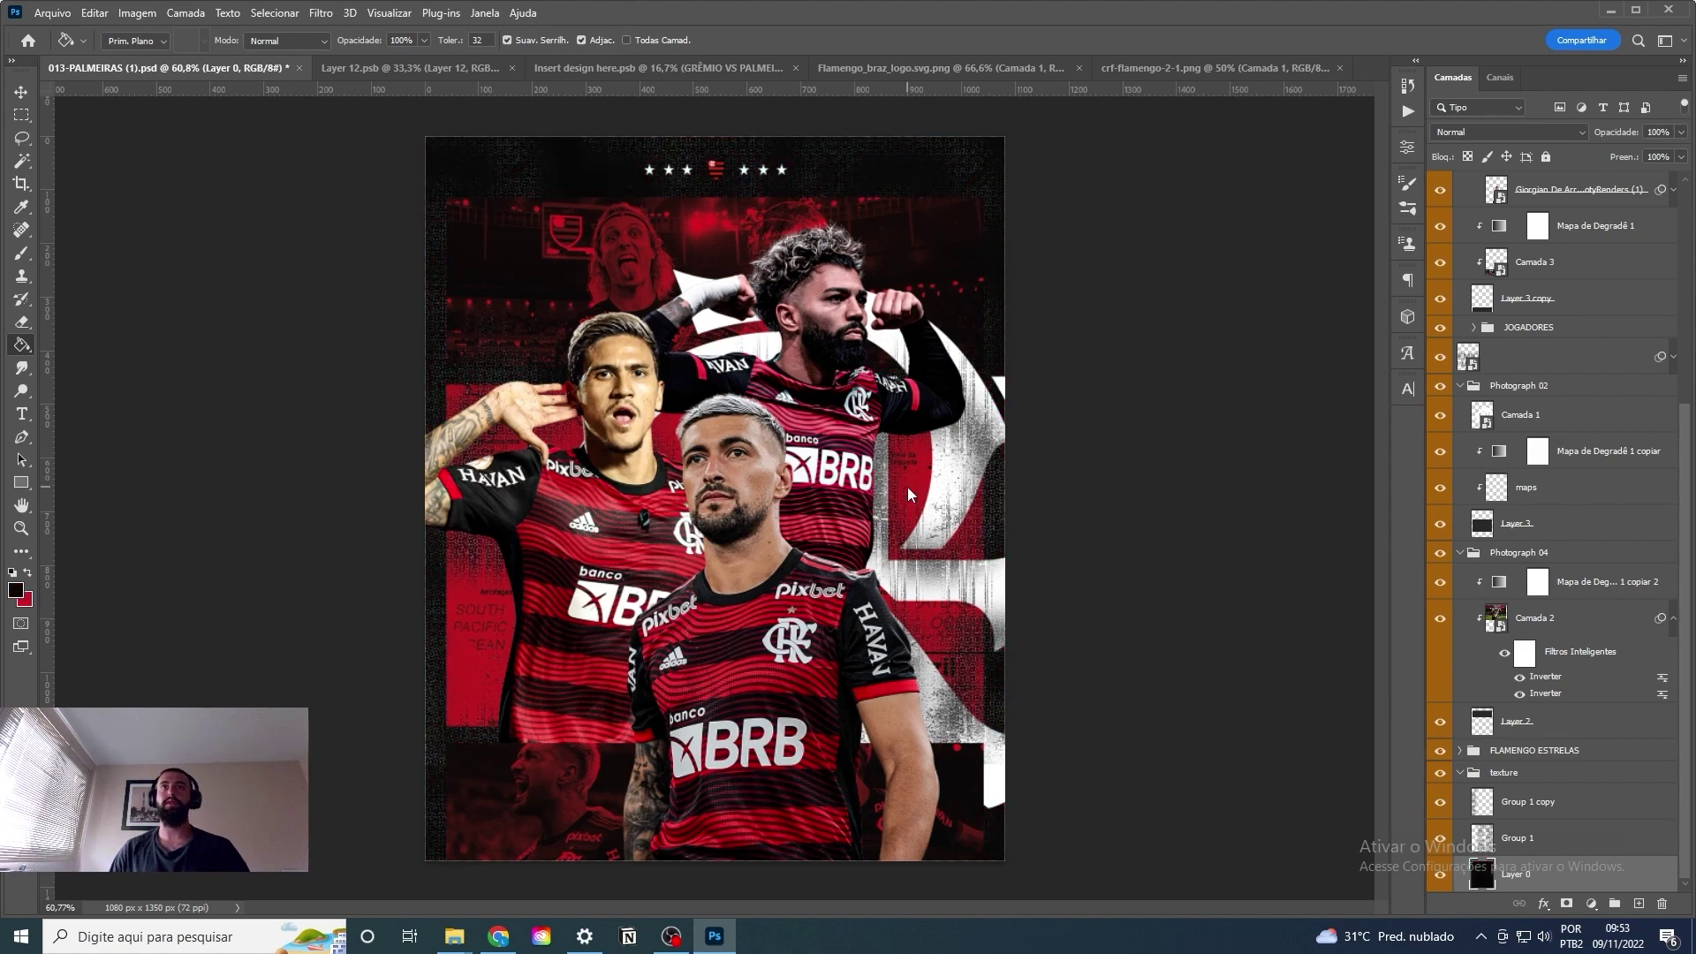
Add a Color Overlay layer style to the smart-object graphic layer.
{"action": "left_click", "coordinate": [1555, 356]}
{"action": "left_click", "coordinate": [1543, 903]}
{"action": "left_click", "coordinate": [1582, 818]}
Apply the overlay with red sampled from the poster, undoing a trial duplicate move.
{"action": "left_click", "coordinate": [624, 669]}
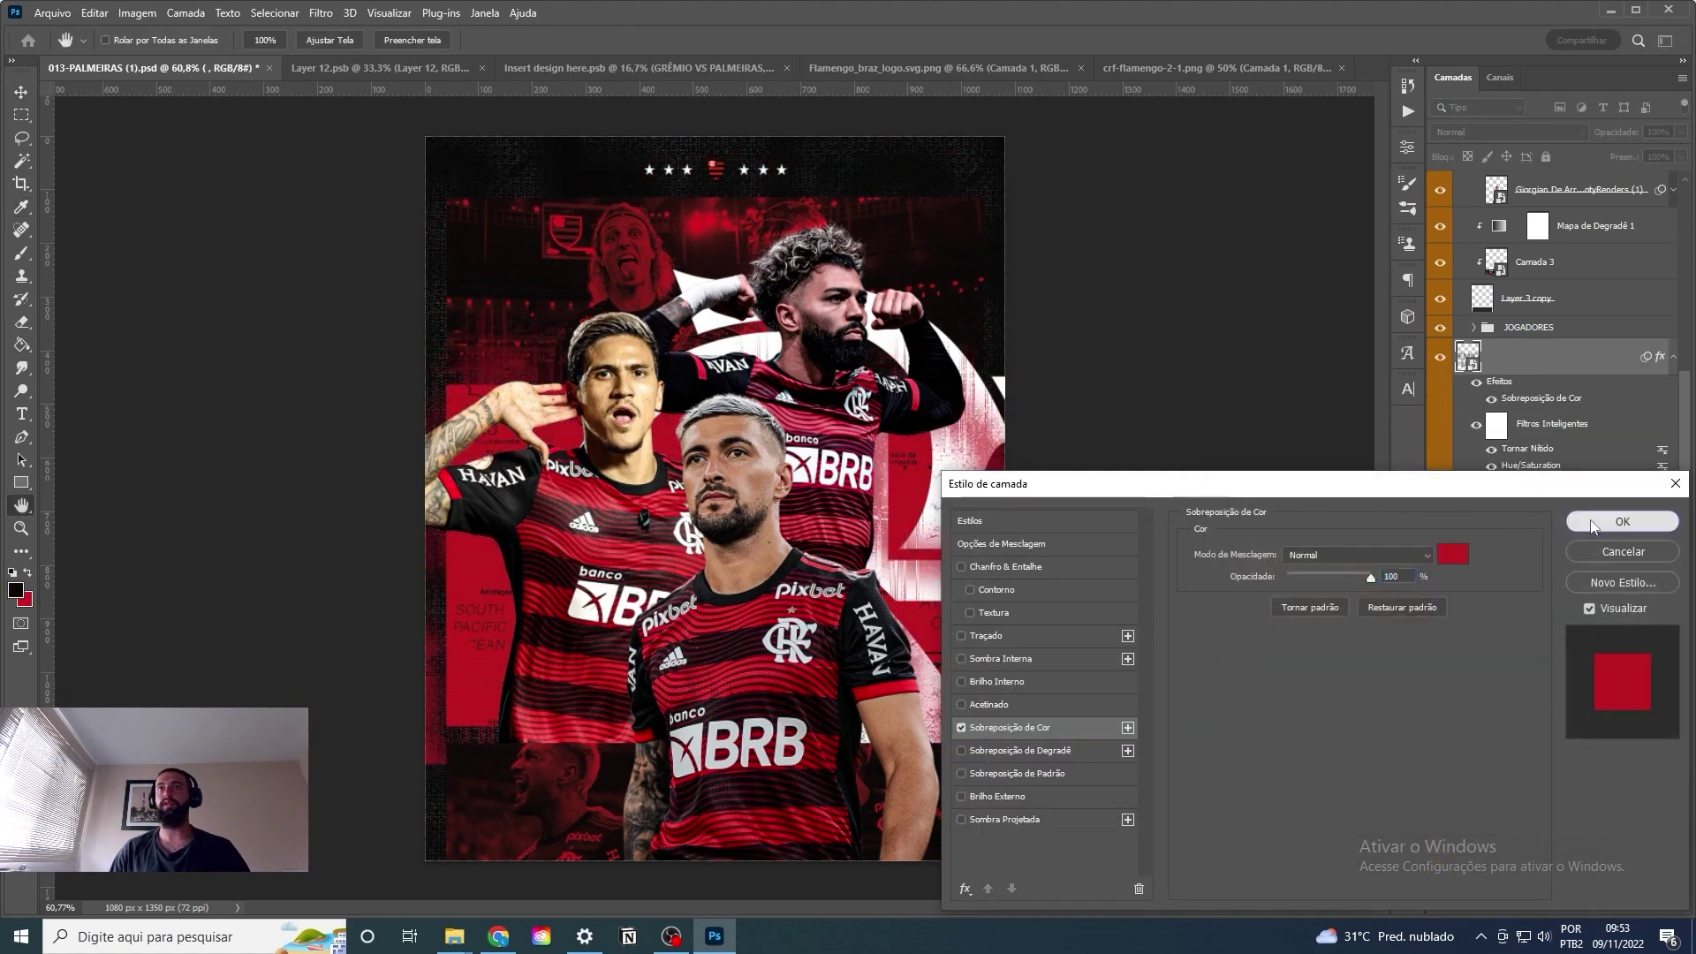
{"action": "key", "text": "Return"}
{"action": "key", "text": "Return"}
{"action": "key", "text": "v"}
{"action": "left_click_drag", "start_coordinate": [903, 266], "coordinate": [927, 375]}
{"action": "key", "text": "ctrl+z"}
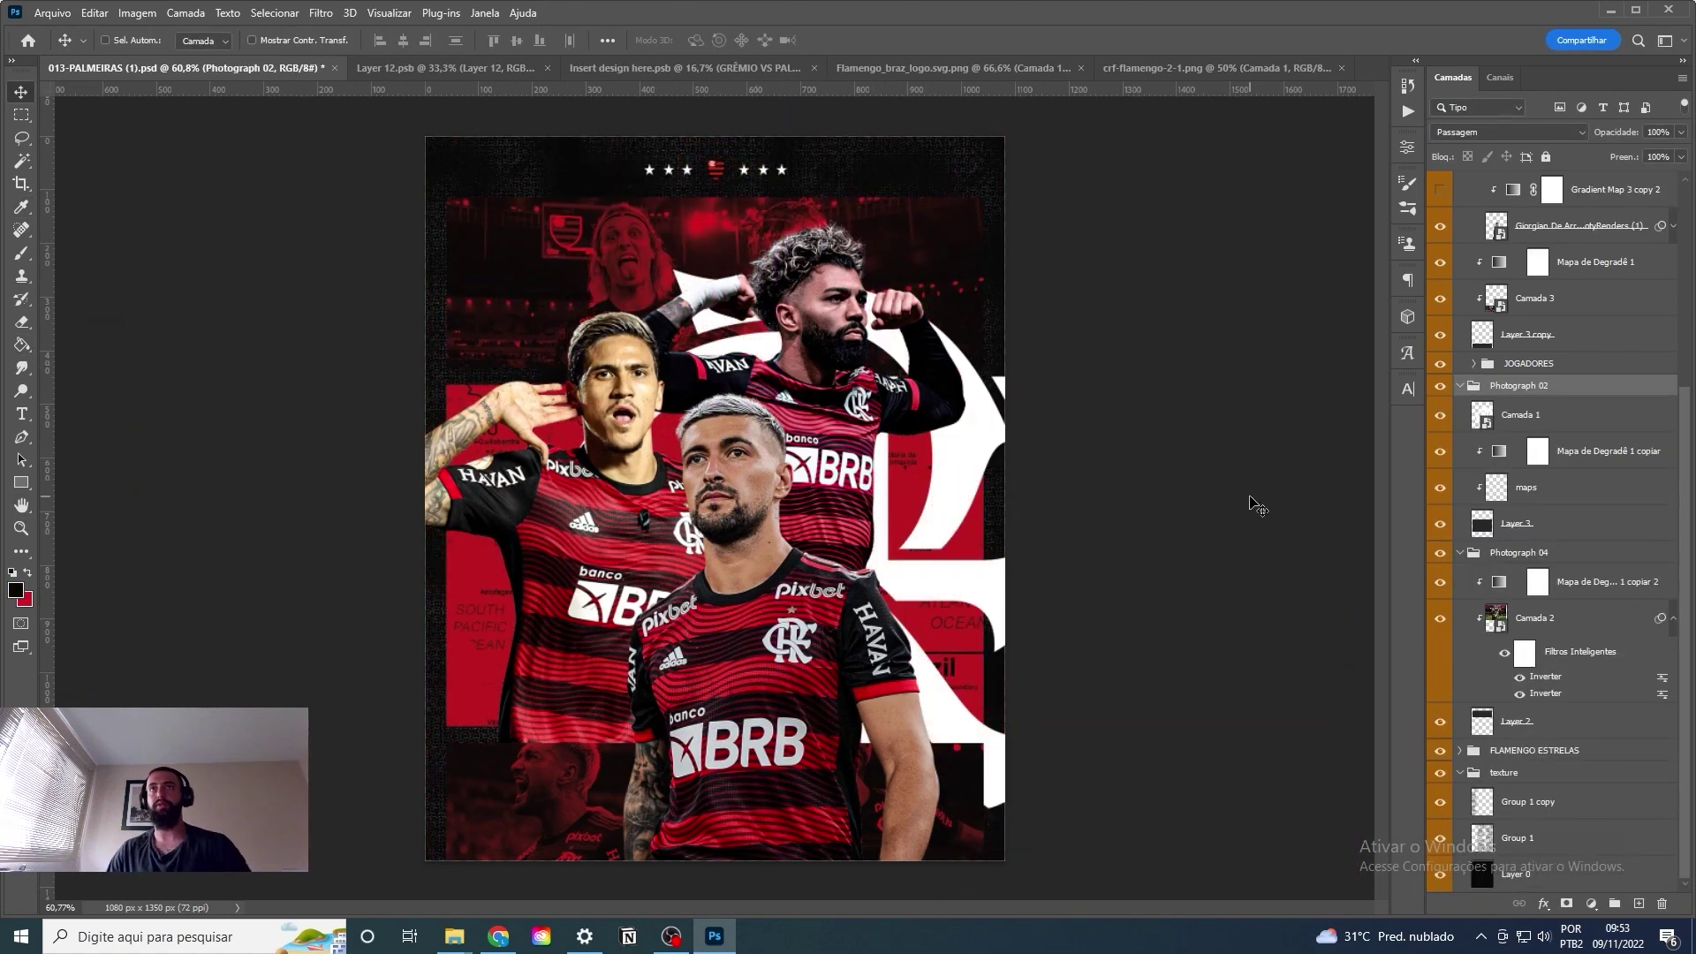
Remove the Group 1 copy texture and check the bottom photo's size with Free Transform.
{"action": "left_click", "coordinate": [1546, 801]}
{"action": "key", "text": "ctrl+z"}
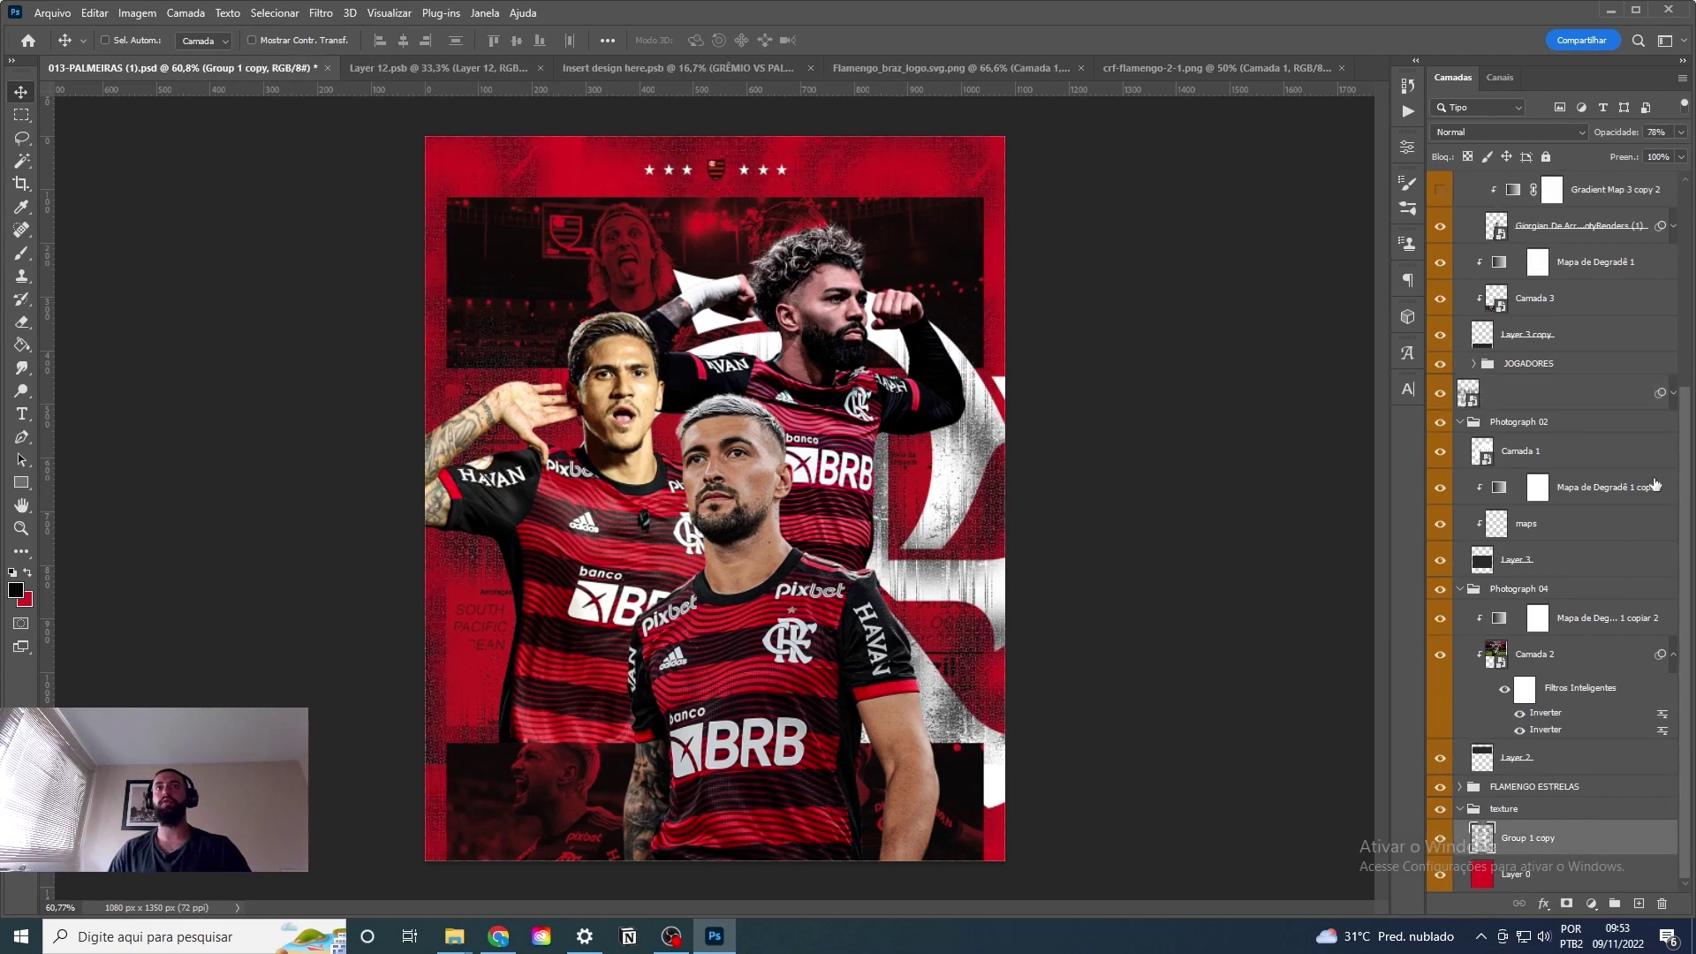
{"action": "key", "text": "ctrl+t"}
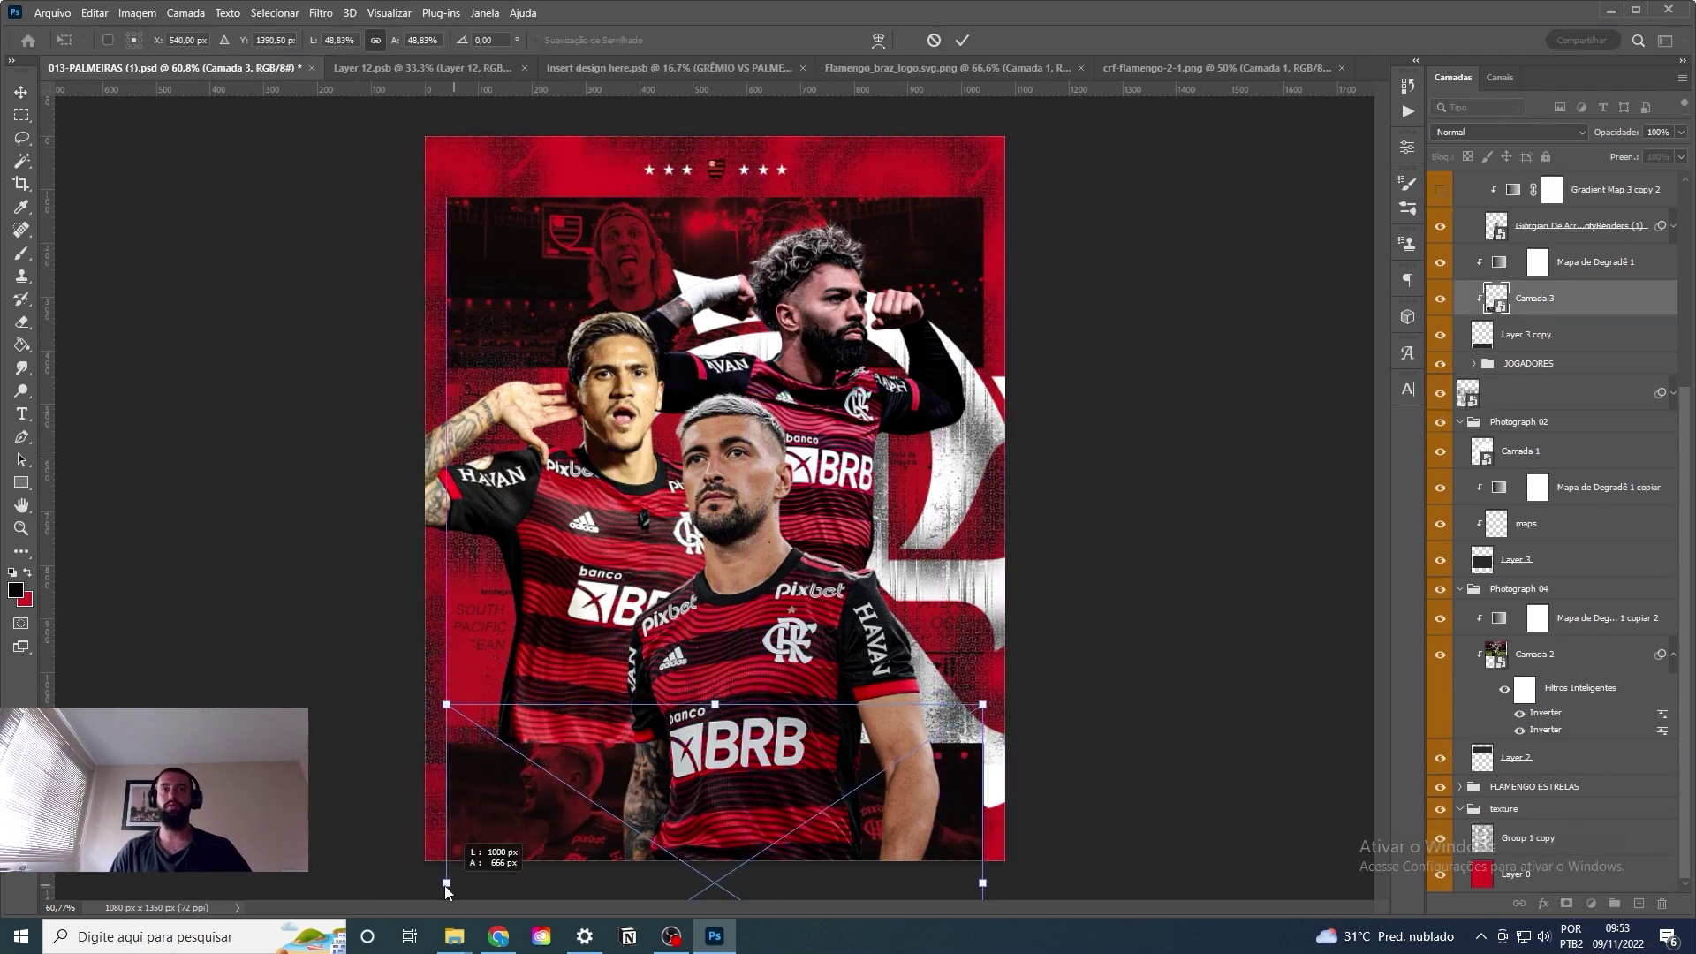
{"action": "key", "text": "Escape"}
Give Layer 3 copy a white Stroke, then show the ELEMENTS group lower in the stack.
{"action": "double_click", "coordinate": [1605, 336]}
{"action": "left_click", "coordinate": [1068, 661]}
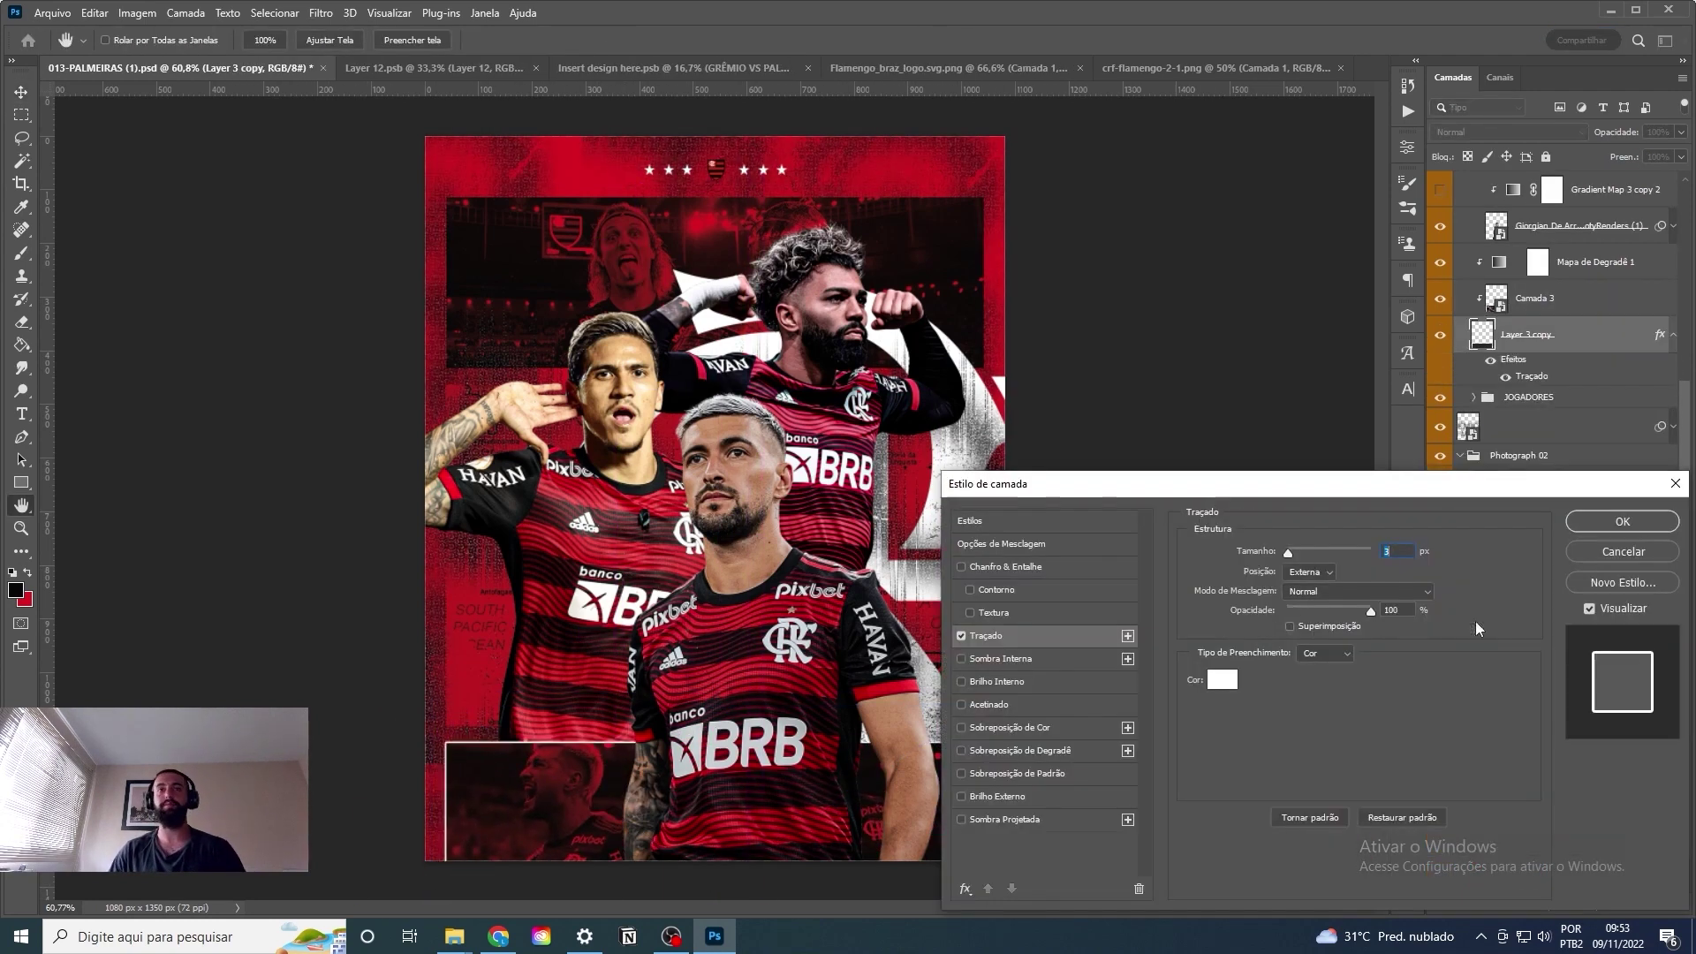
{"action": "left_click", "coordinate": [1303, 705]}
{"action": "left_click", "coordinate": [1681, 580]}
{"action": "left_click", "coordinate": [1440, 411]}
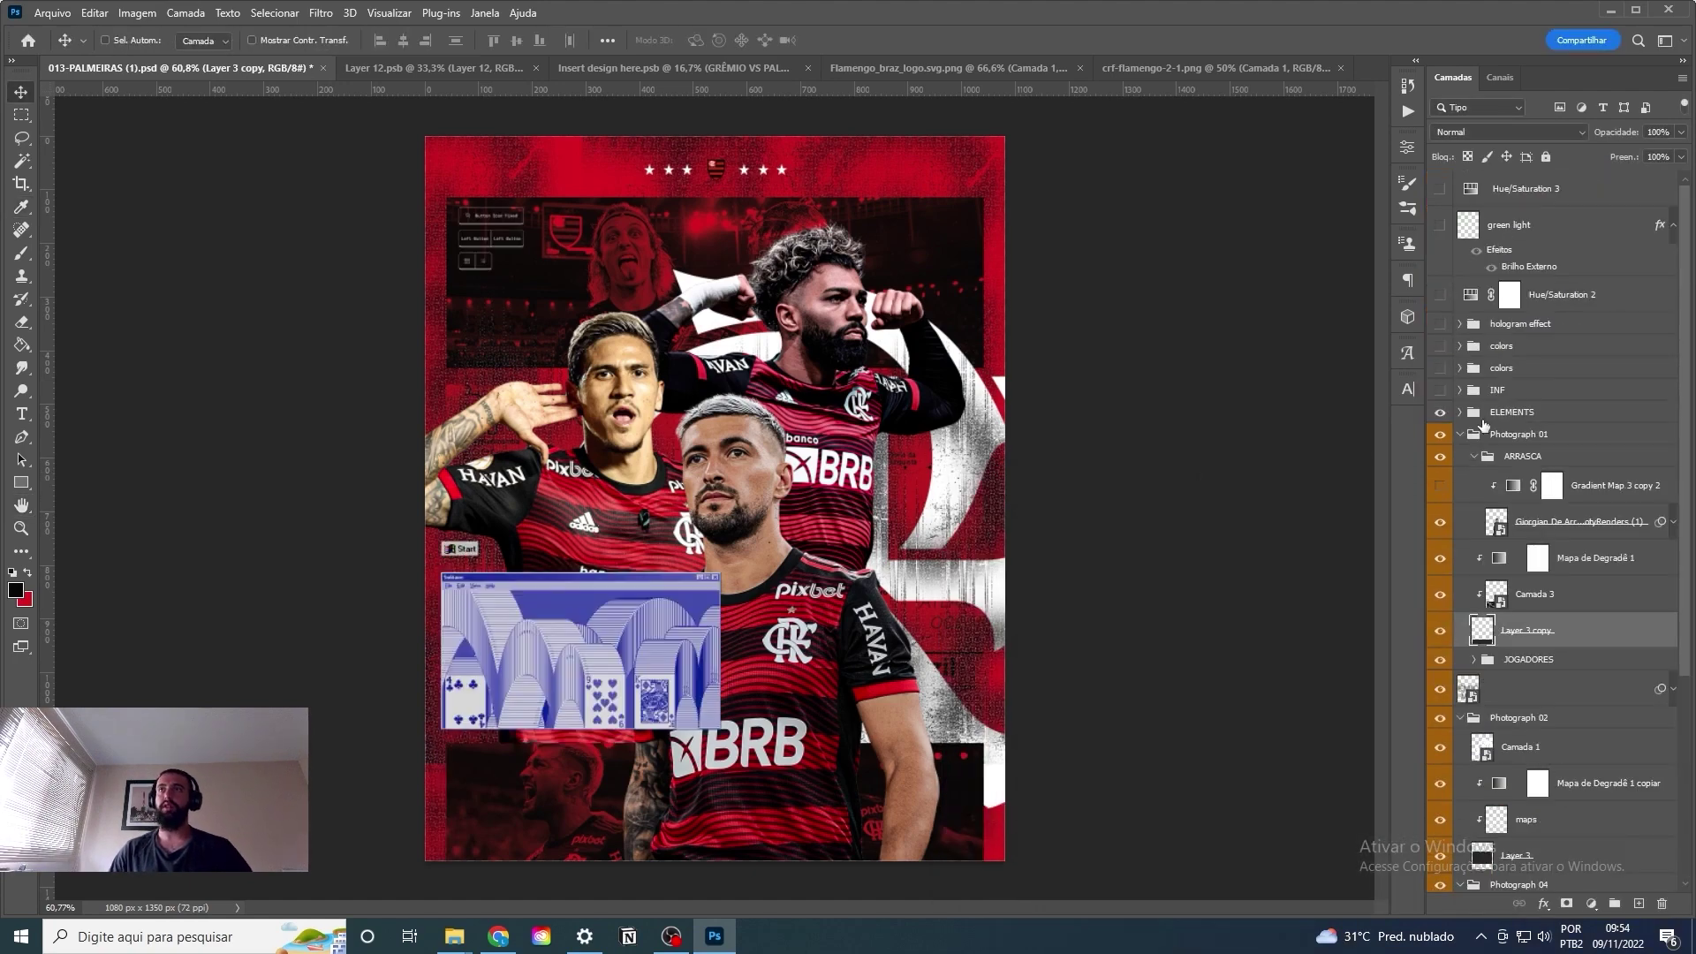
{"action": "mouse_move", "coordinate": [1511, 412]}
{"action": "left_mouse_down"}
{"action": "mouse_move", "coordinate": [1508, 687]}
{"action": "mouse_move", "coordinate": [1511, 470]}
{"action": "left_mouse_up"}
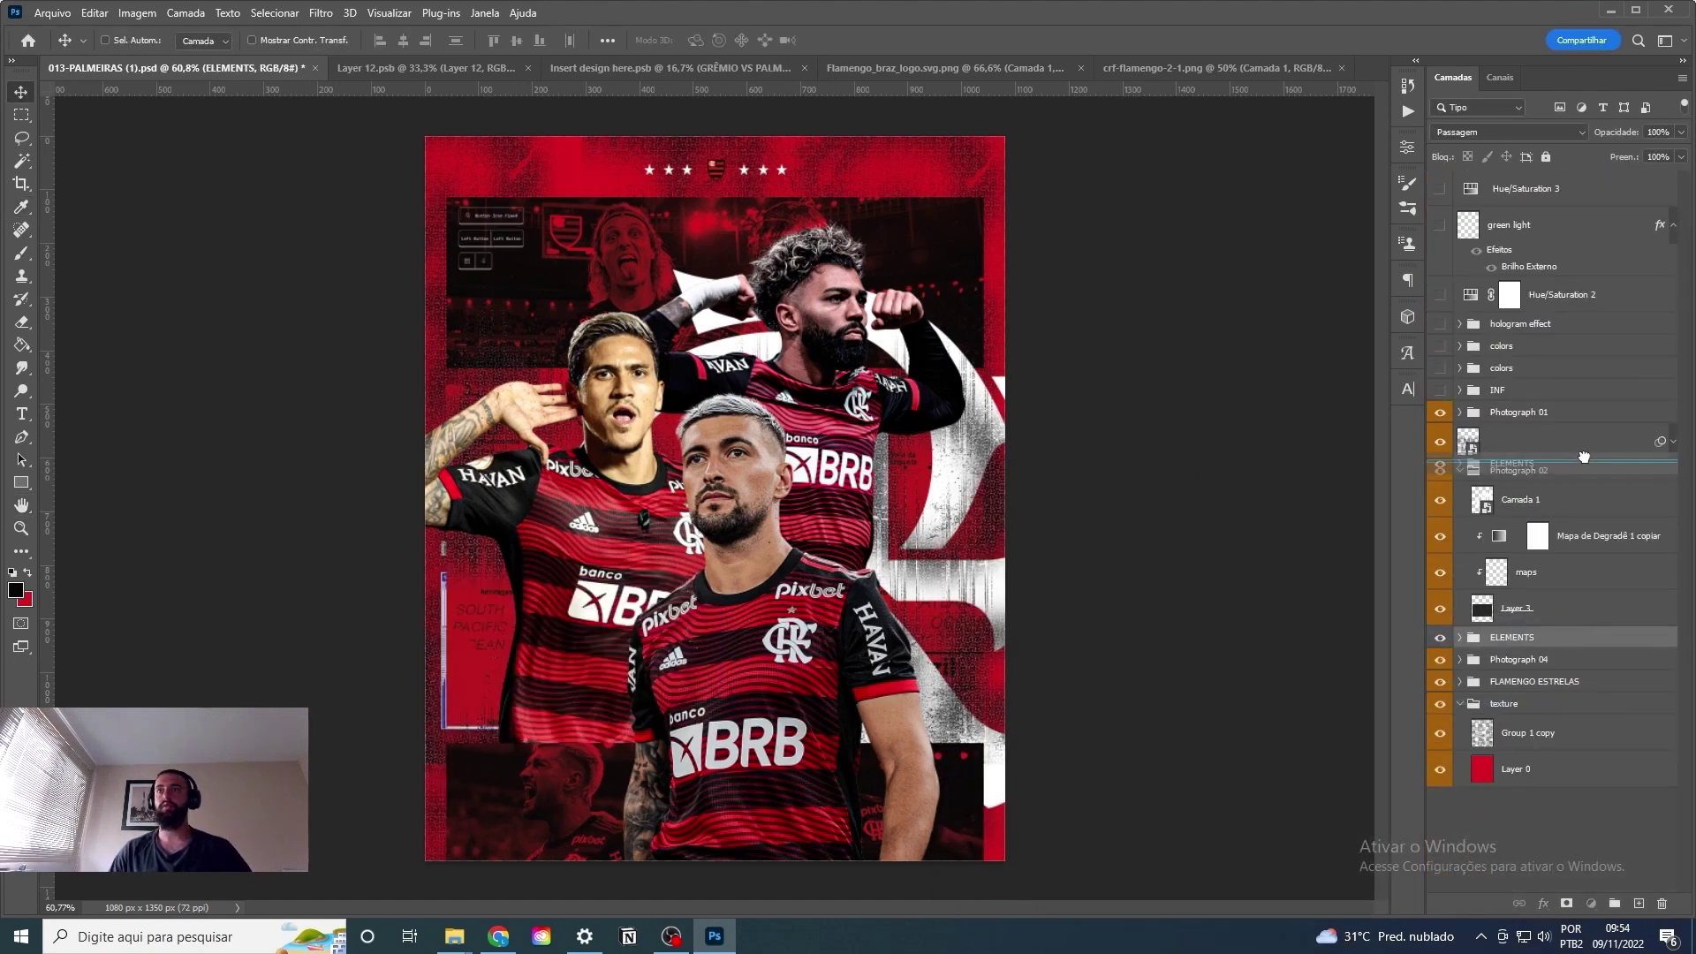
Expand the ELEMENTS group and delete its hidden gradient map adjustment layers.
{"action": "mouse_move", "coordinate": [783, 530]}
{"action": "left_mouse_down"}
{"action": "mouse_move", "coordinate": [801, 542]}
{"action": "mouse_move", "coordinate": [1210, 484]}
{"action": "left_mouse_up"}
{"action": "key", "text": "ctrl+z"}
{"action": "left_click", "coordinate": [1459, 470]}
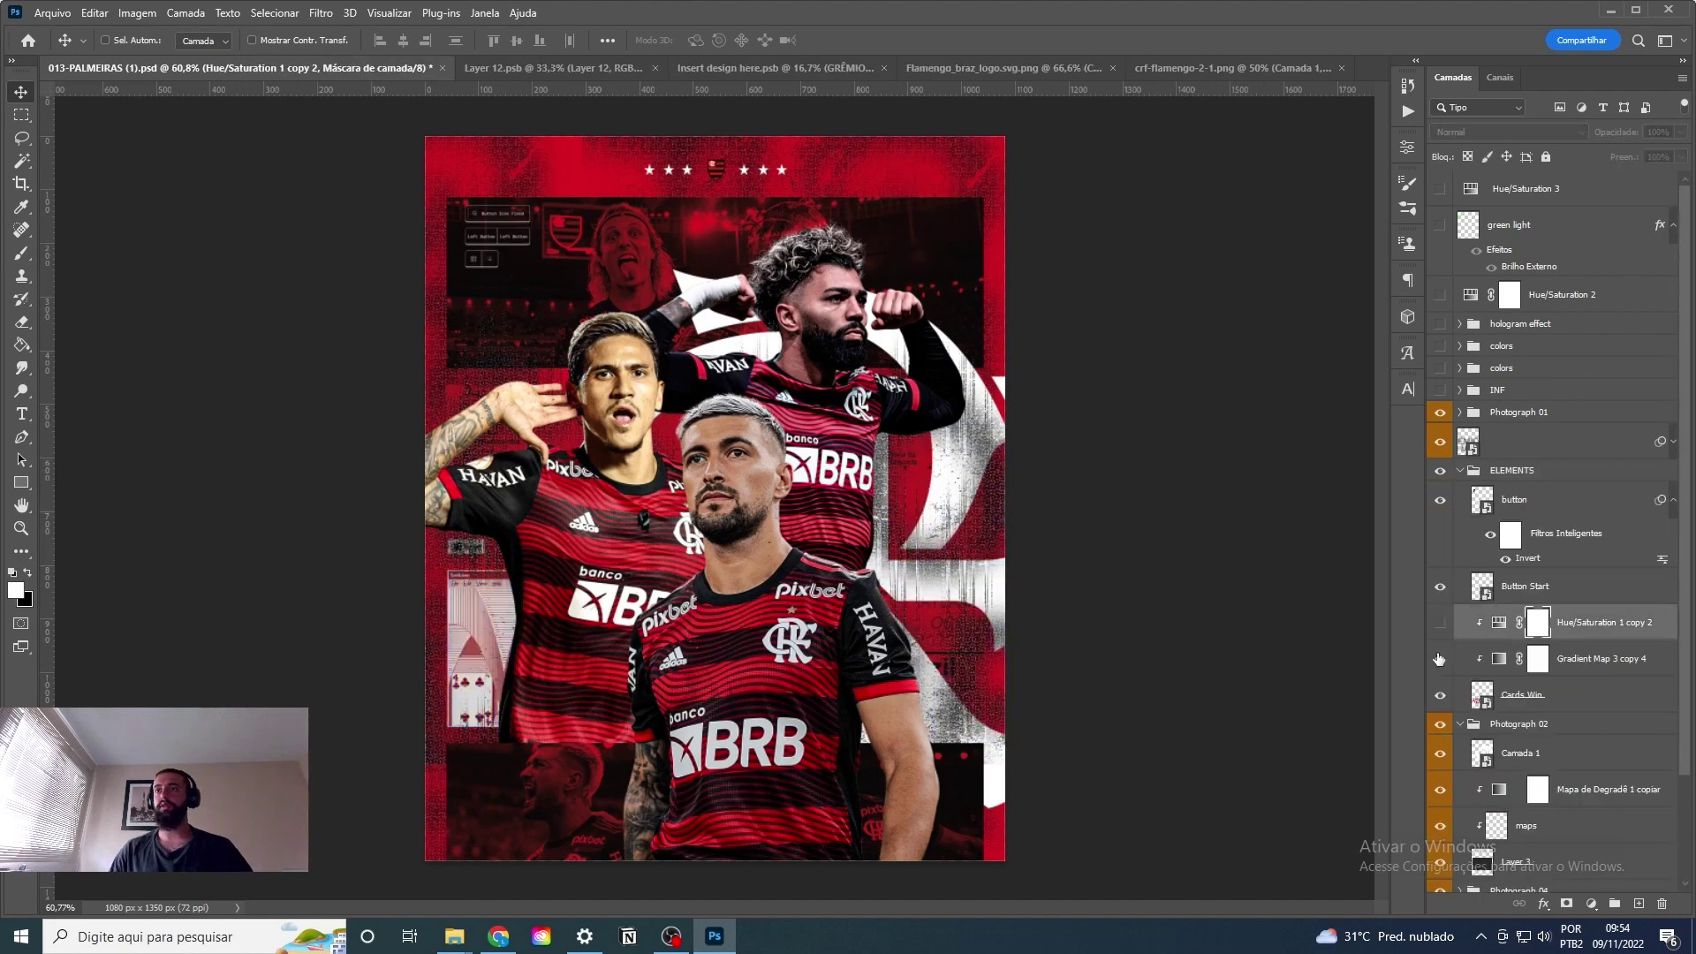
{"action": "scroll", "coordinate": [1554, 530], "scroll_direction": "down", "scroll_amount": 2}
{"action": "double_click", "coordinate": [1499, 586]}
{"action": "left_click", "coordinate": [1358, 140]}
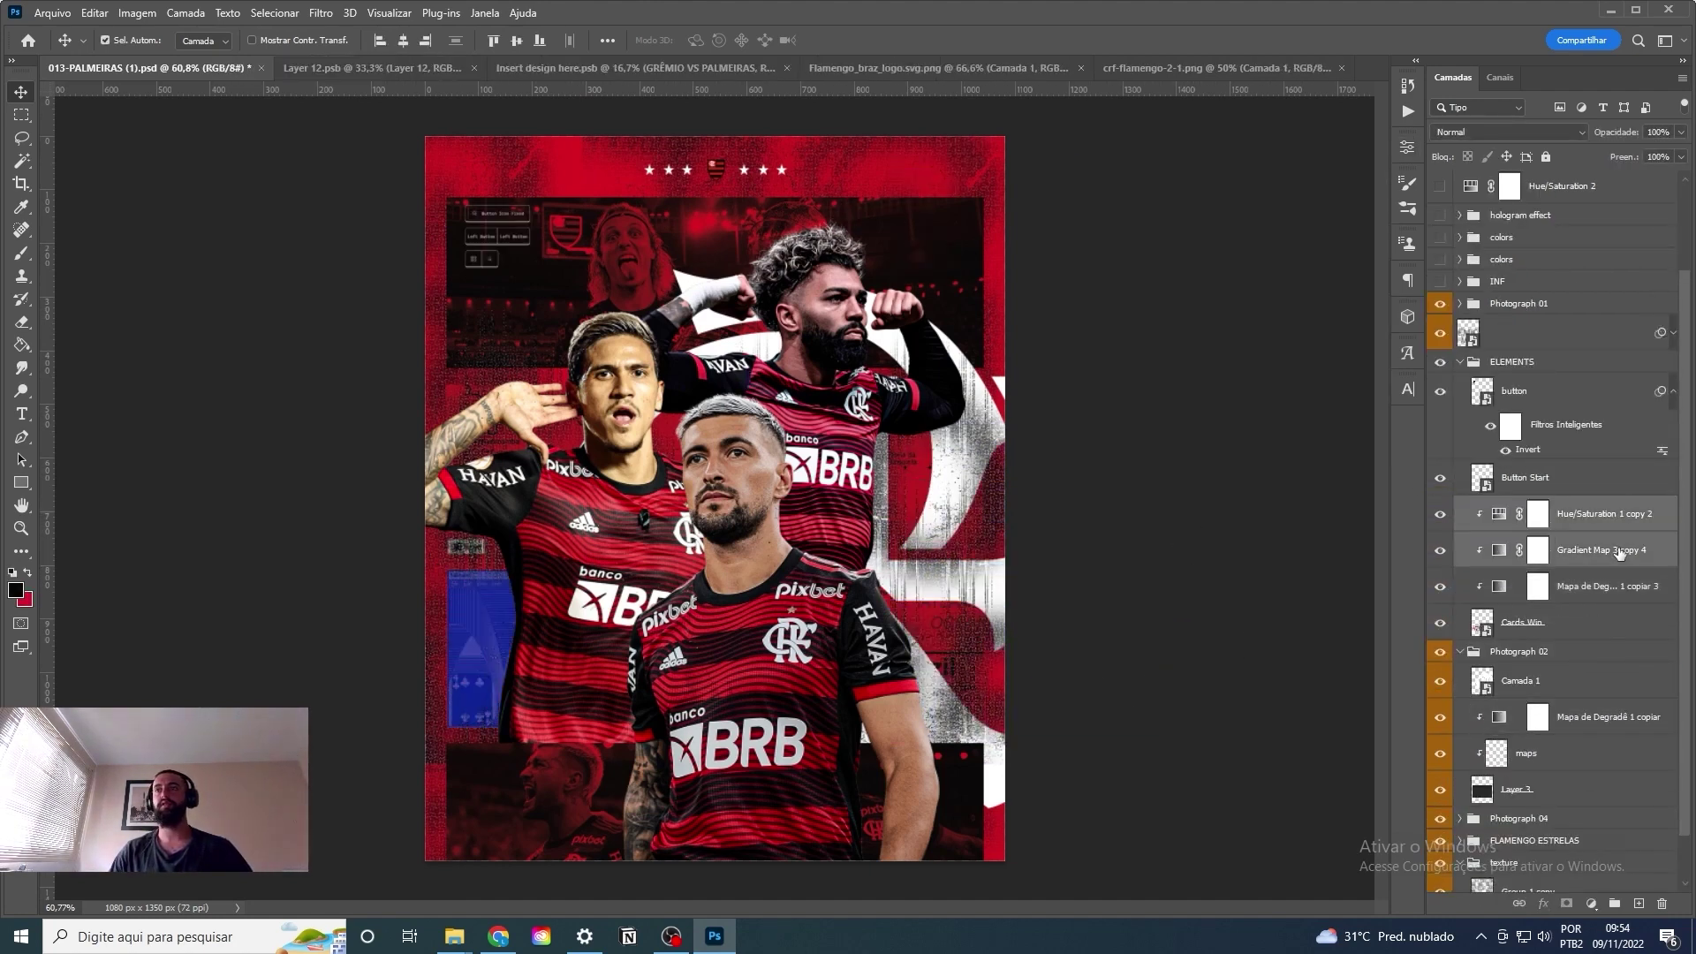
{"action": "left_click", "coordinate": [1515, 391]}
Set the button layer to Clarear (Lighten), brighten it with Levels, and move the club logo.
{"action": "left_click", "coordinate": [1506, 132]}
{"action": "left_click", "coordinate": [1498, 275]}
{"action": "key", "text": "ctrl+l"}
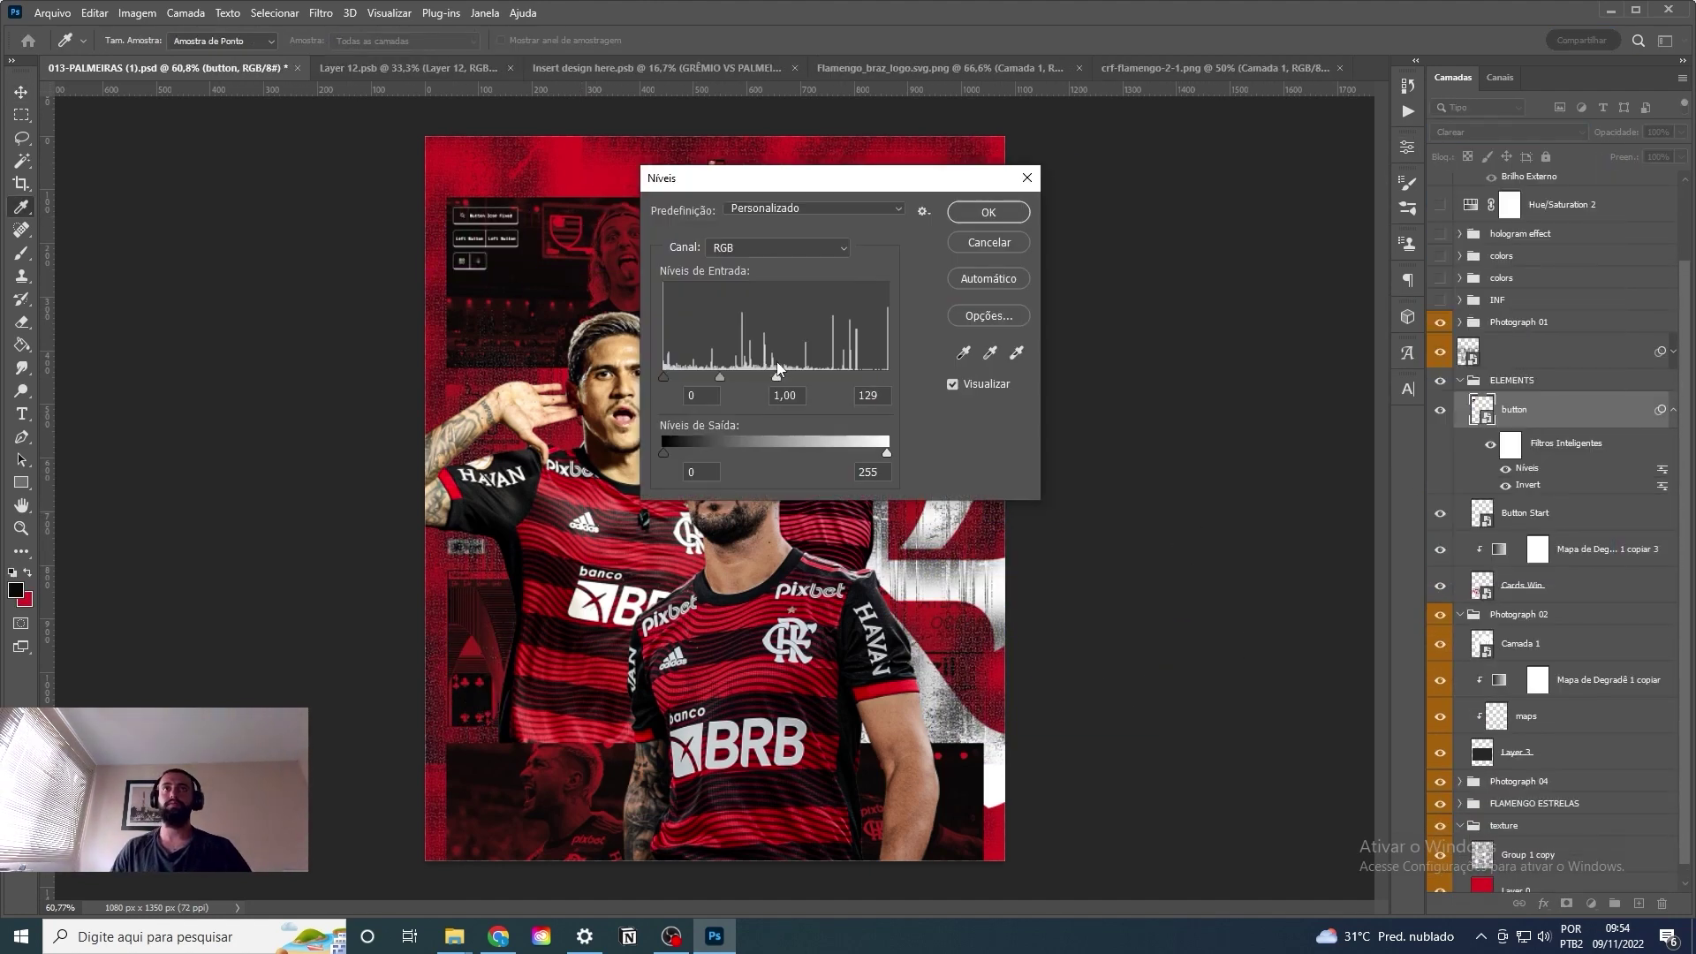
{"action": "left_click", "coordinate": [994, 212]}
{"action": "key", "text": "ctrl+i"}
{"action": "key", "text": "ctrl+z"}
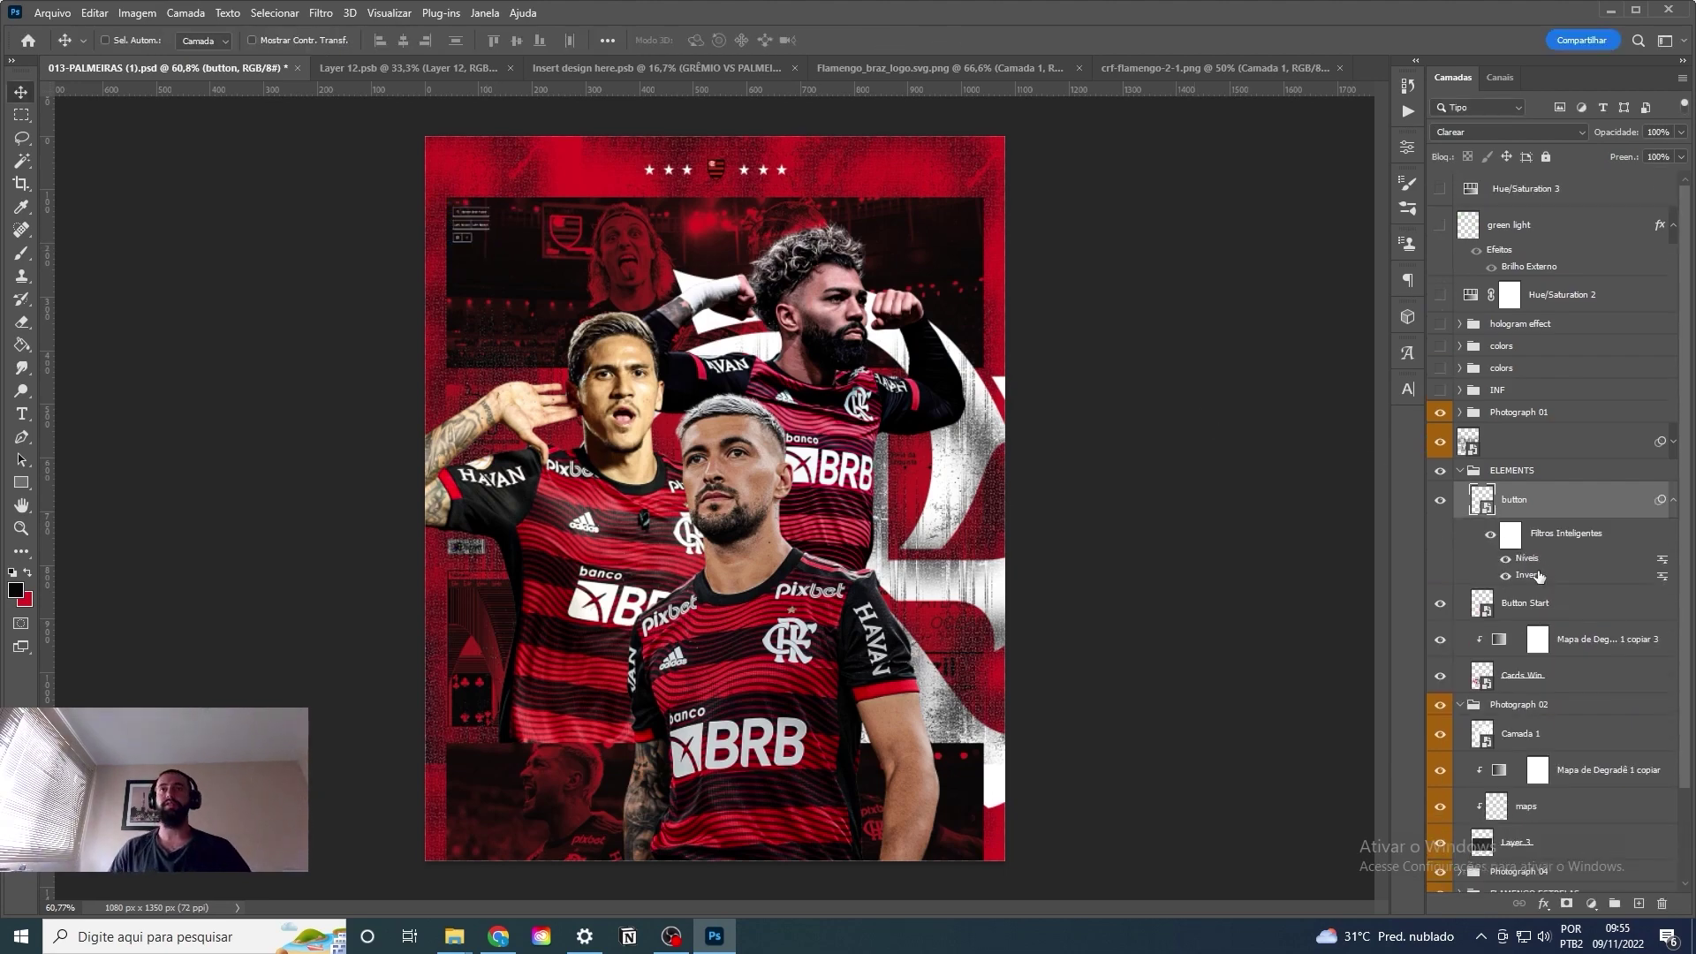
{"action": "left_click_drag", "start_coordinate": [795, 565], "coordinate": [720, 510]}
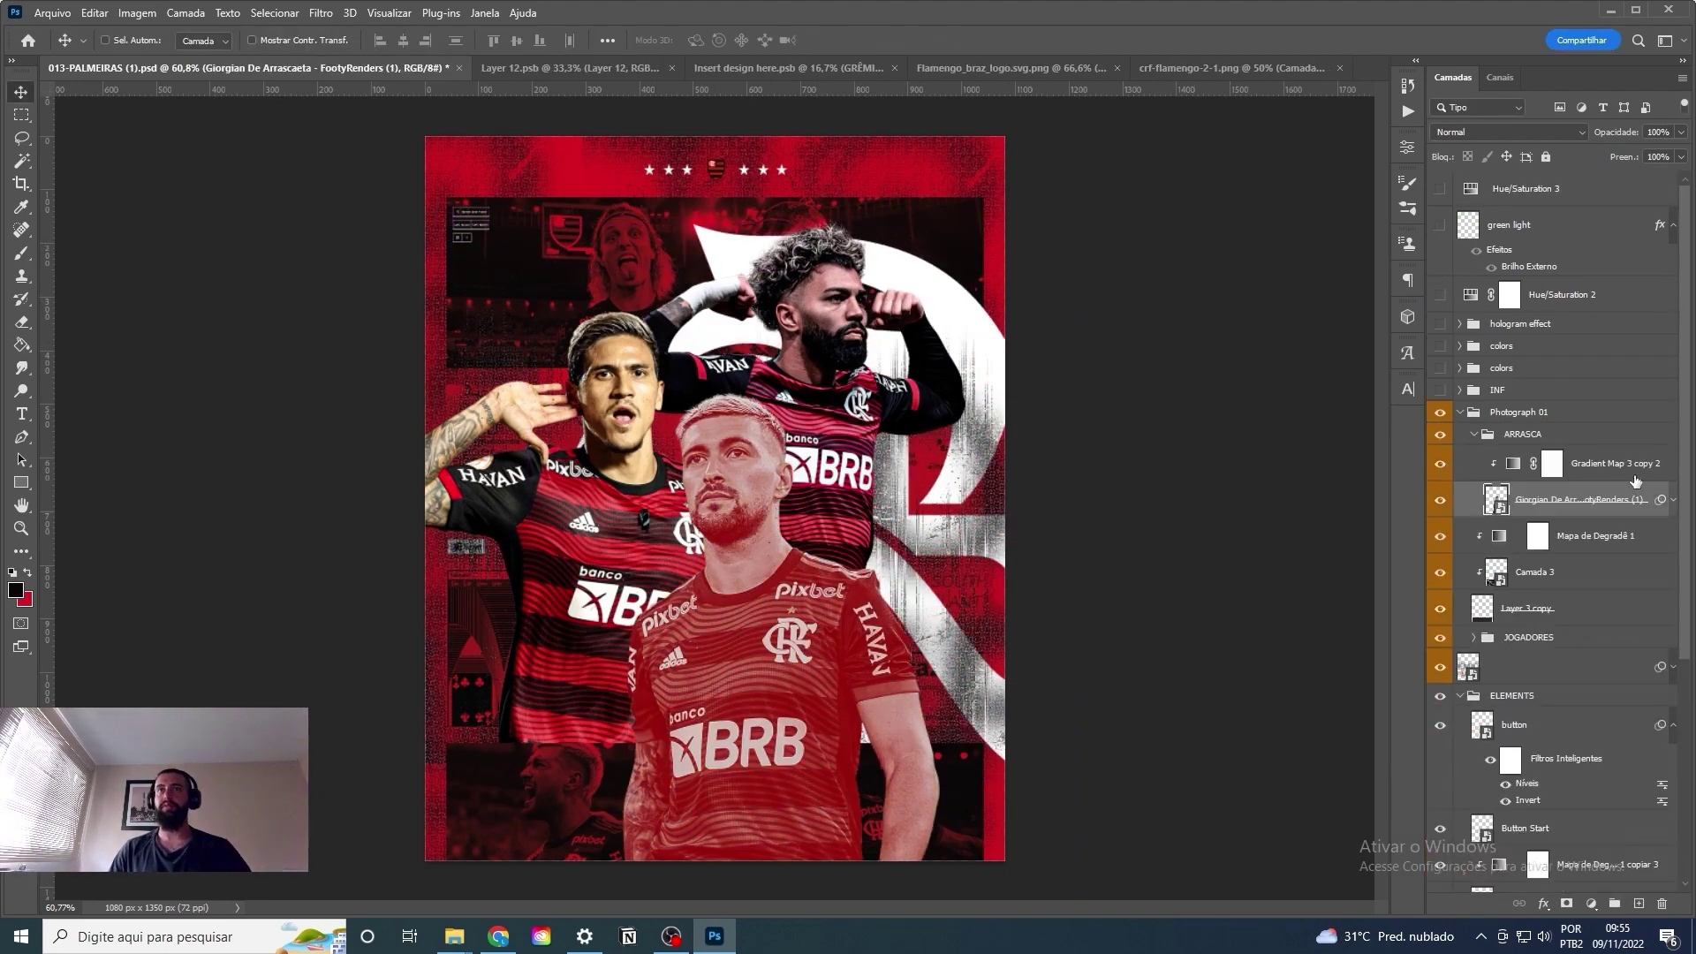
Add a red gradient map on Arrascaeta, trying blend modes and 27% opacity.
{"action": "mouse_move", "coordinate": [1582, 864]}
{"action": "left_mouse_down"}
{"action": "mouse_move", "coordinate": [1514, 475]}
{"action": "mouse_move", "coordinate": [1592, 556]}
{"action": "left_mouse_up"}
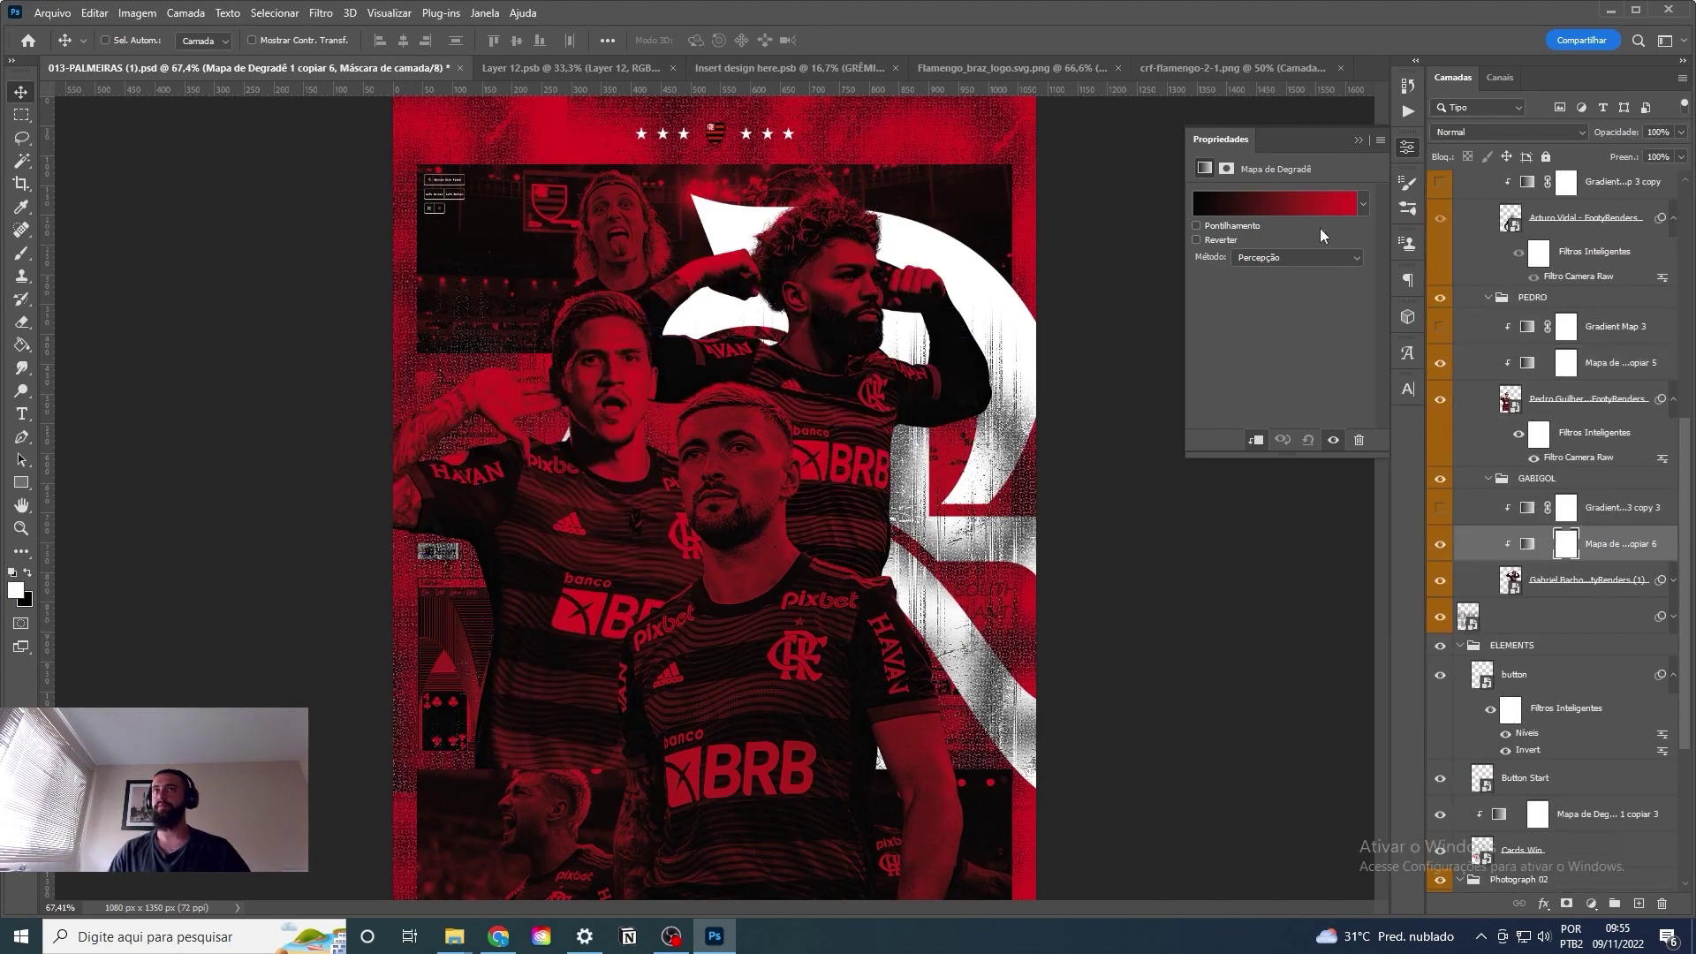
{"action": "scroll", "coordinate": [715, 498], "scroll_direction": "down", "scroll_amount": 2}
{"action": "left_click", "coordinate": [1555, 132]}
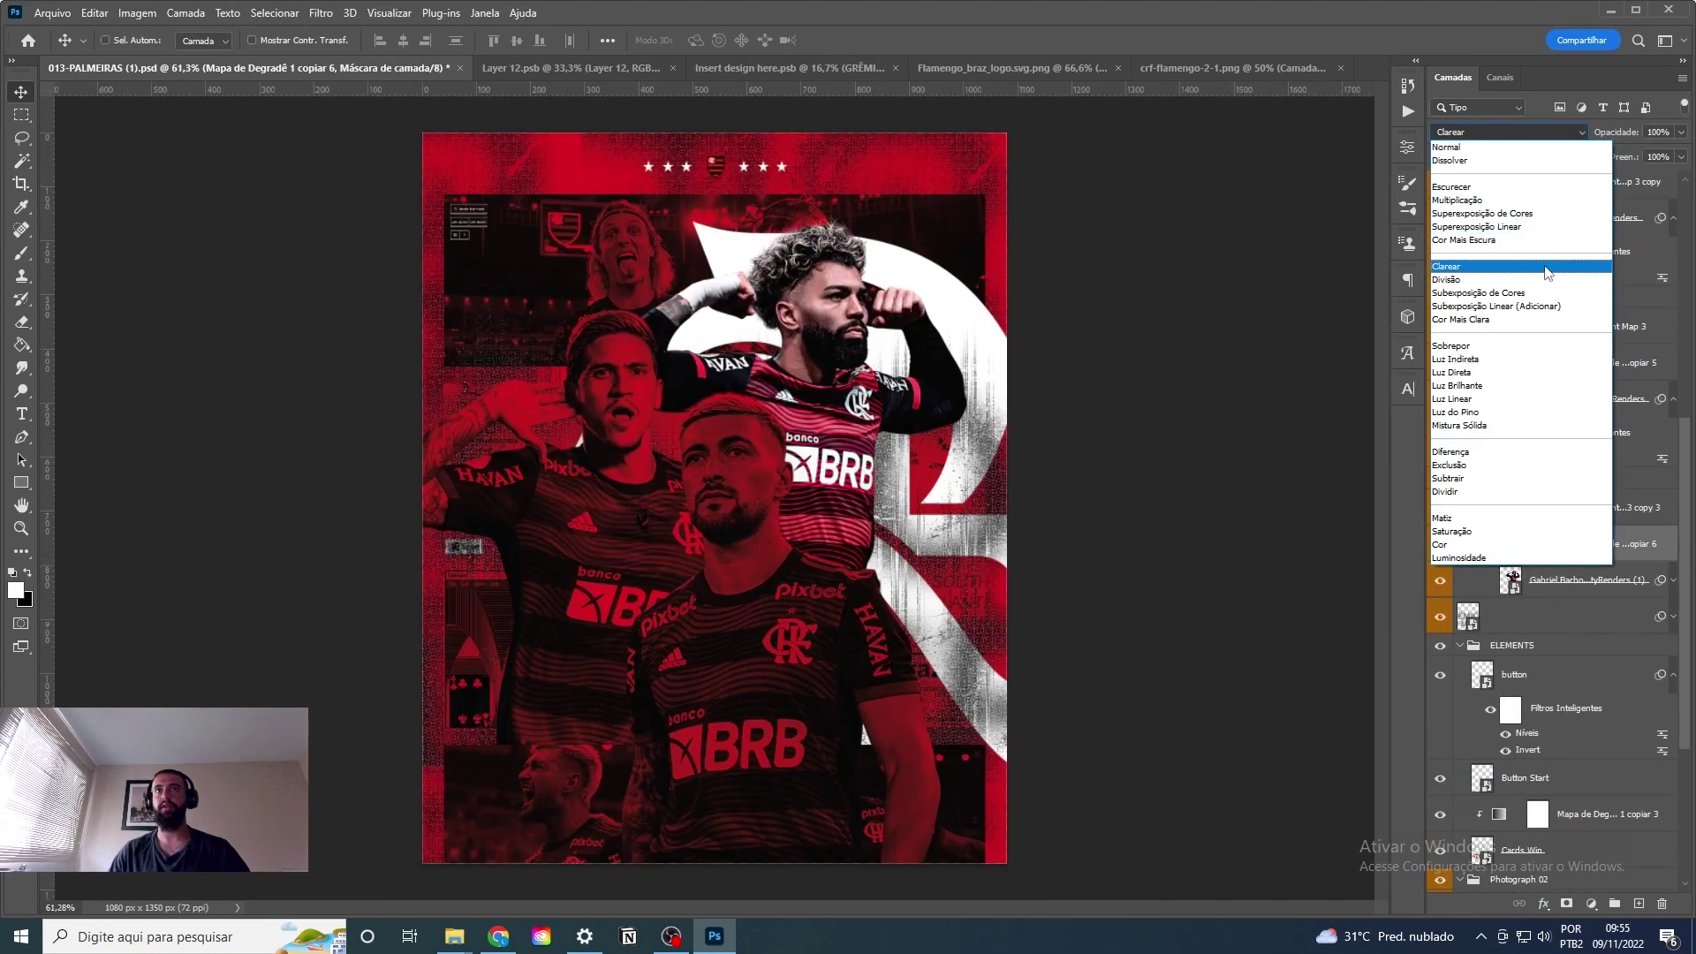
{"action": "left_click", "coordinate": [1554, 131]}
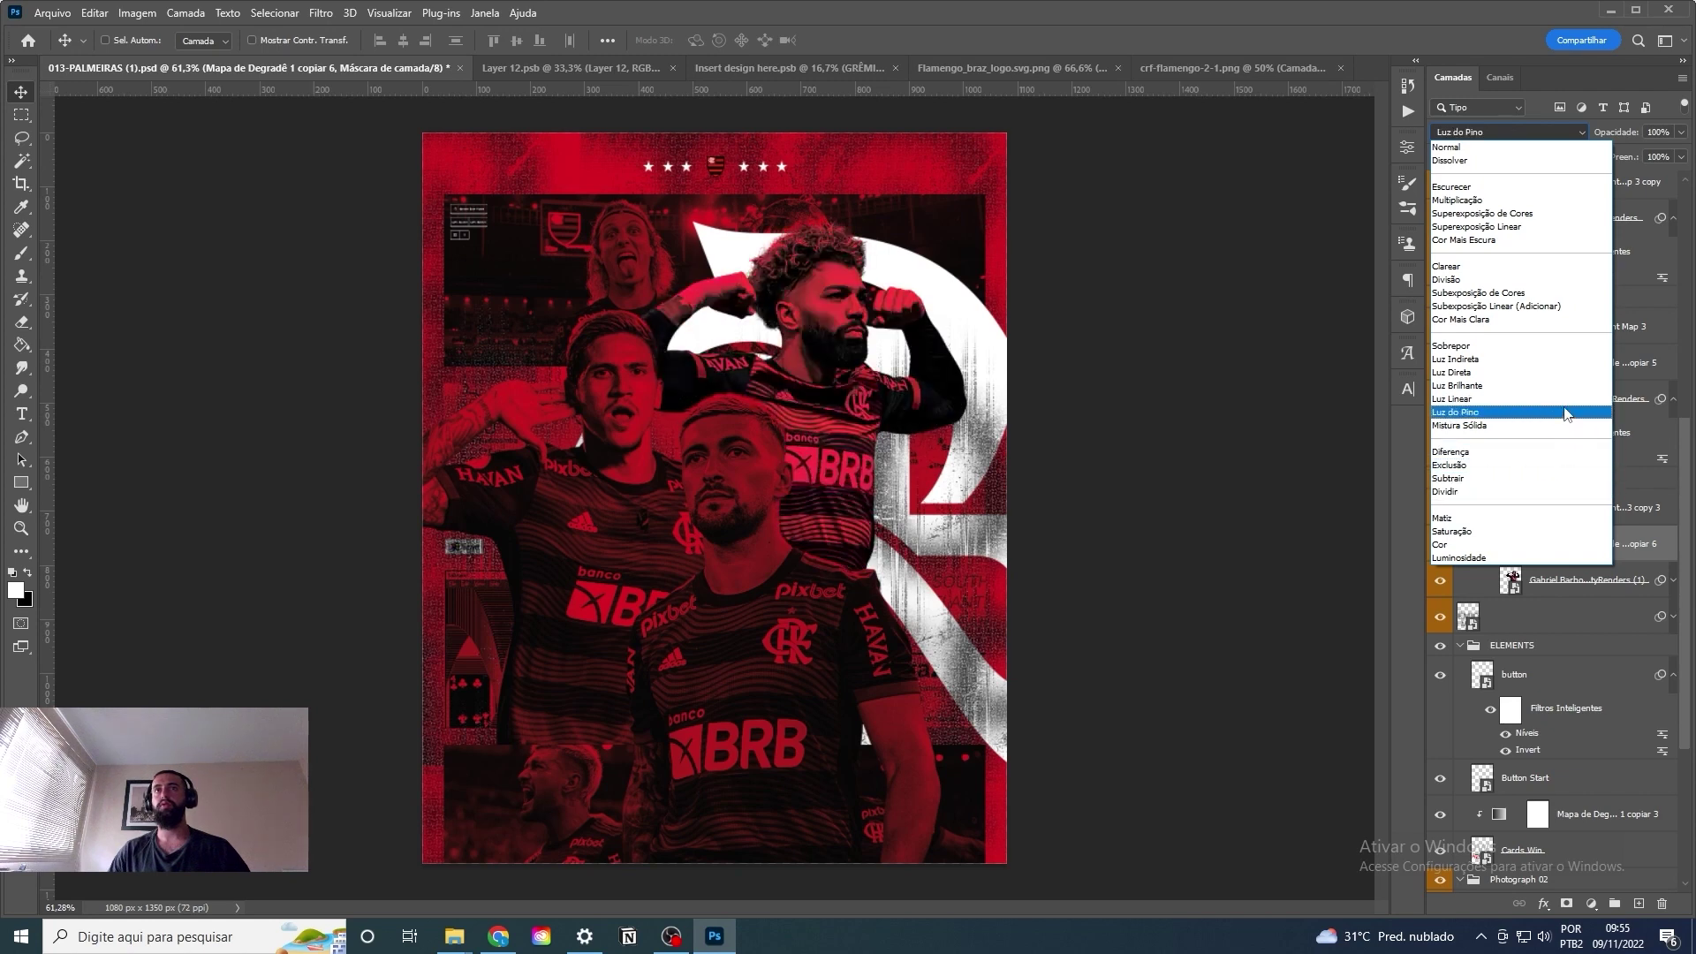
{"action": "left_click", "coordinate": [1455, 358]}
{"action": "key", "text": "2"}
{"action": "key", "text": "7"}
Set the centre player's gradient map blend mode to Sobrepor (Overlay).
{"action": "left_click", "coordinate": [1555, 132]}
{"action": "left_click", "coordinate": [1547, 353]}
{"action": "scroll", "coordinate": [1555, 442], "scroll_direction": "up", "scroll_amount": 5}
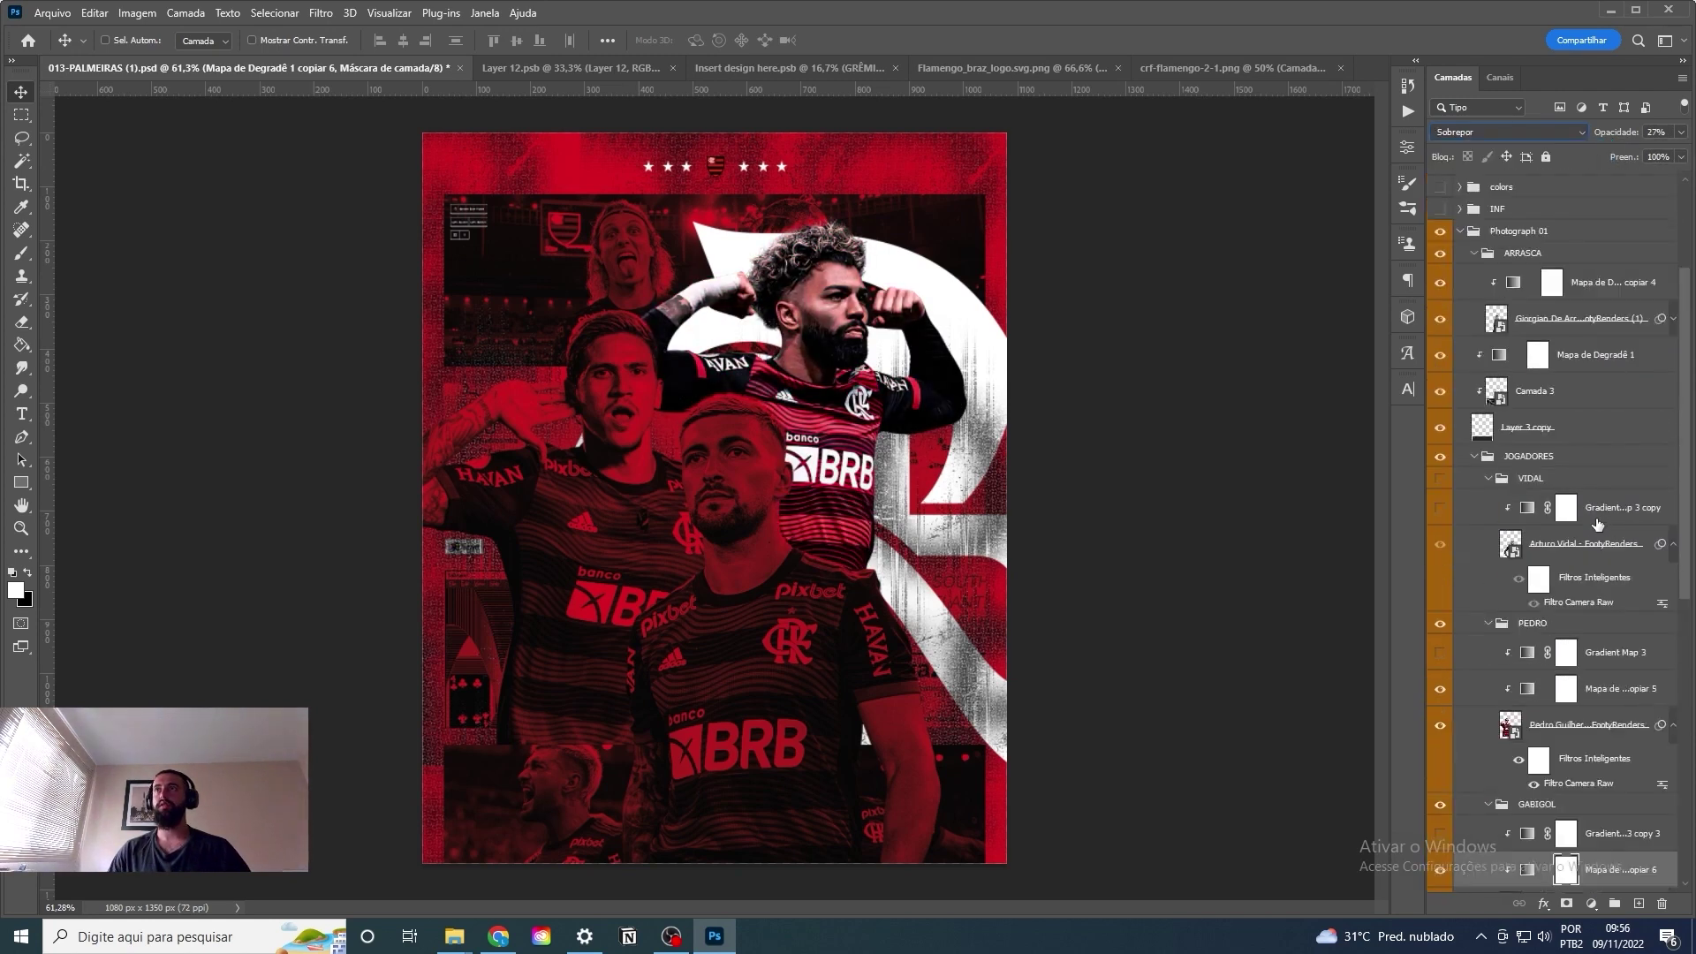
{"action": "left_click", "coordinate": [1608, 391]}
{"action": "left_click", "coordinate": [1555, 131]}
{"action": "left_click", "coordinate": [1484, 346]}
Delete Gradient Map 3 from the left player and select his cutout layer.
{"action": "scroll", "coordinate": [1555, 530], "scroll_direction": "down", "scroll_amount": 2}
{"action": "left_click", "coordinate": [1555, 132]}
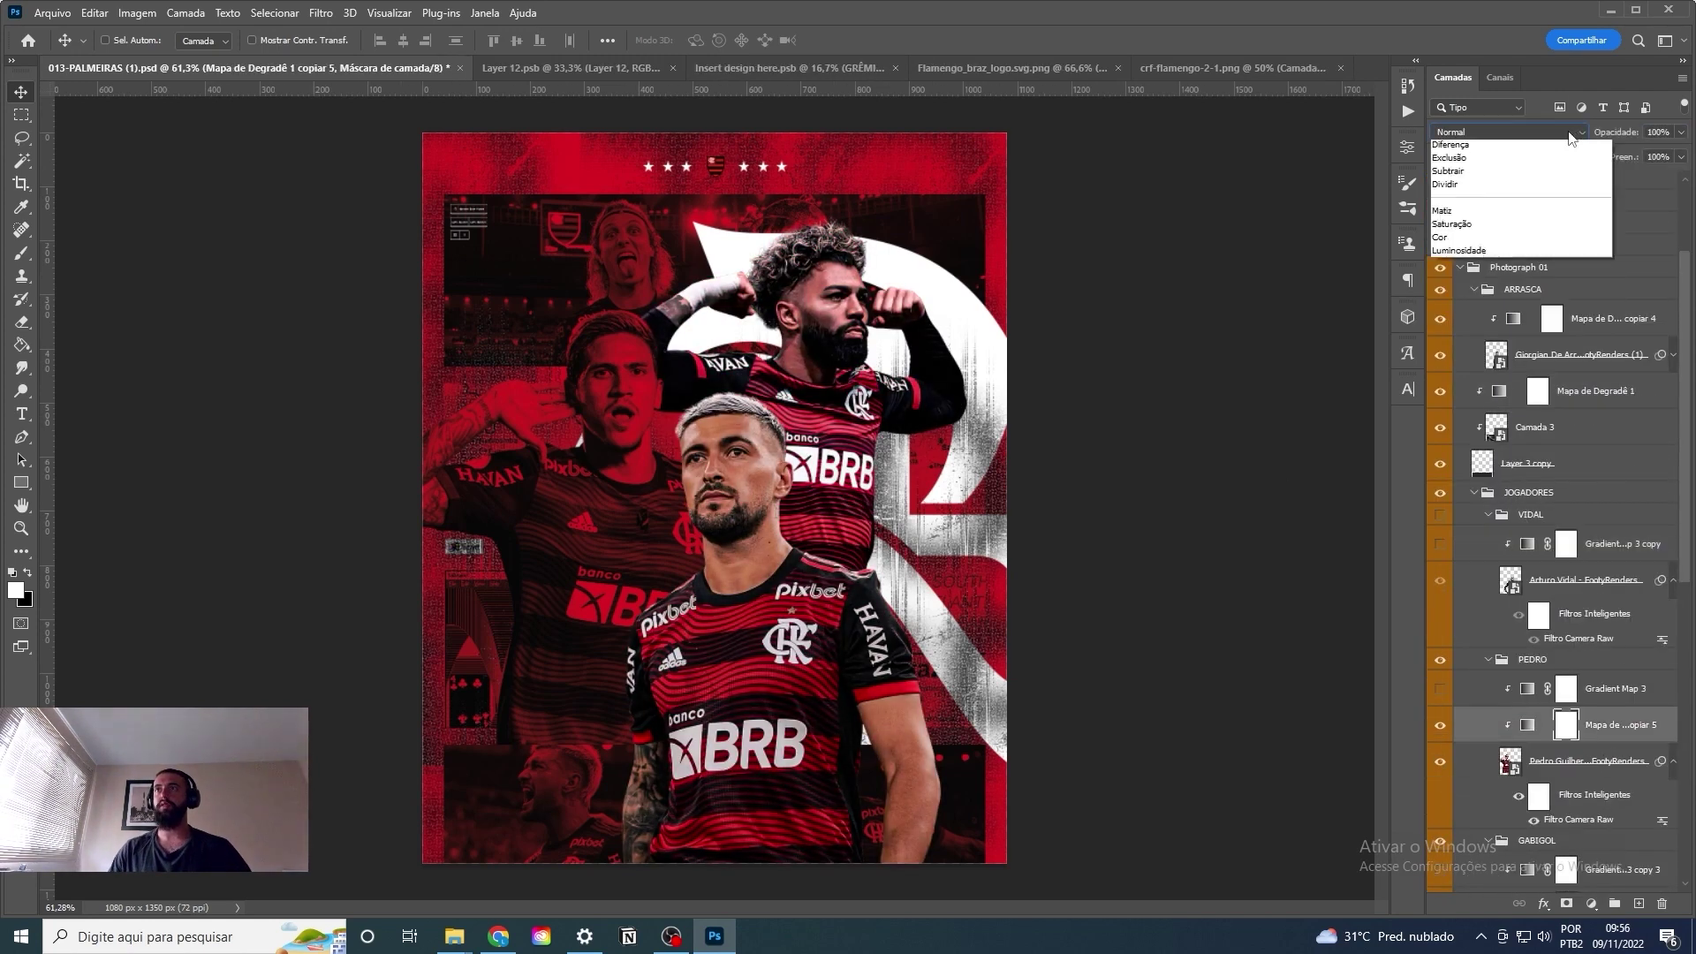
{"action": "left_click", "coordinate": [1501, 221]}
{"action": "left_click", "coordinate": [1585, 724]}
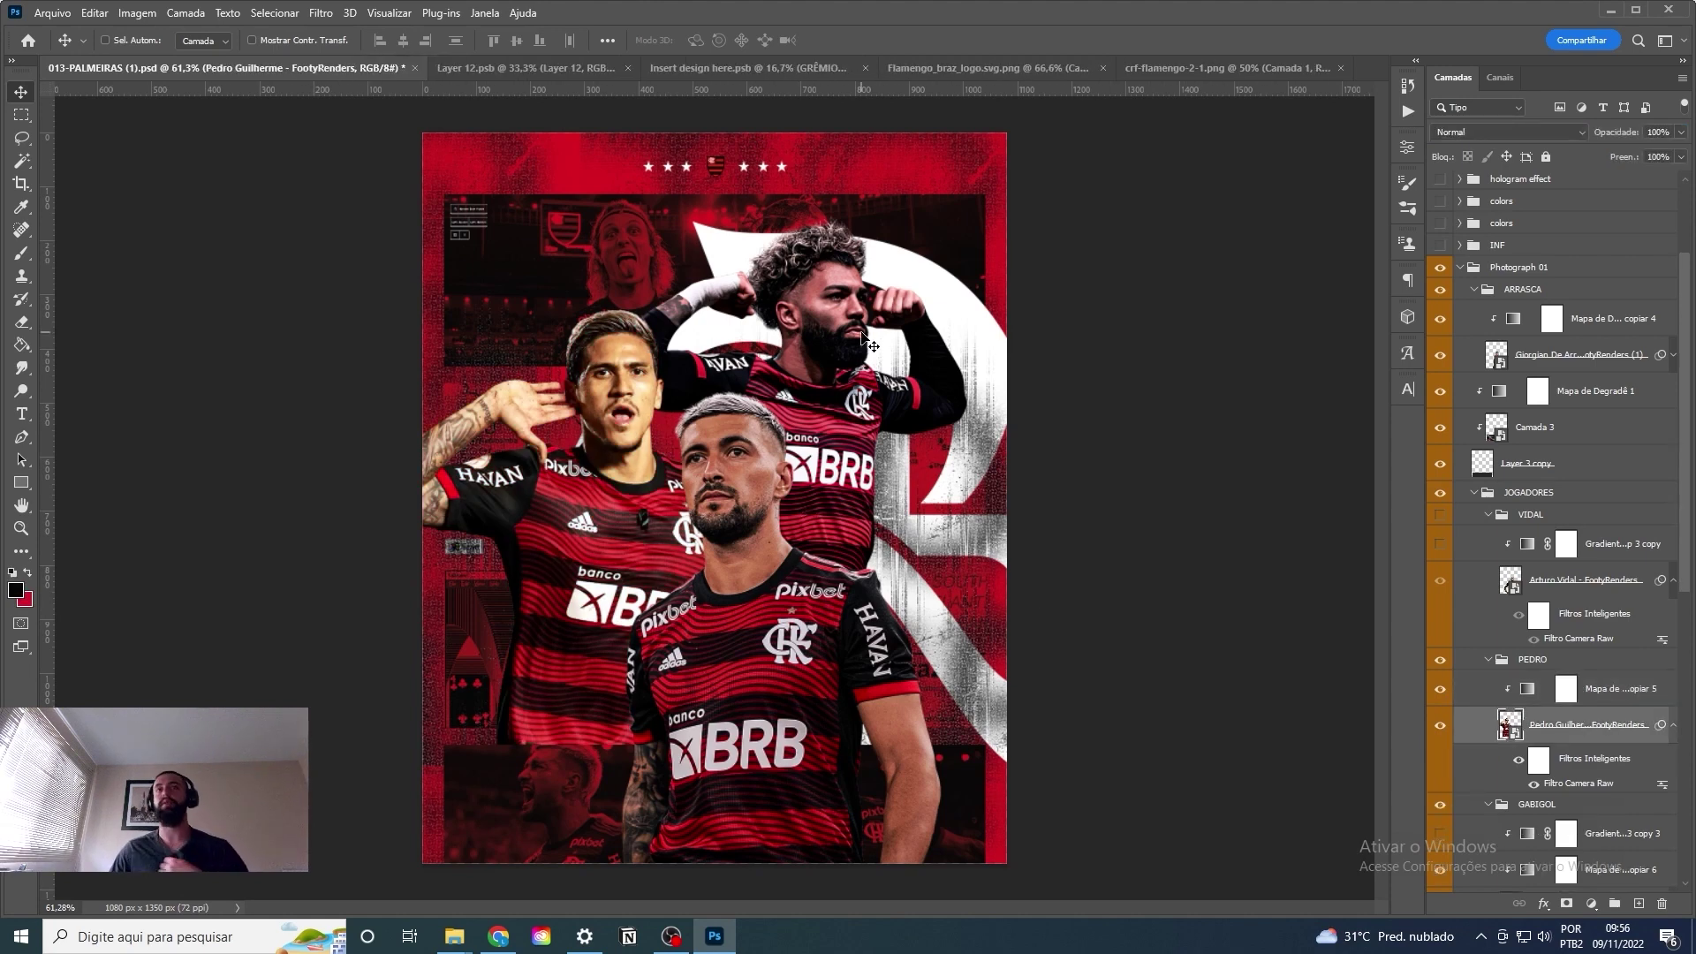
{"action": "left_click", "coordinate": [1592, 903]}
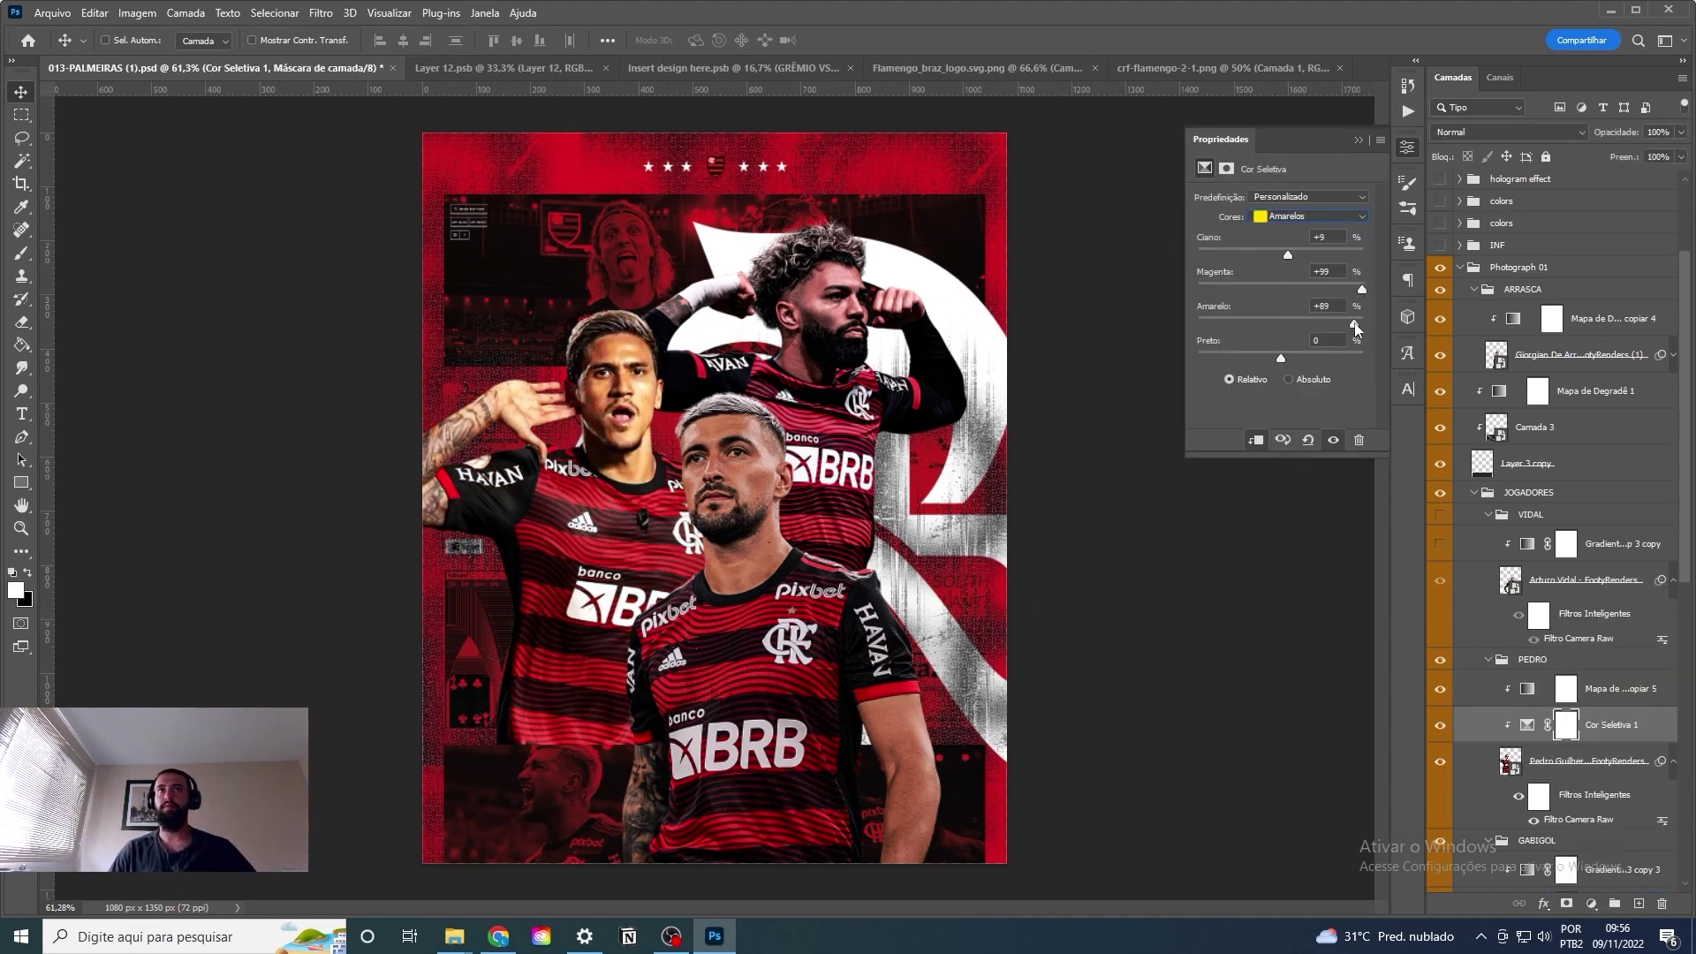
Clip a Selective Color layer to the centre player, yellows cyan +60 and less black.
{"action": "left_click", "coordinate": [1582, 354]}
{"action": "left_click", "coordinate": [1592, 903]}
{"action": "left_click", "coordinate": [1586, 875]}
{"action": "left_click_drag", "start_coordinate": [1281, 254], "coordinate": [1333, 256]}
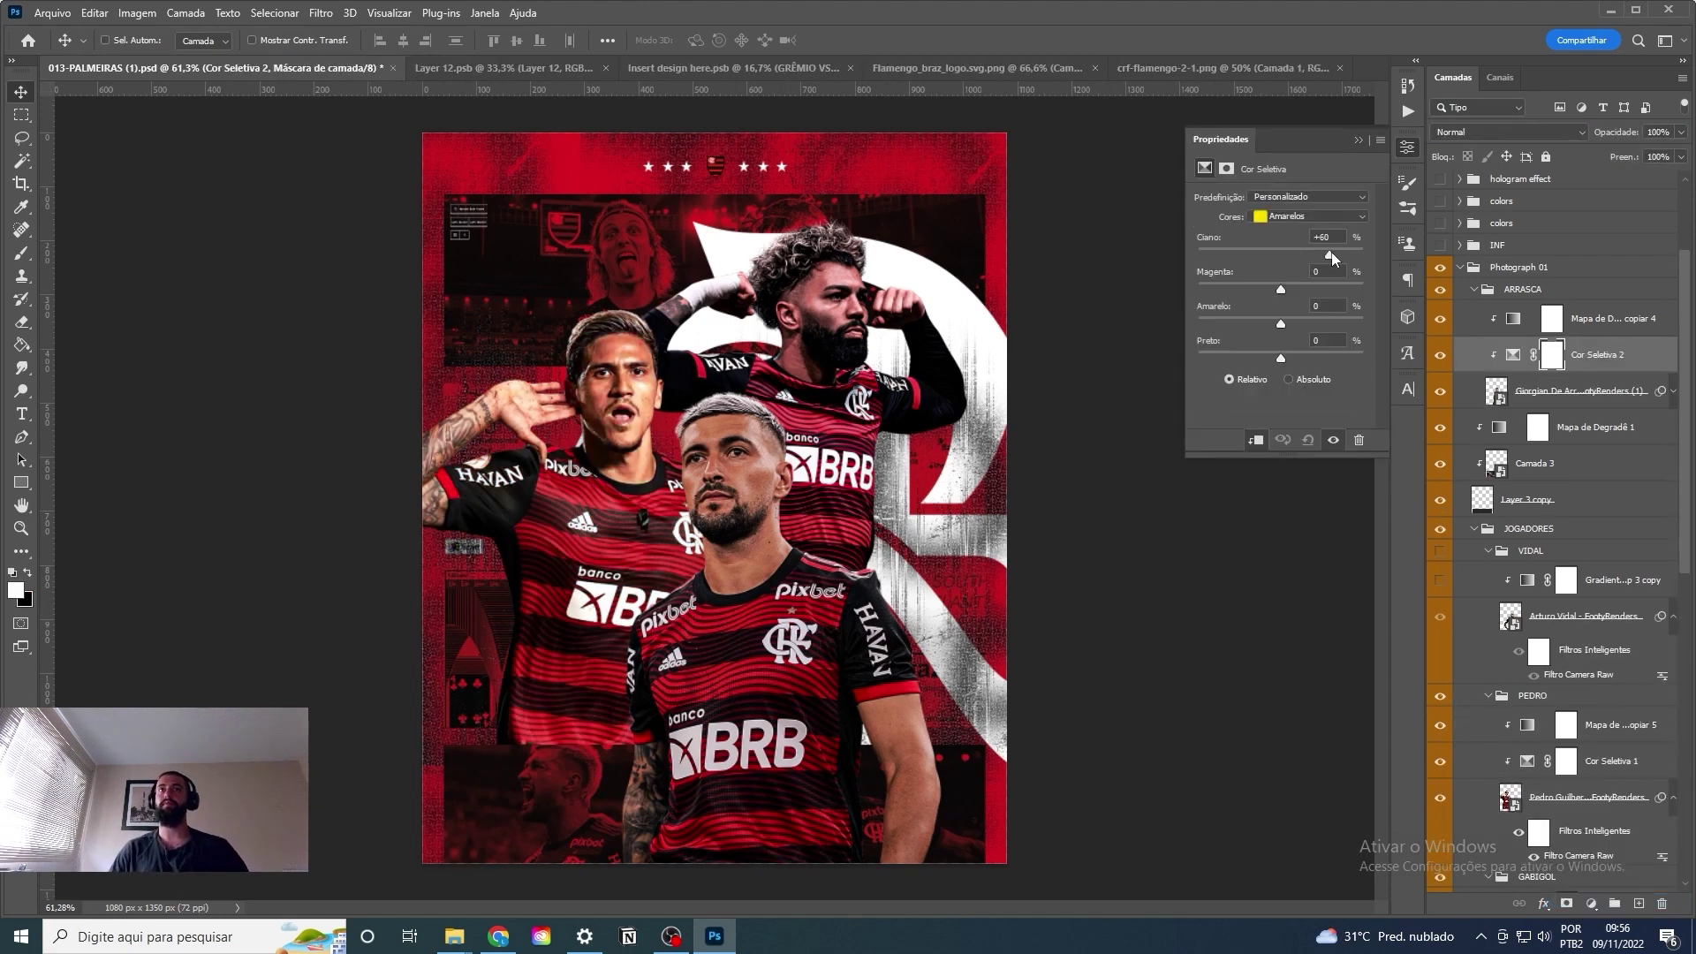
{"action": "left_click_drag", "start_coordinate": [1281, 358], "coordinate": [1231, 359]}
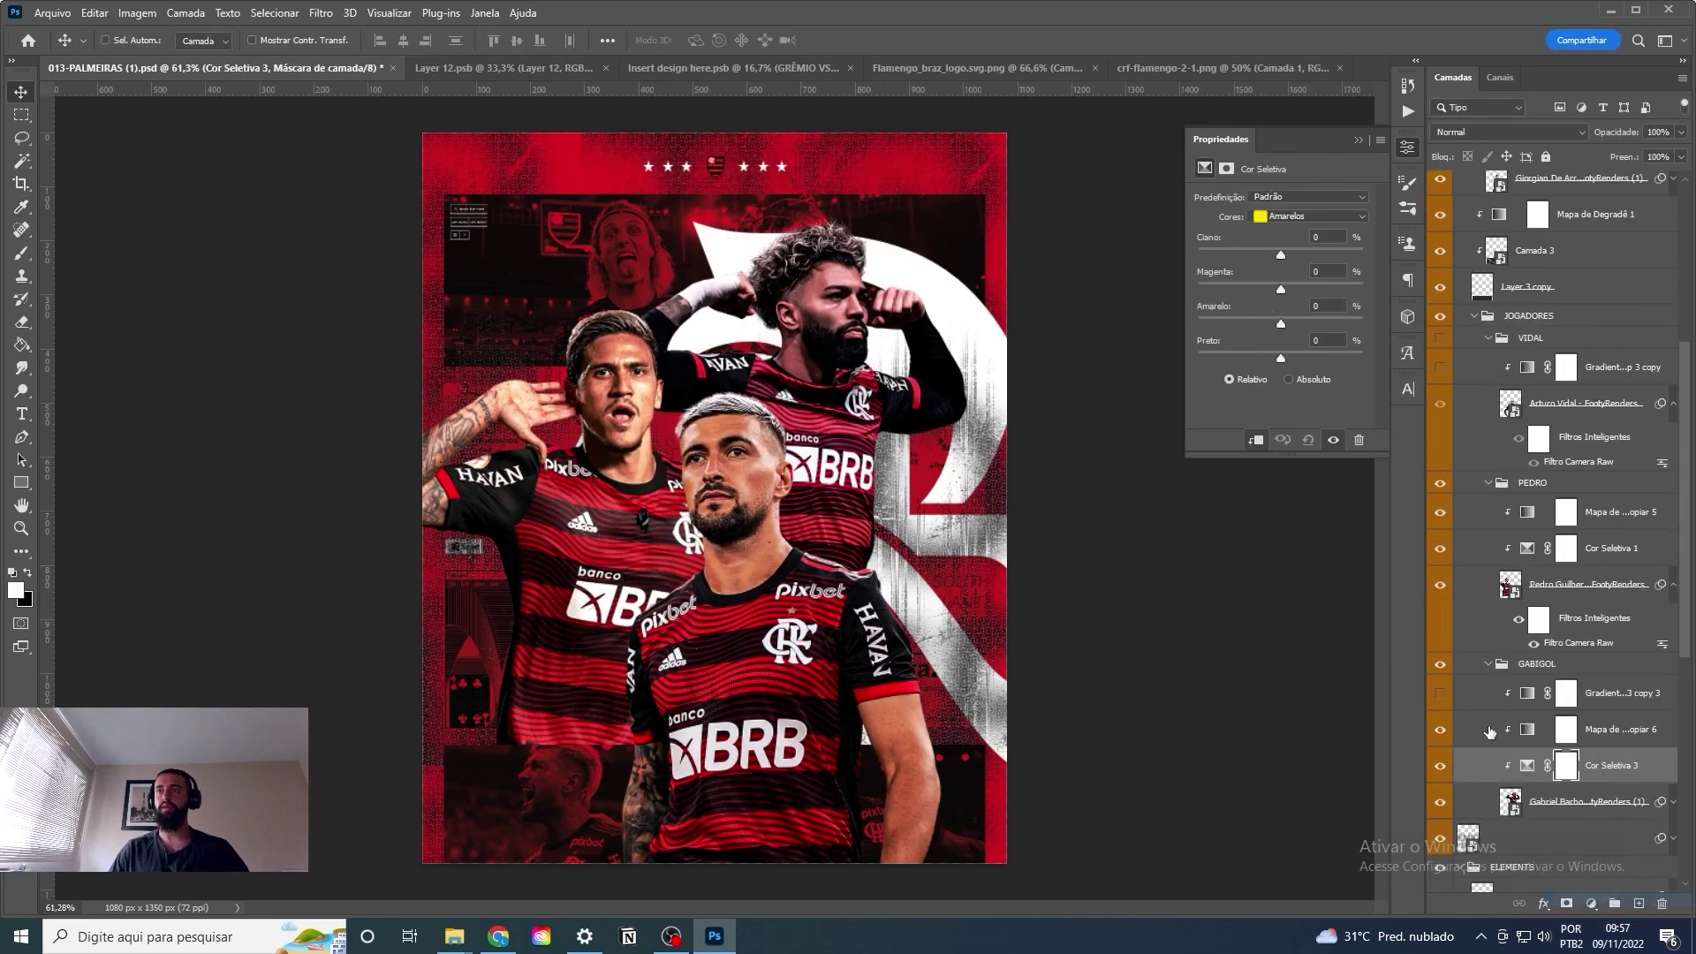
Check the reds range, return to yellows, and duplicate the back player's cutout layer.
{"action": "left_click", "coordinate": [1312, 217]}
{"action": "left_click", "coordinate": [1276, 231]}
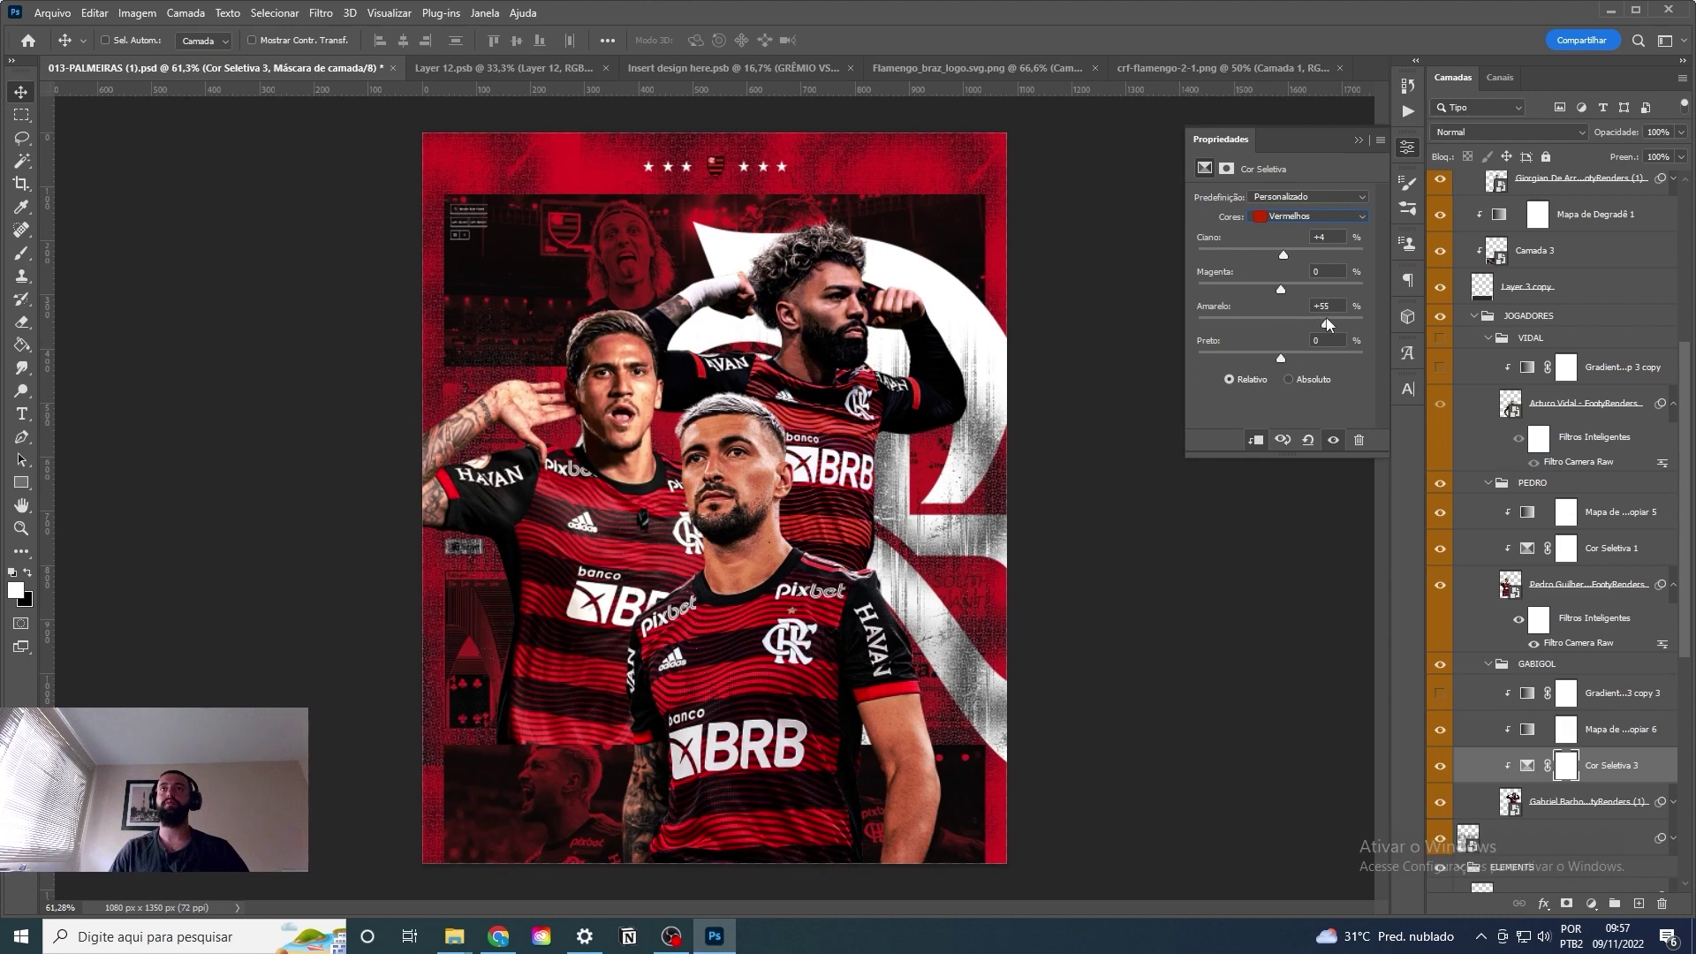
{"action": "left_click", "coordinate": [1306, 246]}
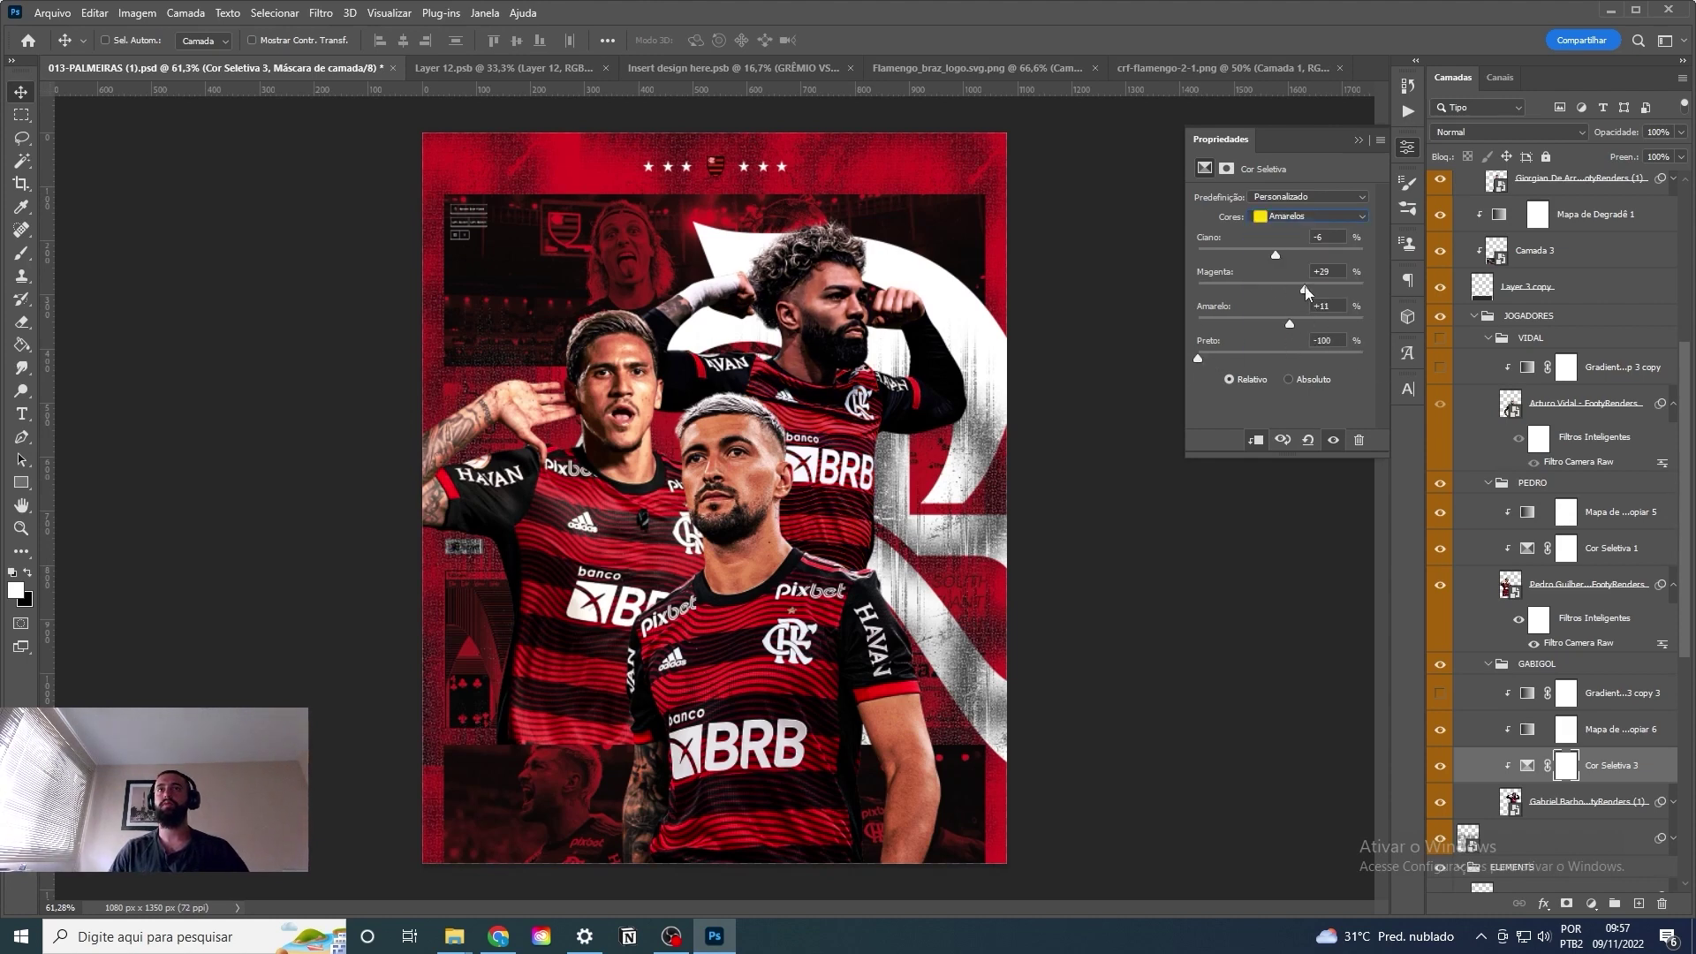
{"action": "left_click", "coordinate": [1581, 801]}
{"action": "key", "text": "ctrl+j"}
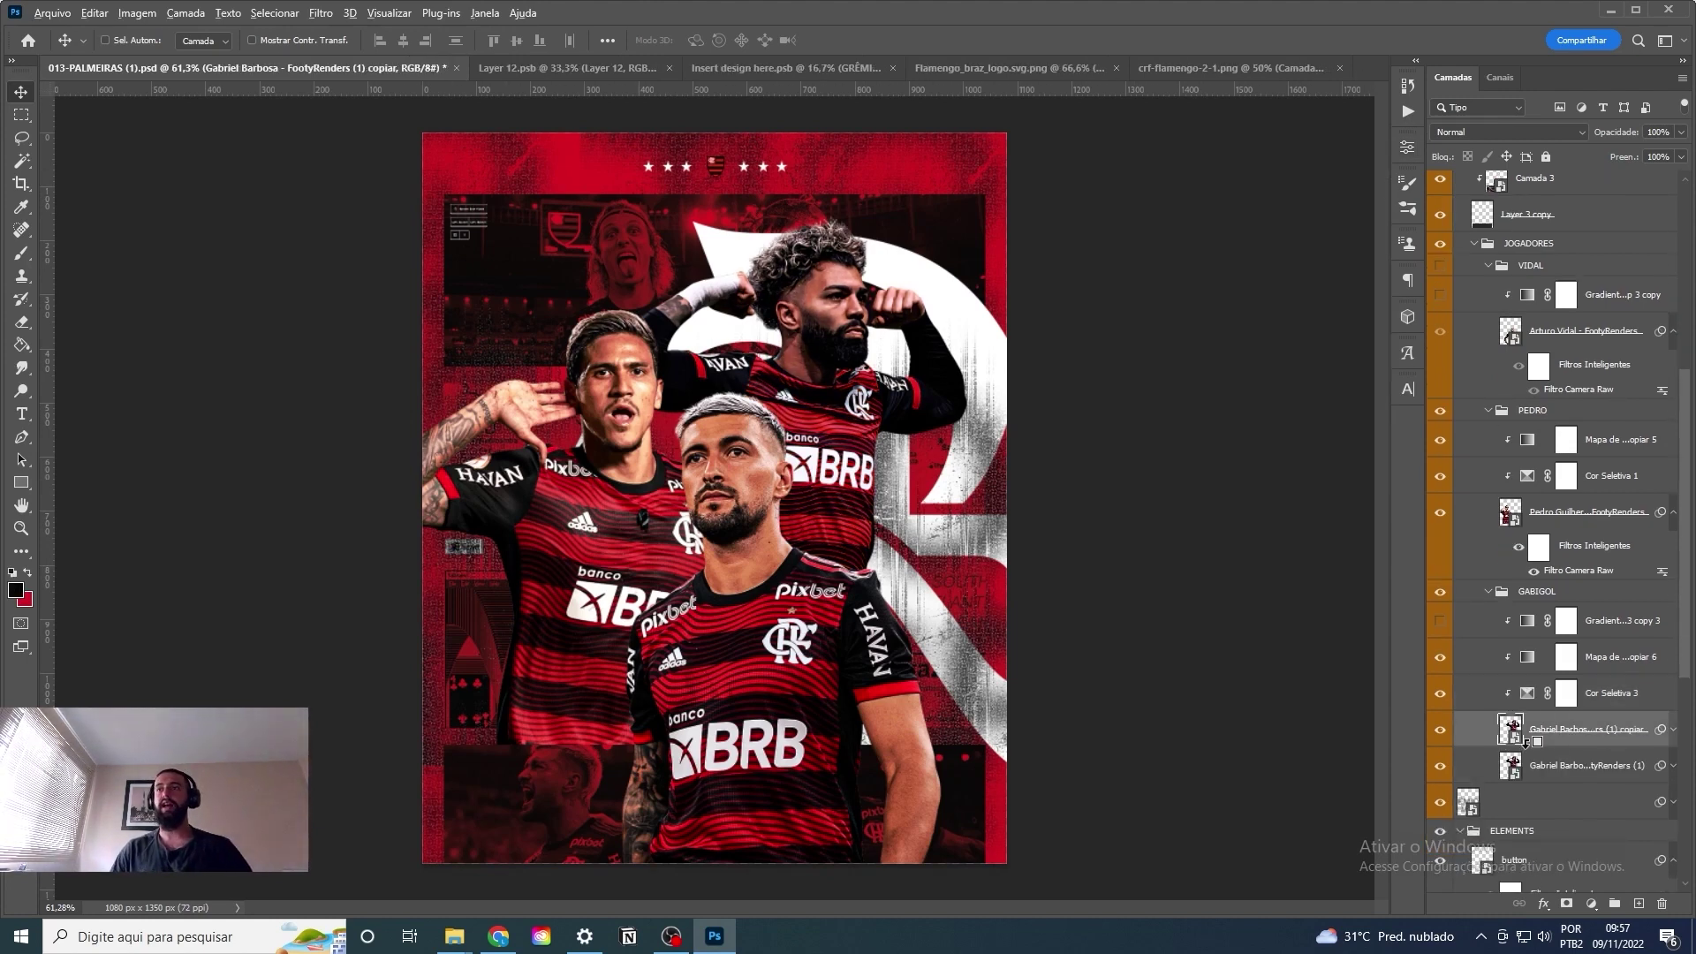
Clip the cutout copy, set it to Luz Indireta (Soft Light), and Gaussian-blur it 3.2 px.
{"action": "left_click", "coordinate": [1524, 746], "text": "alt"}
{"action": "left_click", "coordinate": [1506, 131]}
{"action": "left_click", "coordinate": [1502, 362]}
{"action": "left_click", "coordinate": [321, 13]}
{"action": "left_click", "coordinate": [618, 313]}
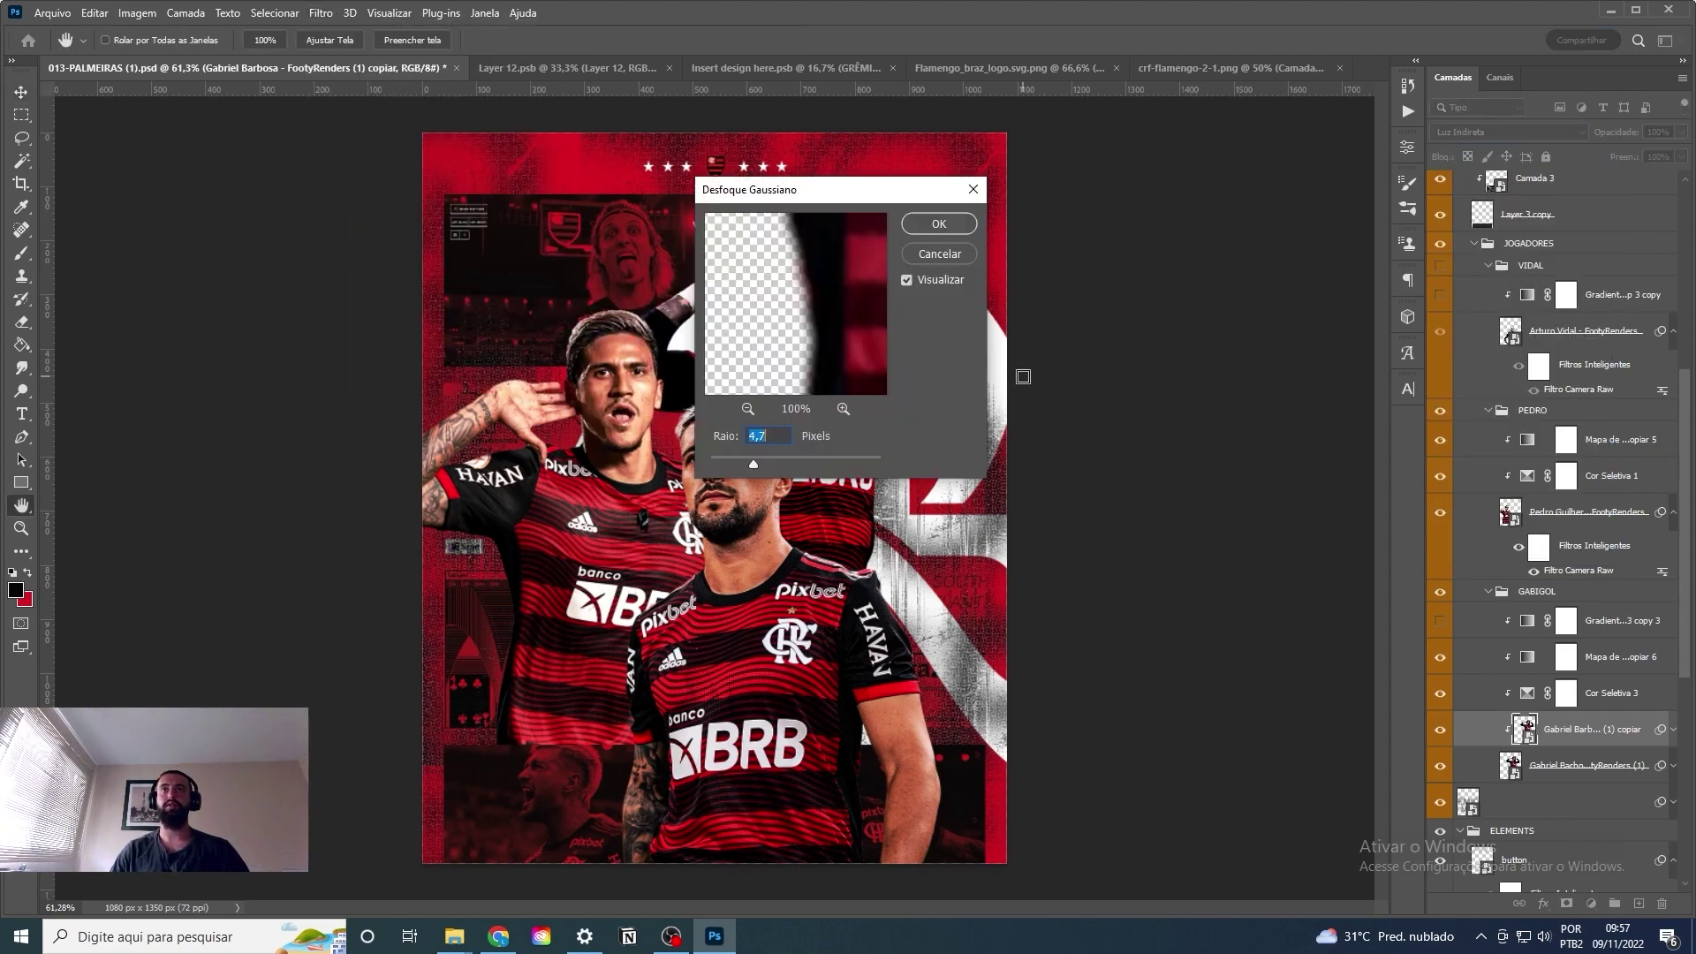
{"action": "left_click_drag", "start_coordinate": [839, 189], "coordinate": [1317, 295]}
{"action": "left_click_drag", "start_coordinate": [1230, 570], "coordinate": [1217, 575]}
{"action": "left_click", "coordinate": [1414, 362]}
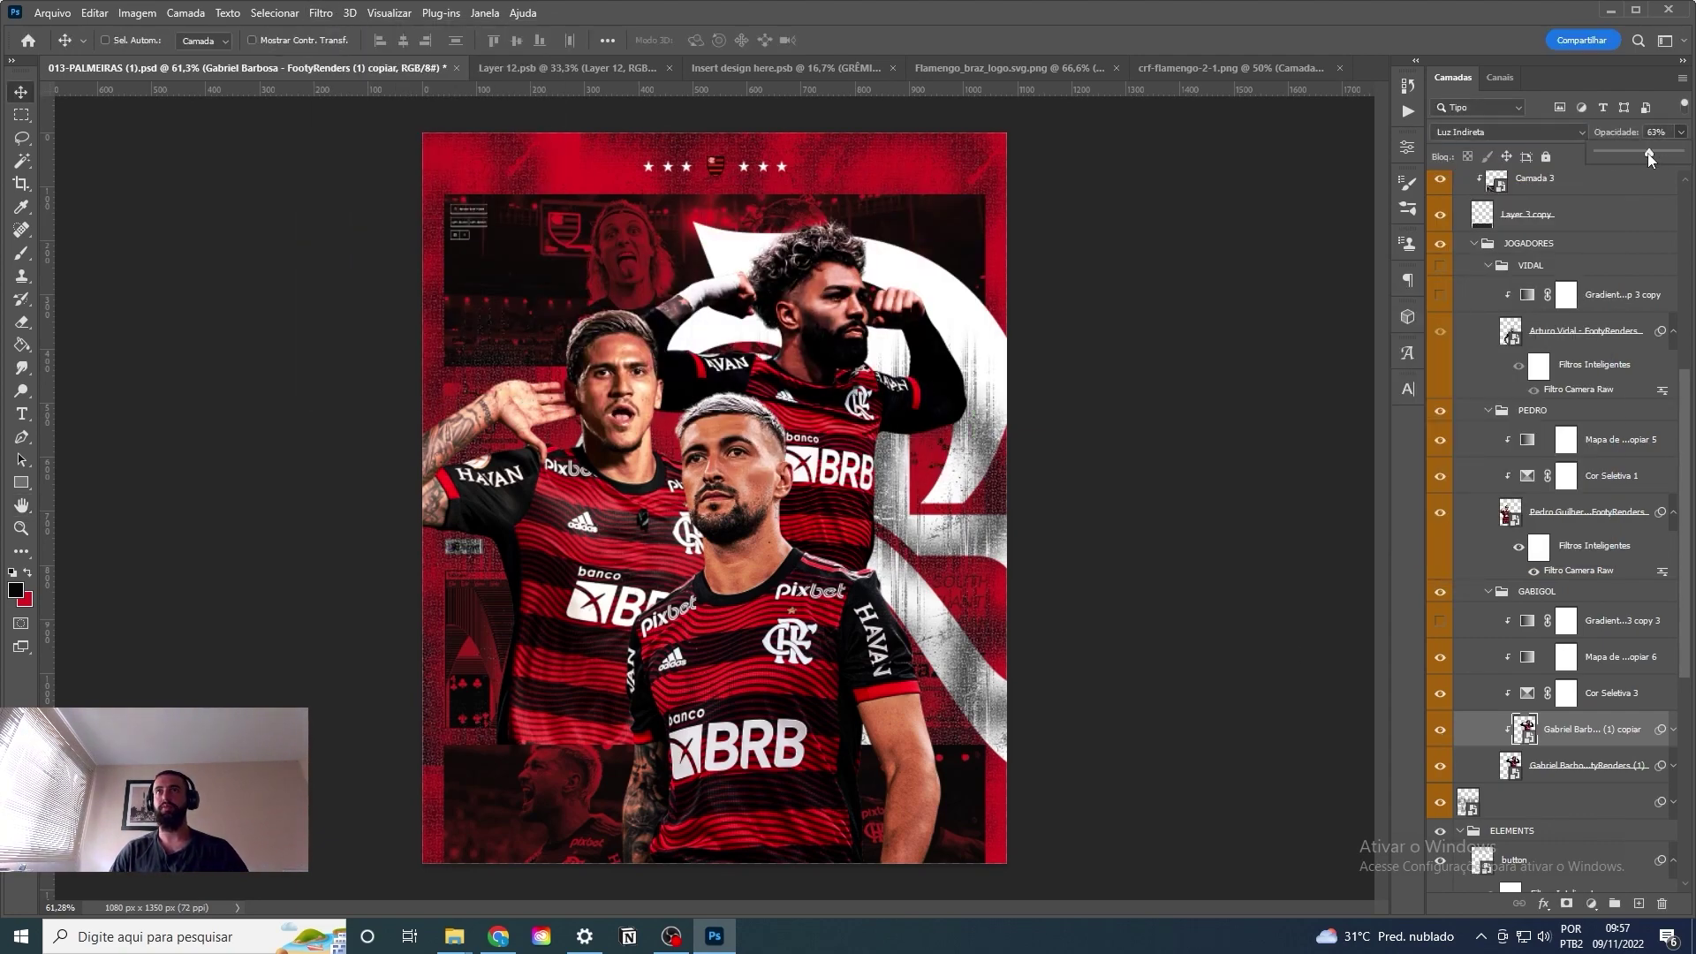
Adjust the centre player's duplicate layer with Levels.
{"action": "scroll", "coordinate": [1555, 442], "scroll_direction": "up", "scroll_amount": 3}
{"action": "left_click", "coordinate": [1582, 262]}
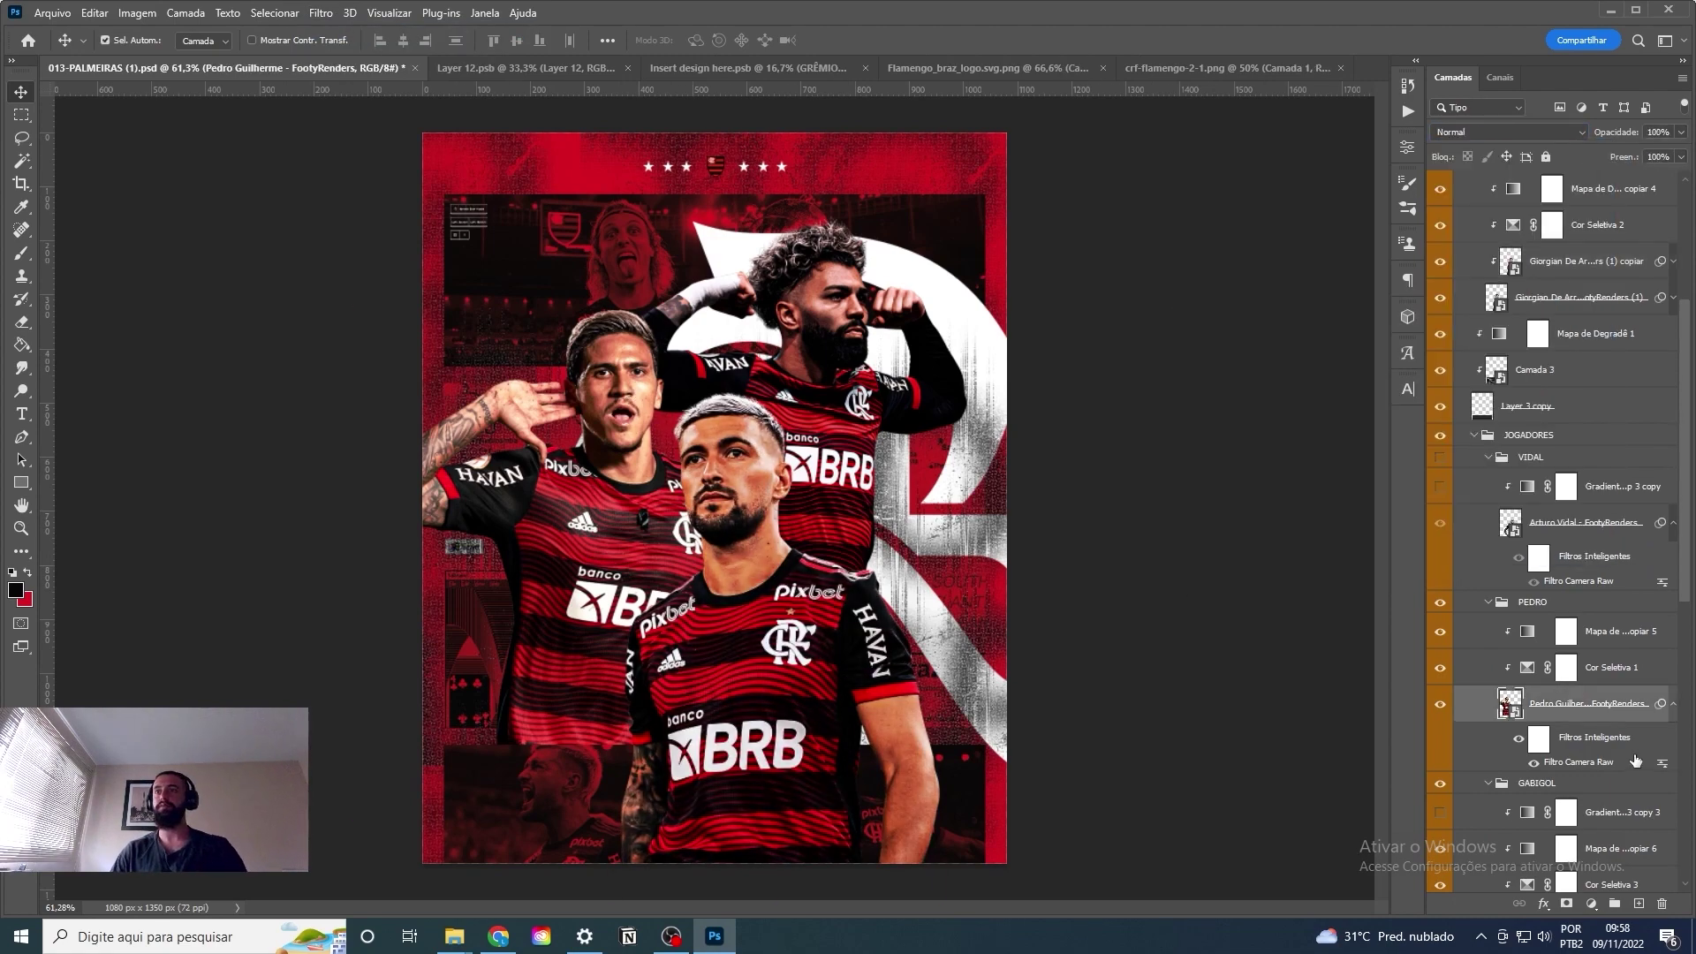
{"action": "key", "text": "ctrl+l"}
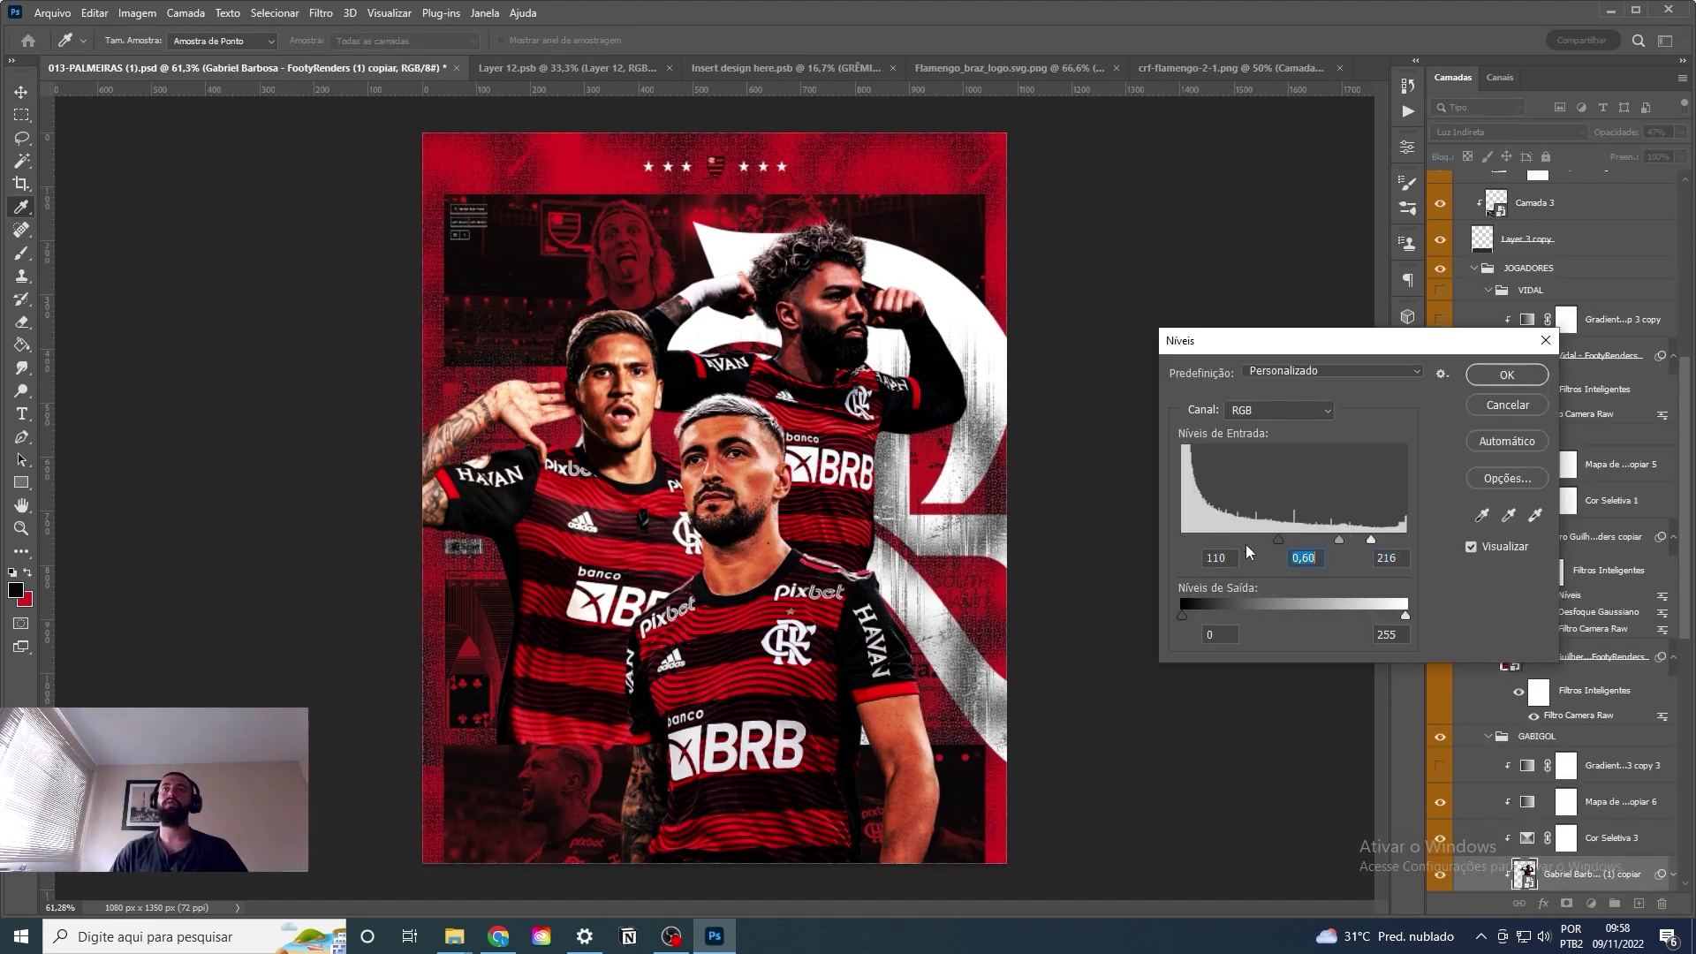
{"action": "left_click", "coordinate": [1506, 405]}
{"action": "left_click", "coordinate": [1590, 536]}
Add a clipped, strongly darkening Exposure layer over the left player with an inverted mask.
{"action": "left_click", "coordinate": [1565, 463]}
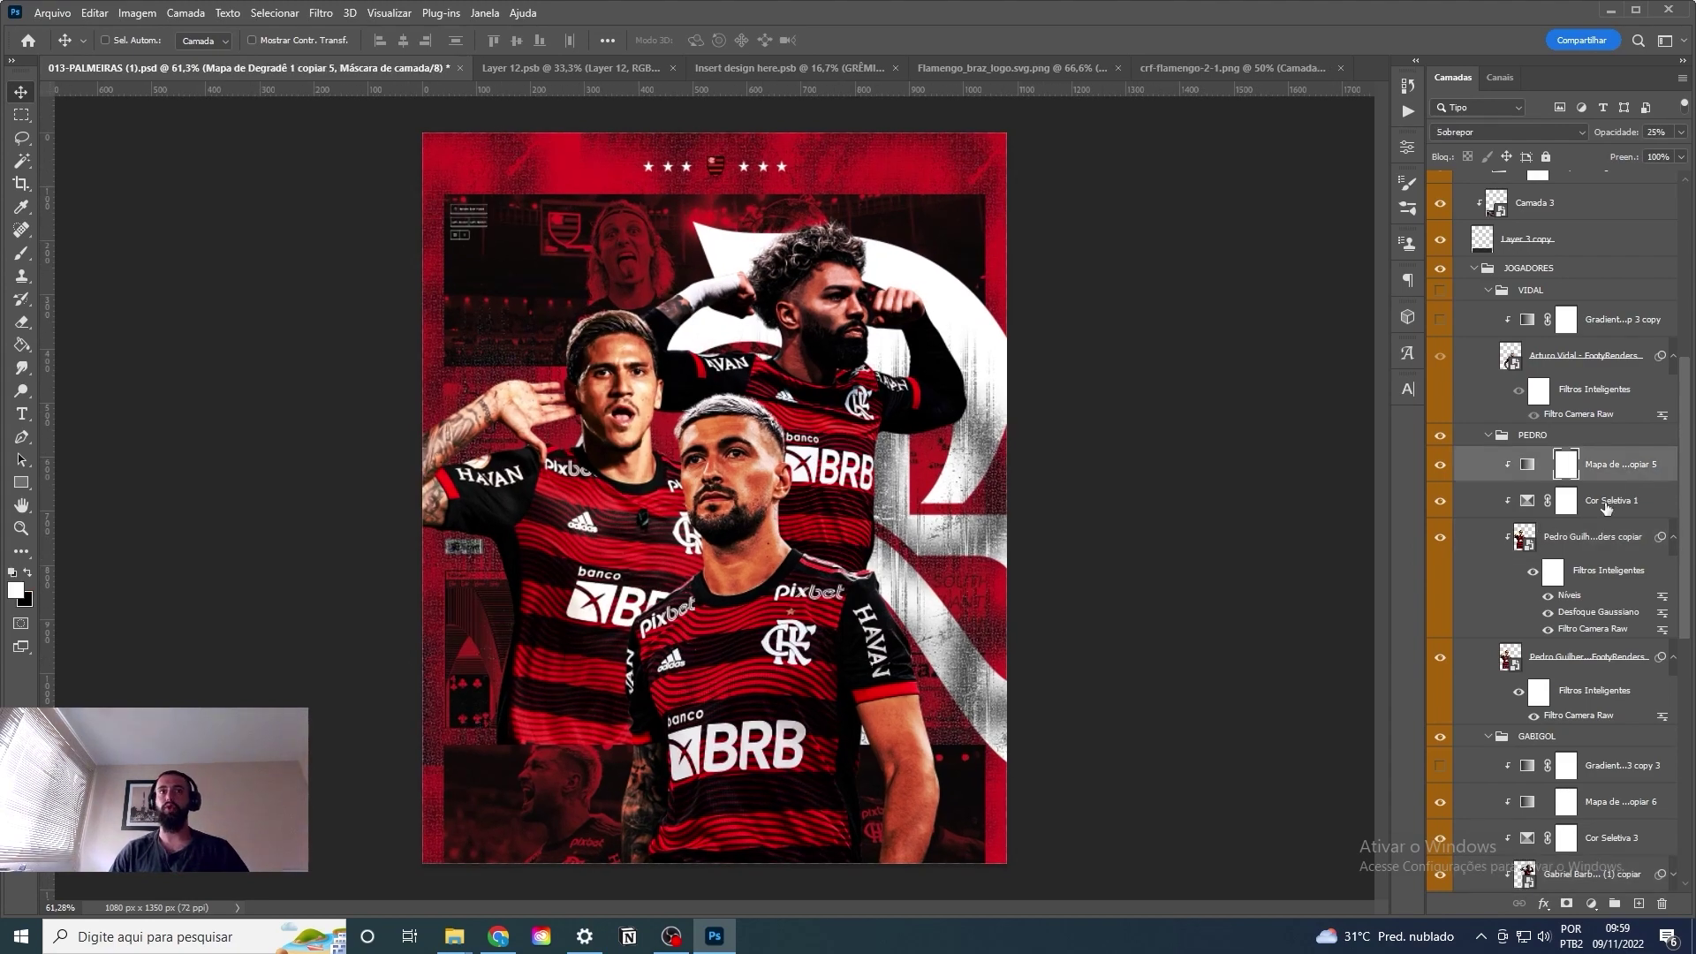
{"action": "left_click", "coordinate": [1591, 904]}
{"action": "left_click", "coordinate": [1581, 695]}
{"action": "left_click_drag", "start_coordinate": [1281, 249], "coordinate": [1255, 249]}
{"action": "left_click", "coordinate": [1226, 168]}
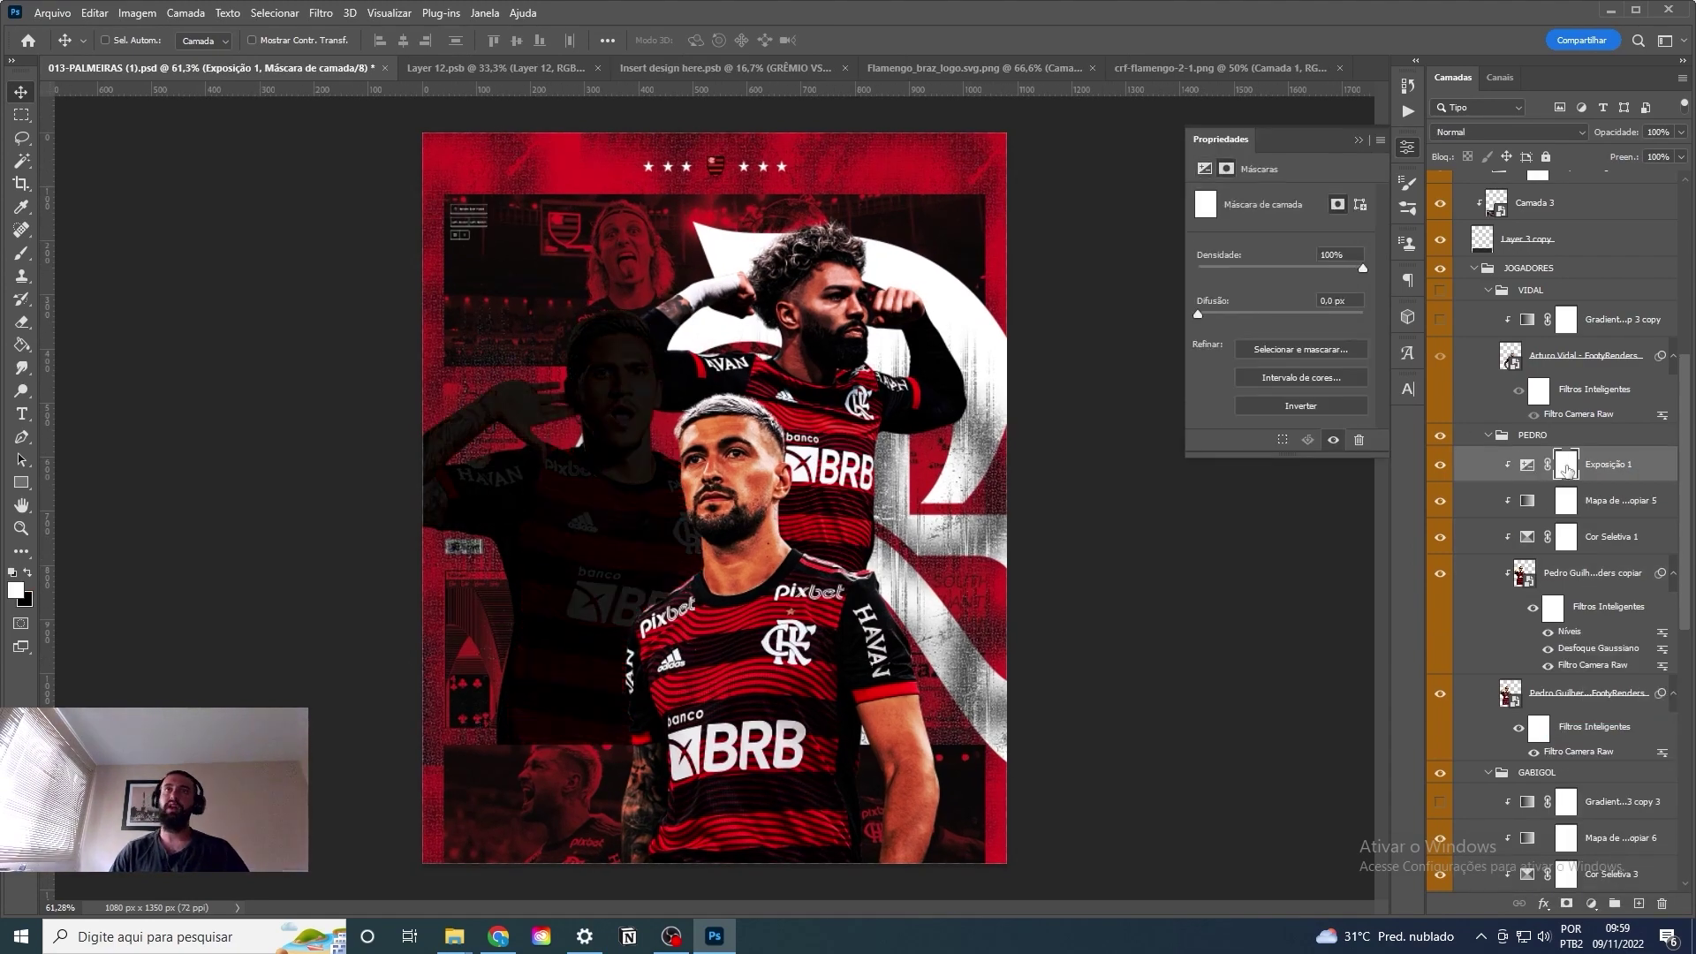
{"action": "key", "text": "ctrl+i"}
{"action": "key", "text": "b"}
{"action": "key", "text": "x"}
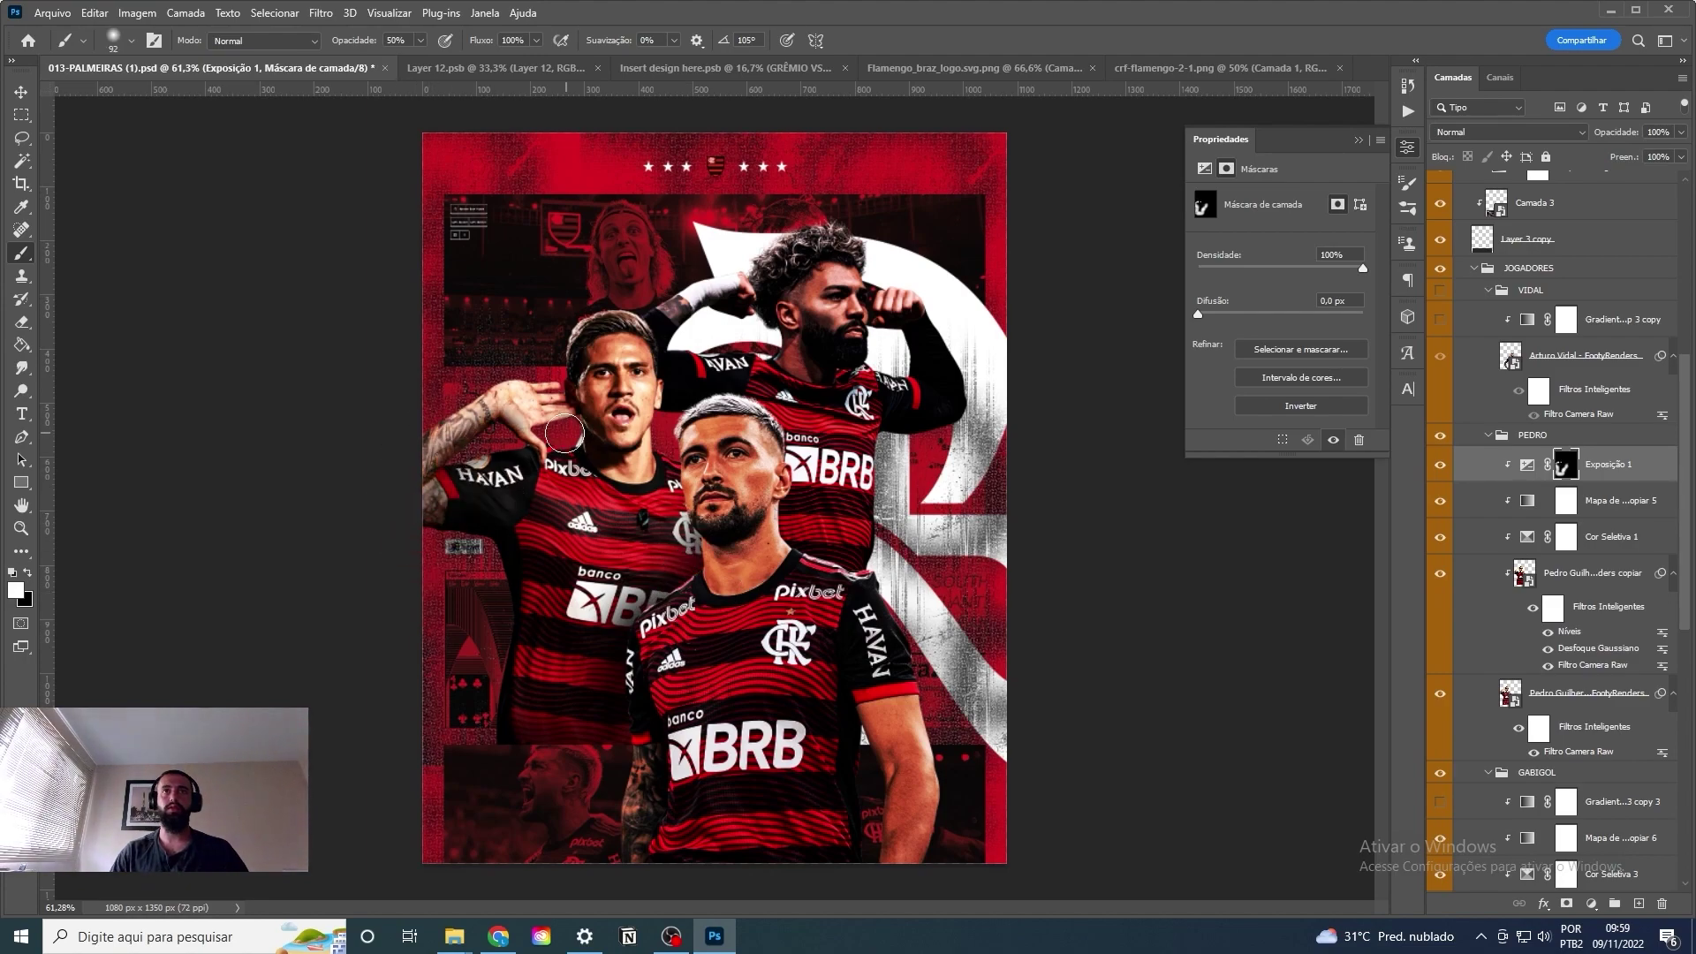
{"action": "scroll", "coordinate": [574, 424], "scroll_direction": "up", "scroll_amount": 3}
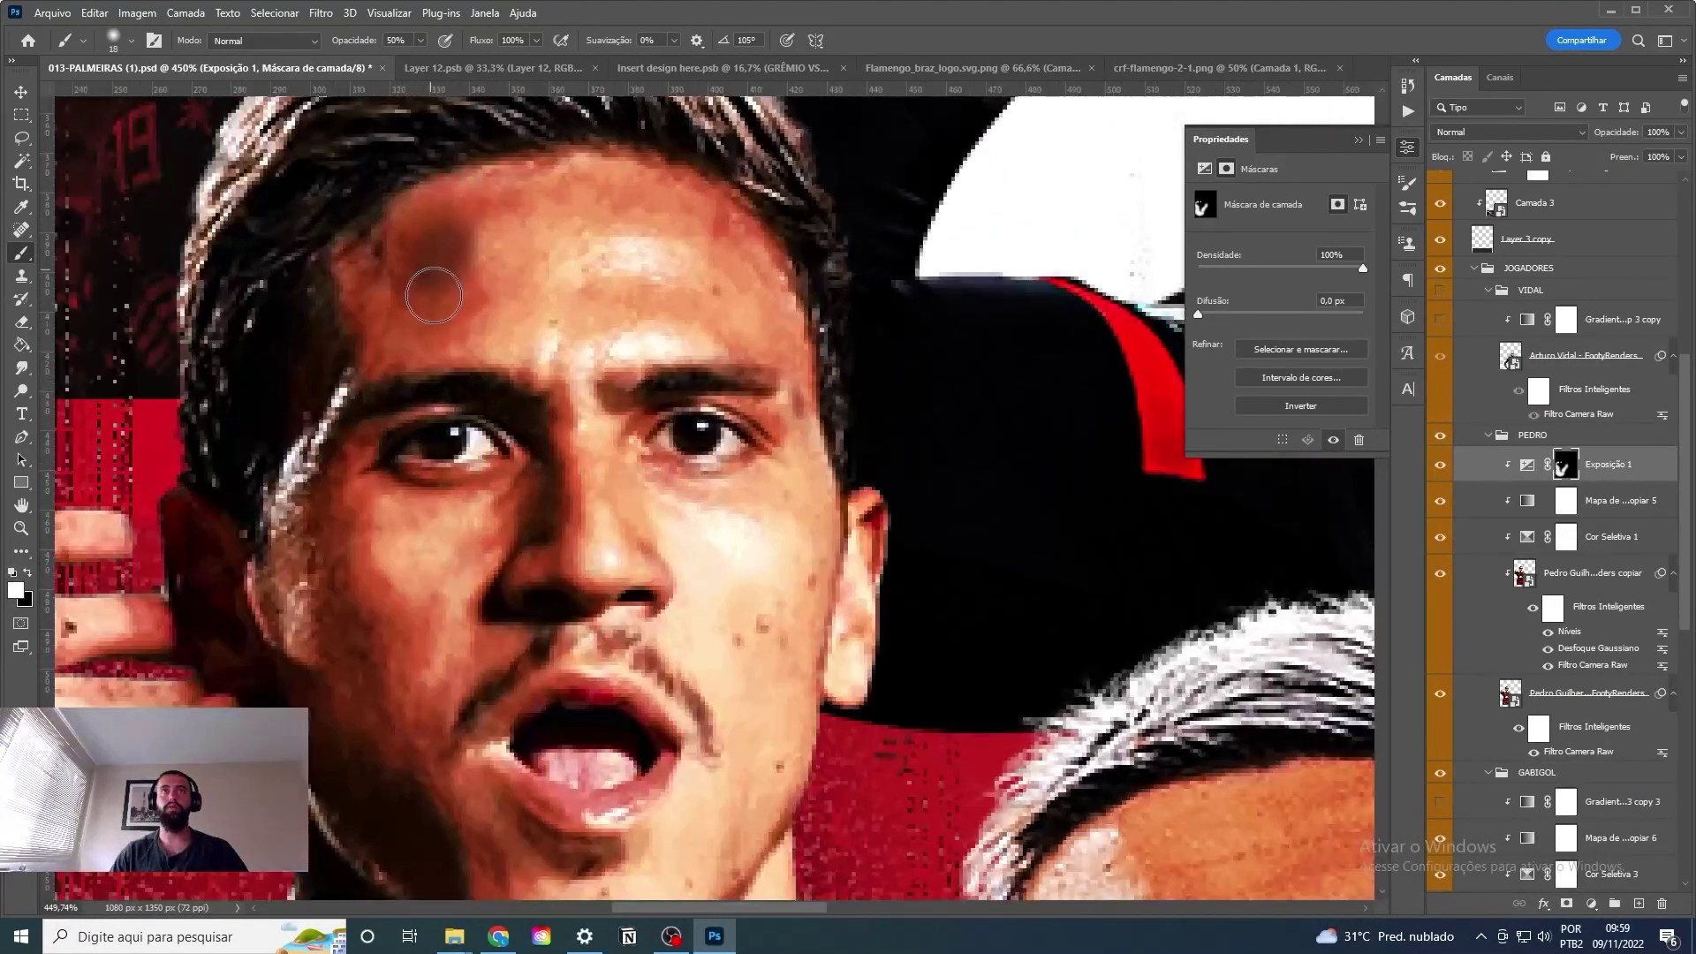
{"action": "scroll", "coordinate": [574, 424], "scroll_direction": "down", "scroll_amount": 4}
{"action": "scroll", "coordinate": [931, 510], "scroll_direction": "up", "scroll_amount": 2}
{"action": "key", "text": "v"}
Add an Exposure adjustment over the back player with an inverted black mask.
{"action": "left_click", "coordinate": [930, 511], "text": "ctrl"}
{"action": "key", "text": "b"}
{"action": "key", "text": "d"}
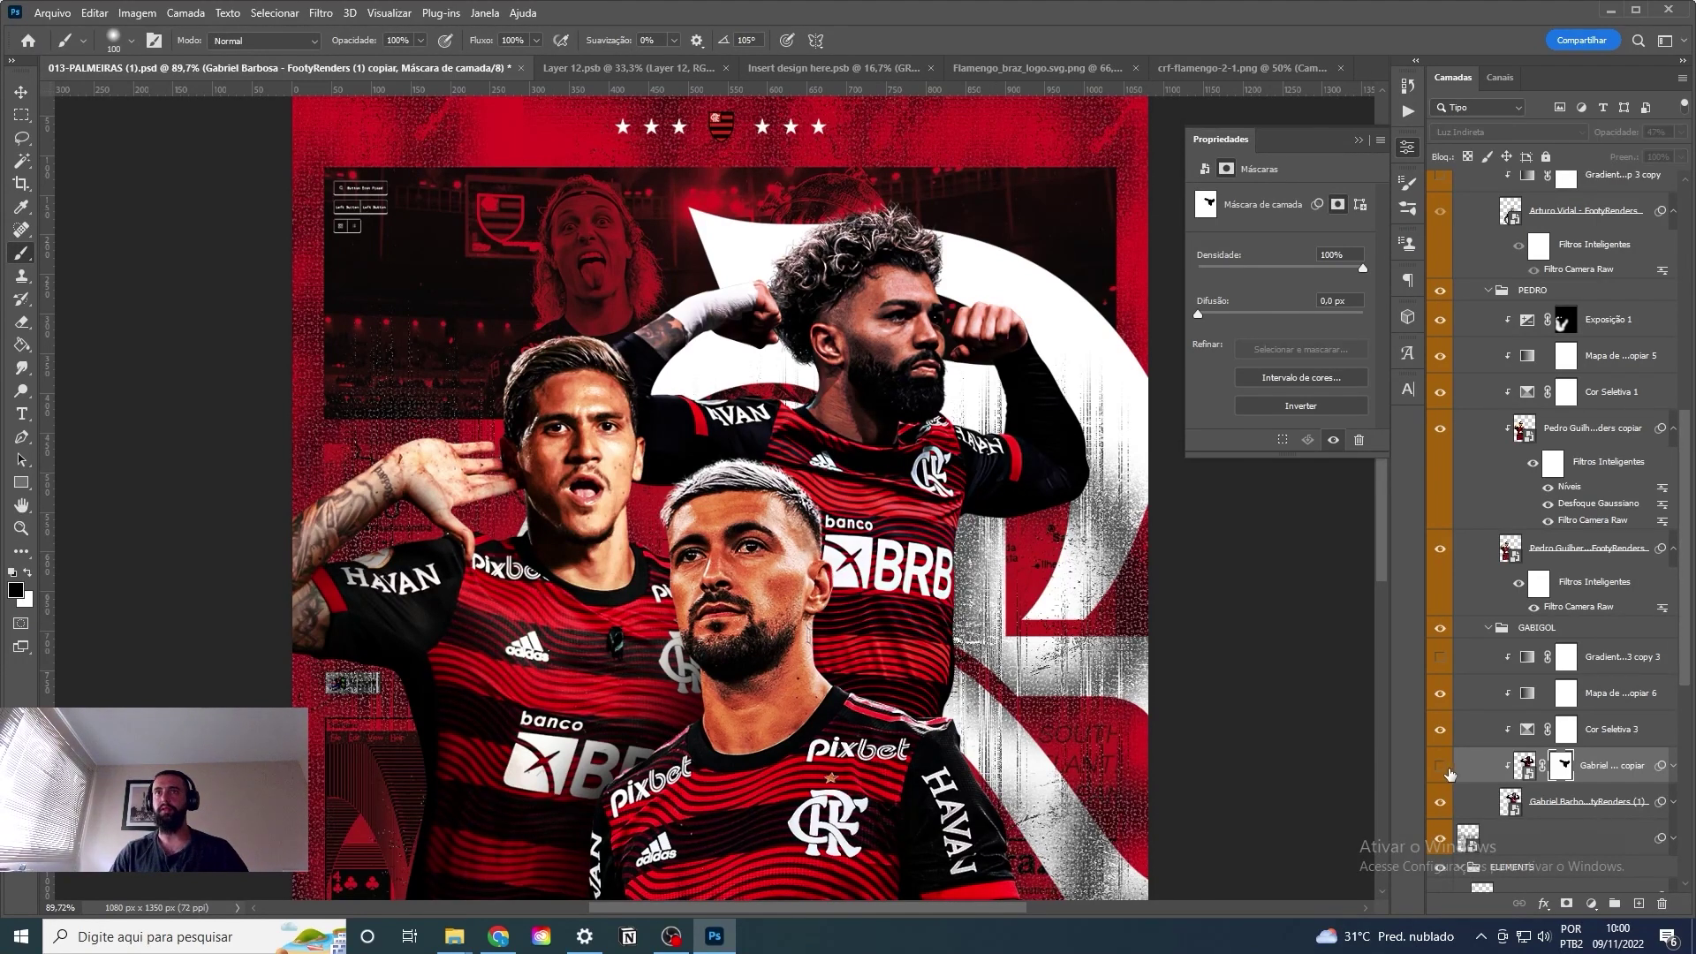
{"action": "scroll", "coordinate": [1009, 461], "scroll_direction": "down", "scroll_amount": 3}
{"action": "left_click", "coordinate": [1568, 669]}
{"action": "key", "text": "ctrl+i"}
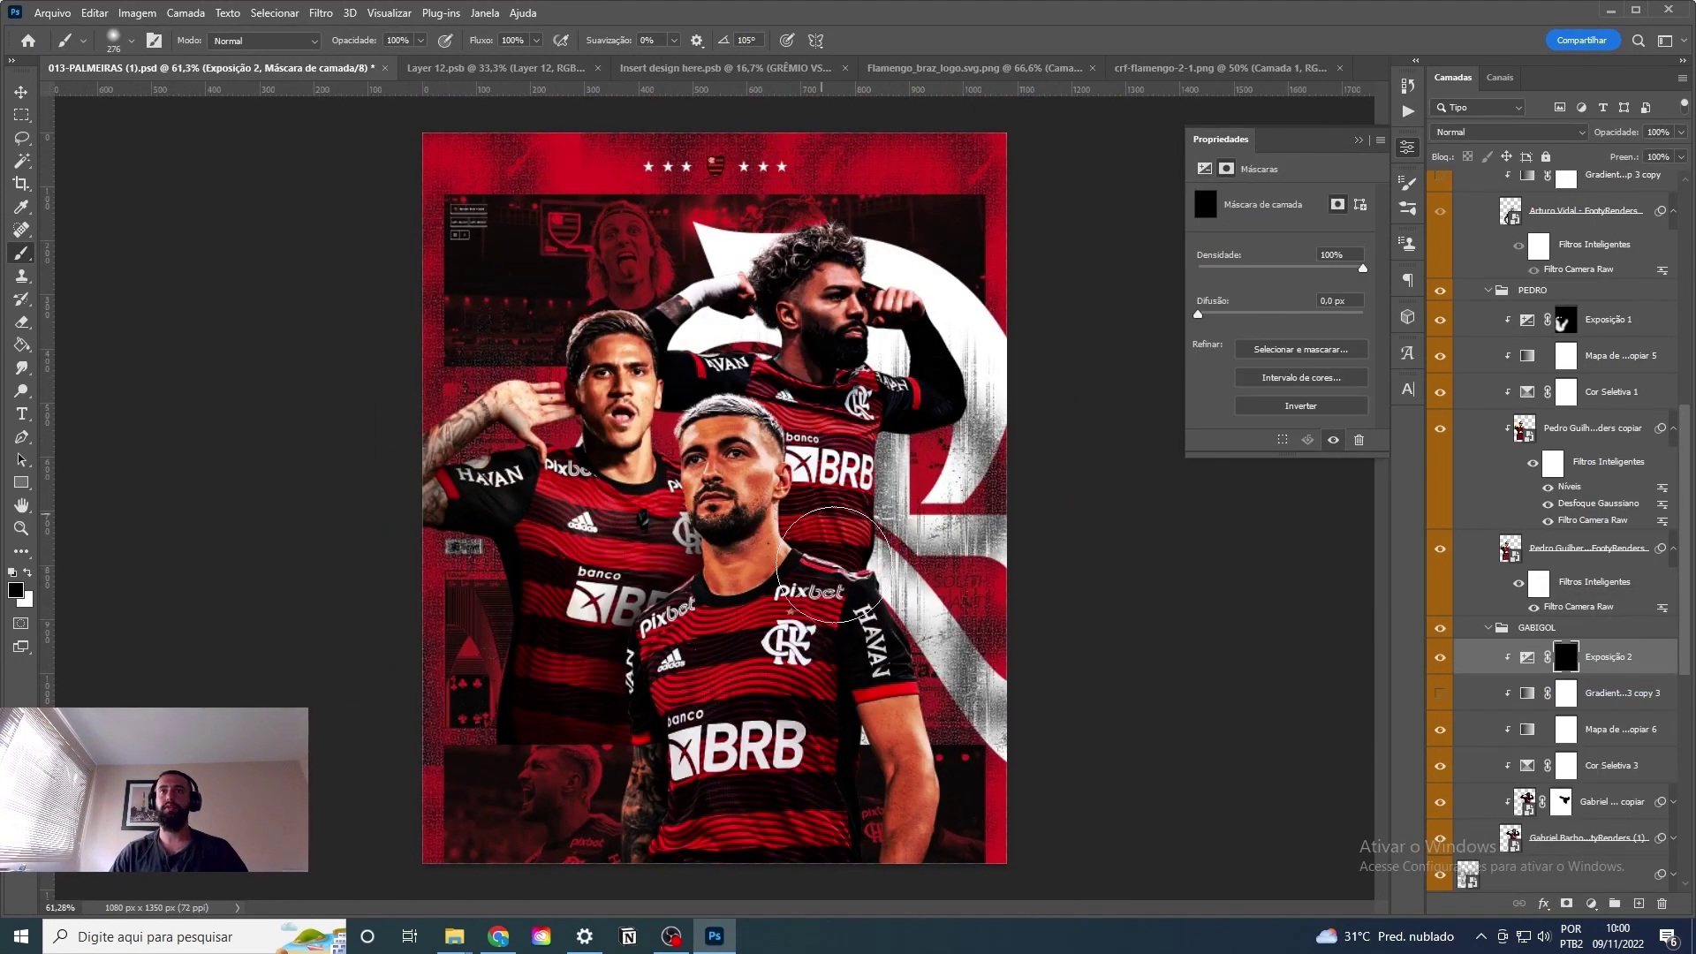
{"action": "scroll", "coordinate": [875, 362], "scroll_direction": "up", "scroll_amount": 5}
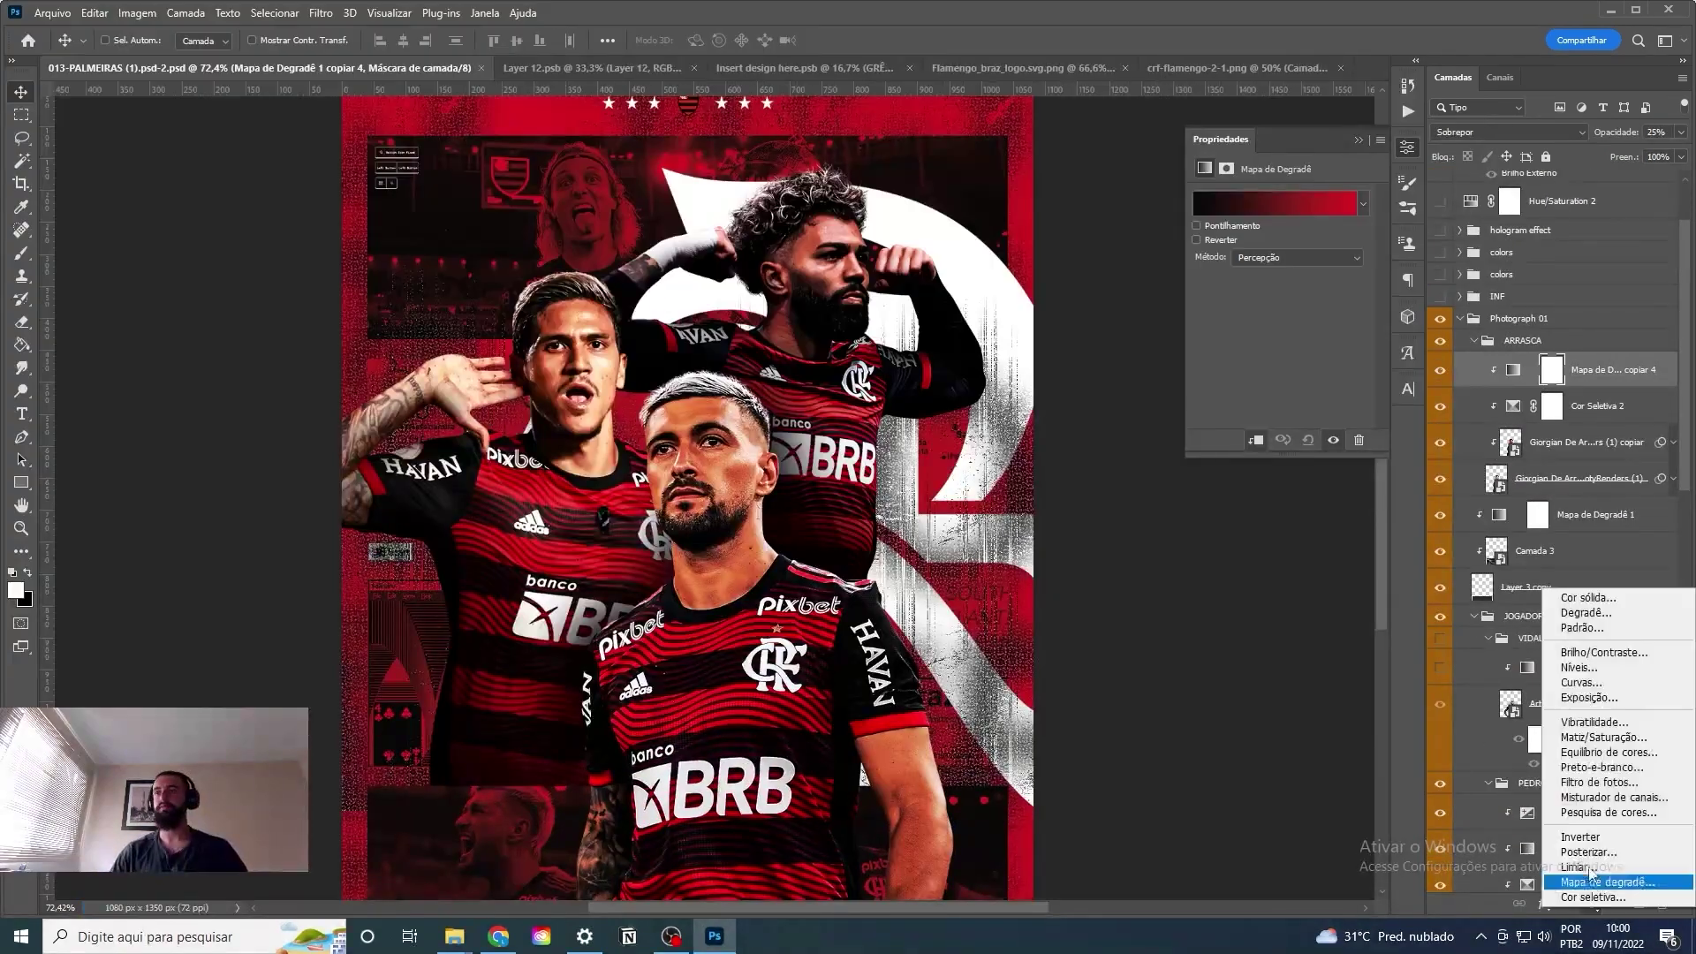
Add a darkening Exposure over the centre player, invert its mask, and paint darkness at the bottom.
{"action": "left_click", "coordinate": [1589, 697]}
{"action": "left_click_drag", "start_coordinate": [1281, 241], "coordinate": [1228, 242]}
{"action": "key", "text": "ctrl+i"}
{"action": "scroll", "coordinate": [853, 753], "scroll_direction": "down", "scroll_amount": 2}
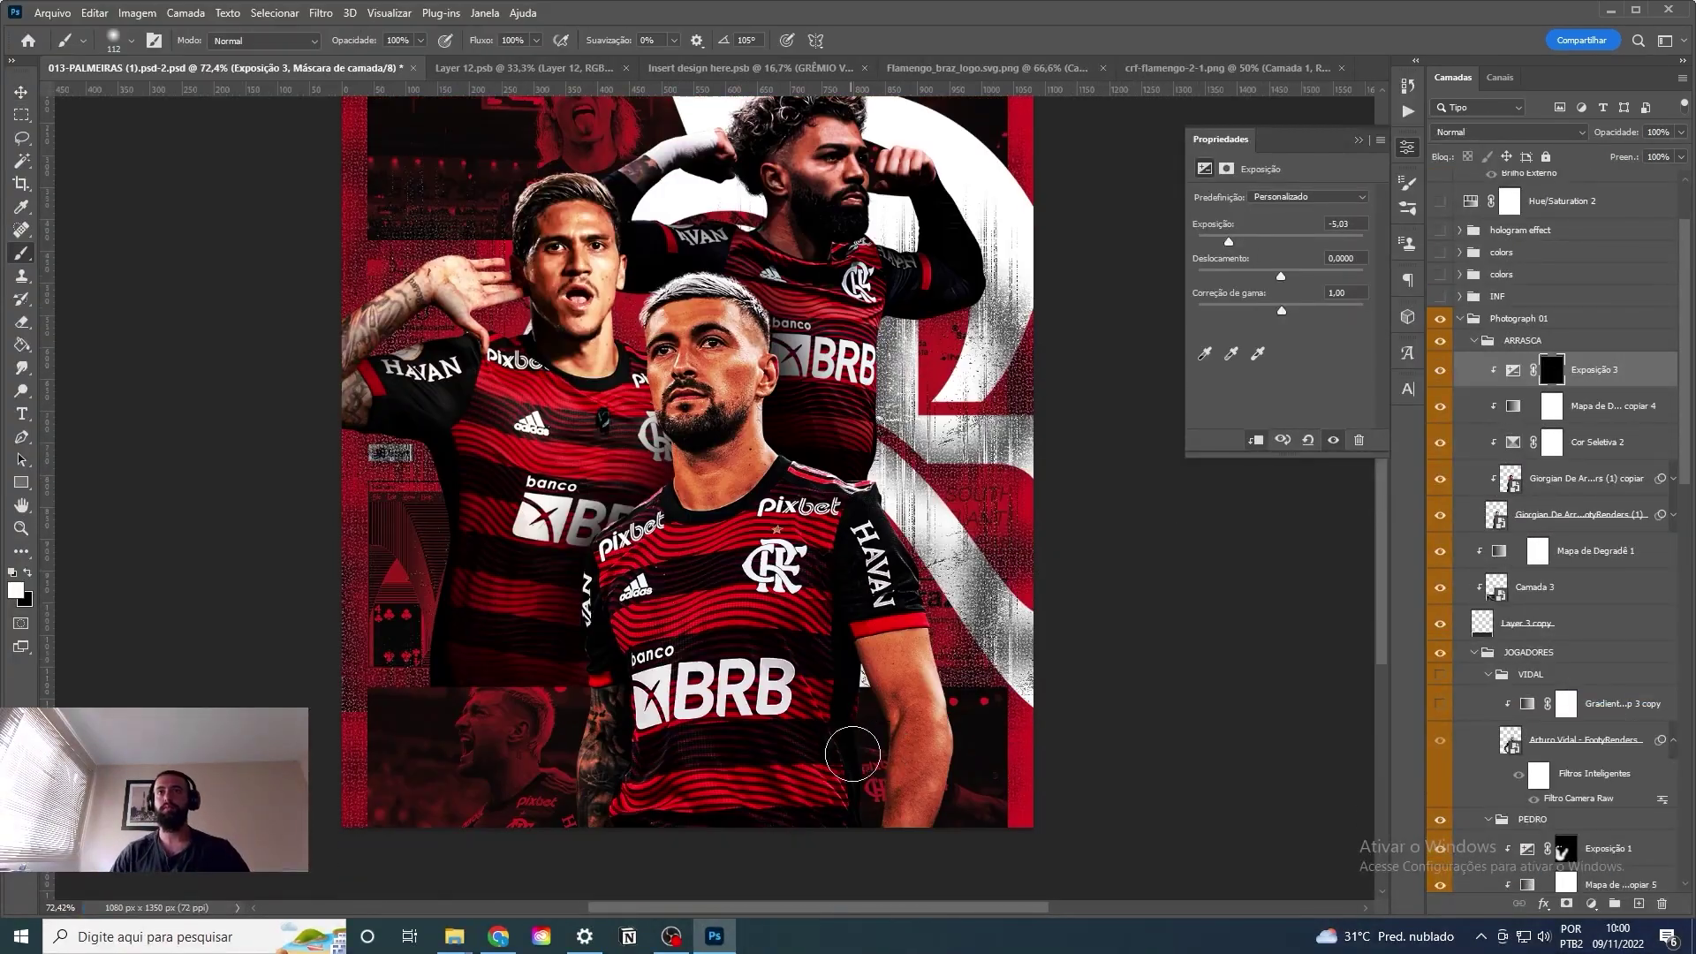
{"action": "left_click_drag", "start_coordinate": [671, 839], "coordinate": [760, 822]}
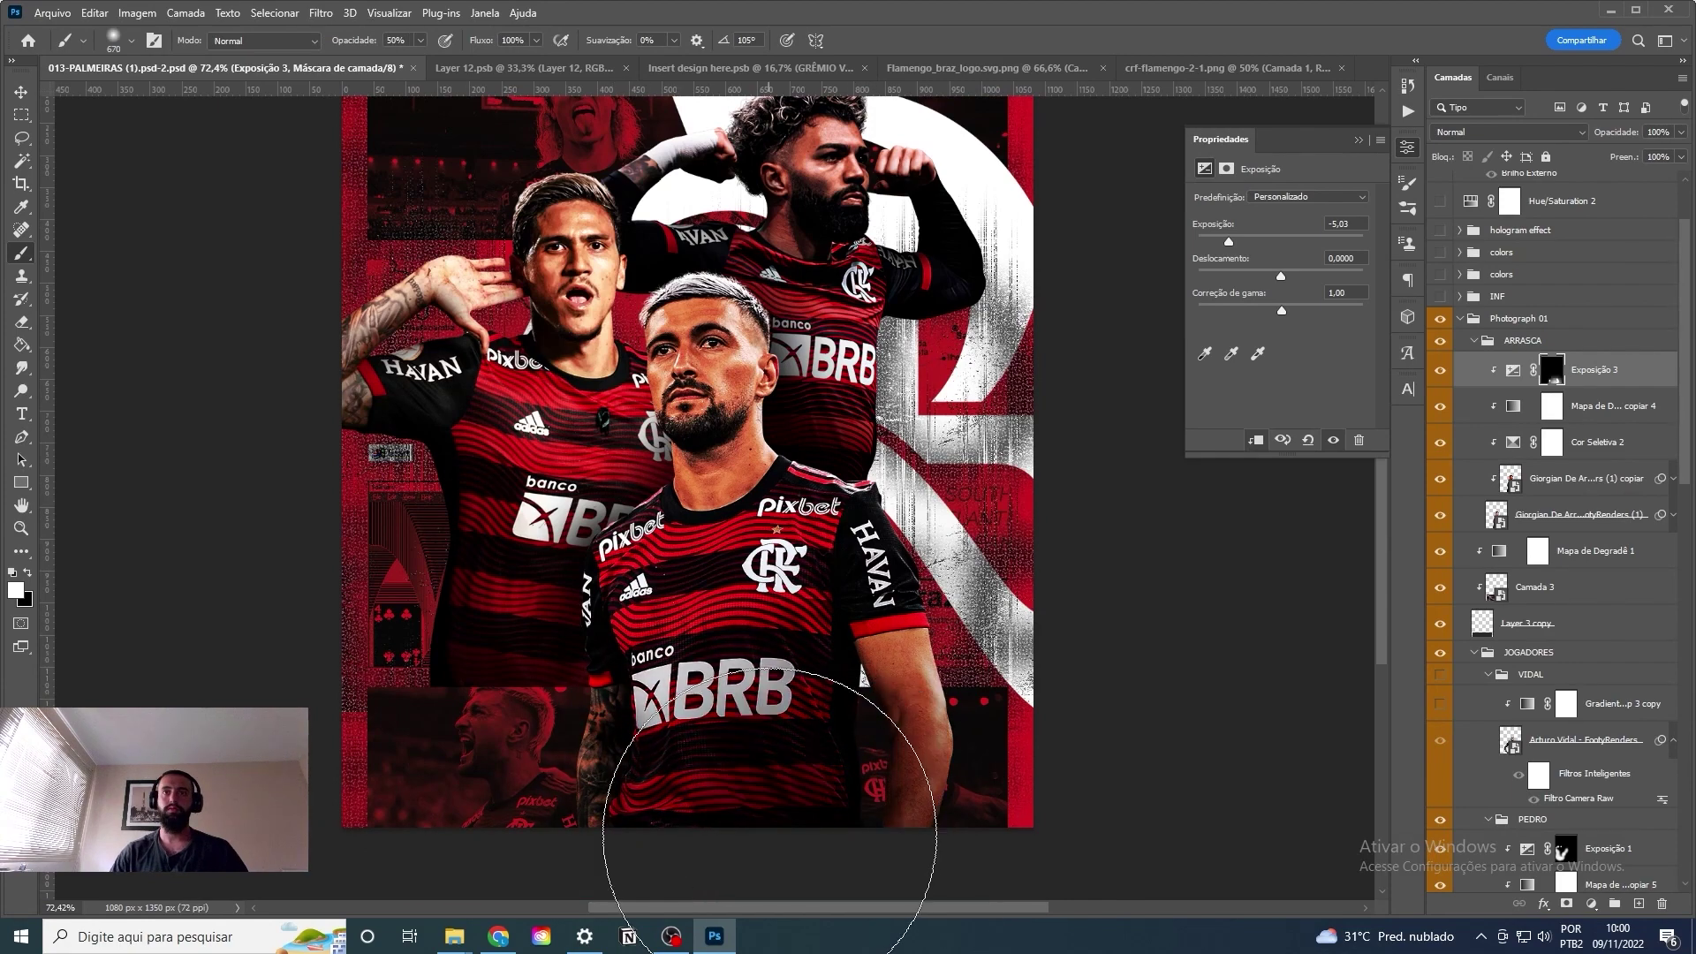
{"action": "scroll", "coordinate": [710, 634], "scroll_direction": "down", "scroll_amount": 3}
{"action": "scroll", "coordinate": [825, 516], "scroll_direction": "up", "scroll_amount": 2}
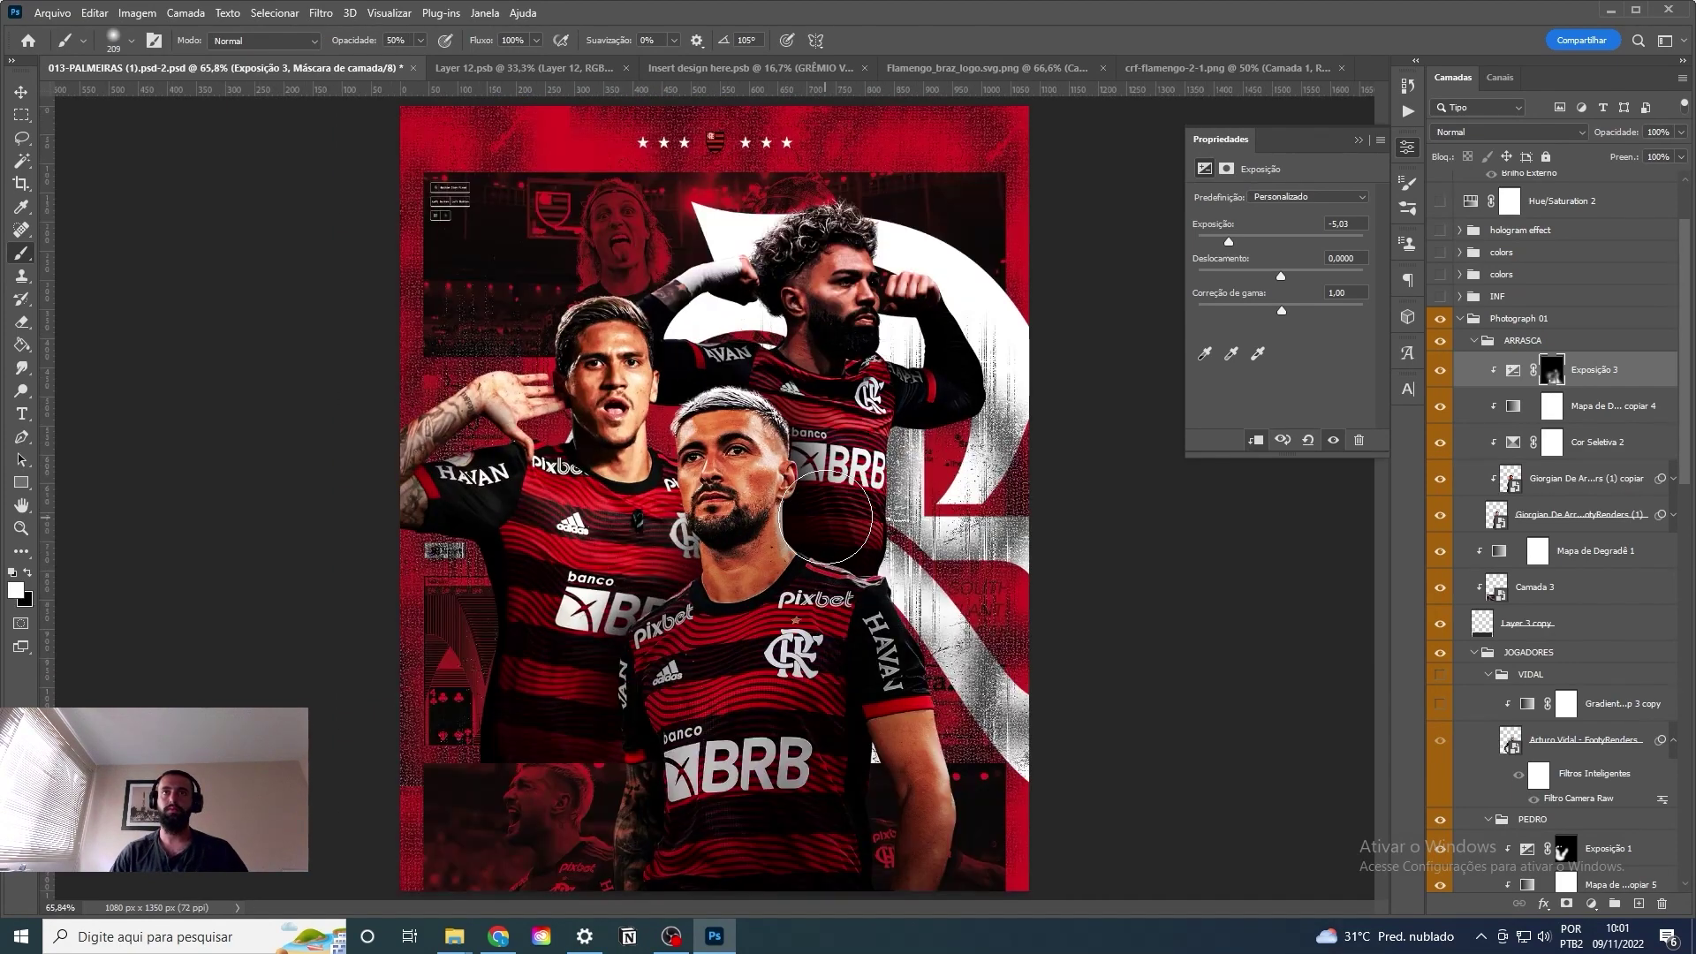
{"action": "scroll", "coordinate": [1555, 530], "scroll_direction": "down", "scroll_amount": 3}
{"action": "left_click", "coordinate": [1582, 298]}
Give the centre player a red inner glow and mask its separated glow layer.
{"action": "left_click", "coordinate": [1543, 904]}
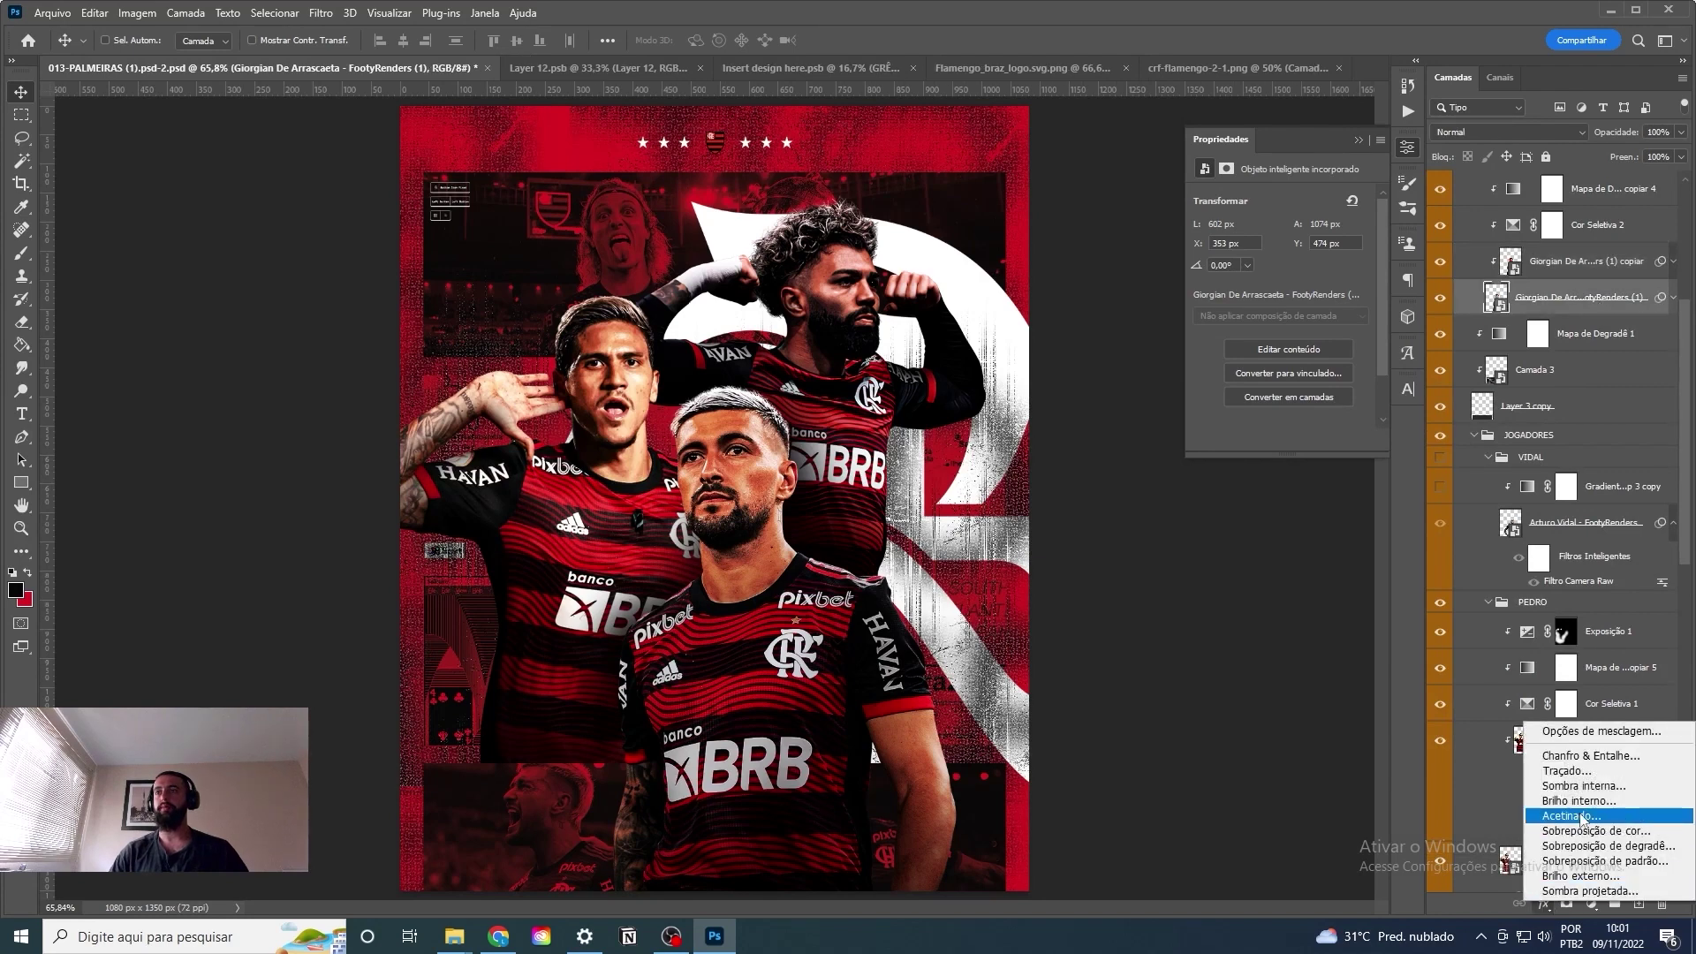
{"action": "left_click", "coordinate": [1572, 797]}
{"action": "left_click", "coordinate": [1251, 620]}
{"action": "left_click", "coordinate": [1628, 556]}
{"action": "left_click", "coordinate": [1623, 523]}
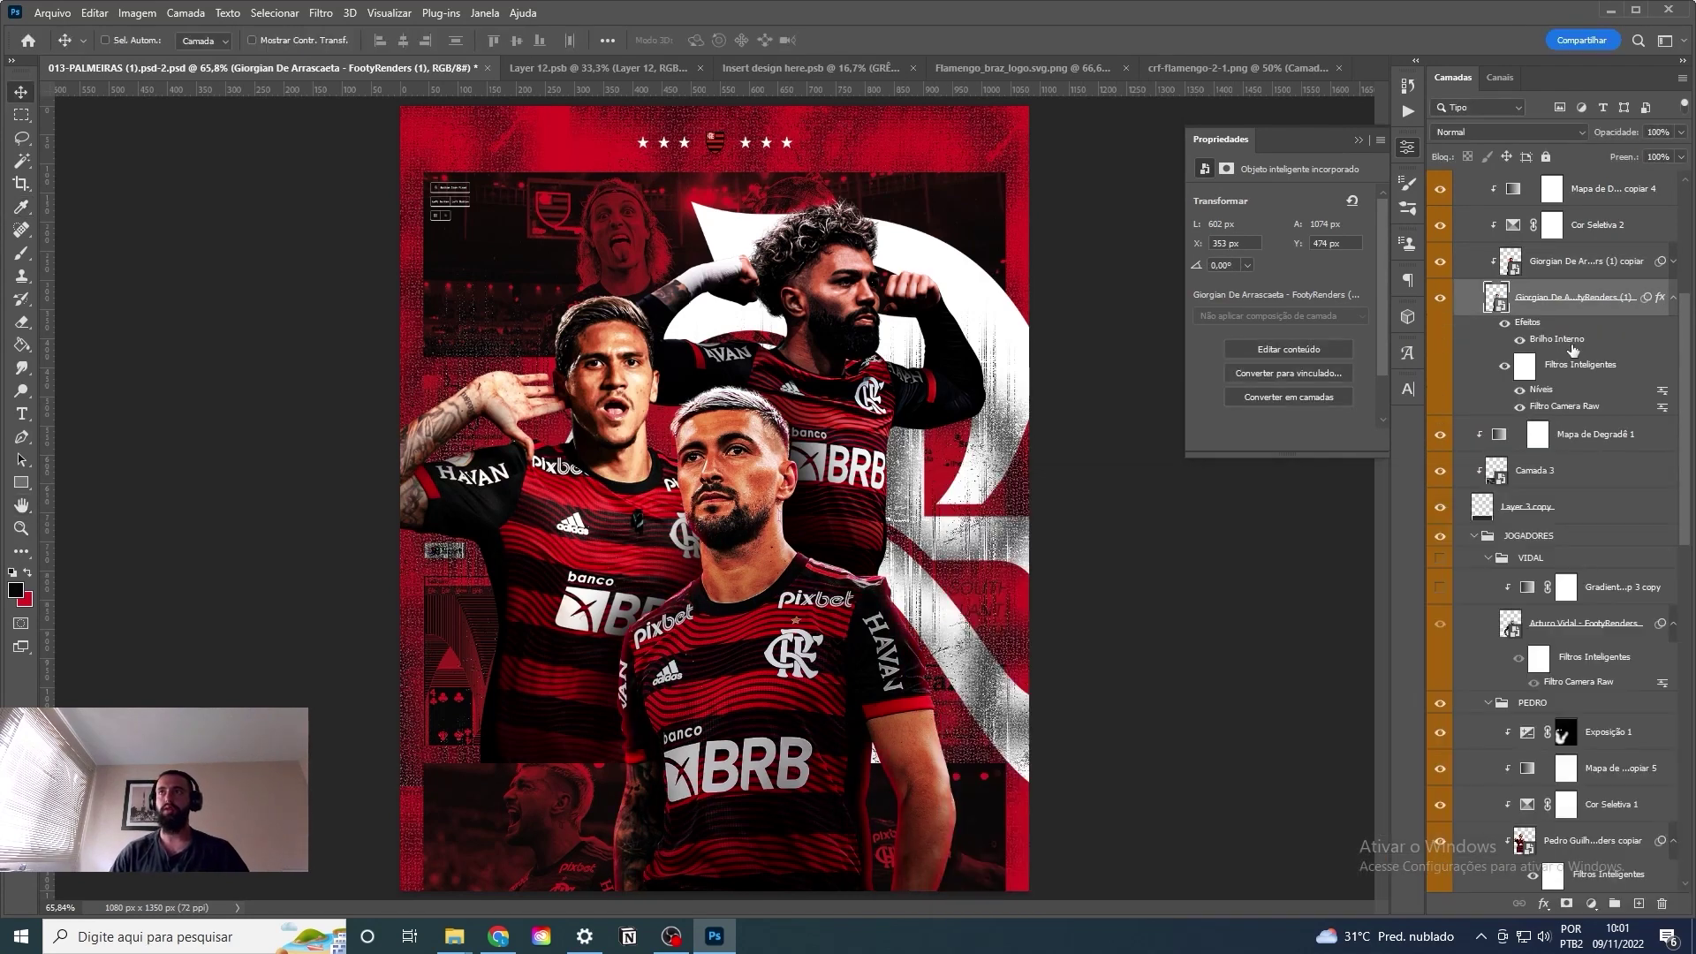
{"action": "left_click_drag", "start_coordinate": [1581, 298], "coordinate": [1520, 316]}
{"action": "left_click", "coordinate": [1443, 302]}
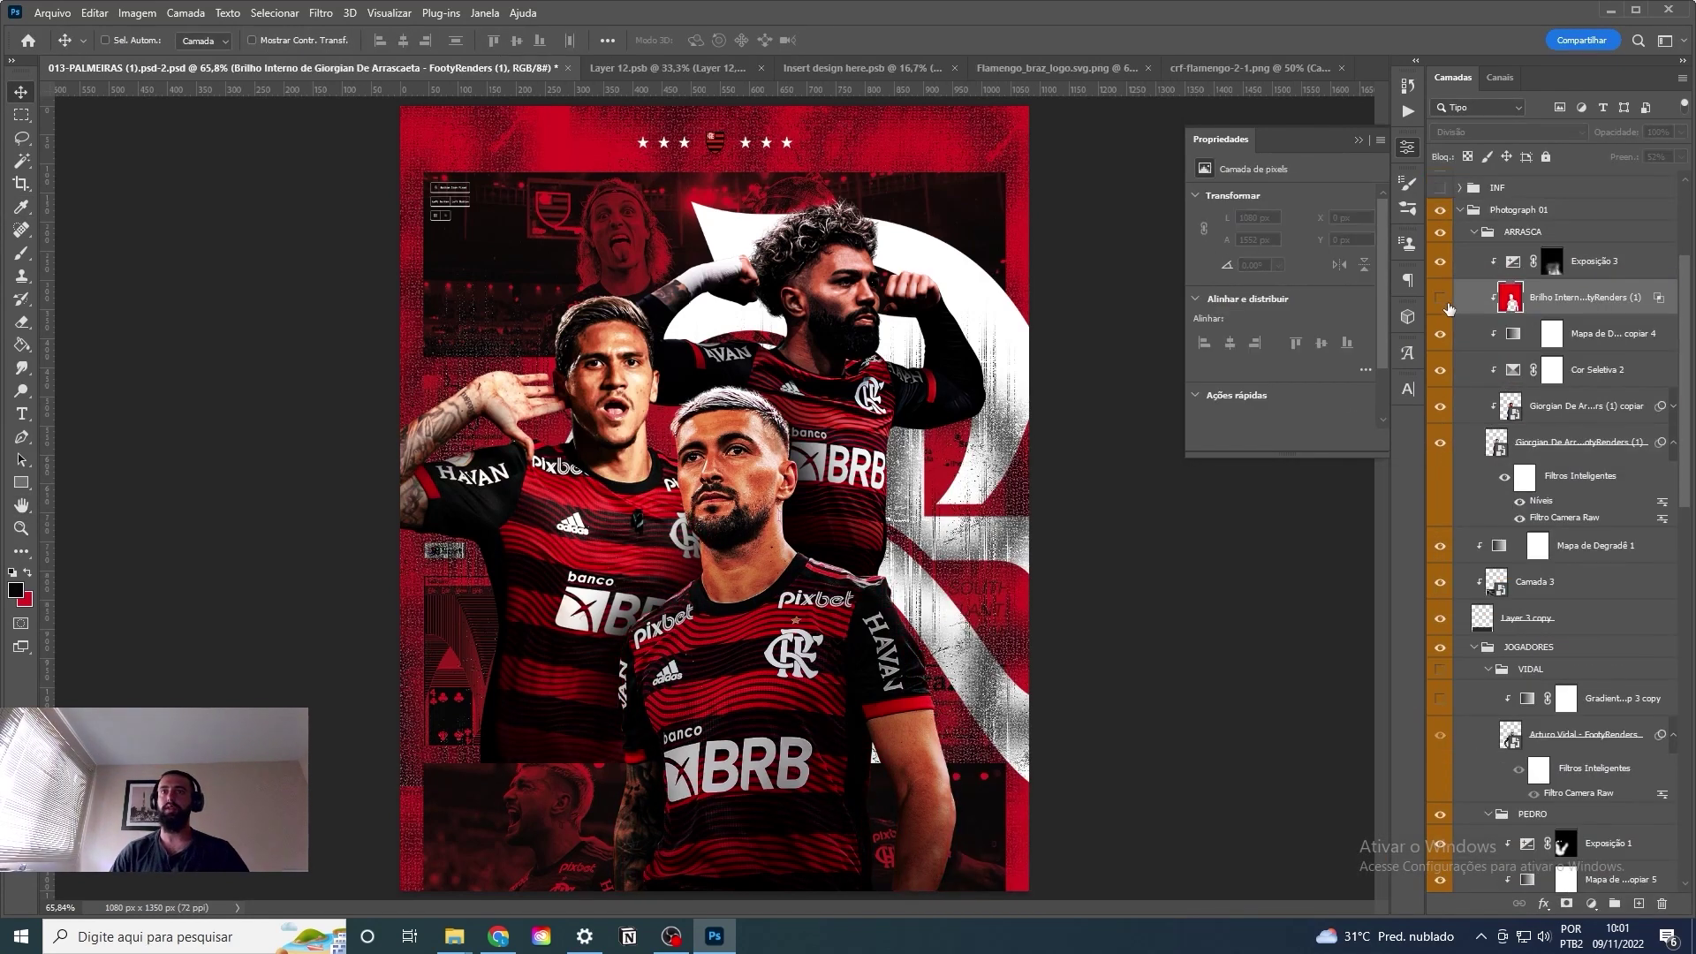
{"action": "left_click", "coordinate": [1568, 903]}
{"action": "key", "text": "b"}
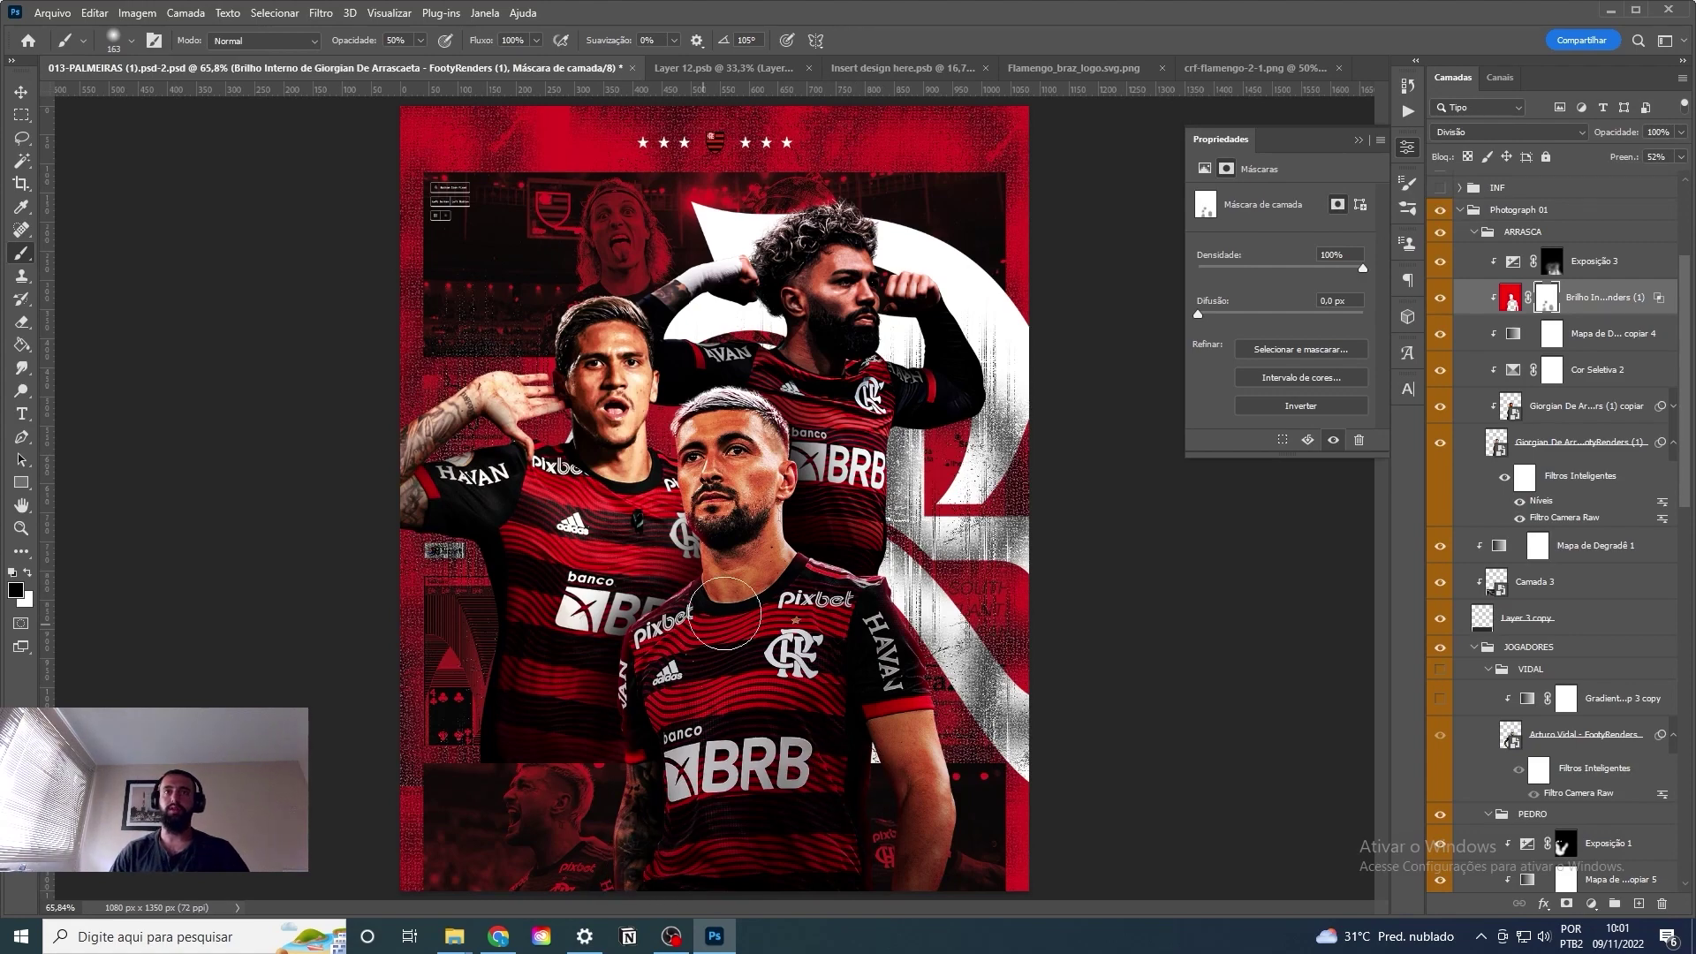
Add a white inner glow to the back player, split it into its own masked layer.
{"action": "left_click", "coordinate": [1544, 903]}
{"action": "left_click", "coordinate": [1590, 821]}
{"action": "left_click", "coordinate": [1210, 618]}
{"action": "type", "text": "ffffff"}
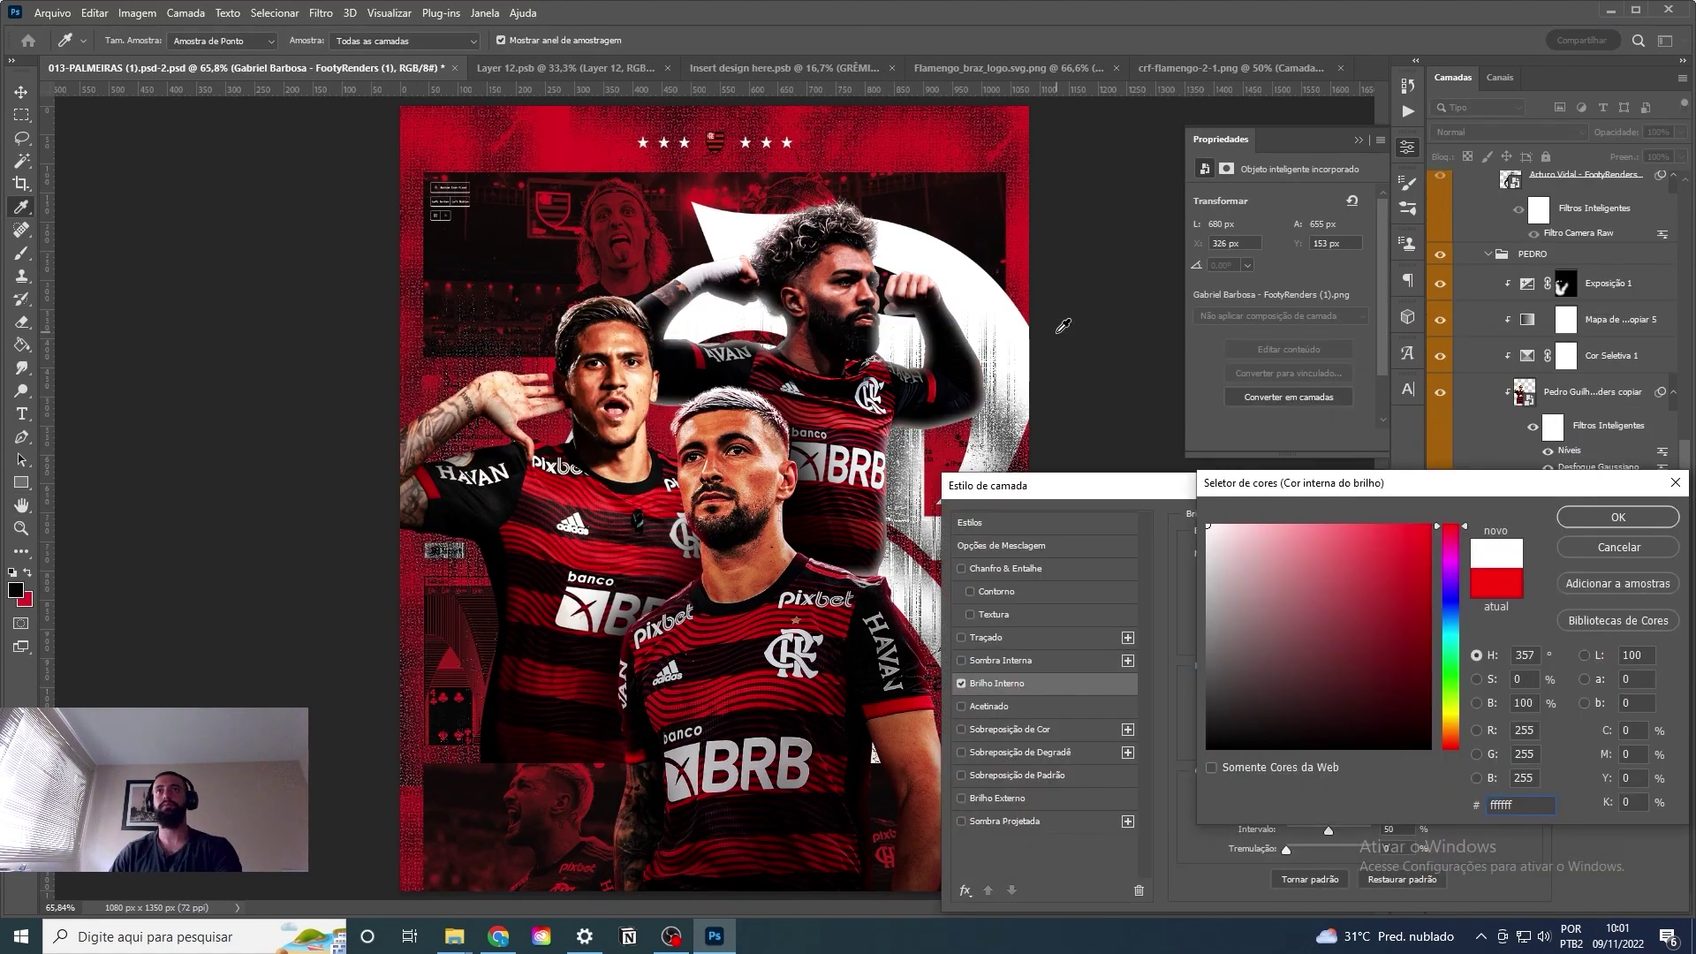
{"action": "key", "text": "Return"}
{"action": "key", "text": "Return"}
{"action": "right_click", "coordinate": [1661, 517]}
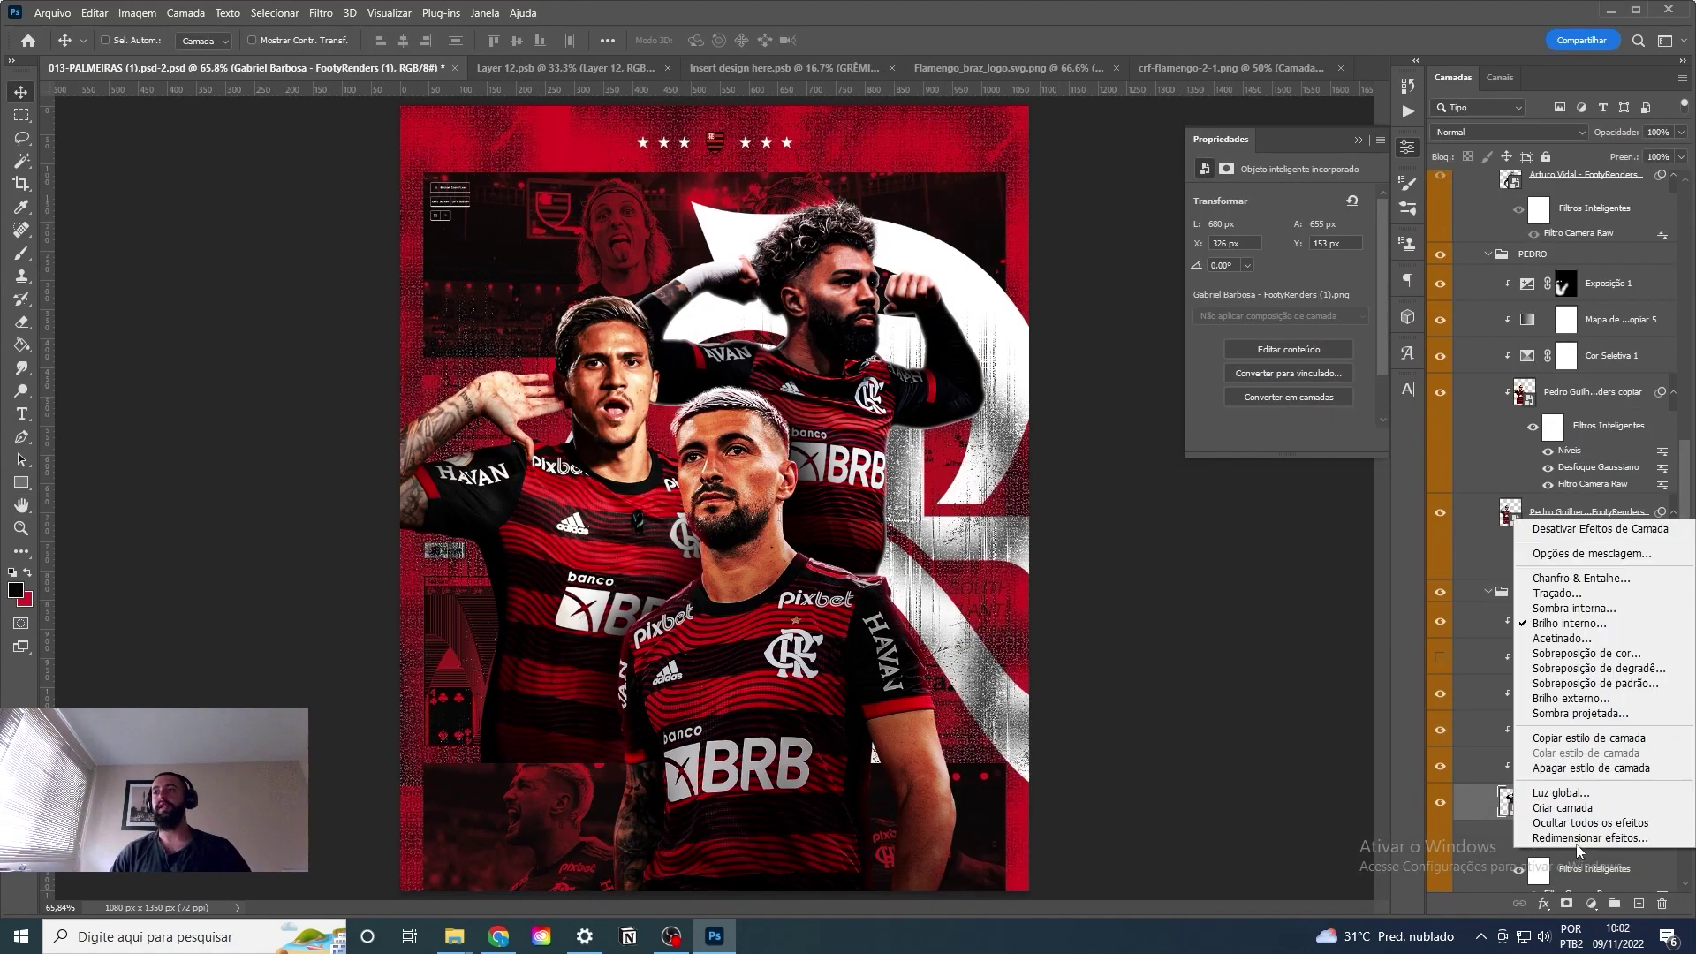
{"action": "left_click", "coordinate": [1502, 799]}
{"action": "left_click", "coordinate": [1568, 904]}
{"action": "key", "text": "b"}
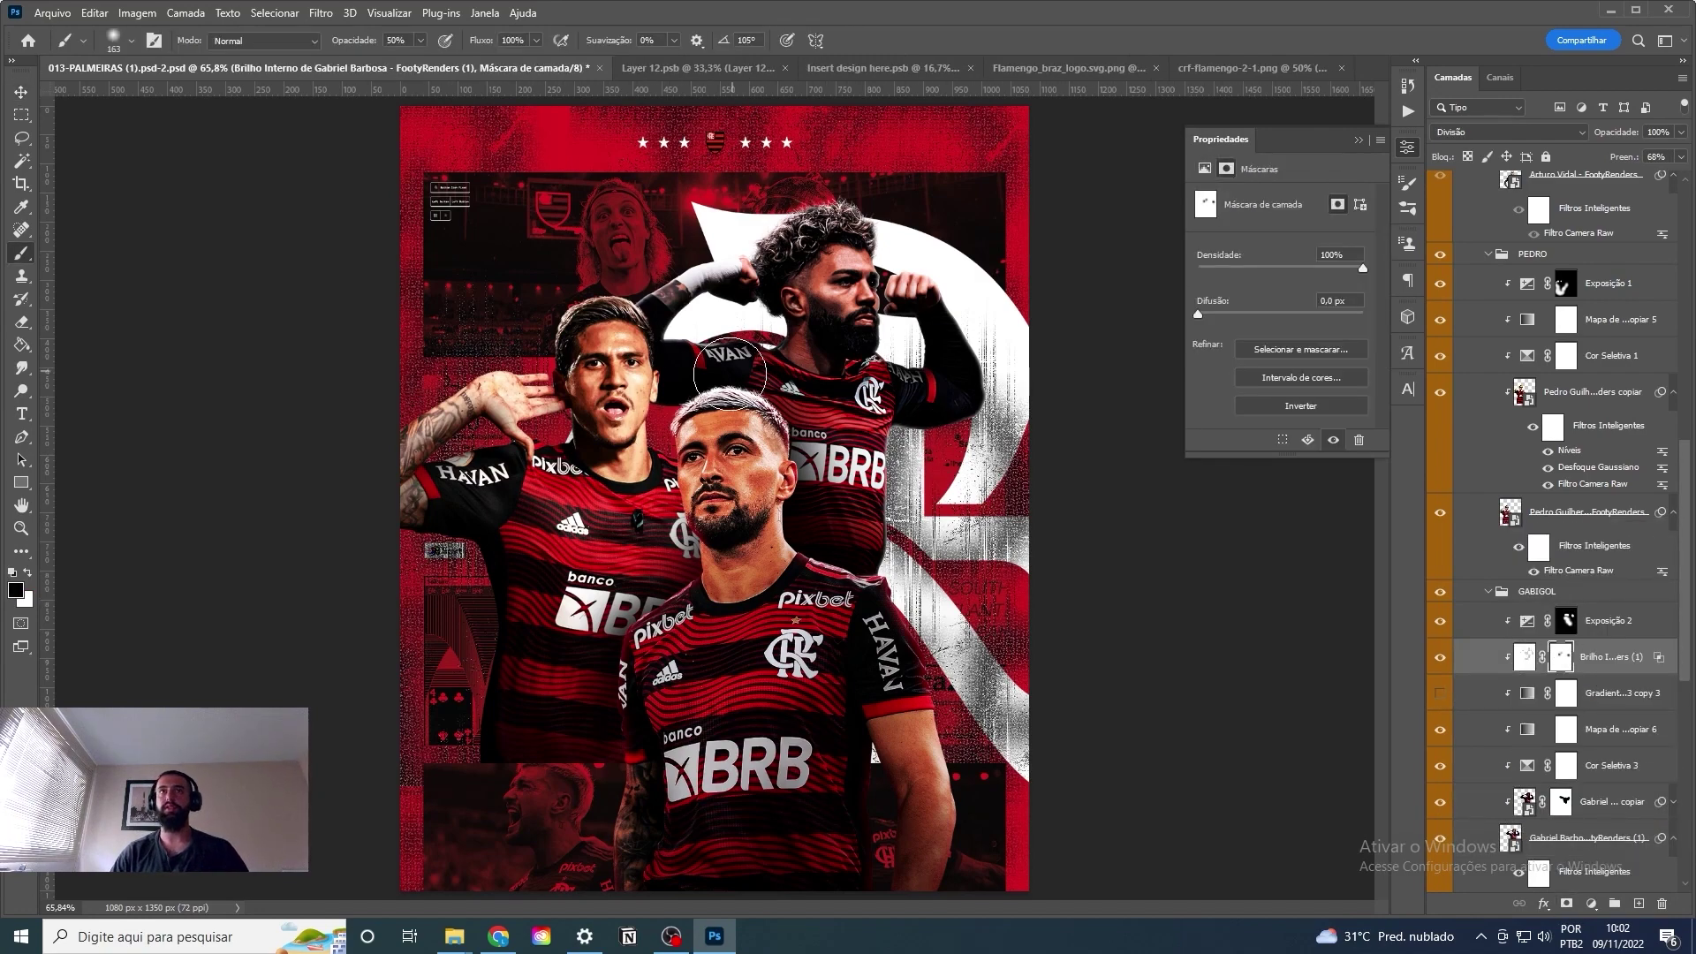
Recolour the back player's inner glow red and split it into a black-masked layer.
{"action": "left_click", "coordinate": [1582, 837]}
{"action": "left_click", "coordinate": [1544, 904]}
{"action": "left_click", "coordinate": [1581, 735]}
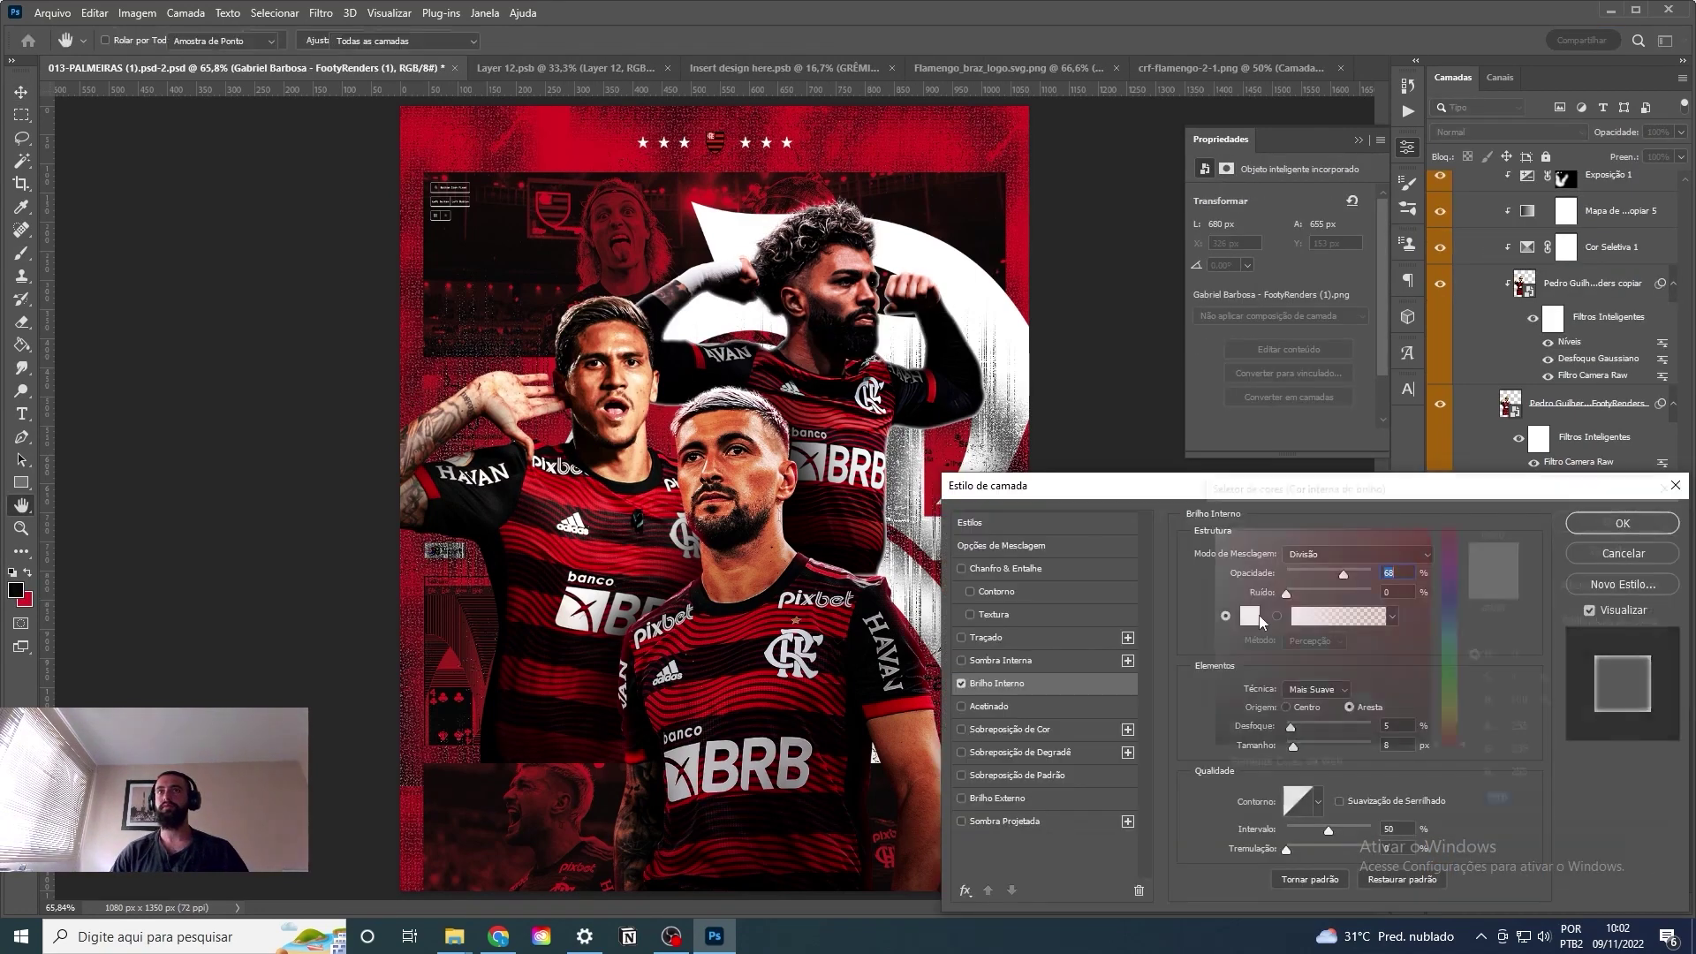
{"action": "left_click", "coordinate": [1249, 616]}
{"action": "type", "text": "25"}
{"action": "key", "text": "Return"}
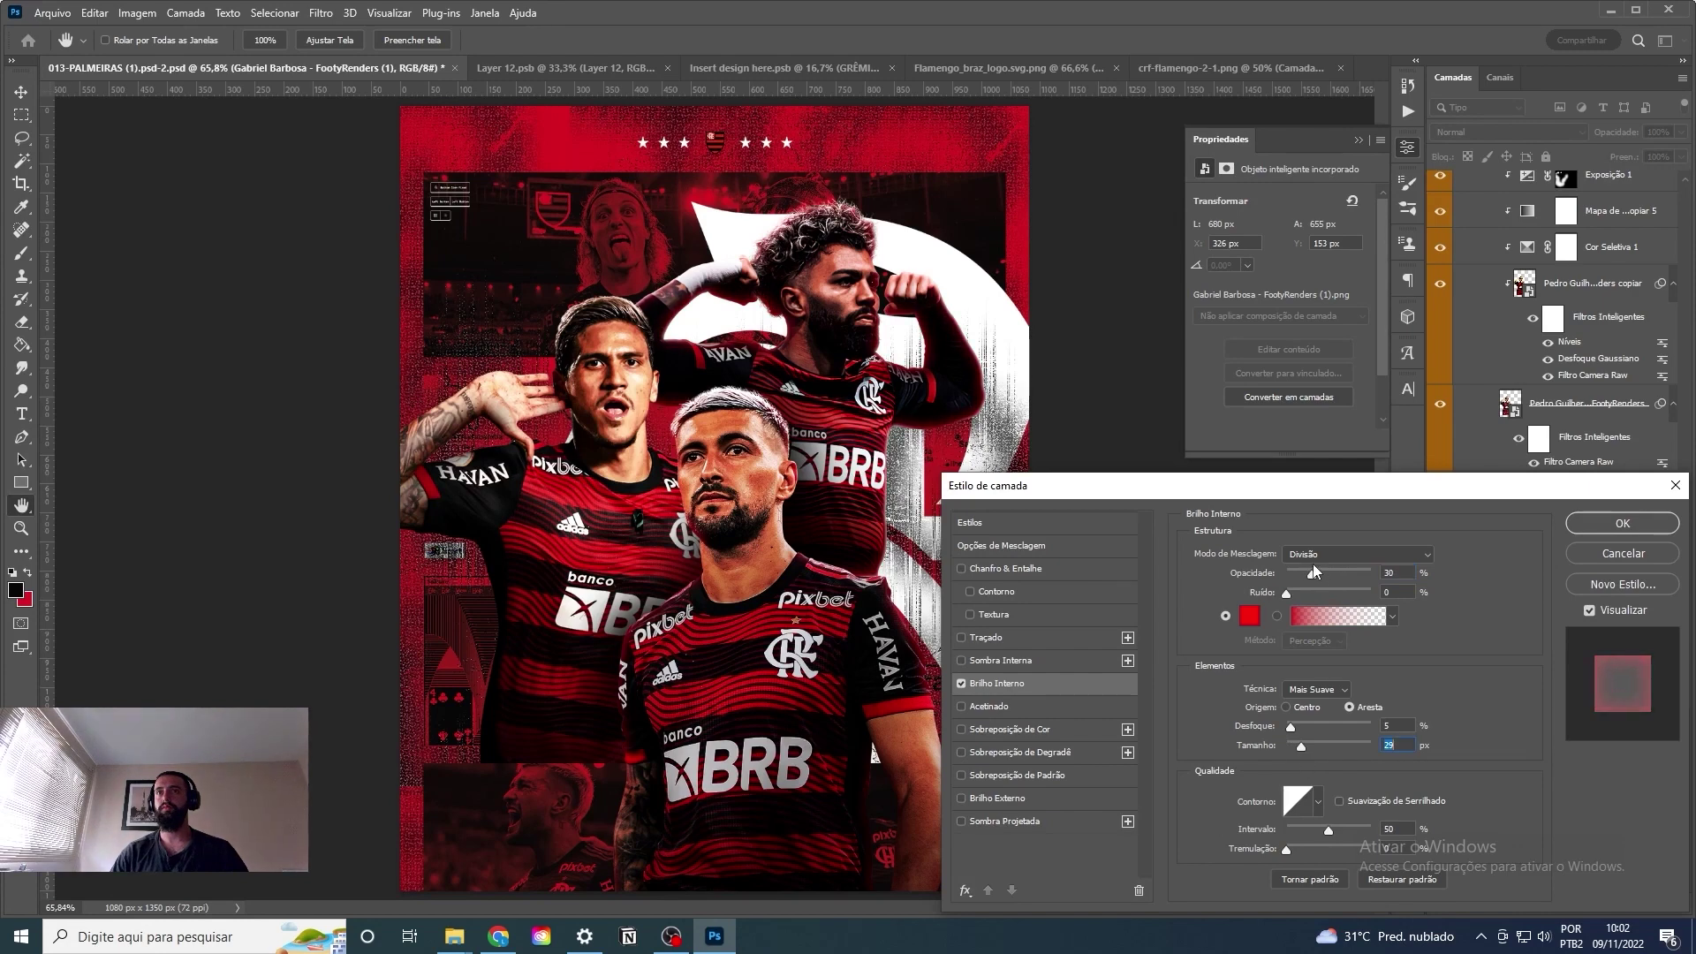
{"action": "key", "text": "Return"}
{"action": "right_click", "coordinate": [1514, 776]}
{"action": "left_click", "coordinate": [1555, 746]}
{"action": "key", "text": "ctrl+alt+m"}
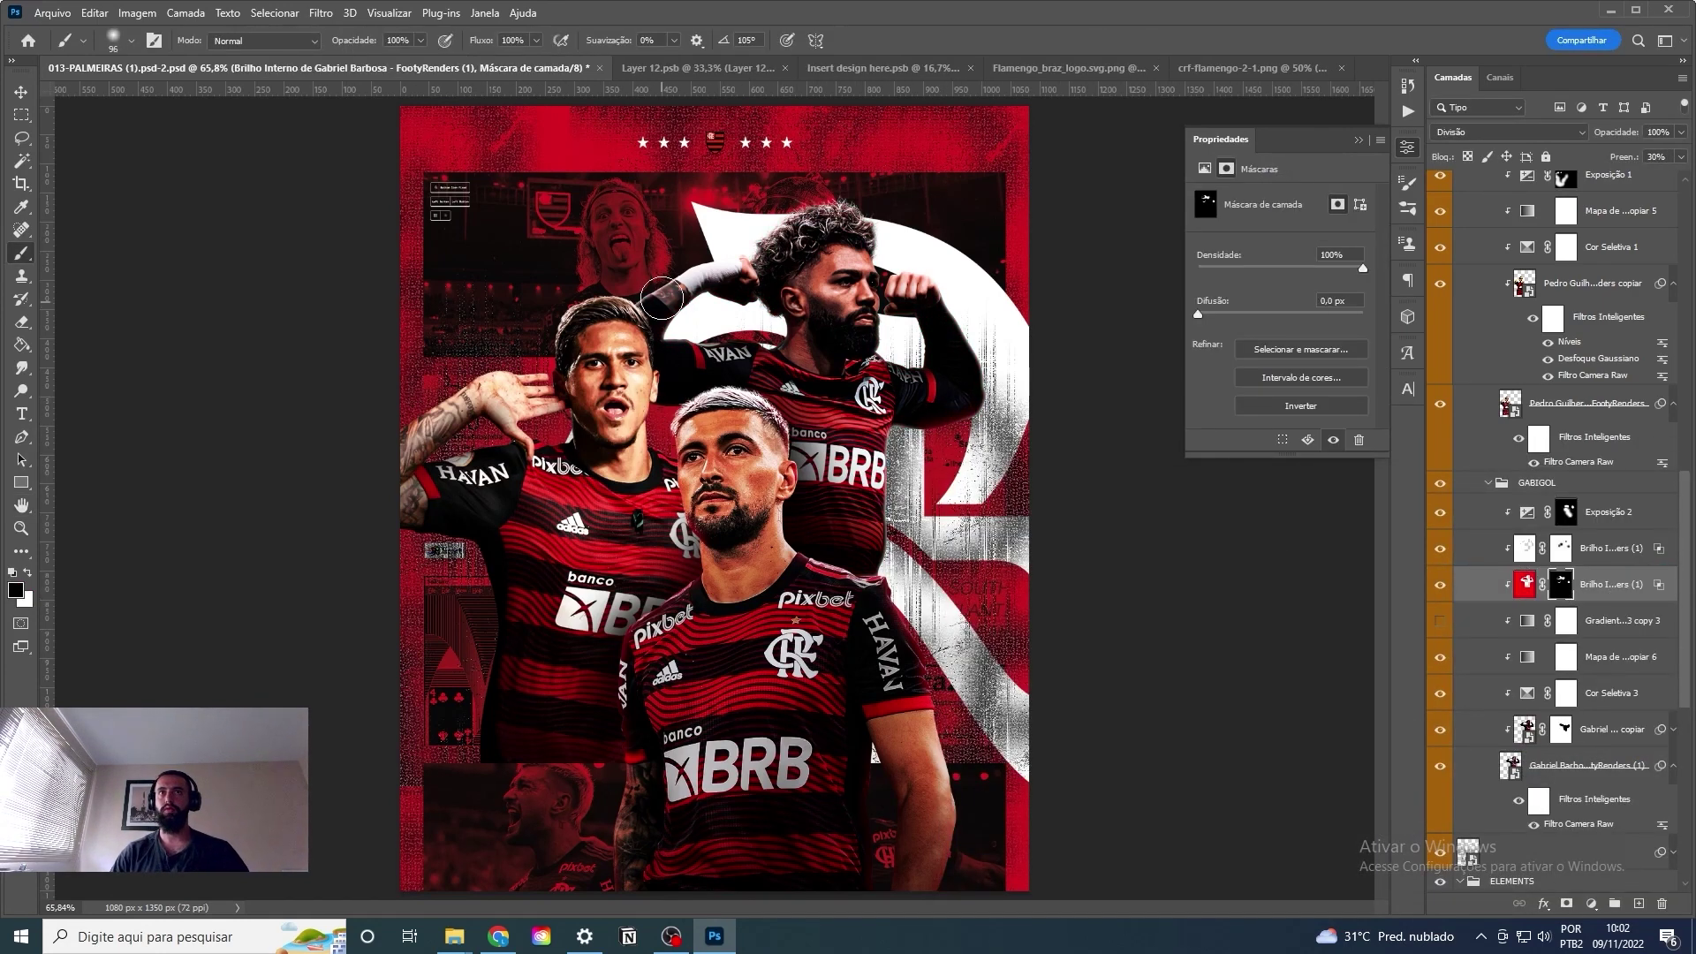
Split the front player's inner glow into its own layer, duplicate it, raise fill to 96%.
{"action": "left_click", "coordinate": [809, 619], "text": "ctrl"}
{"action": "double_click", "coordinate": [1557, 412]}
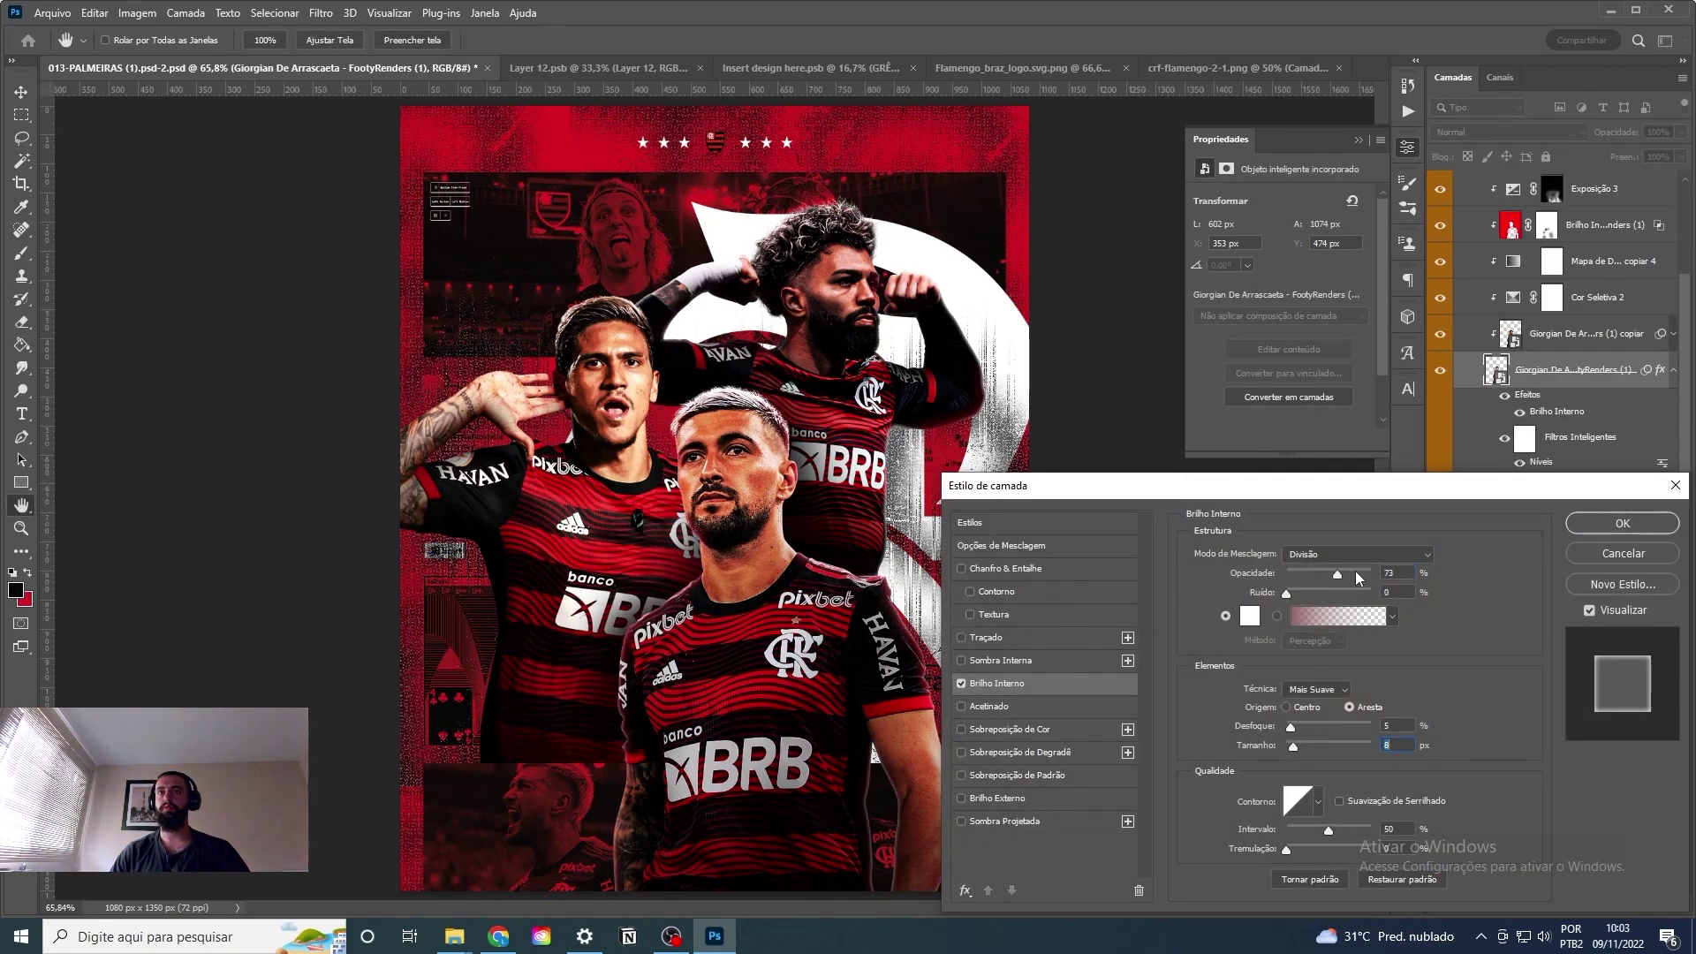
{"action": "left_click", "coordinate": [1590, 521]}
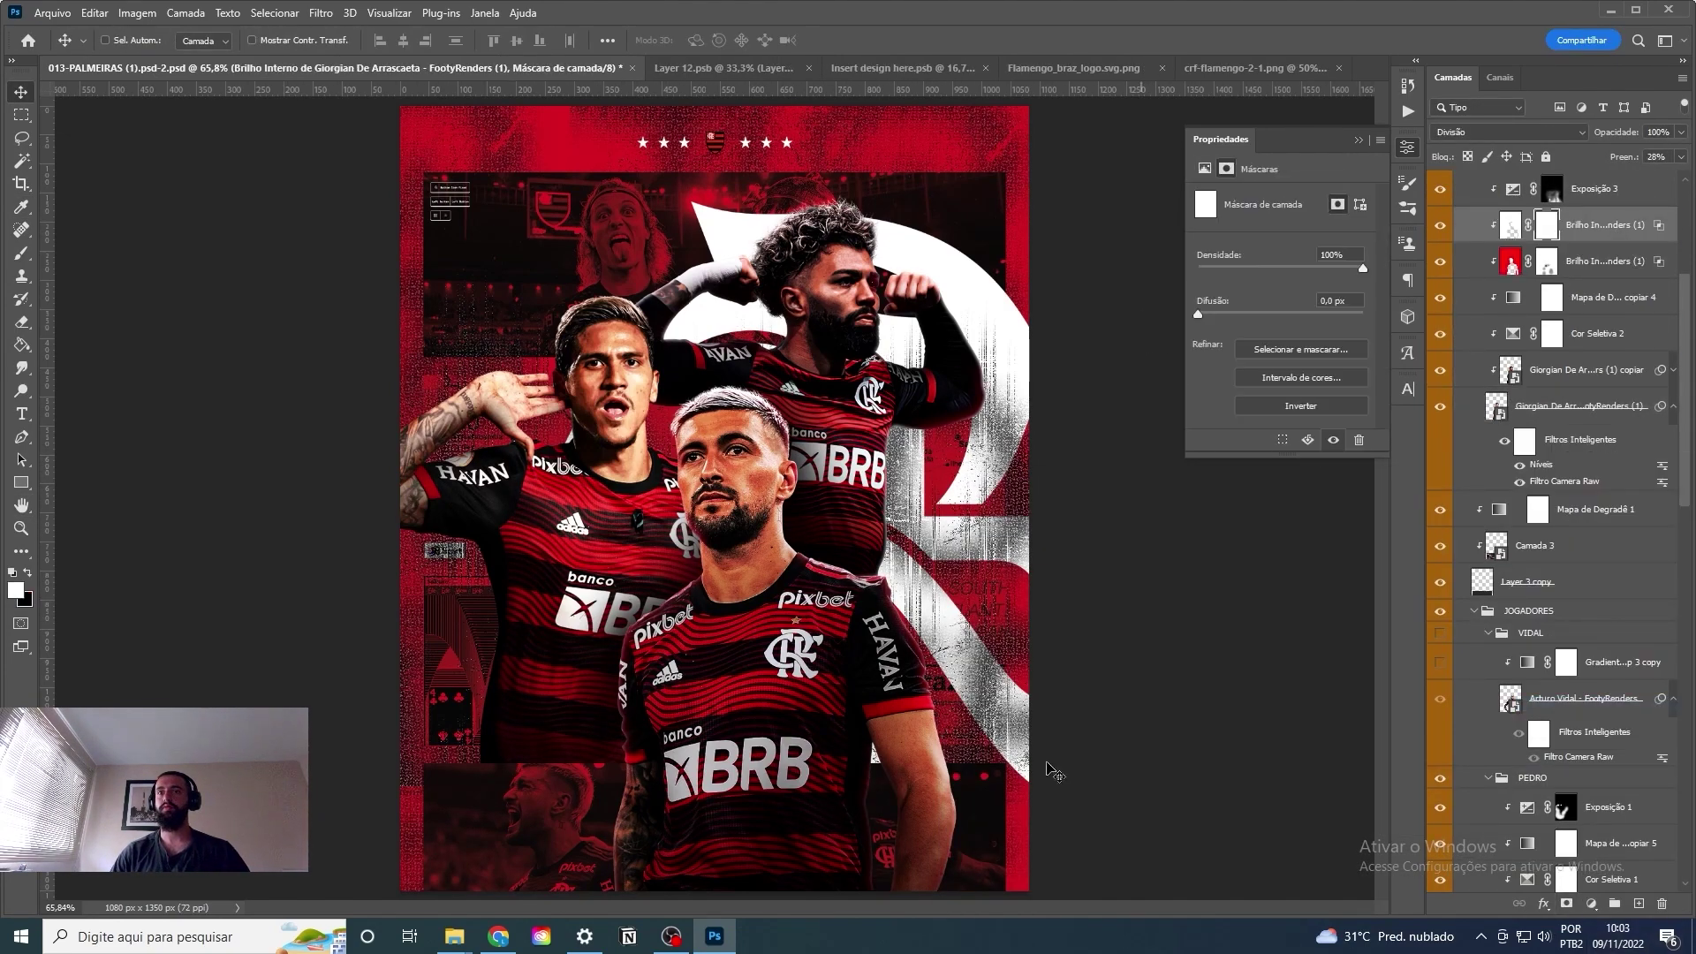
{"action": "key", "text": "ctrl+j"}
{"action": "left_click_drag", "start_coordinate": [1681, 156], "coordinate": [1675, 183]}
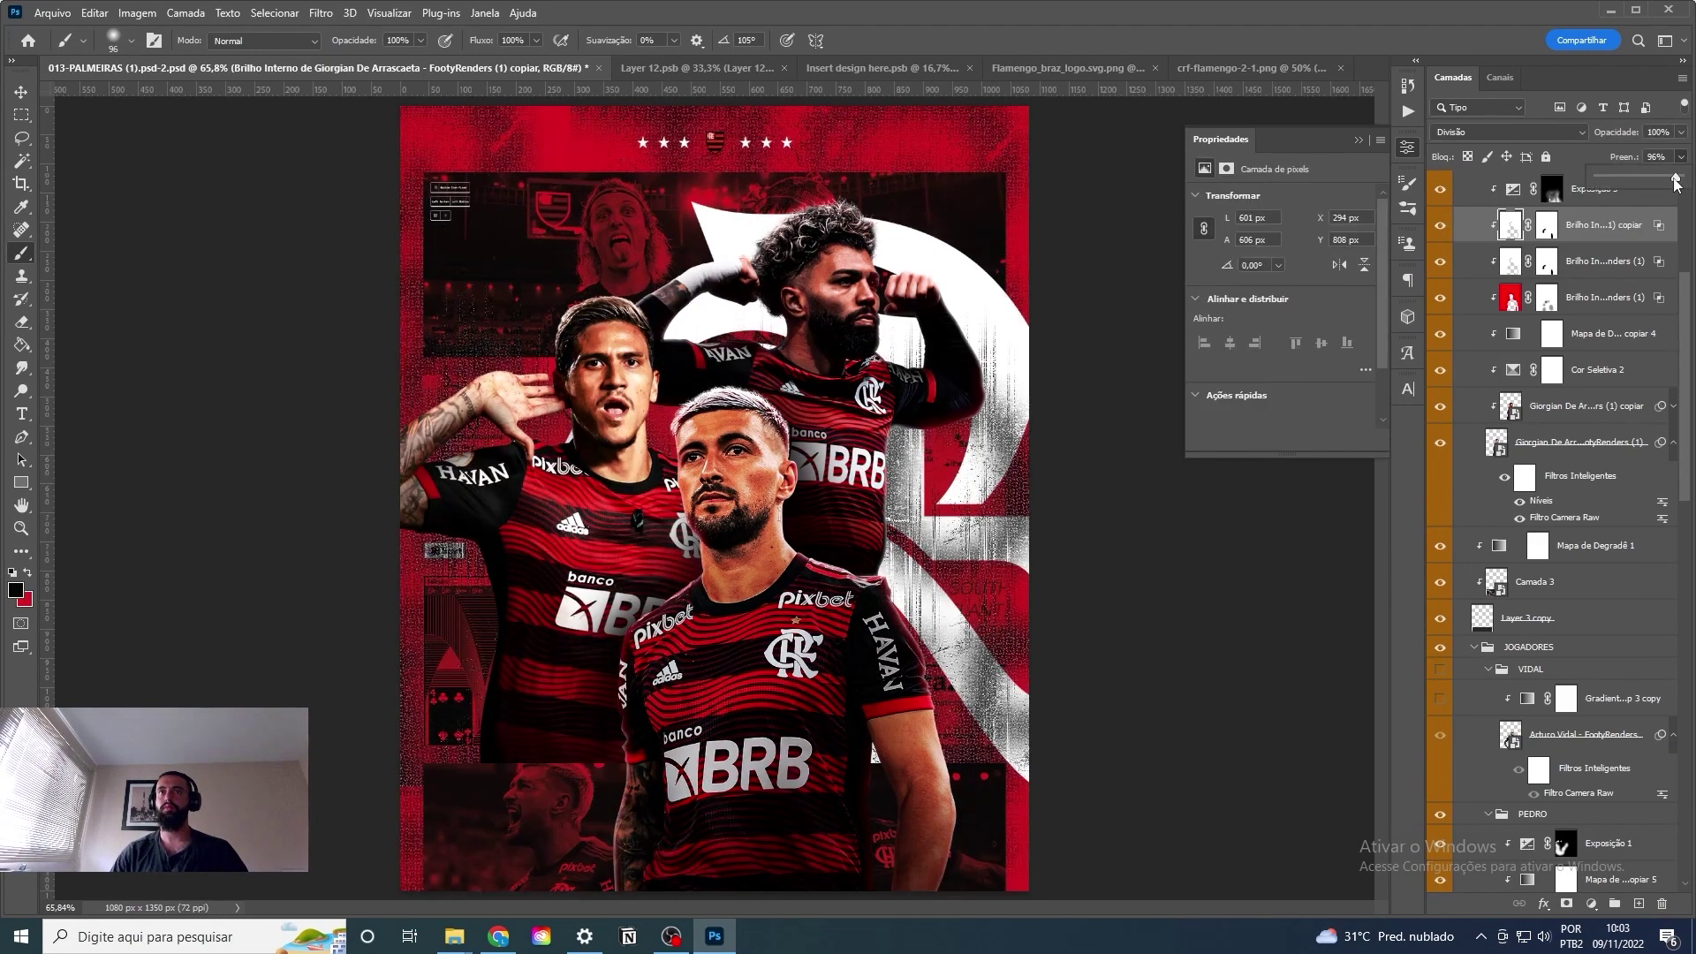
Confirm the left player's inner glow and revisit its glow colour settings.
{"action": "left_click", "coordinate": [583, 441], "text": "ctrl"}
{"action": "double_click", "coordinate": [1582, 707]}
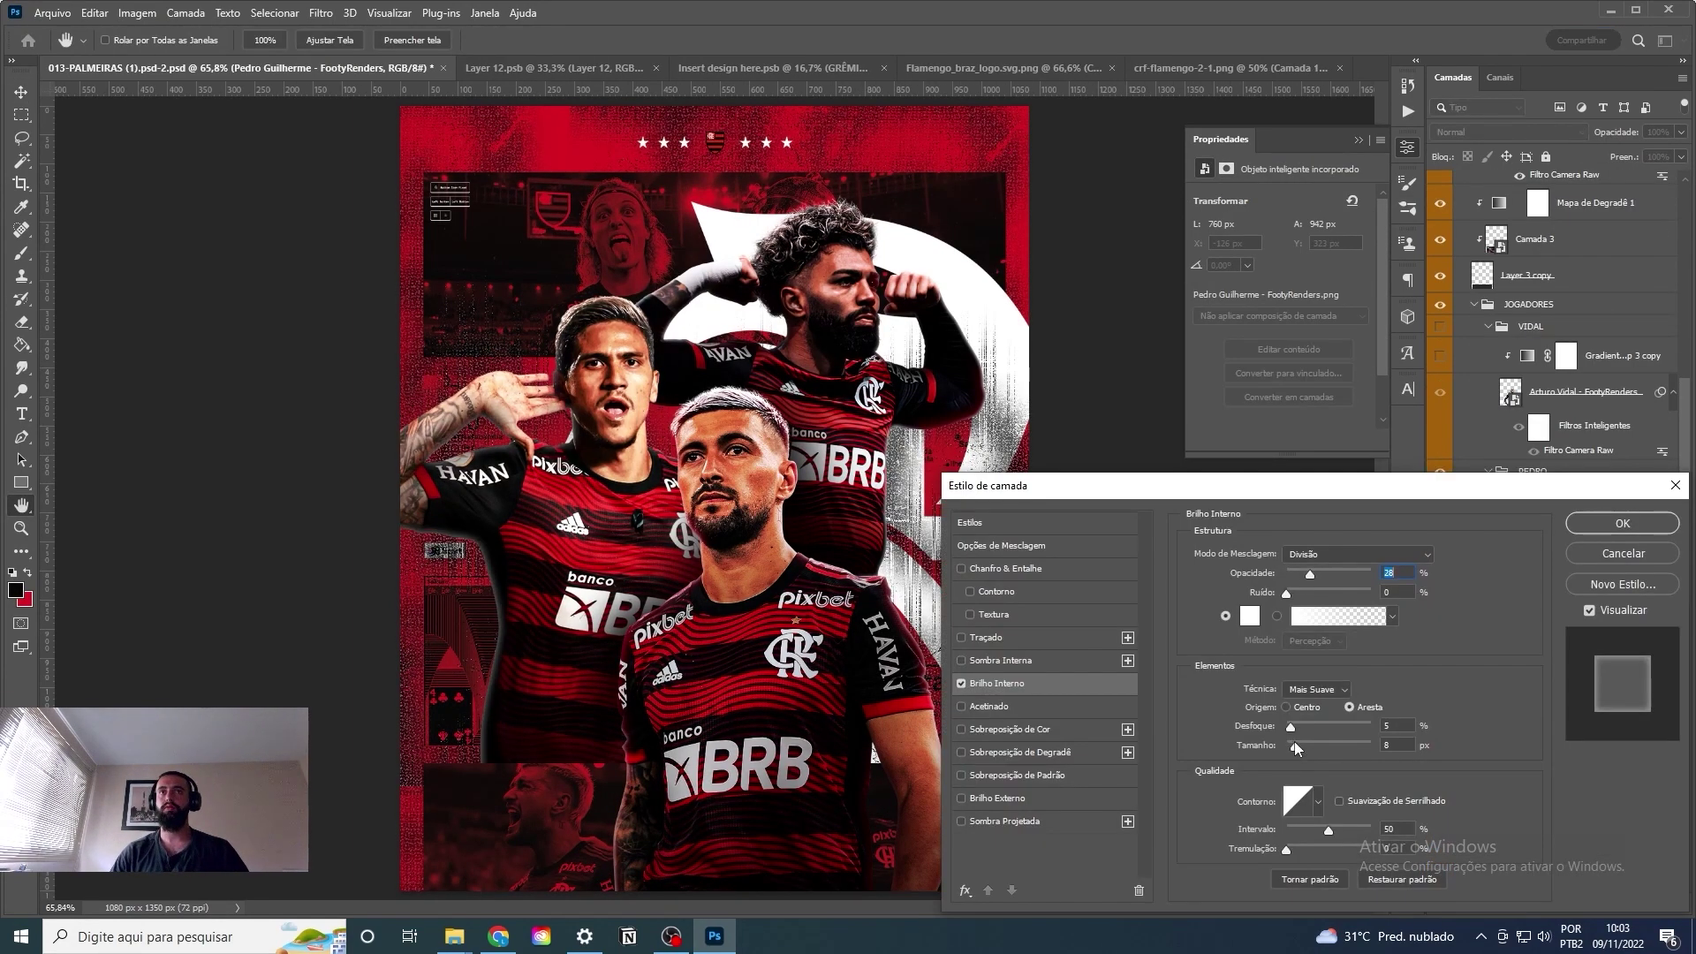
{"action": "key", "text": "Return"}
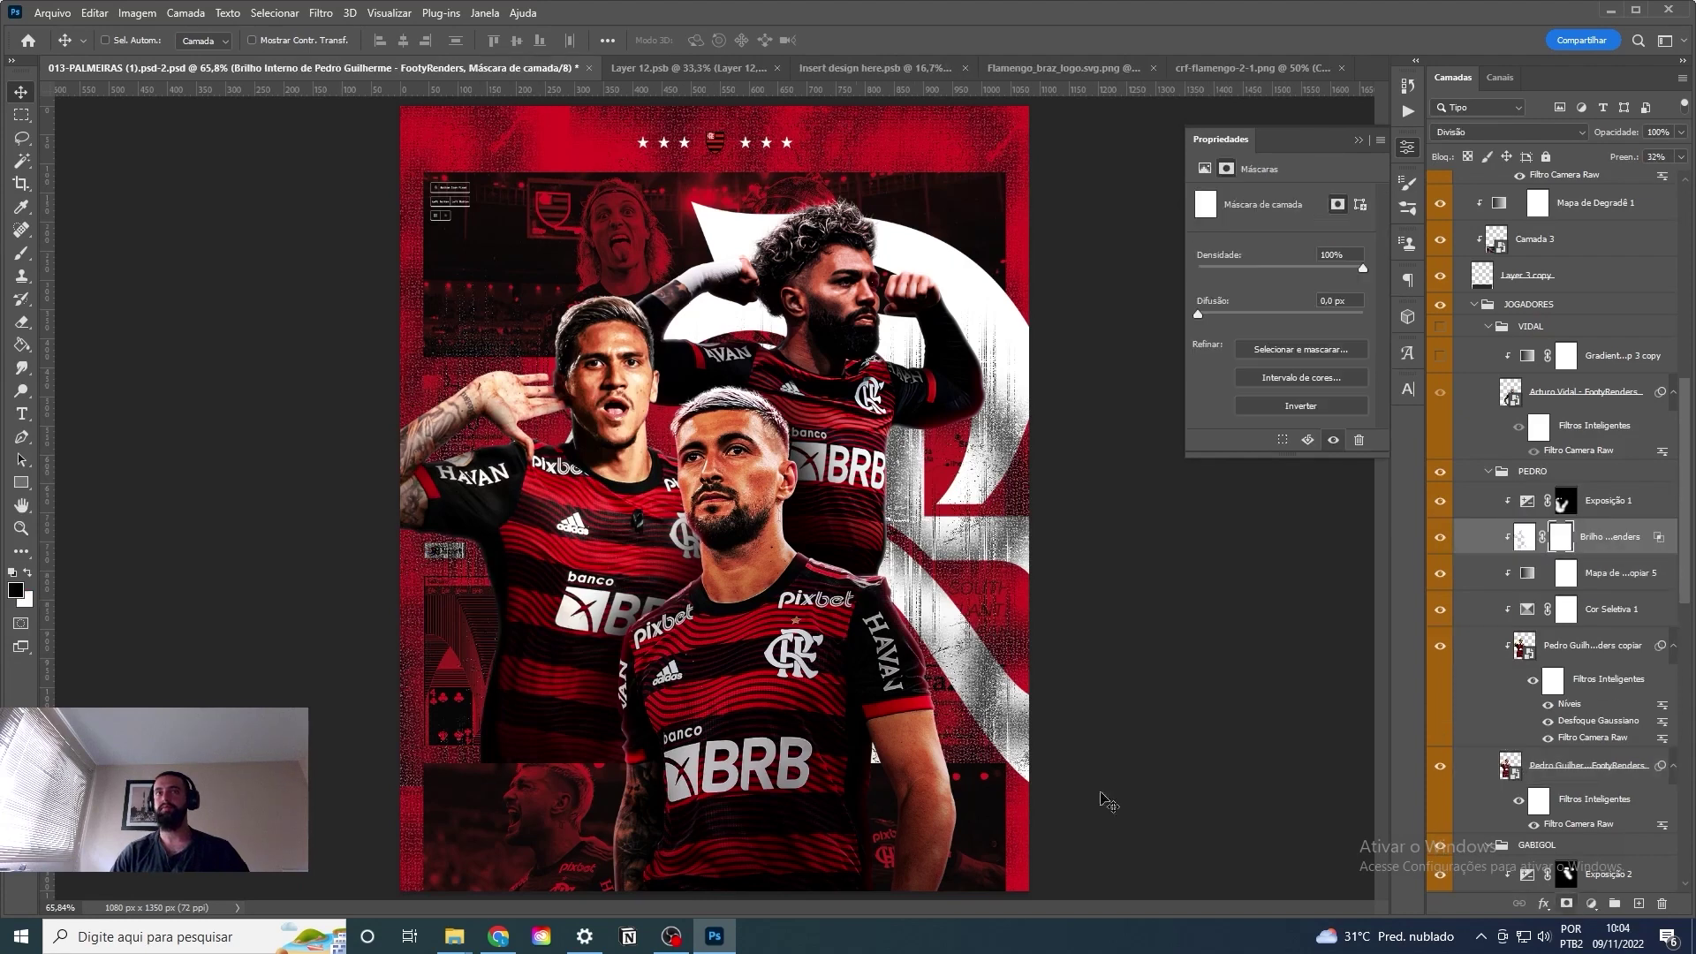
{"action": "left_click", "coordinate": [1566, 541]}
{"action": "double_click", "coordinate": [1586, 778]}
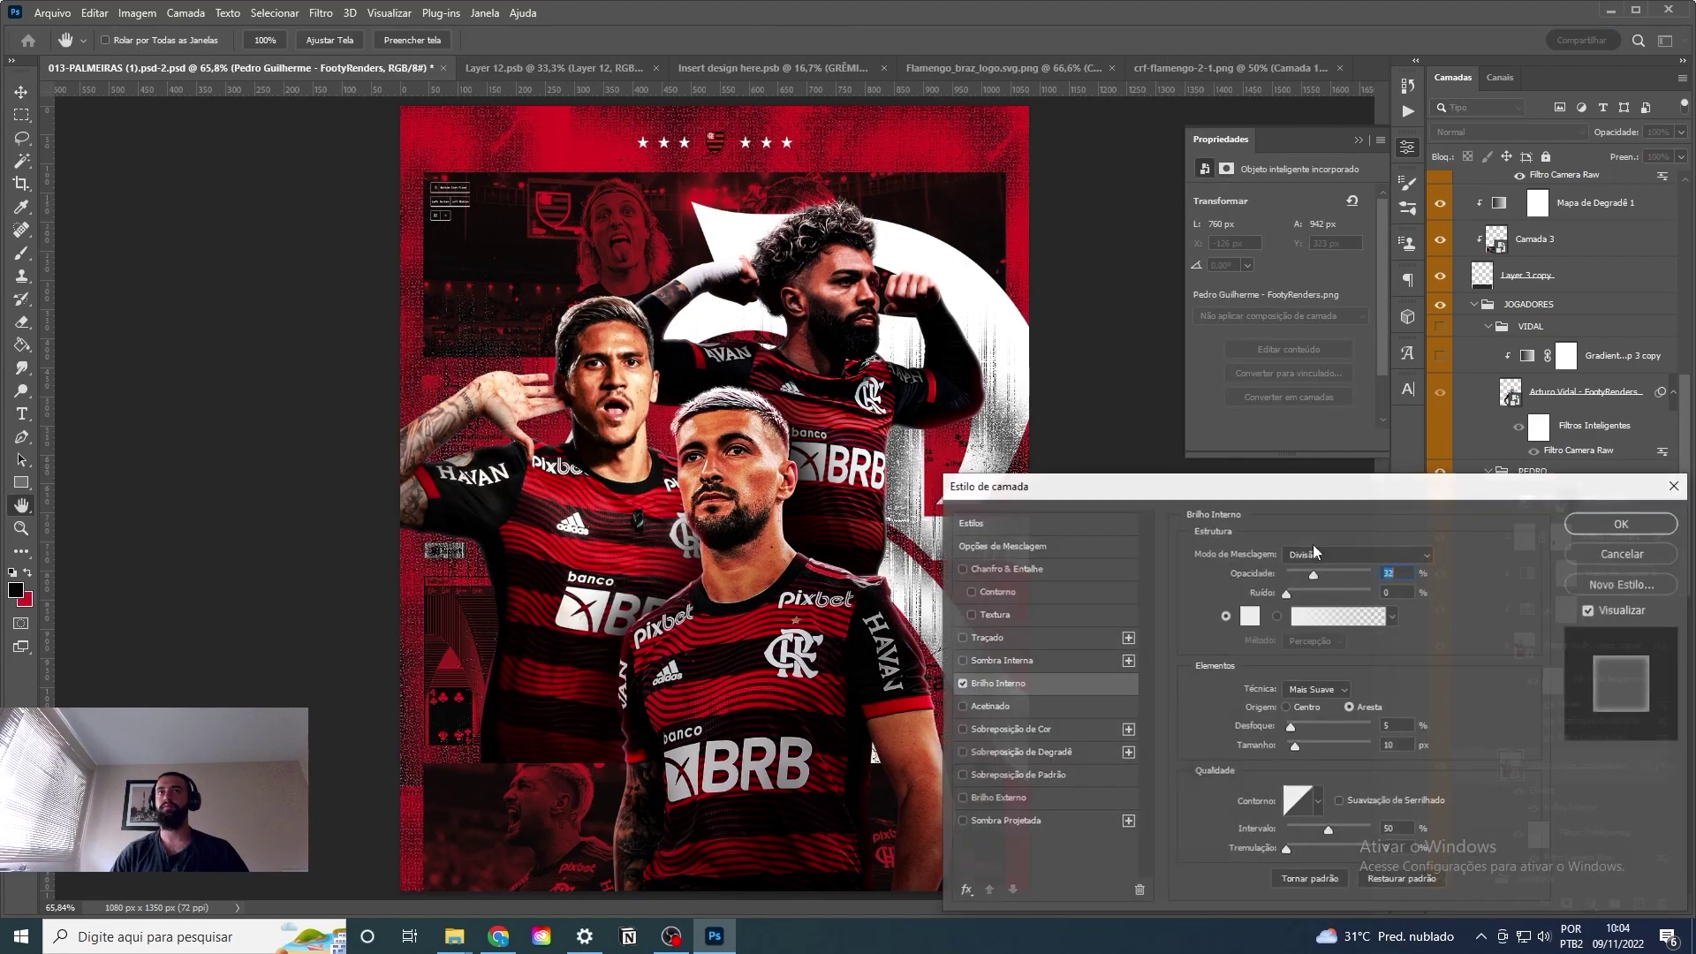
{"action": "left_click", "coordinate": [1249, 615]}
{"action": "key", "text": "Return"}
{"action": "key", "text": "Return"}
Brighten the front player's cheek with white paint on a Sobrepor layer at 47% opacity.
{"action": "scroll", "coordinate": [1555, 636], "scroll_direction": "down", "scroll_amount": 2}
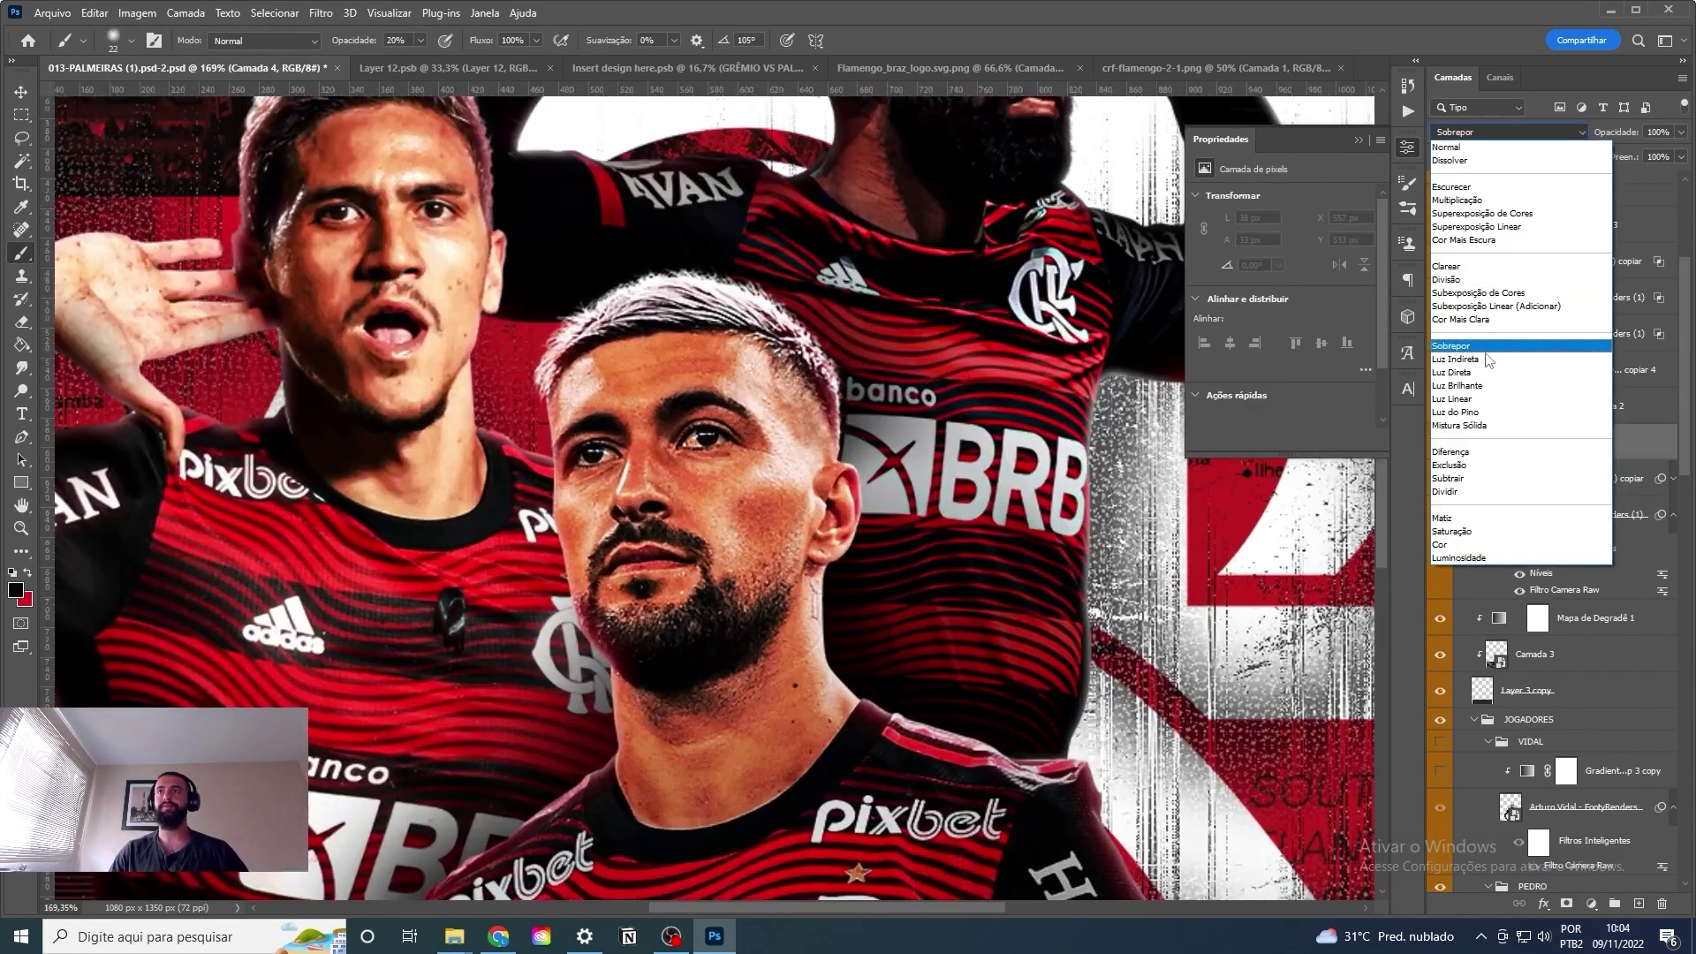
{"action": "left_click", "coordinate": [1486, 349]}
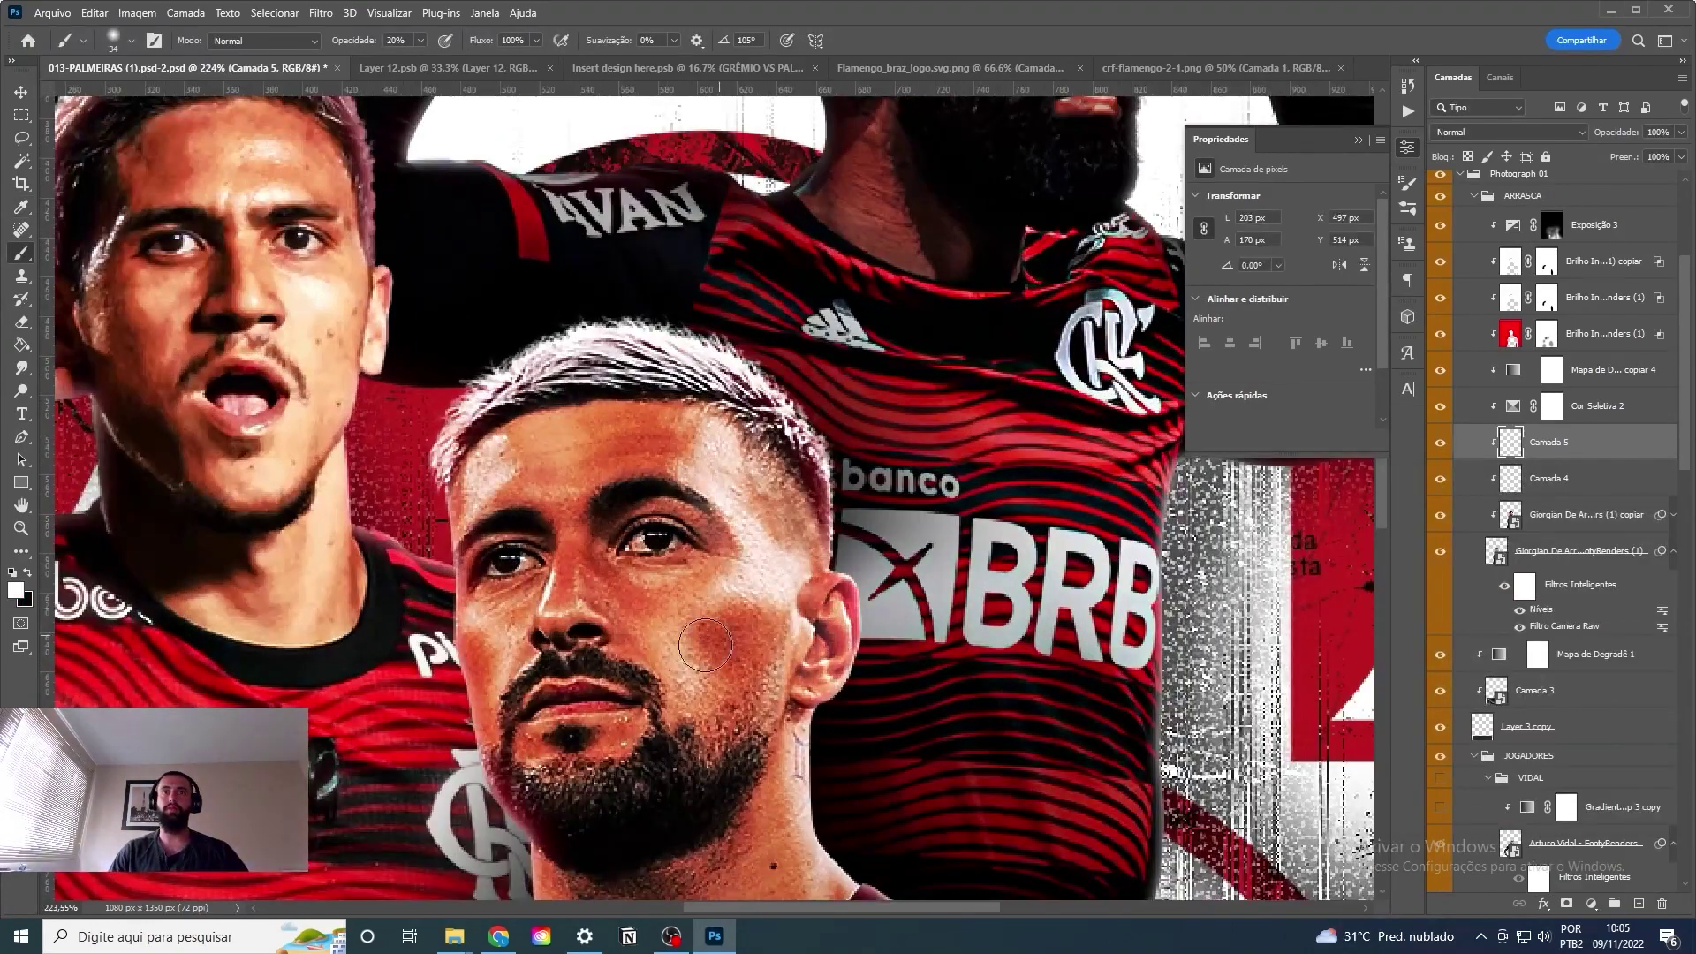
{"action": "left_click_drag", "start_coordinate": [705, 645], "coordinate": [573, 602]}
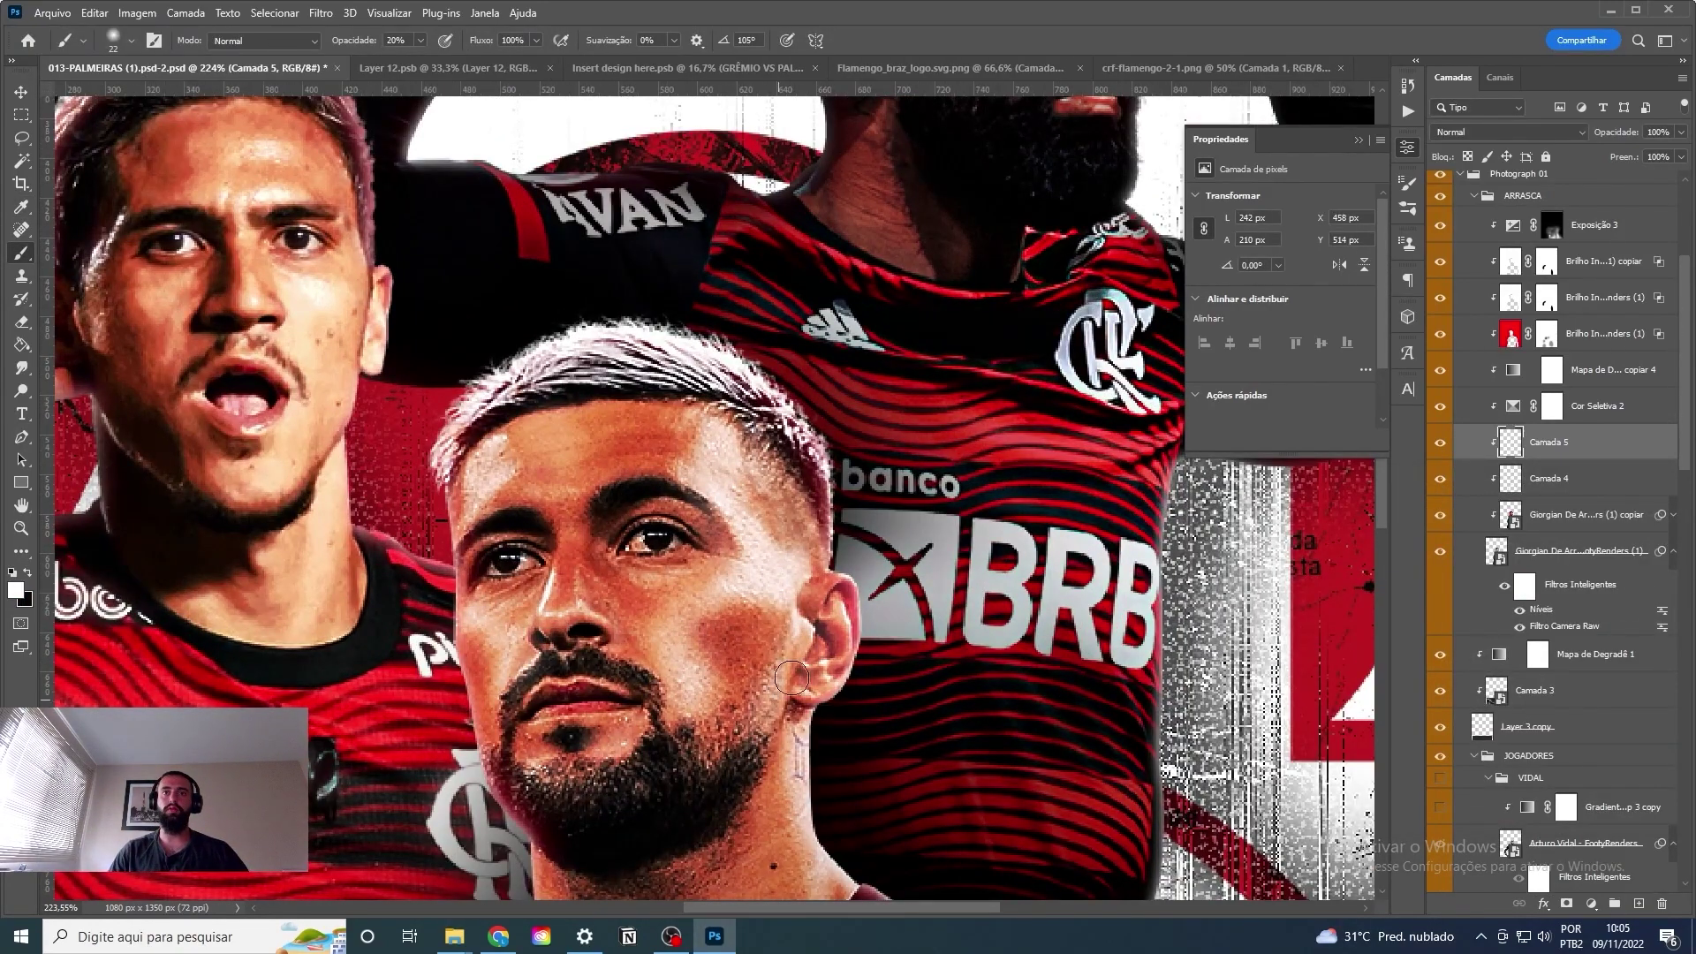
{"action": "scroll", "coordinate": [792, 677], "scroll_direction": "down", "scroll_amount": 5}
{"action": "scroll", "coordinate": [651, 693], "scroll_direction": "down", "scroll_amount": 5}
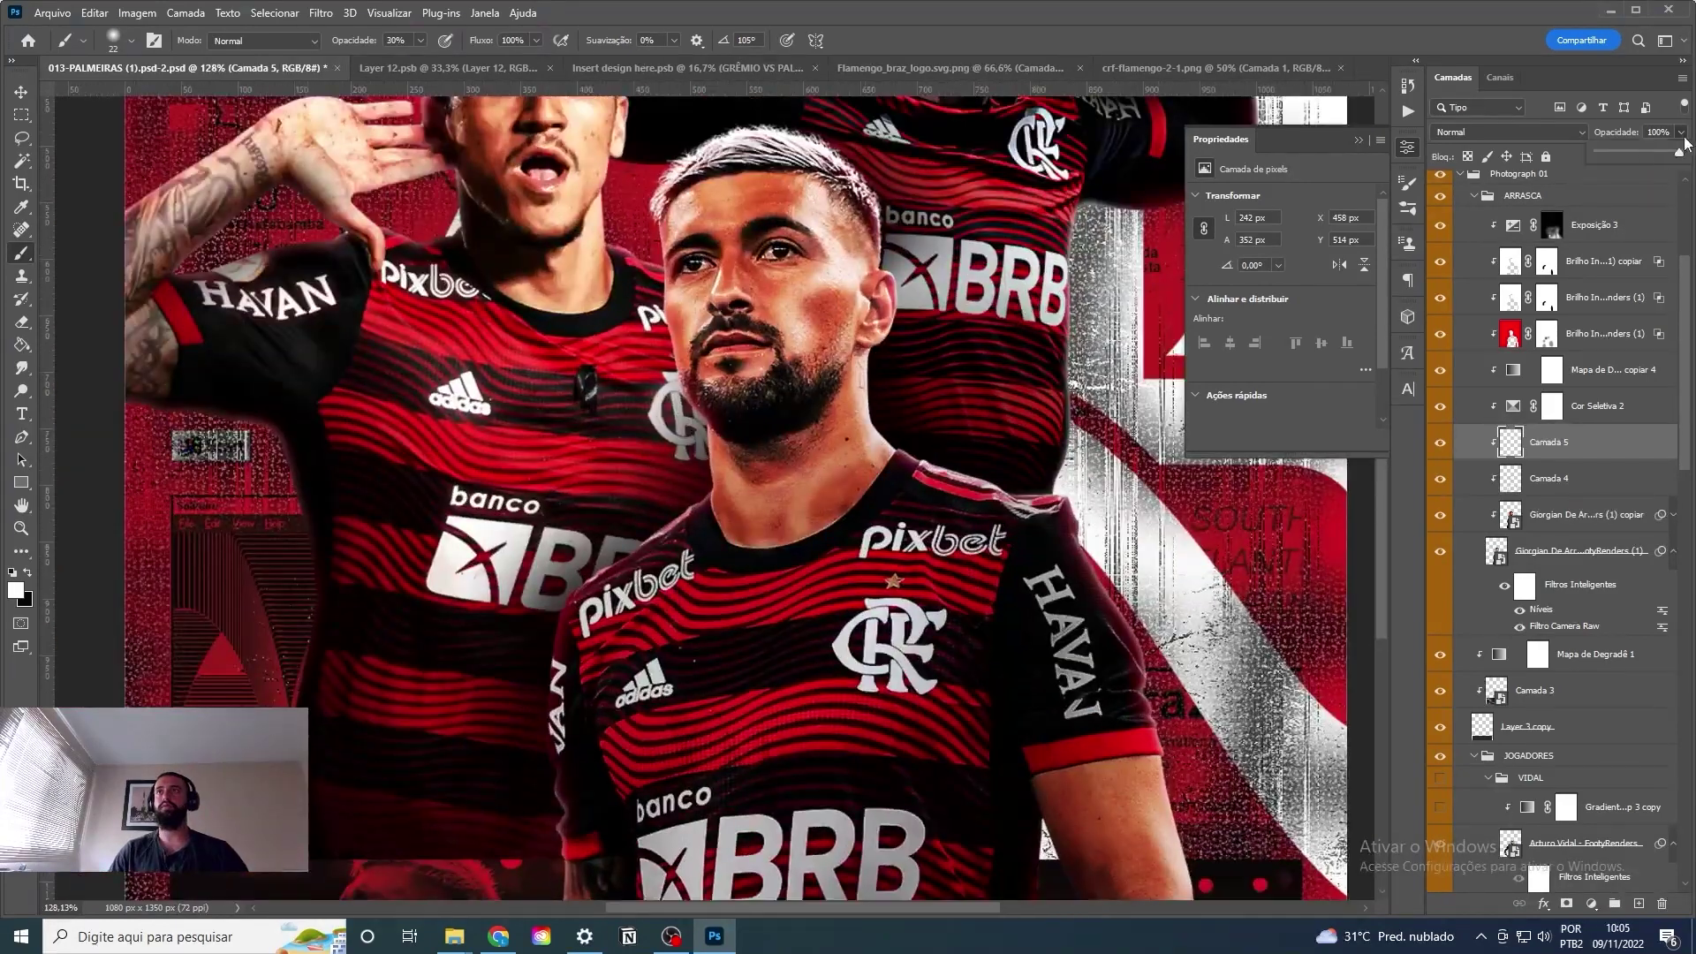
{"action": "left_click_drag", "start_coordinate": [1686, 141], "coordinate": [1636, 152]}
{"action": "key", "text": "ctrl+0"}
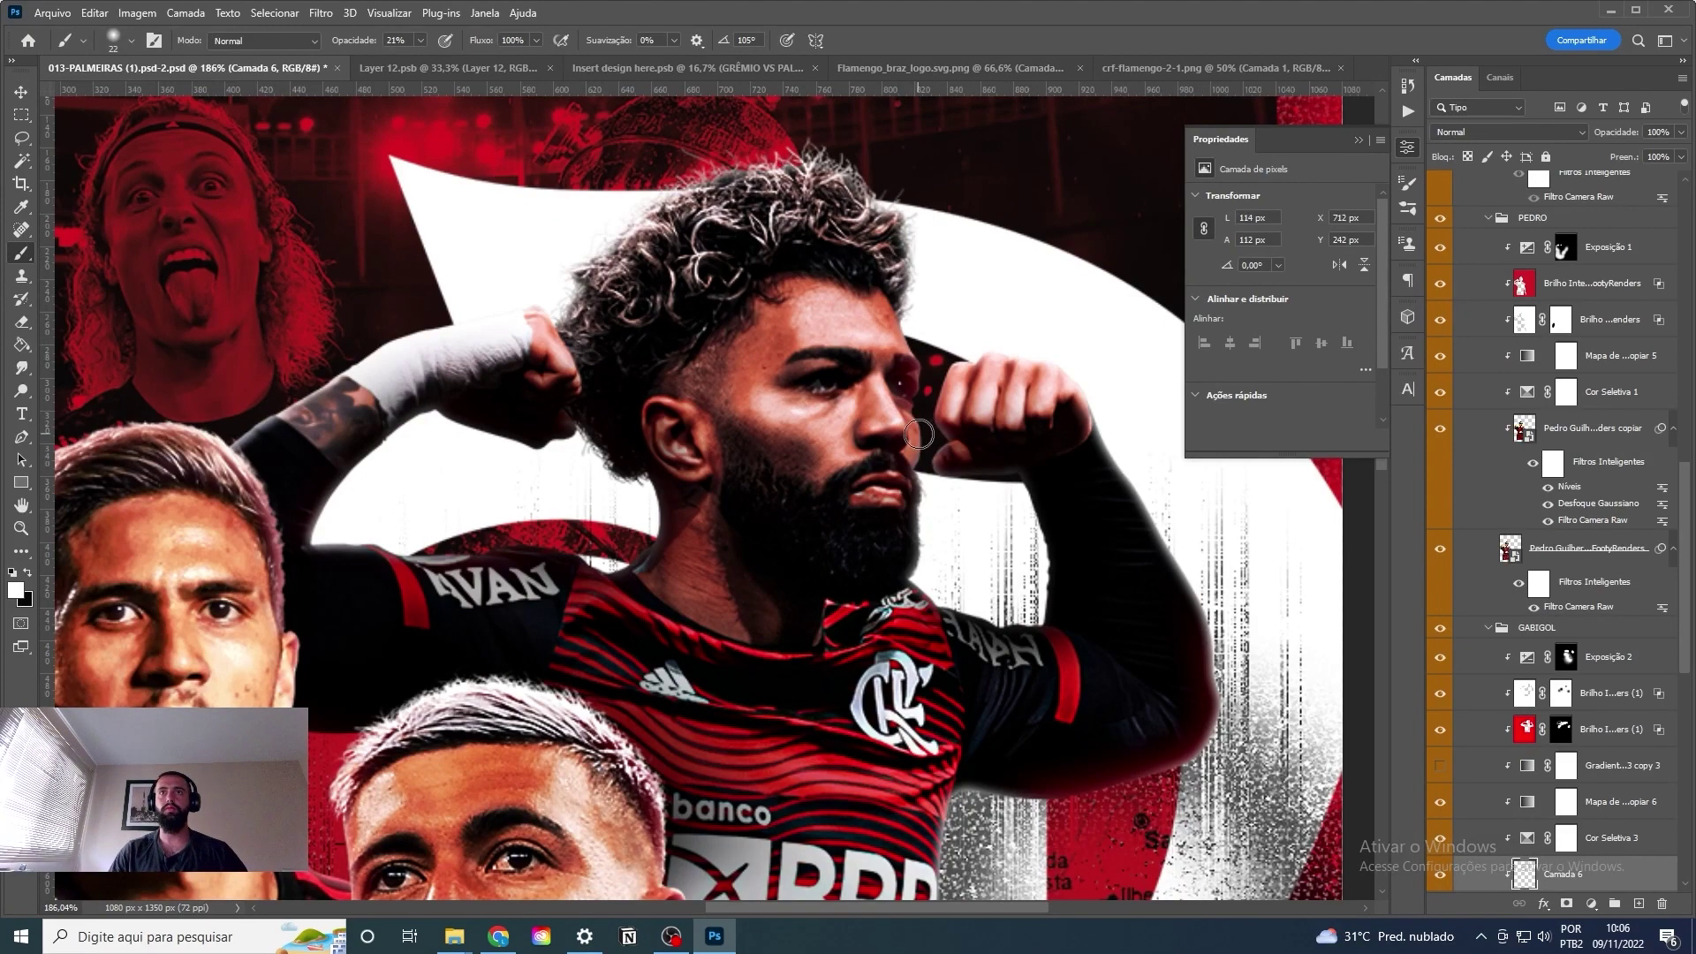
Brighten the top-right player's hair with white paint and switch the layer to Luz Indireta.
{"action": "left_click_drag", "start_coordinate": [655, 295], "coordinate": [891, 245]}
{"action": "key", "text": "shift+alt+f"}
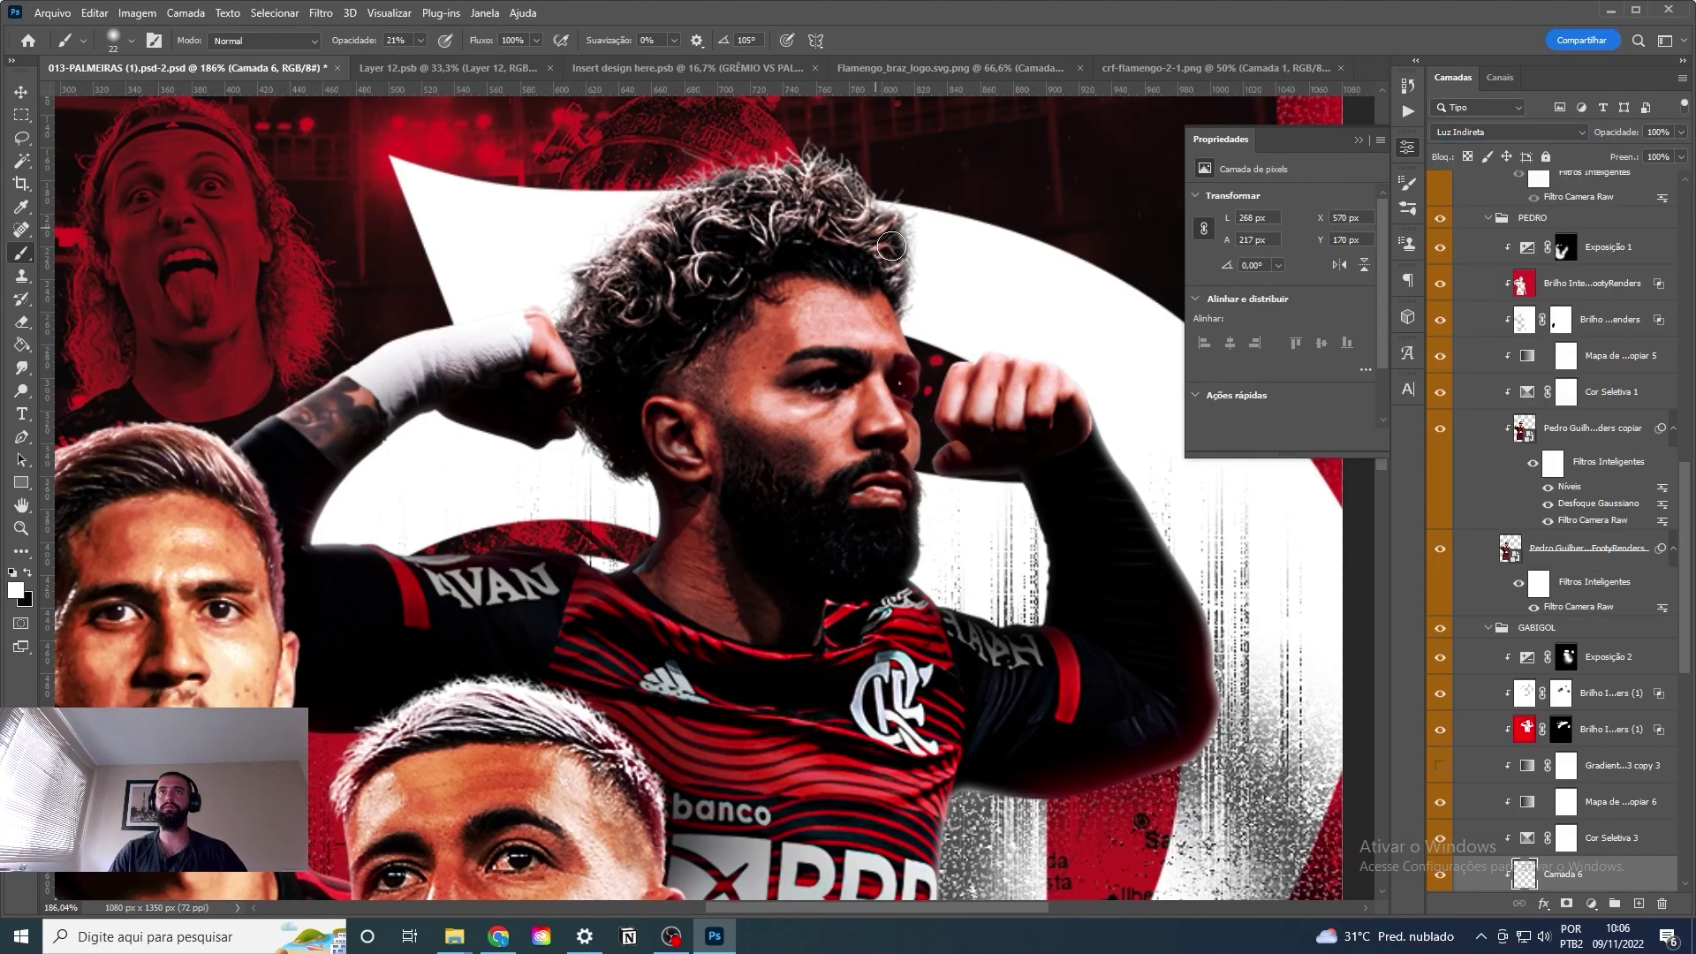
{"action": "scroll", "coordinate": [618, 534], "scroll_direction": "down", "scroll_amount": 2}
{"action": "left_click", "coordinate": [1567, 656]}
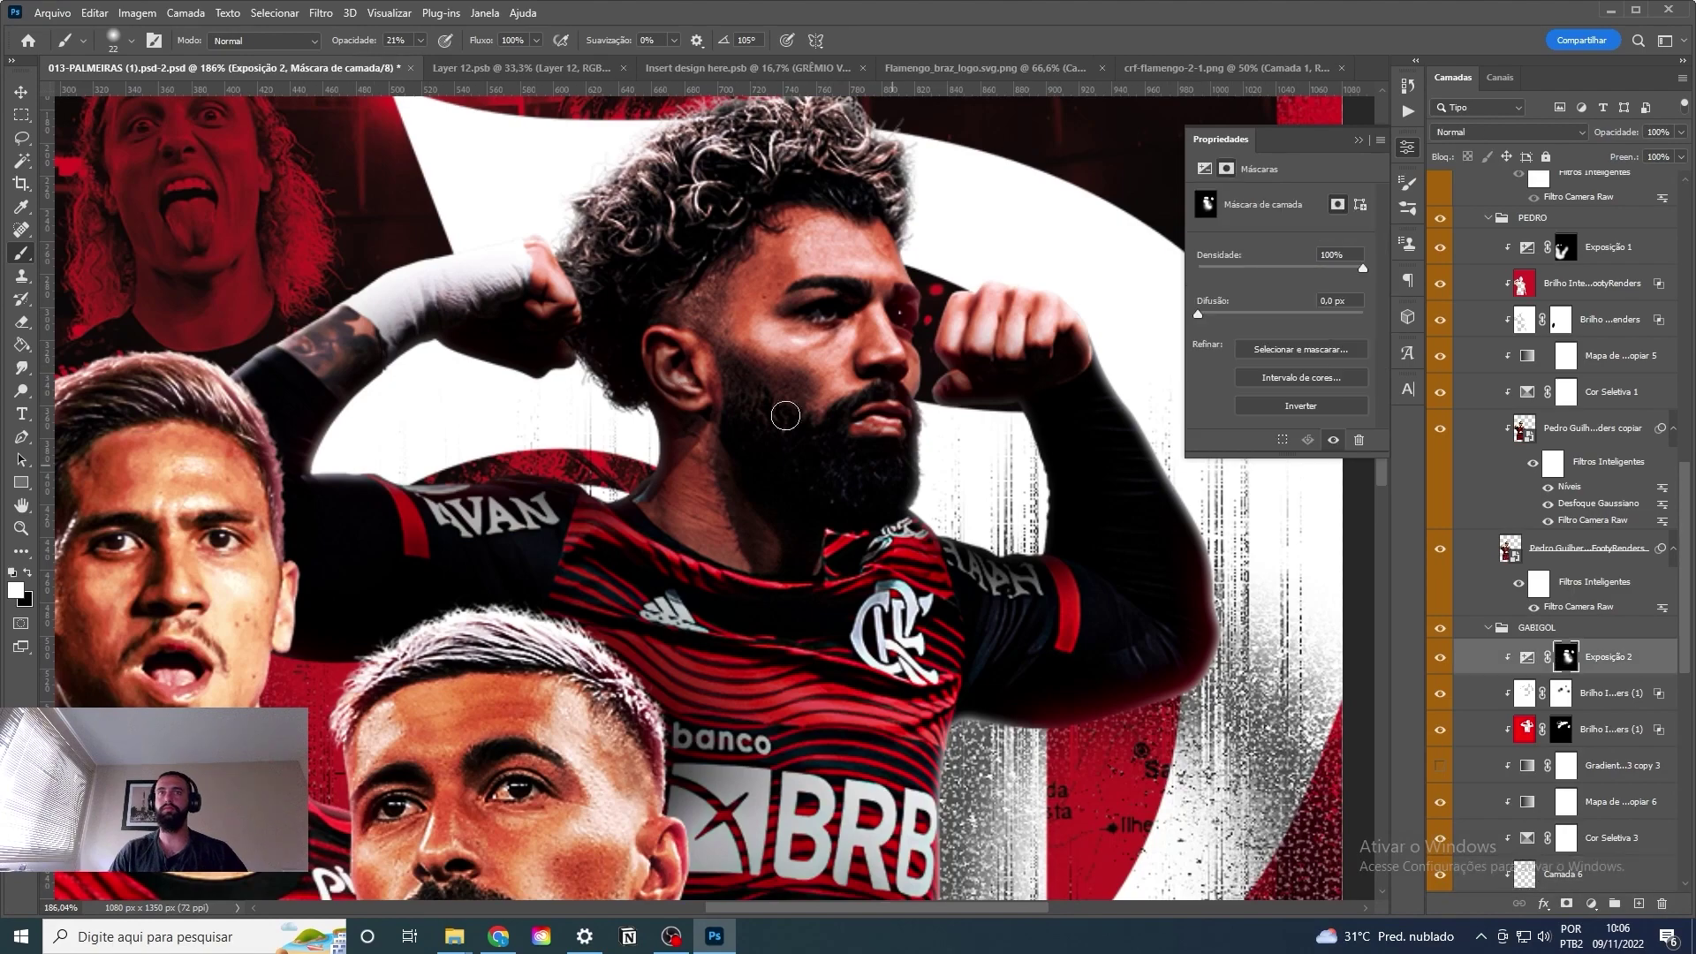
{"action": "scroll", "coordinate": [739, 311], "scroll_direction": "down", "scroll_amount": 5}
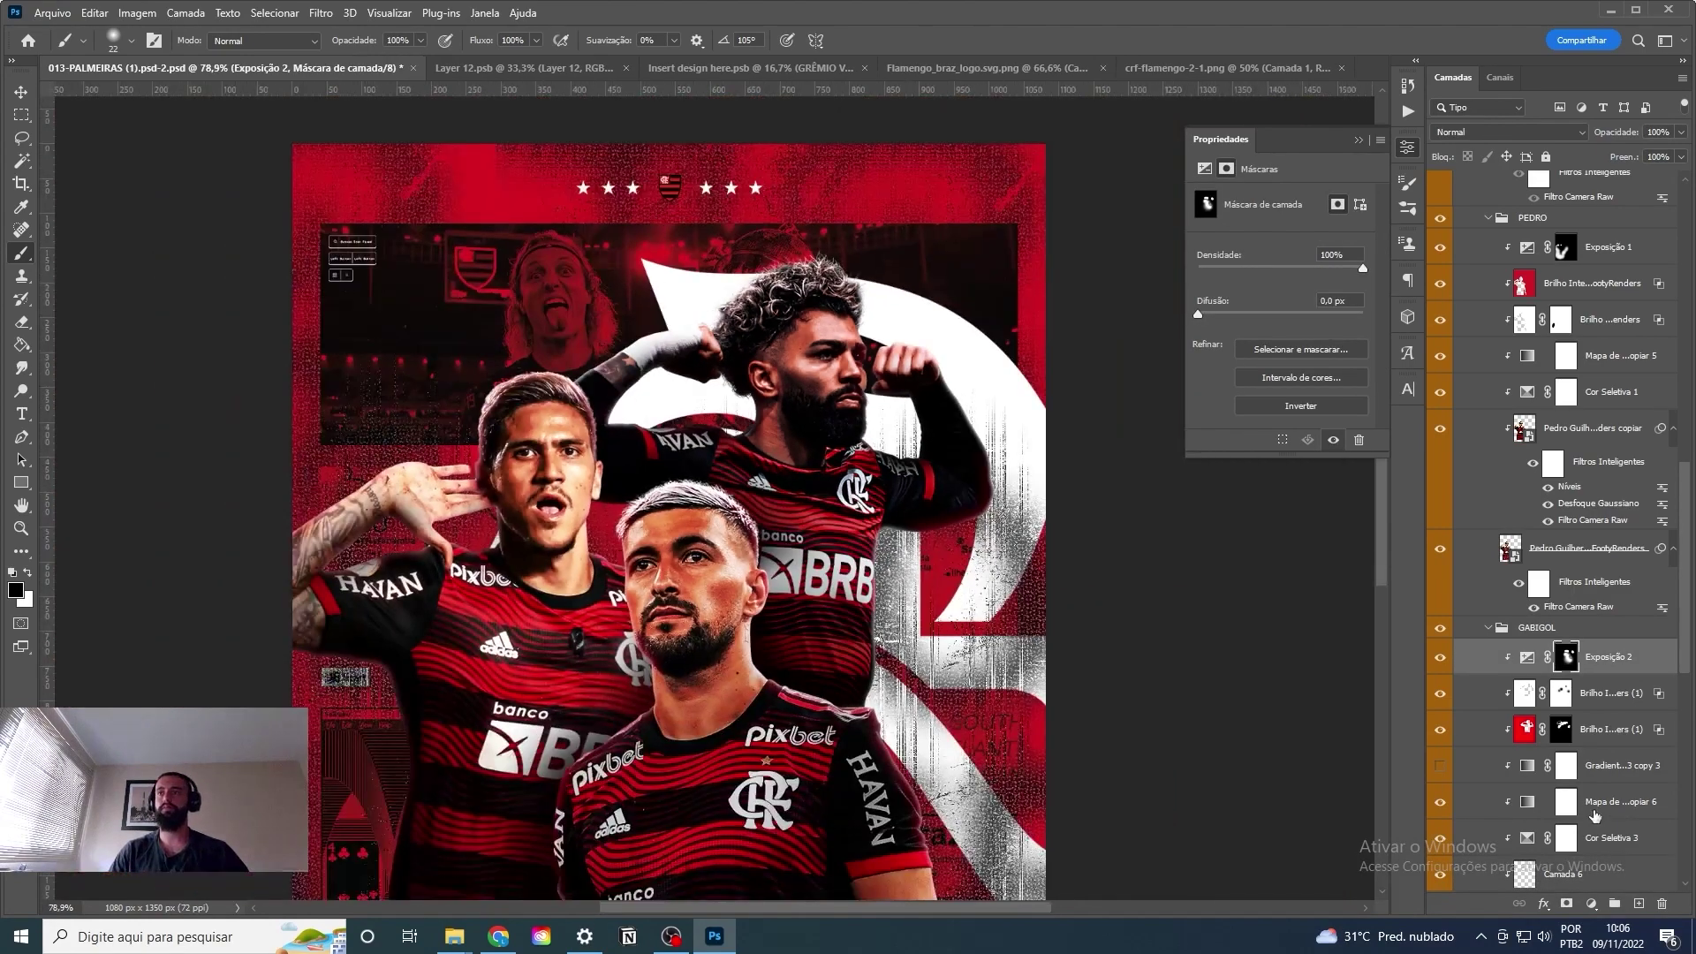
{"action": "scroll", "coordinate": [581, 339], "scroll_direction": "up", "scroll_amount": 6}
Add a new empty paint layer and select the Exposição 1 mask.
{"action": "key", "text": "ctrl+shift+alt+n"}
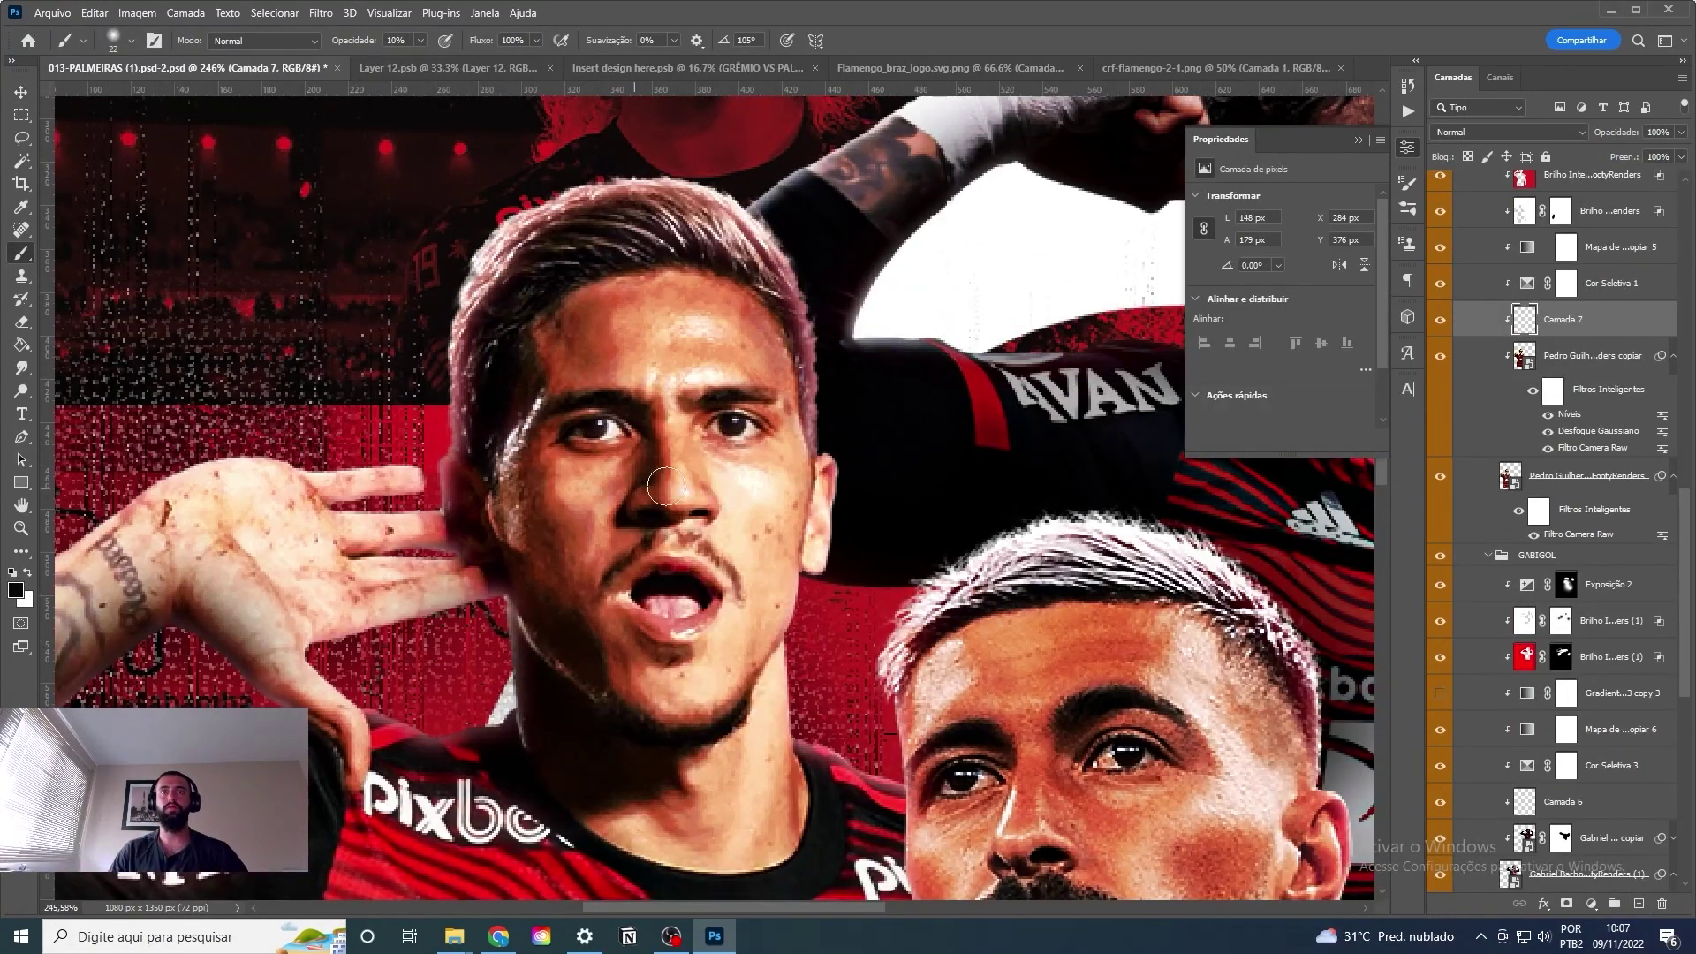
{"action": "scroll", "coordinate": [664, 486], "scroll_direction": "down", "scroll_amount": 1}
{"action": "scroll", "coordinate": [606, 719], "scroll_direction": "down", "scroll_amount": 3}
{"action": "key", "text": "x"}
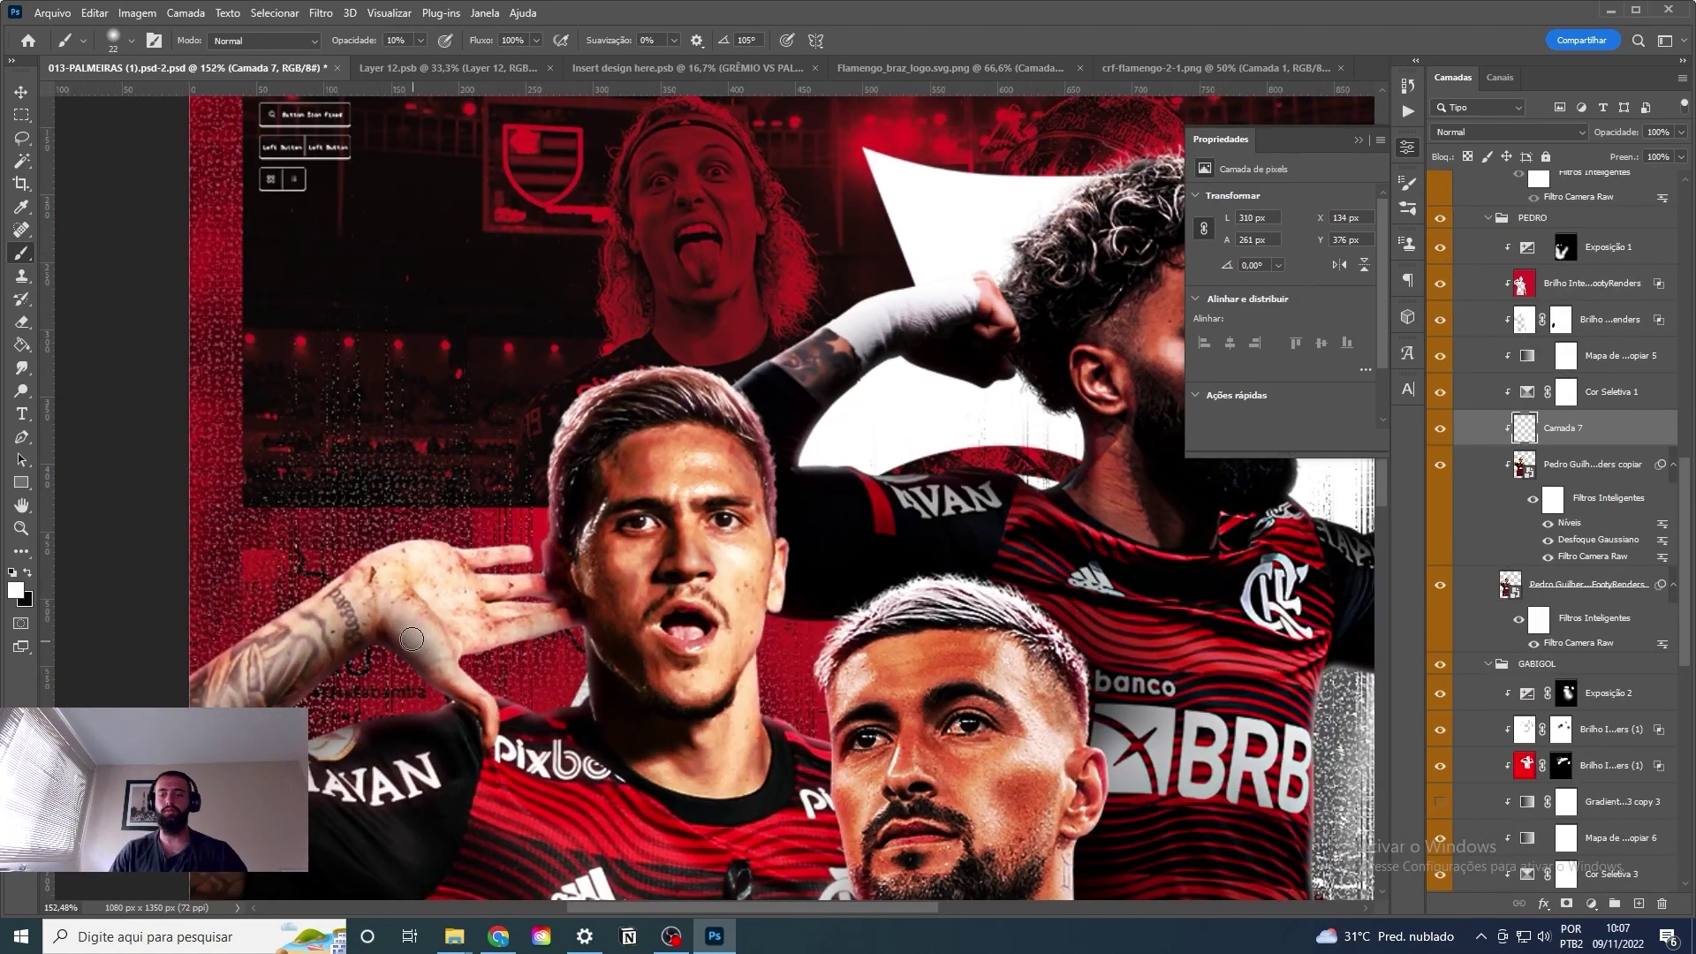
{"action": "left_click", "coordinate": [1564, 250]}
{"action": "key", "text": "x"}
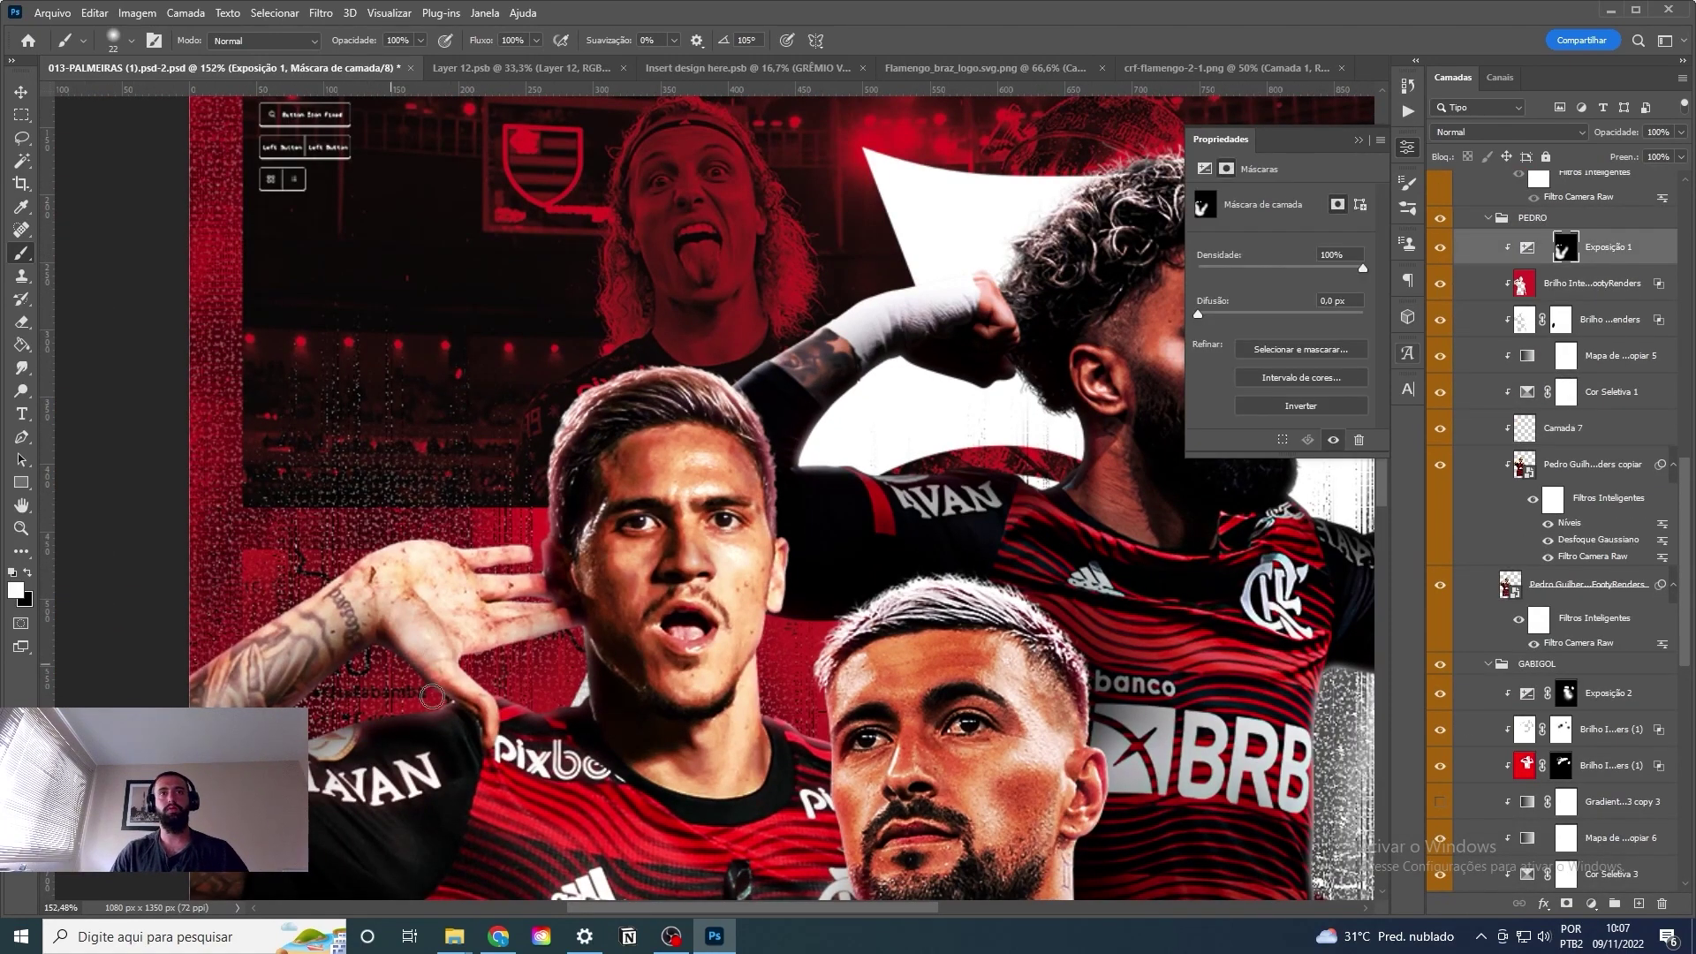
{"action": "scroll", "coordinate": [432, 697], "scroll_direction": "down", "scroll_amount": 1}
Add another empty layer for painting.
{"action": "key", "text": "ctrl+shift+alt+n"}
{"action": "scroll", "coordinate": [668, 543], "scroll_direction": "up", "scroll_amount": 1}
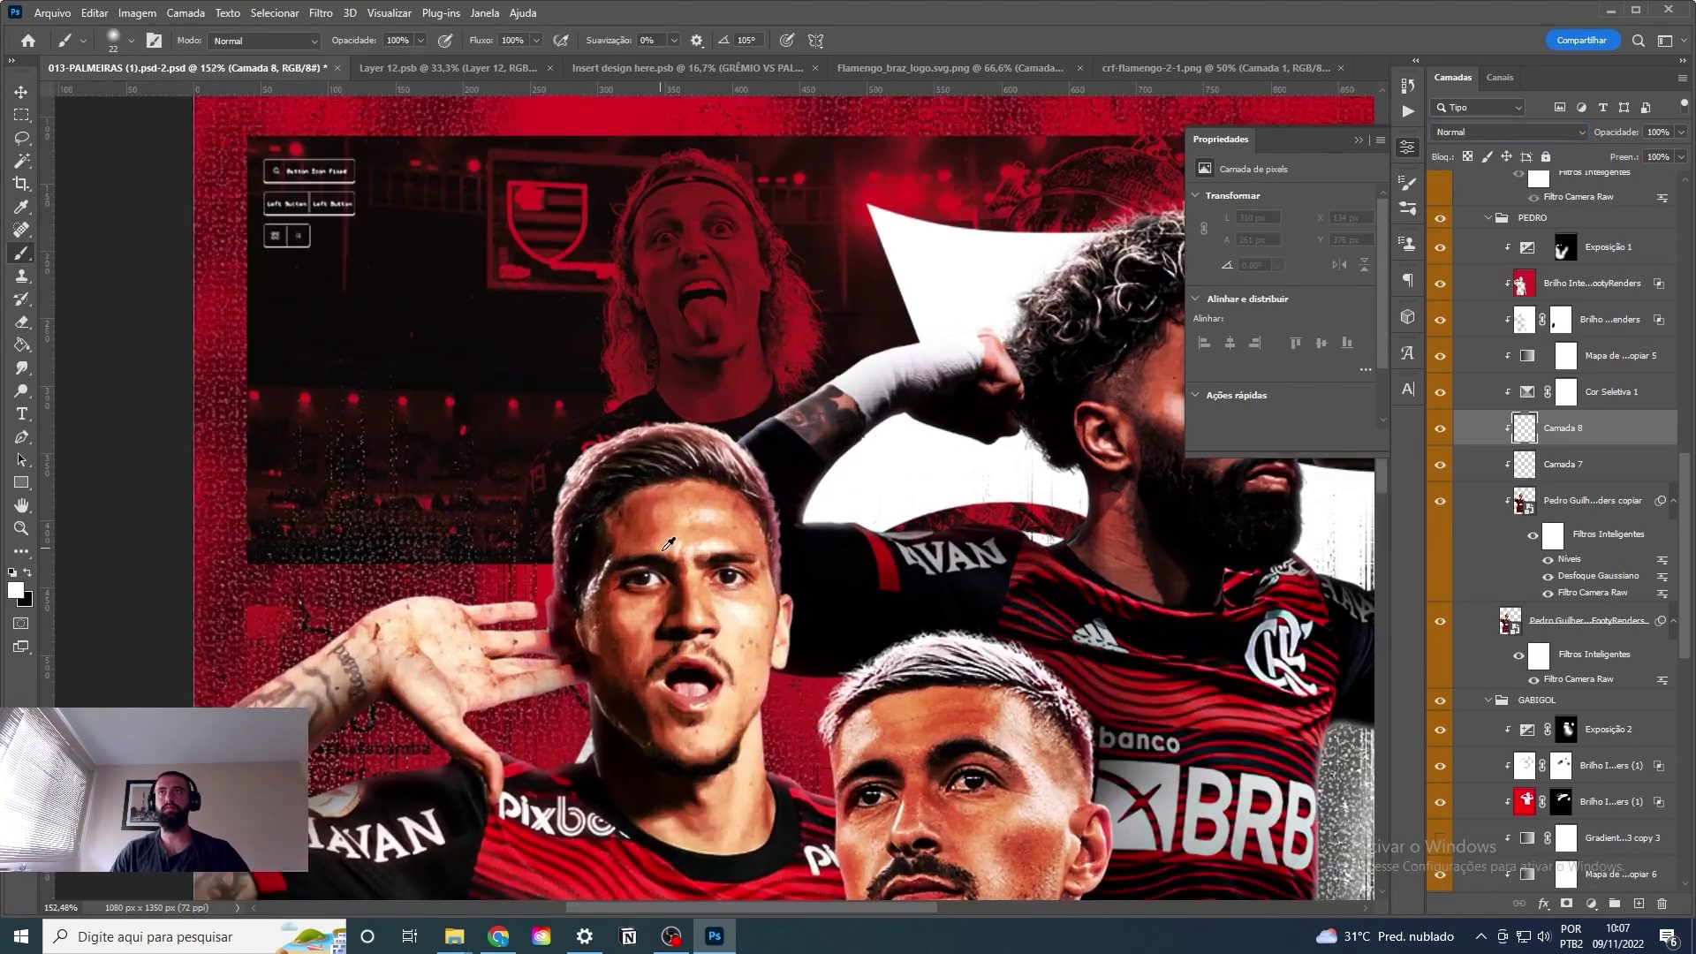
{"action": "scroll", "coordinate": [667, 543], "scroll_direction": "up", "scroll_amount": 1}
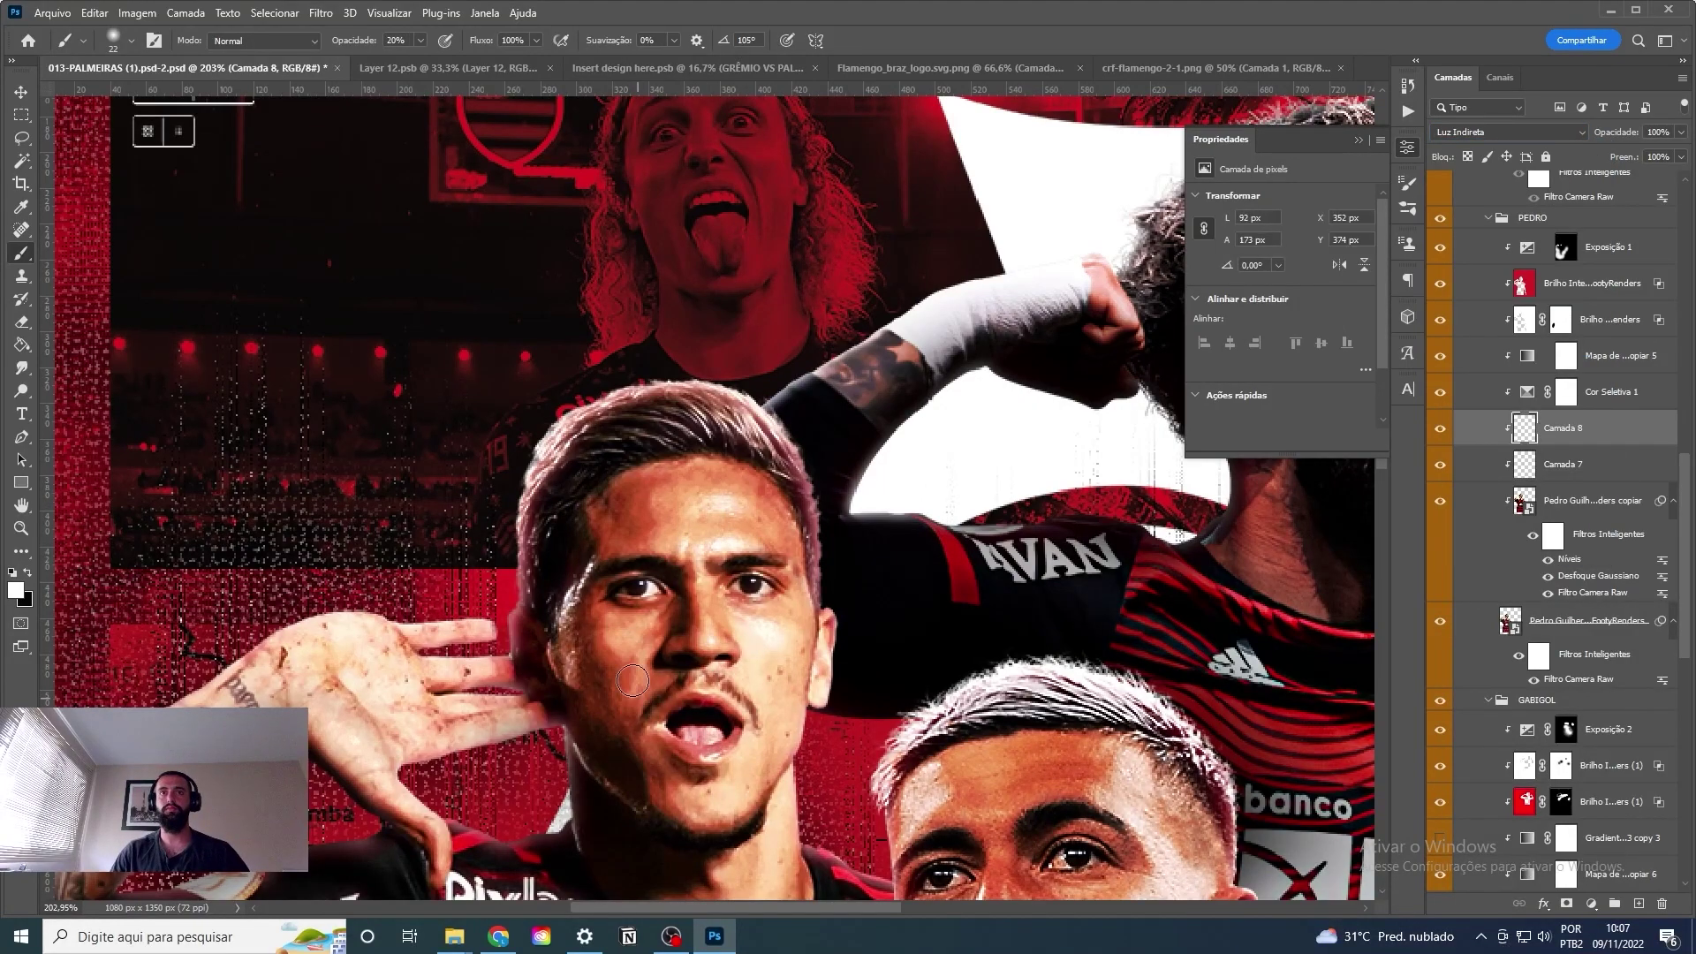
{"action": "scroll", "coordinate": [741, 711], "scroll_direction": "down", "scroll_amount": 2}
{"action": "scroll", "coordinate": [742, 711], "scroll_direction": "down", "scroll_amount": 2}
Fit the poster in view and show the Grêmio vs Palmeiras title text again.
{"action": "key", "text": "ctrl+0"}
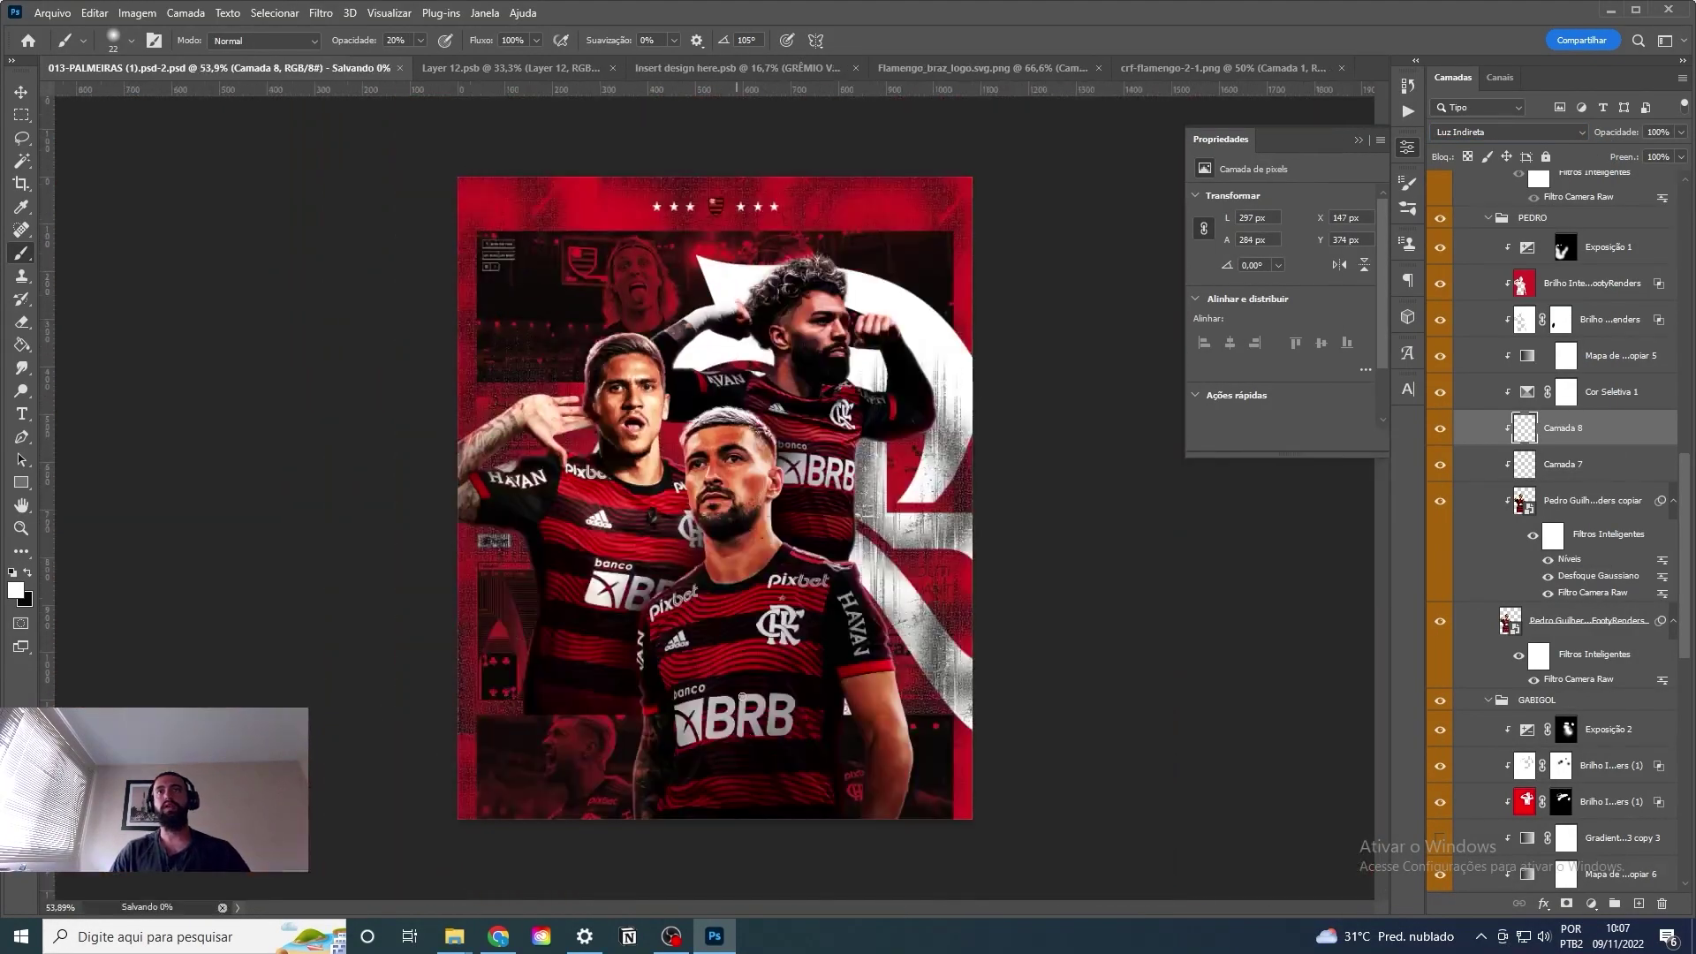
{"action": "key", "text": "v"}
{"action": "scroll", "coordinate": [1488, 495], "scroll_direction": "up", "scroll_amount": 5}
{"action": "scroll", "coordinate": [1488, 496], "scroll_direction": "up", "scroll_amount": 5}
{"action": "left_click", "coordinate": [1440, 439]}
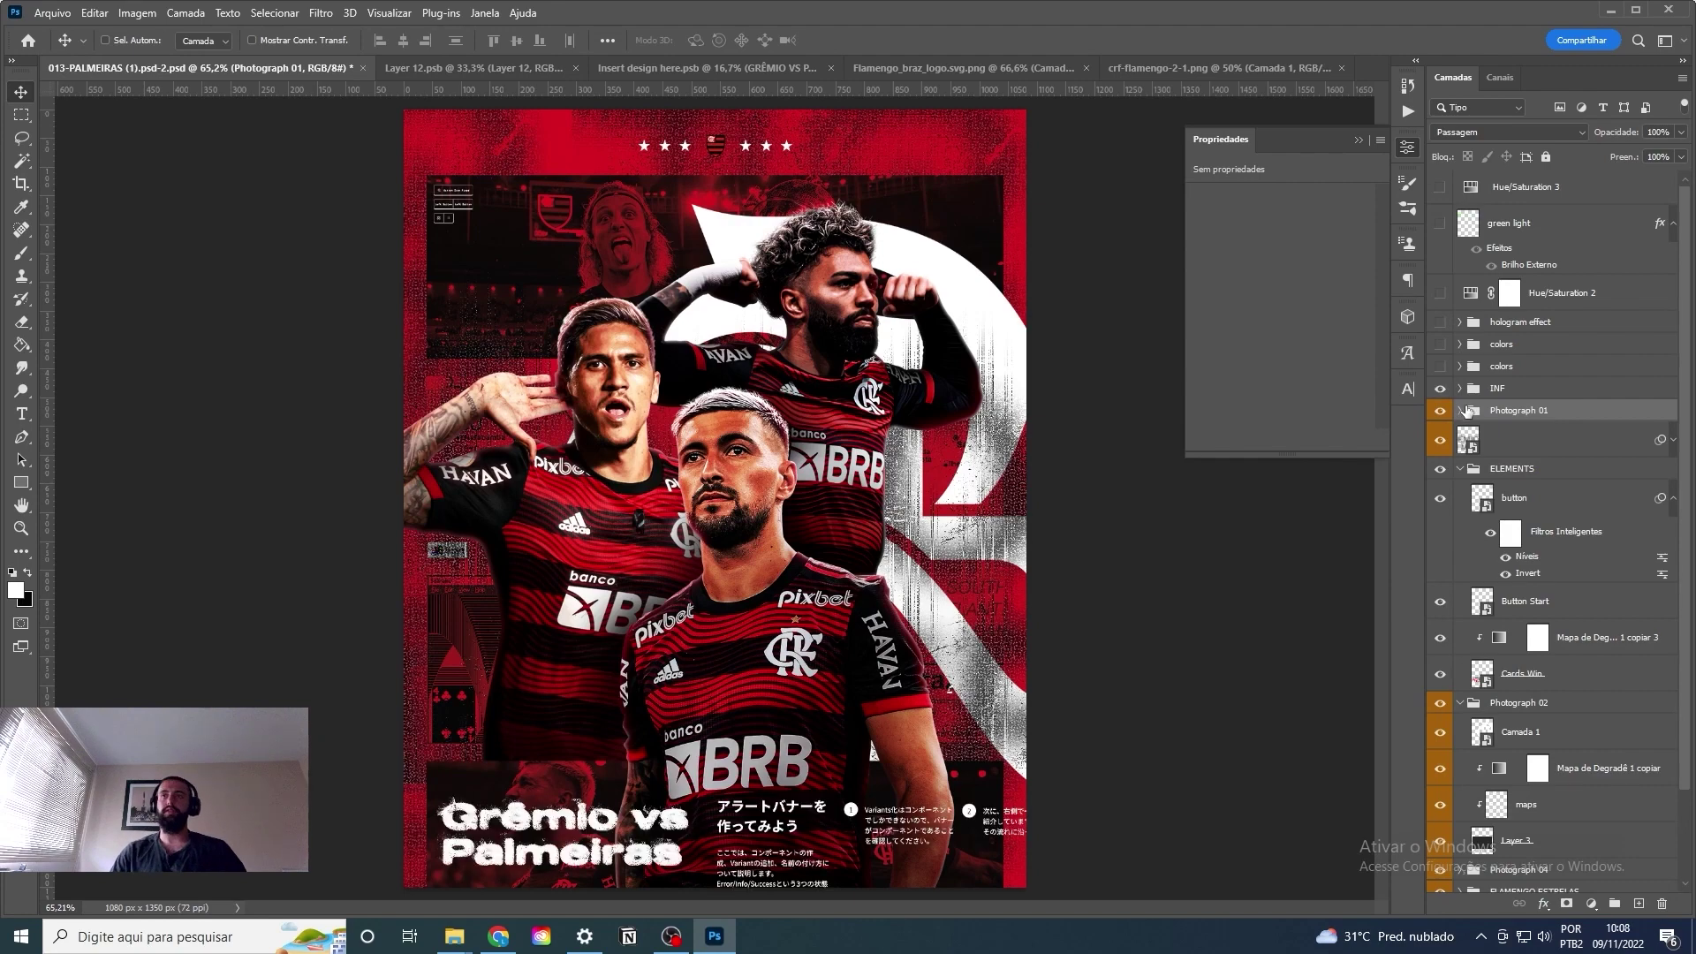
Hide the old title and type FLAMENGO on the poster in the Knockout font.
{"action": "left_click", "coordinate": [1440, 439]}
{"action": "key", "text": "t"}
{"action": "left_click", "coordinate": [704, 583]}
{"action": "type", "text": "FLAMENGO"}
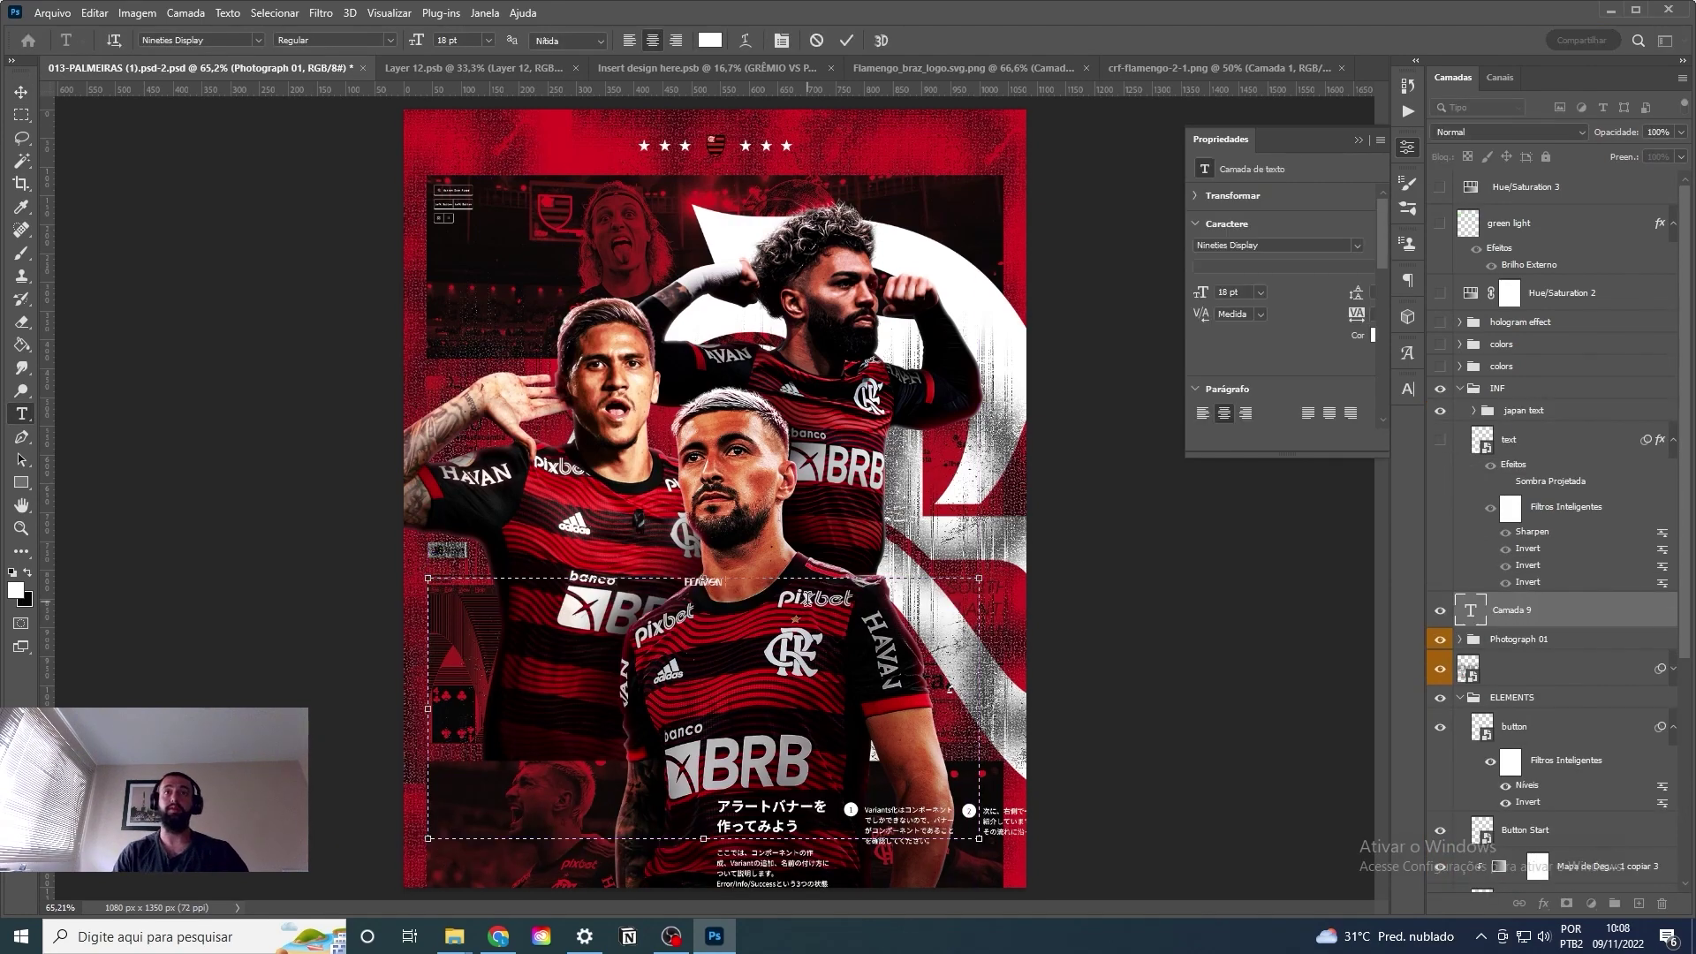
{"action": "left_click", "coordinate": [1406, 390]}
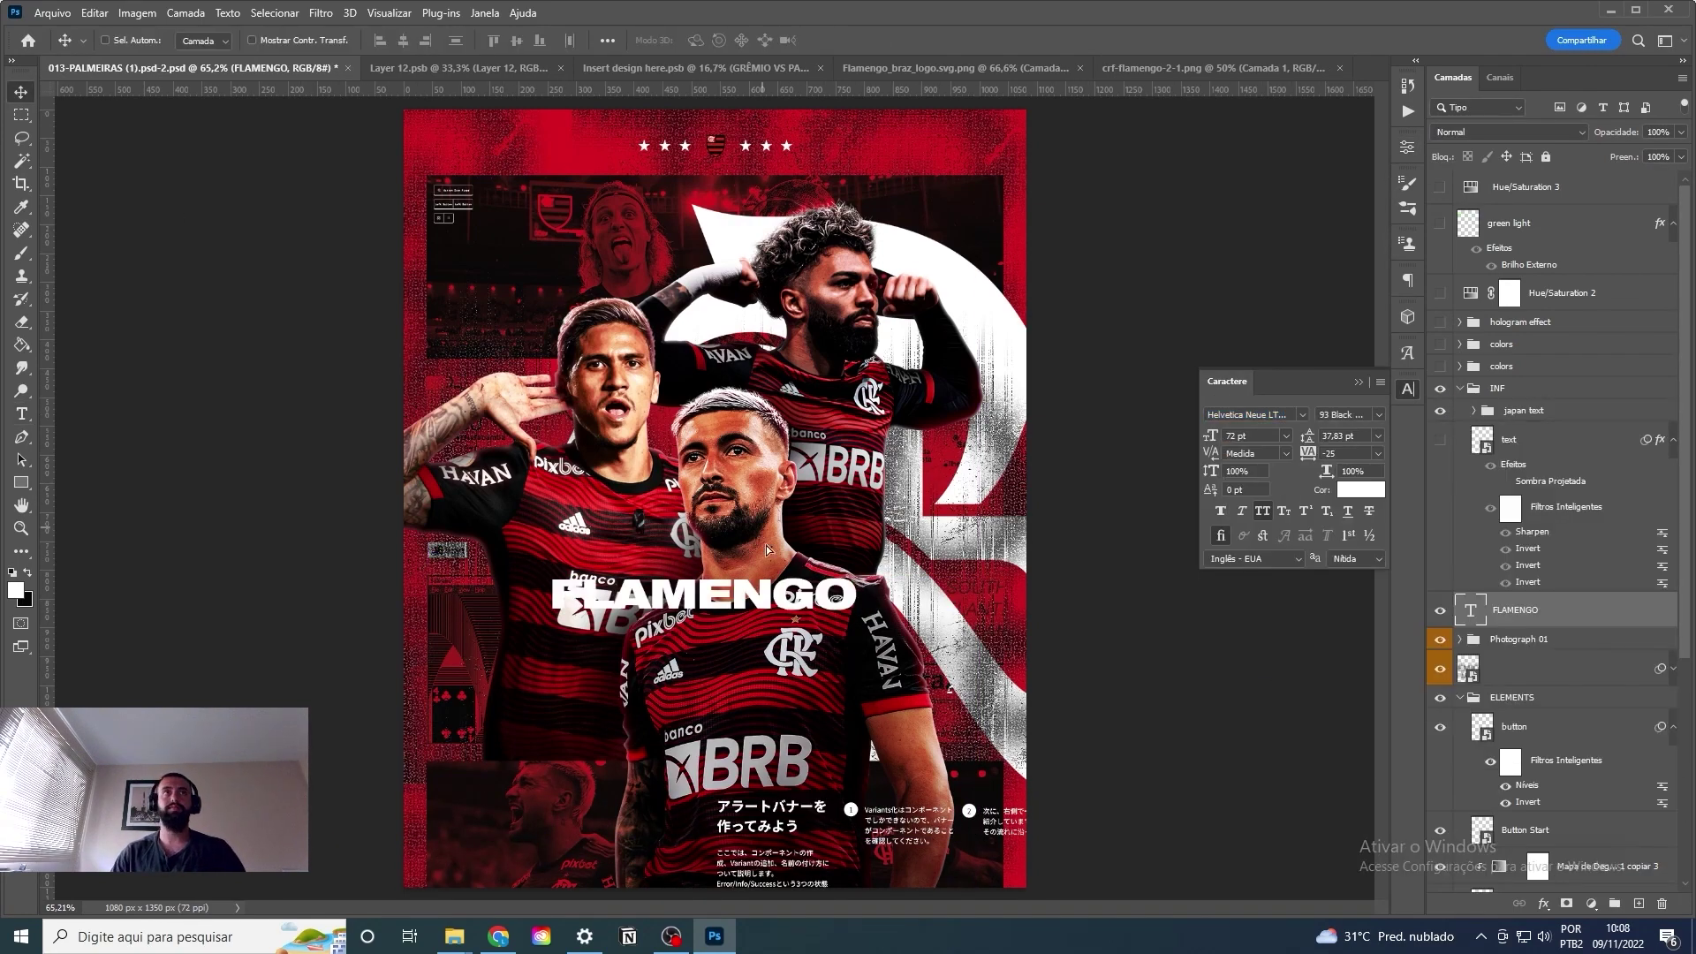
{"action": "type", "text": "Knockout HTF52-"}
{"action": "left_click", "coordinate": [1272, 495]}
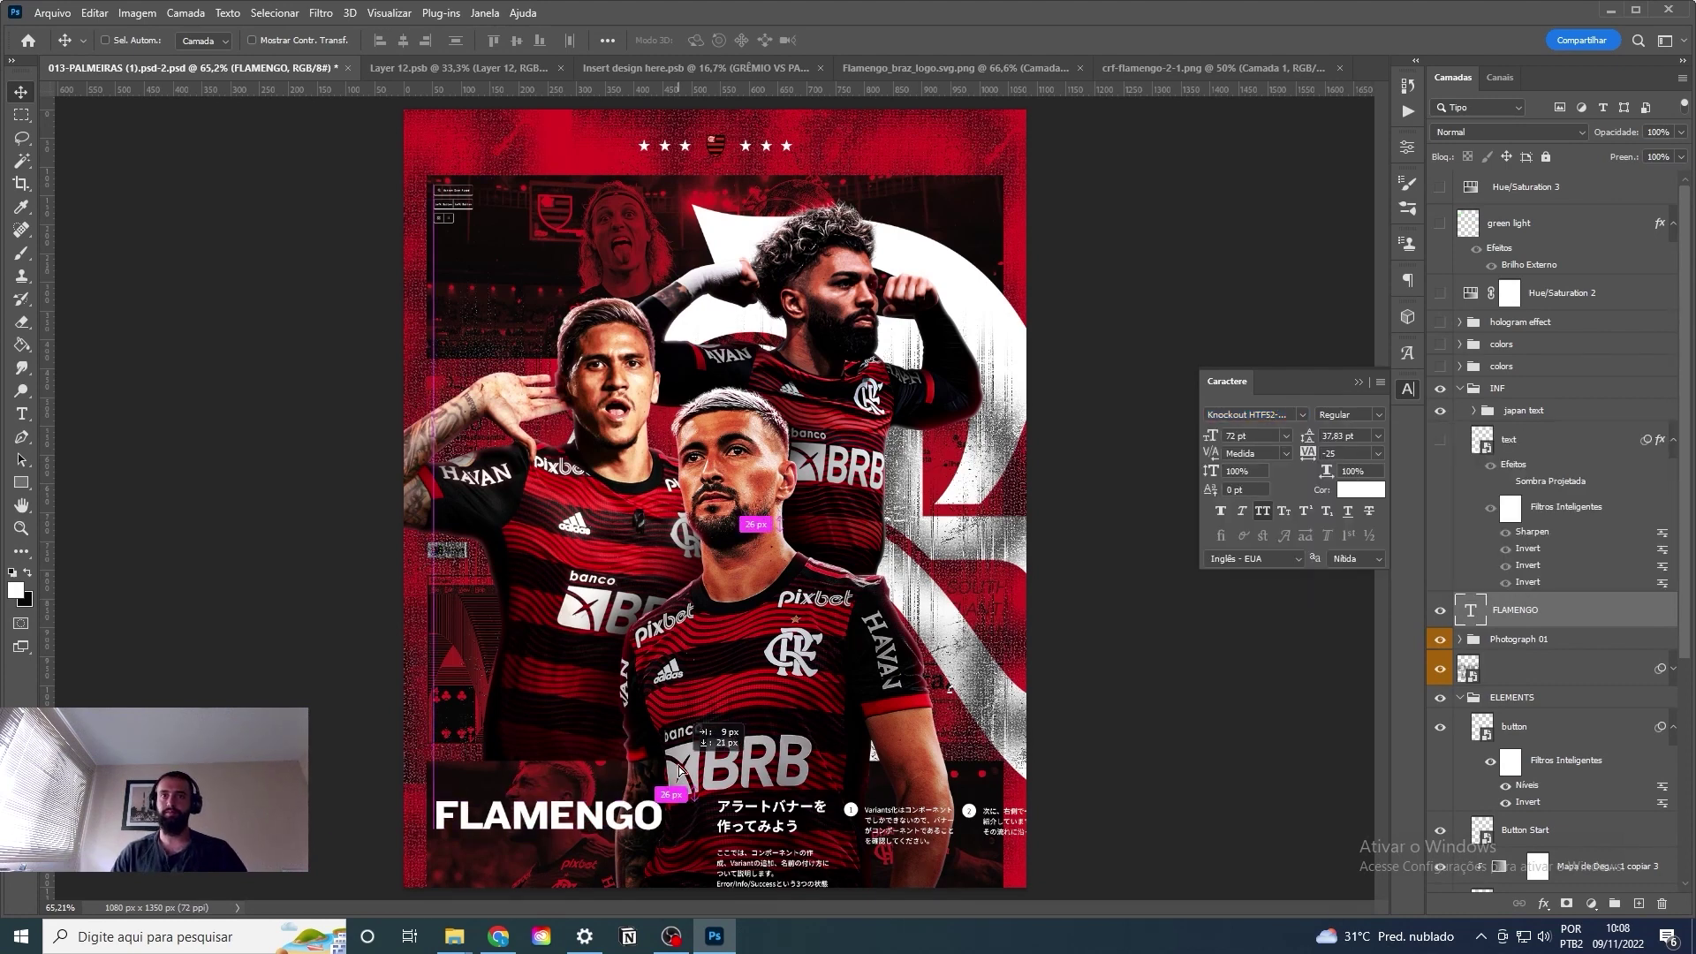
Undo a duplicated 'VS' line and align FLAMENGO at the bottom-left.
{"action": "left_click_drag", "start_coordinate": [661, 796], "coordinate": [661, 833]}
{"action": "double_click", "coordinate": [641, 848]}
{"action": "type", "text": "VS"}
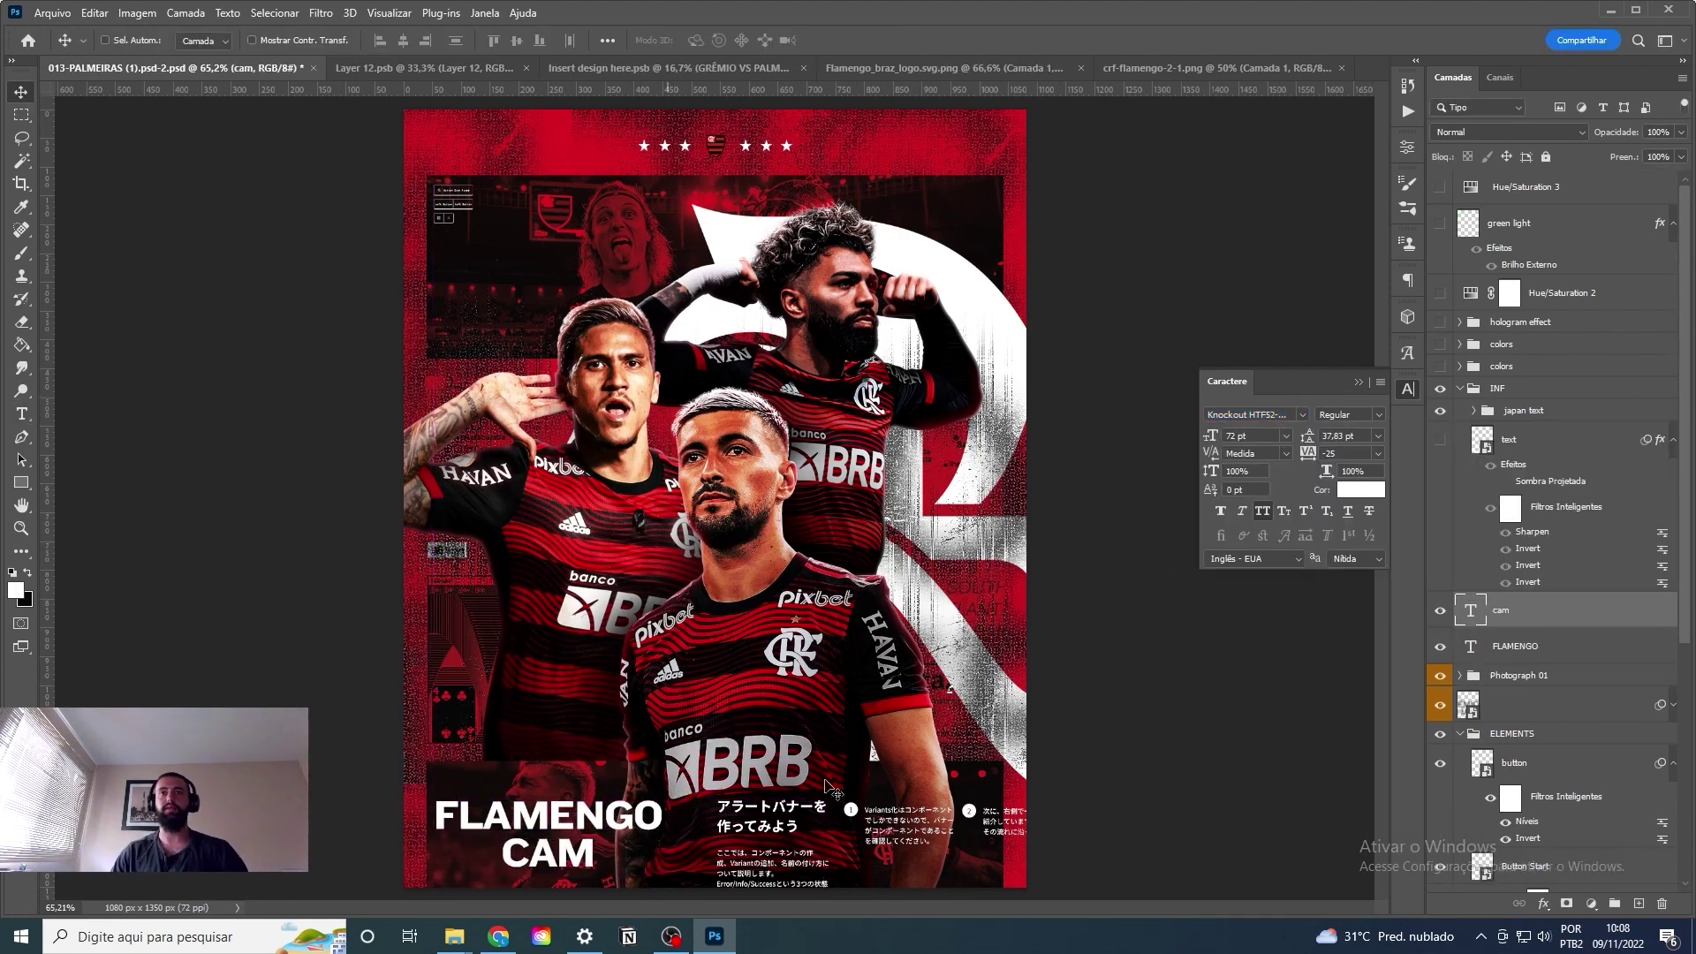
{"action": "key", "text": "ctrl+z"}
{"action": "key", "text": "v"}
{"action": "left_click_drag", "start_coordinate": [722, 817], "coordinate": [738, 817]}
Add 'campeão' as a second title line and convert the title layer to a smart object.
{"action": "key", "text": "t"}
{"action": "left_click", "coordinate": [672, 817]}
{"action": "key", "text": "Return"}
{"action": "type", "text": "ca"}
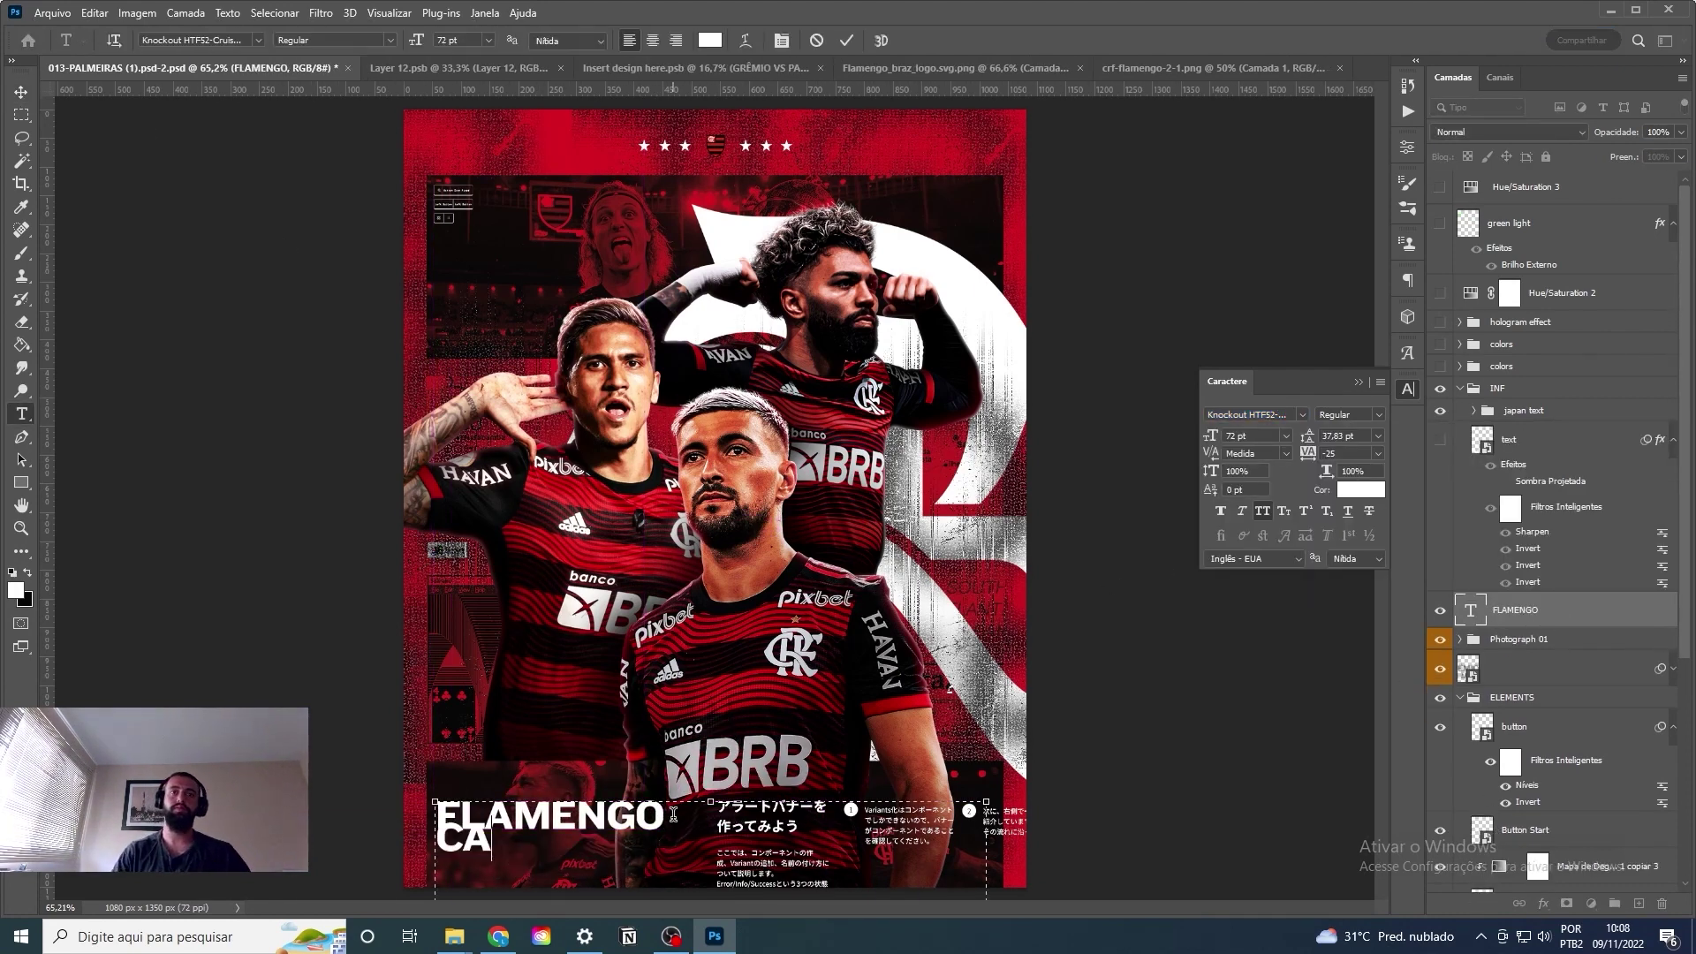
{"action": "type", "text": "mpeão"}
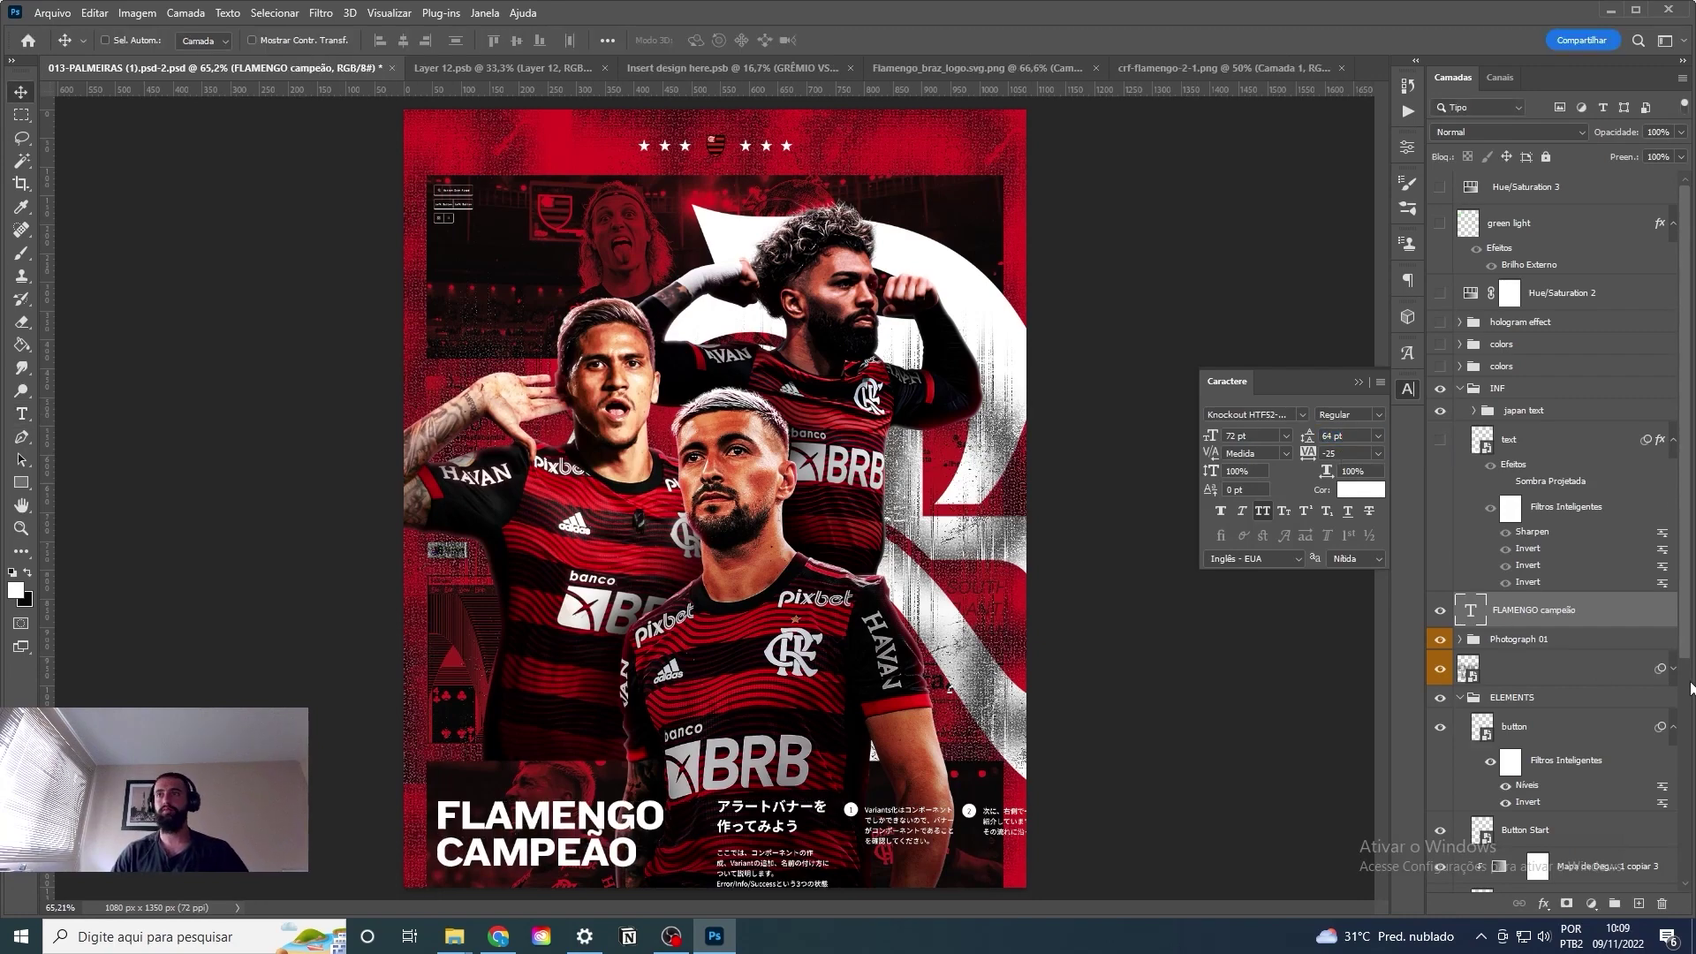
{"action": "left_click", "coordinate": [1674, 668]}
{"action": "right_click", "coordinate": [1630, 610]}
{"action": "left_click", "coordinate": [1648, 575]}
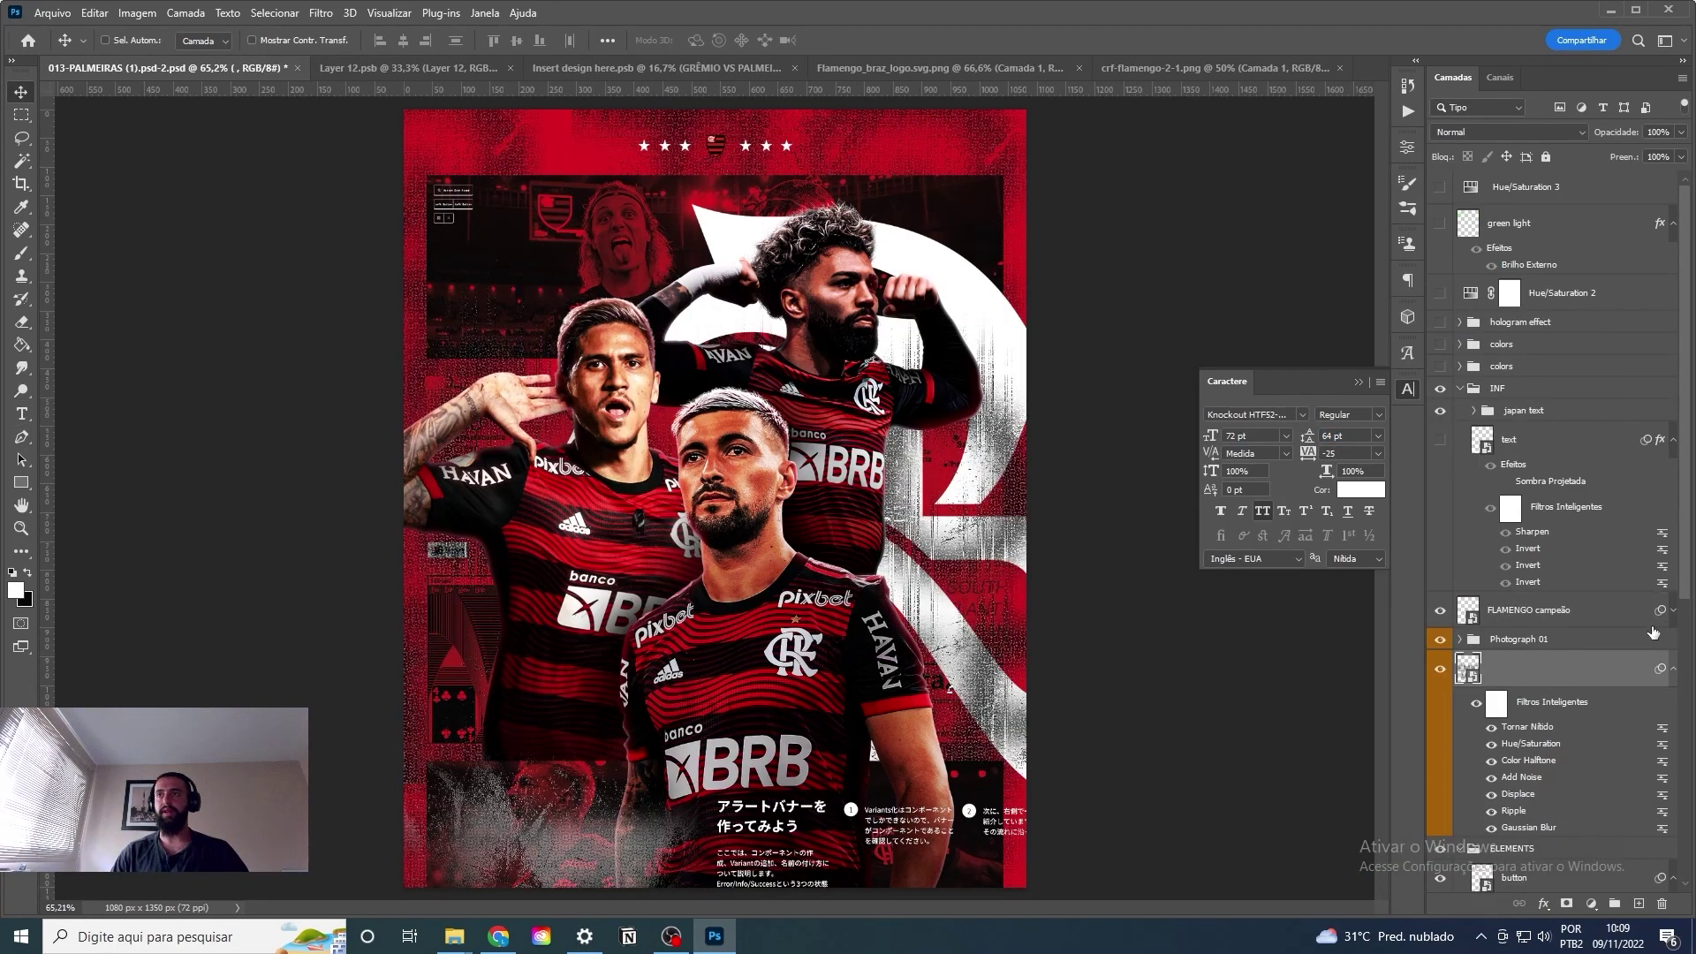
Copy the distressed smart filter stack onto the FLAMENGO campeão title and reposition it bottom-left.
{"action": "left_click_drag", "start_coordinate": [1654, 633], "coordinate": [1654, 619]}
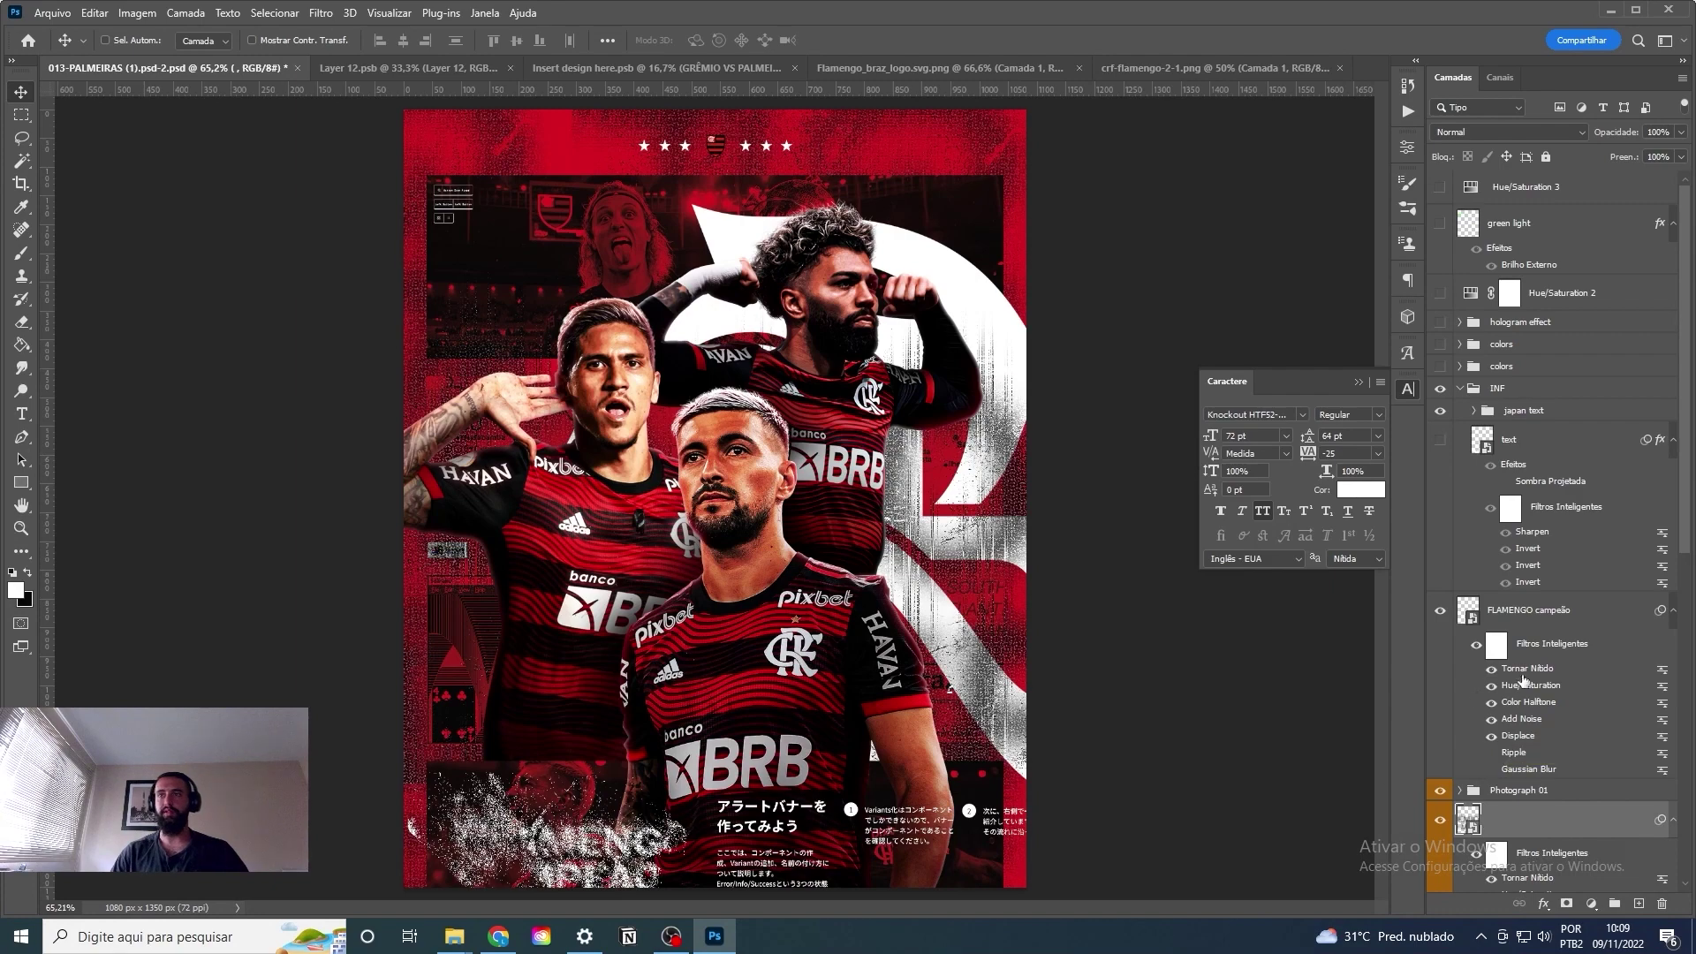
{"action": "scroll", "coordinate": [1523, 678], "scroll_direction": "down", "scroll_amount": 2}
{"action": "left_click", "coordinate": [1528, 513]}
{"action": "scroll", "coordinate": [760, 777], "scroll_direction": "up", "scroll_amount": 1}
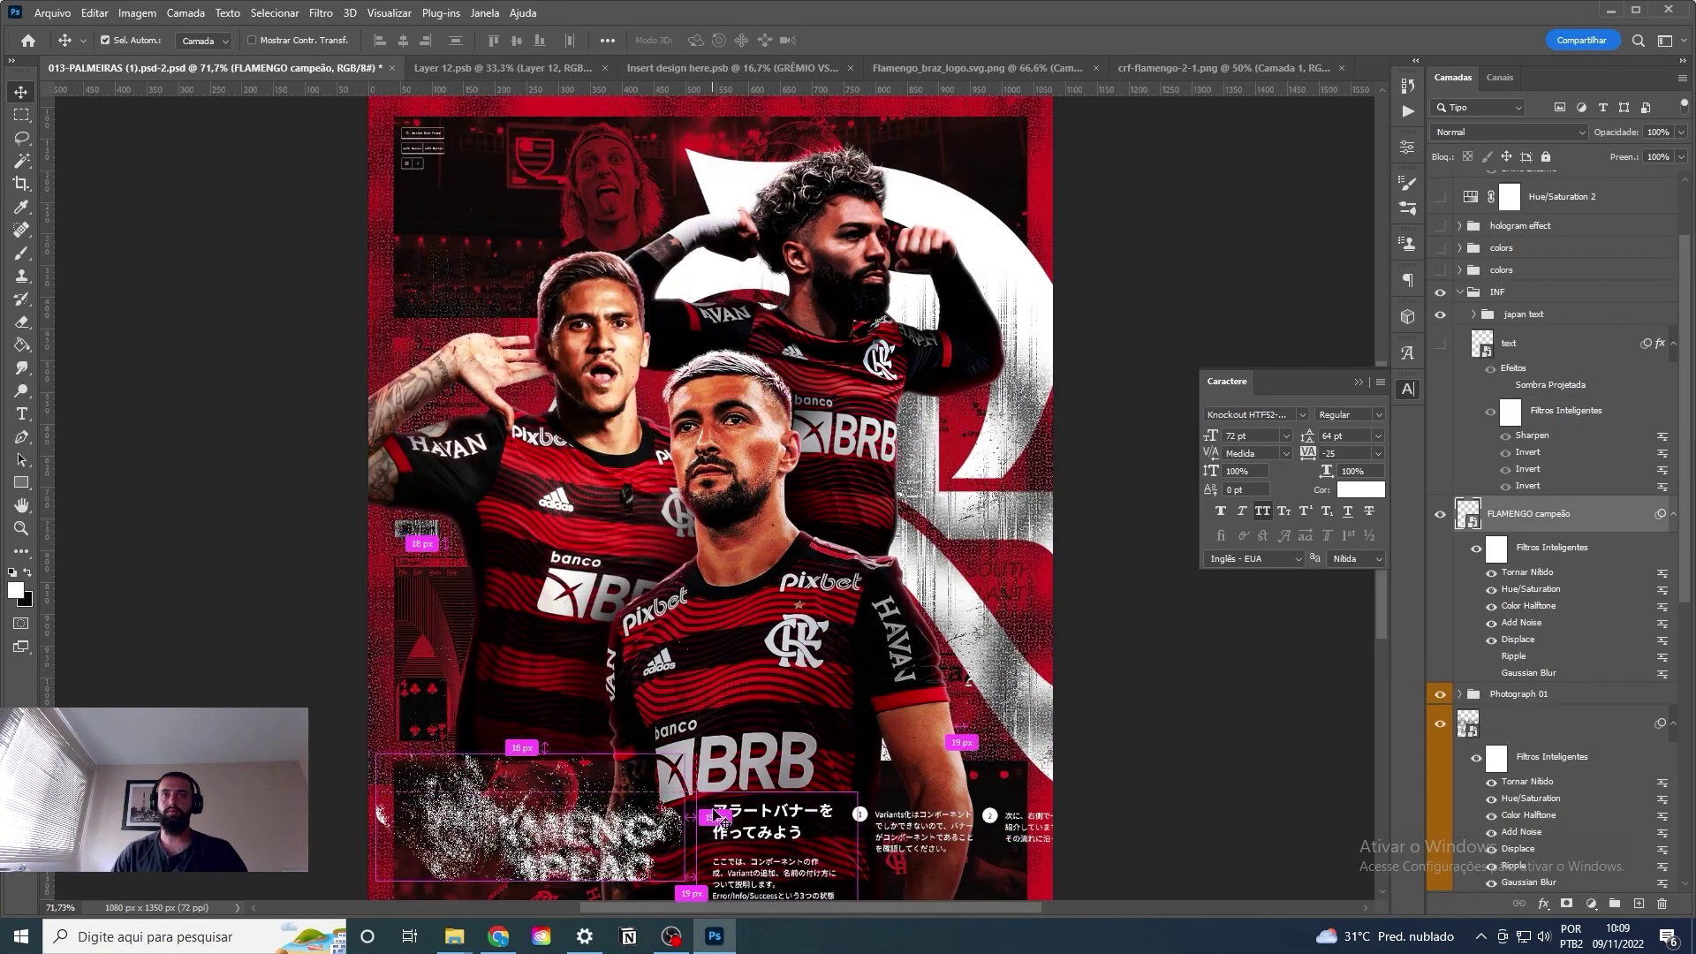
{"action": "scroll", "coordinate": [720, 827], "scroll_direction": "down", "scroll_amount": 1}
{"action": "left_click_drag", "start_coordinate": [720, 828], "coordinate": [705, 781]}
Try a red colour overlay on the title, then open the green layer's Hue/Saturation settings.
{"action": "left_click", "coordinate": [1595, 830]}
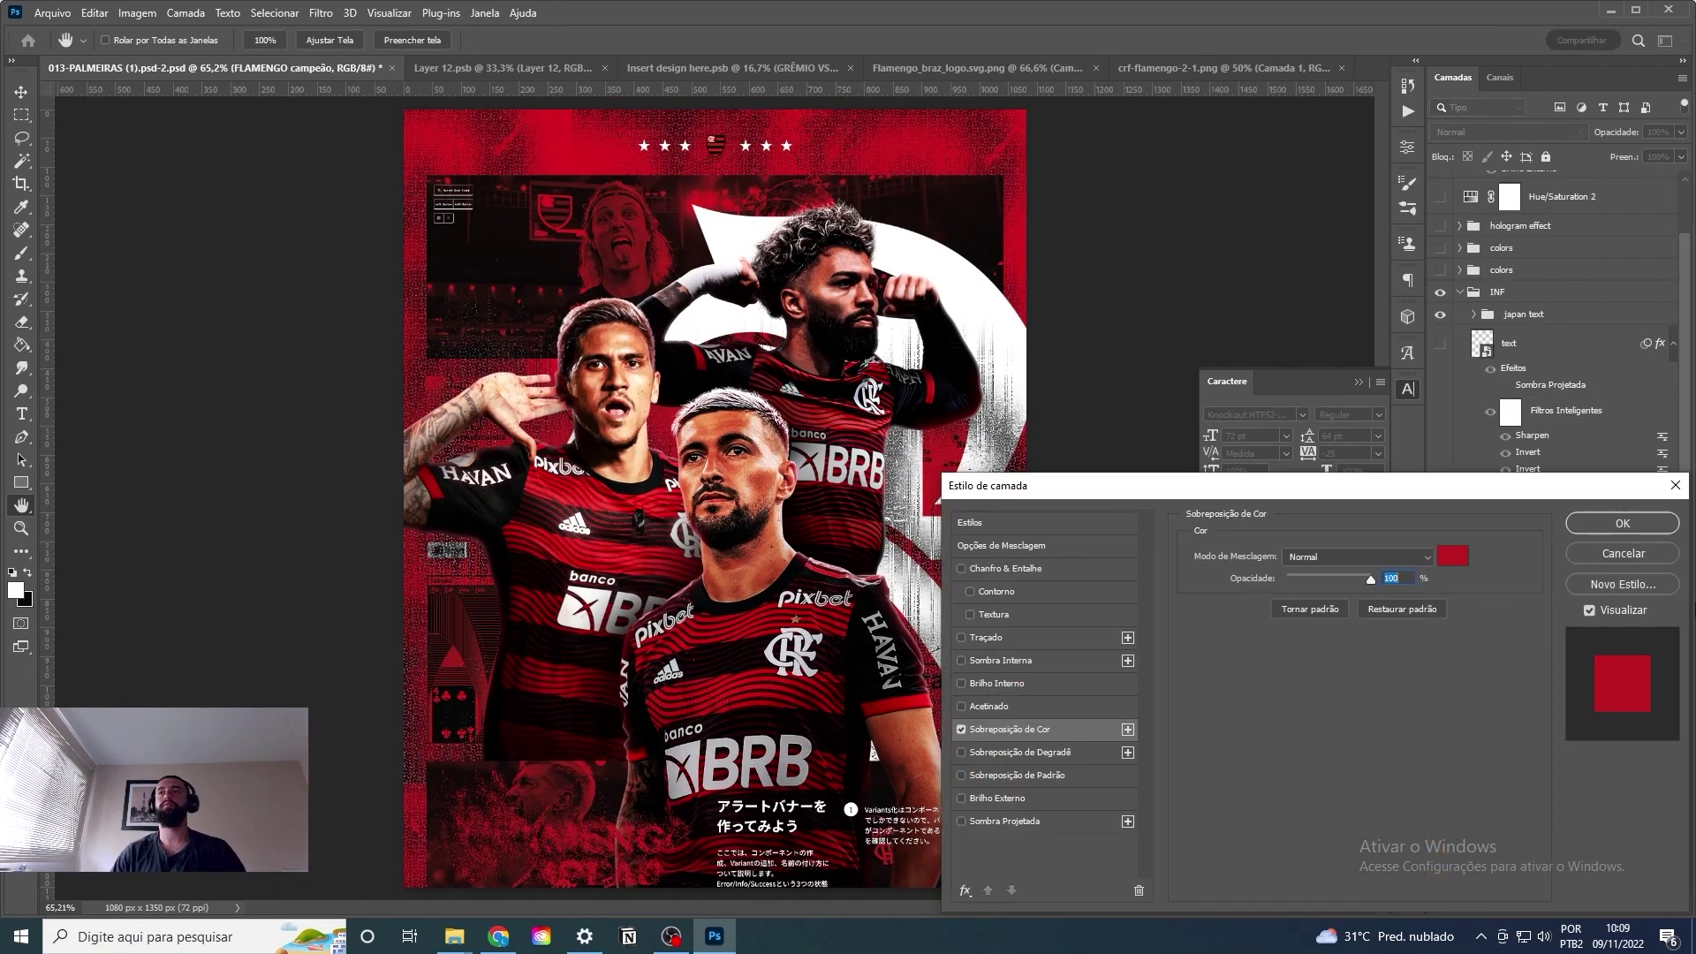
{"action": "left_click", "coordinate": [1620, 526]}
{"action": "scroll", "coordinate": [1450, 406], "scroll_direction": "up", "scroll_amount": 3}
{"action": "scroll", "coordinate": [1449, 406], "scroll_direction": "up", "scroll_amount": 2}
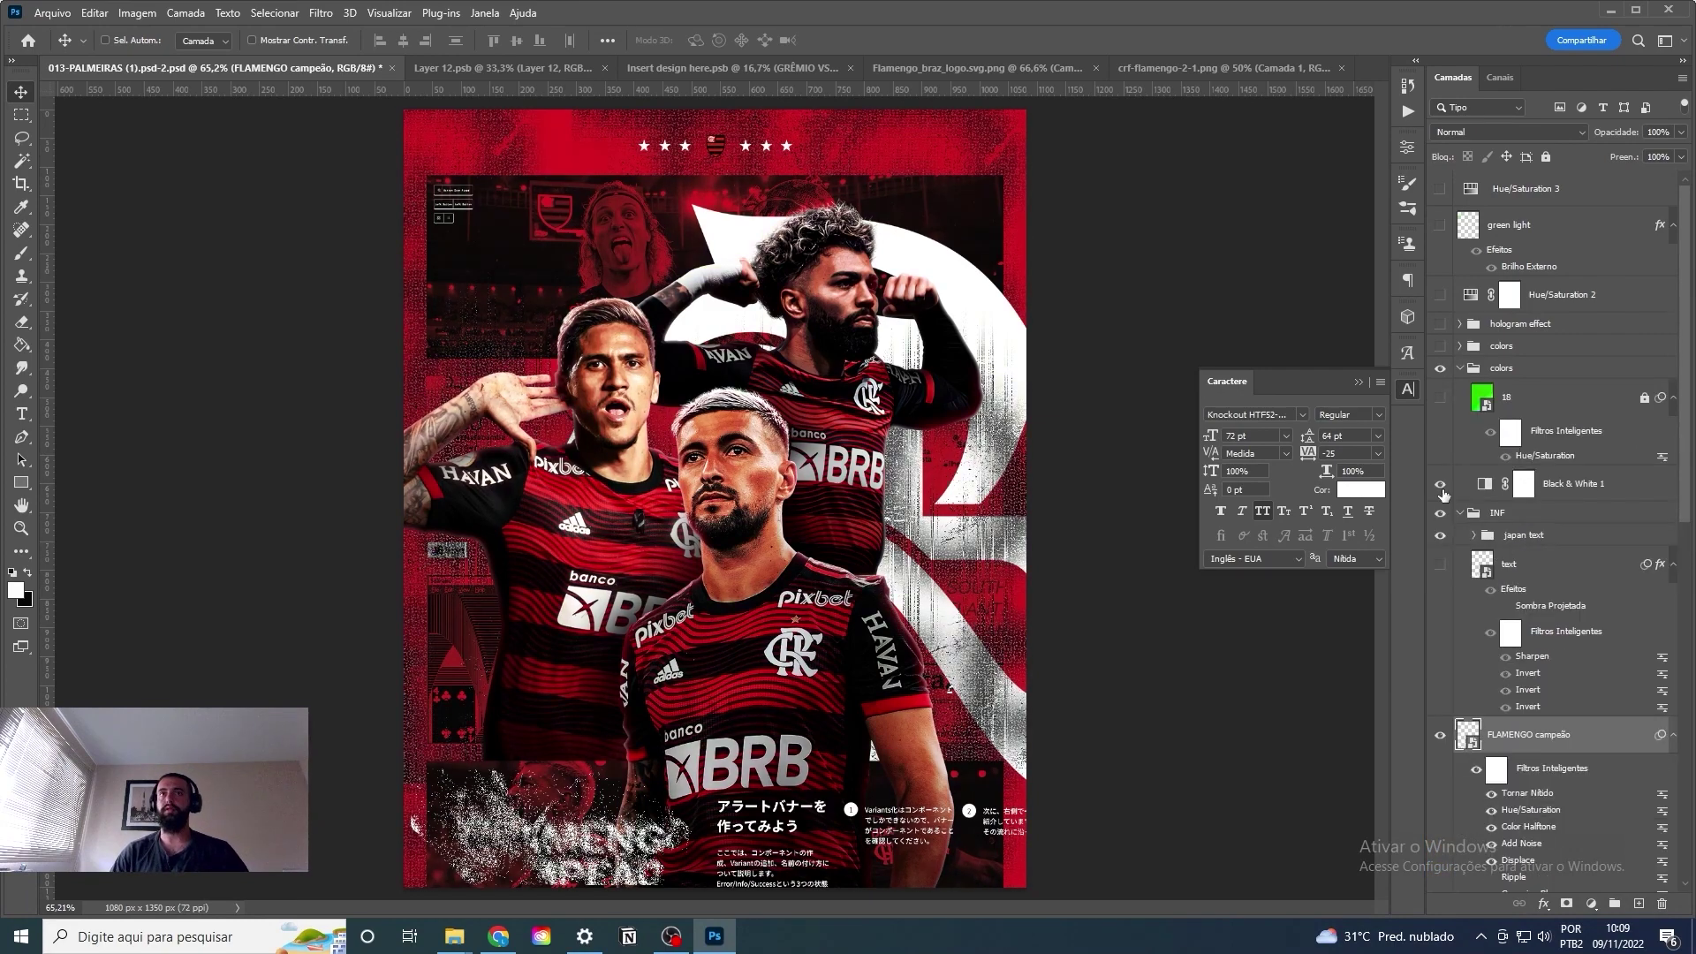
{"action": "double_click", "coordinate": [1545, 455]}
{"action": "left_click_drag", "start_coordinate": [795, 176], "coordinate": [1354, 275]}
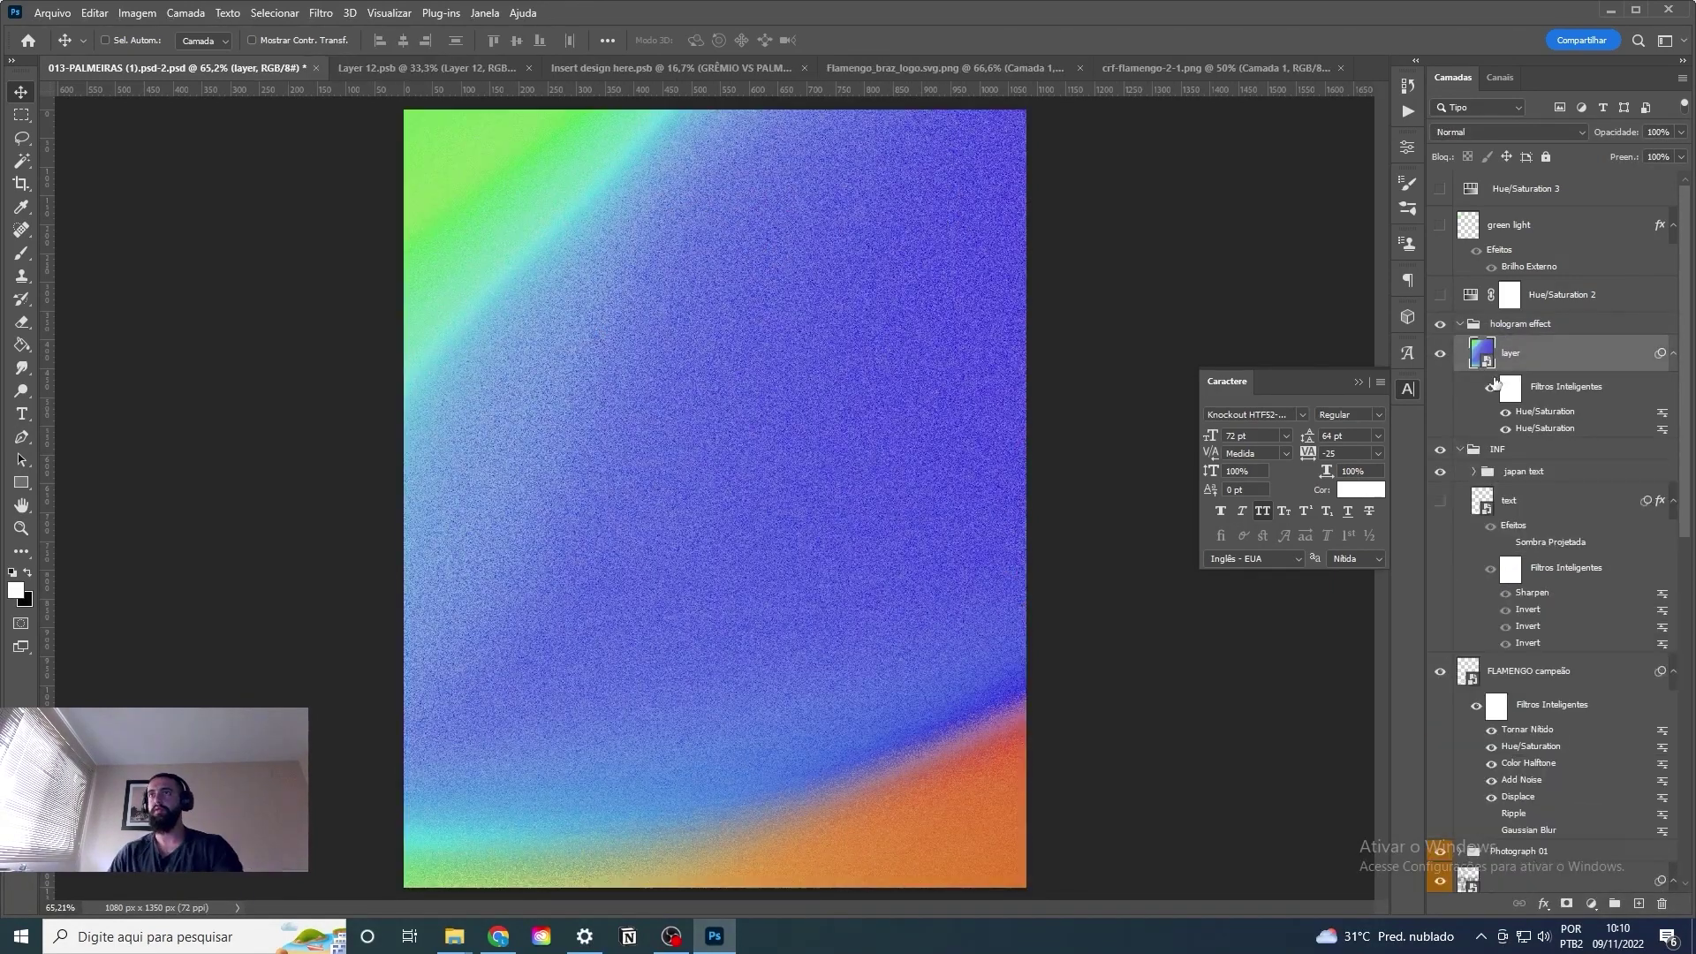
Stamp visible layers and shift the overlay copy's hue, saturation and lightness.
{"action": "key", "text": "ctrl+alt+shift+e"}
{"action": "left_click", "coordinate": [275, 12]}
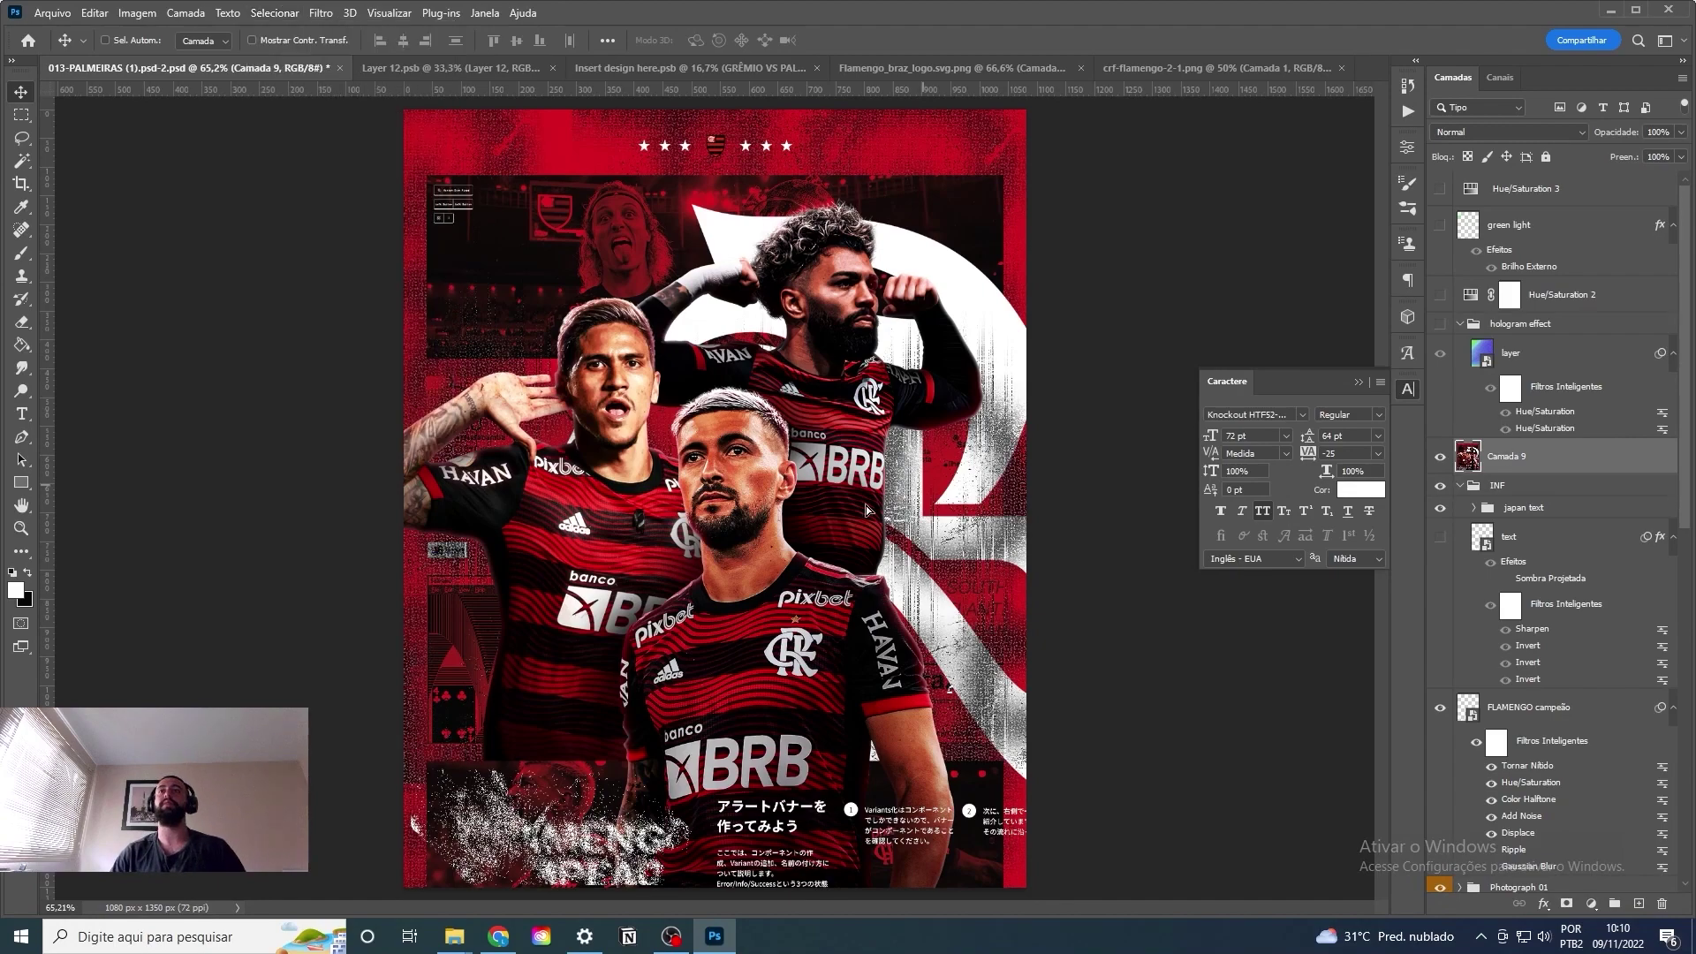
{"action": "left_click", "coordinate": [291, 16]}
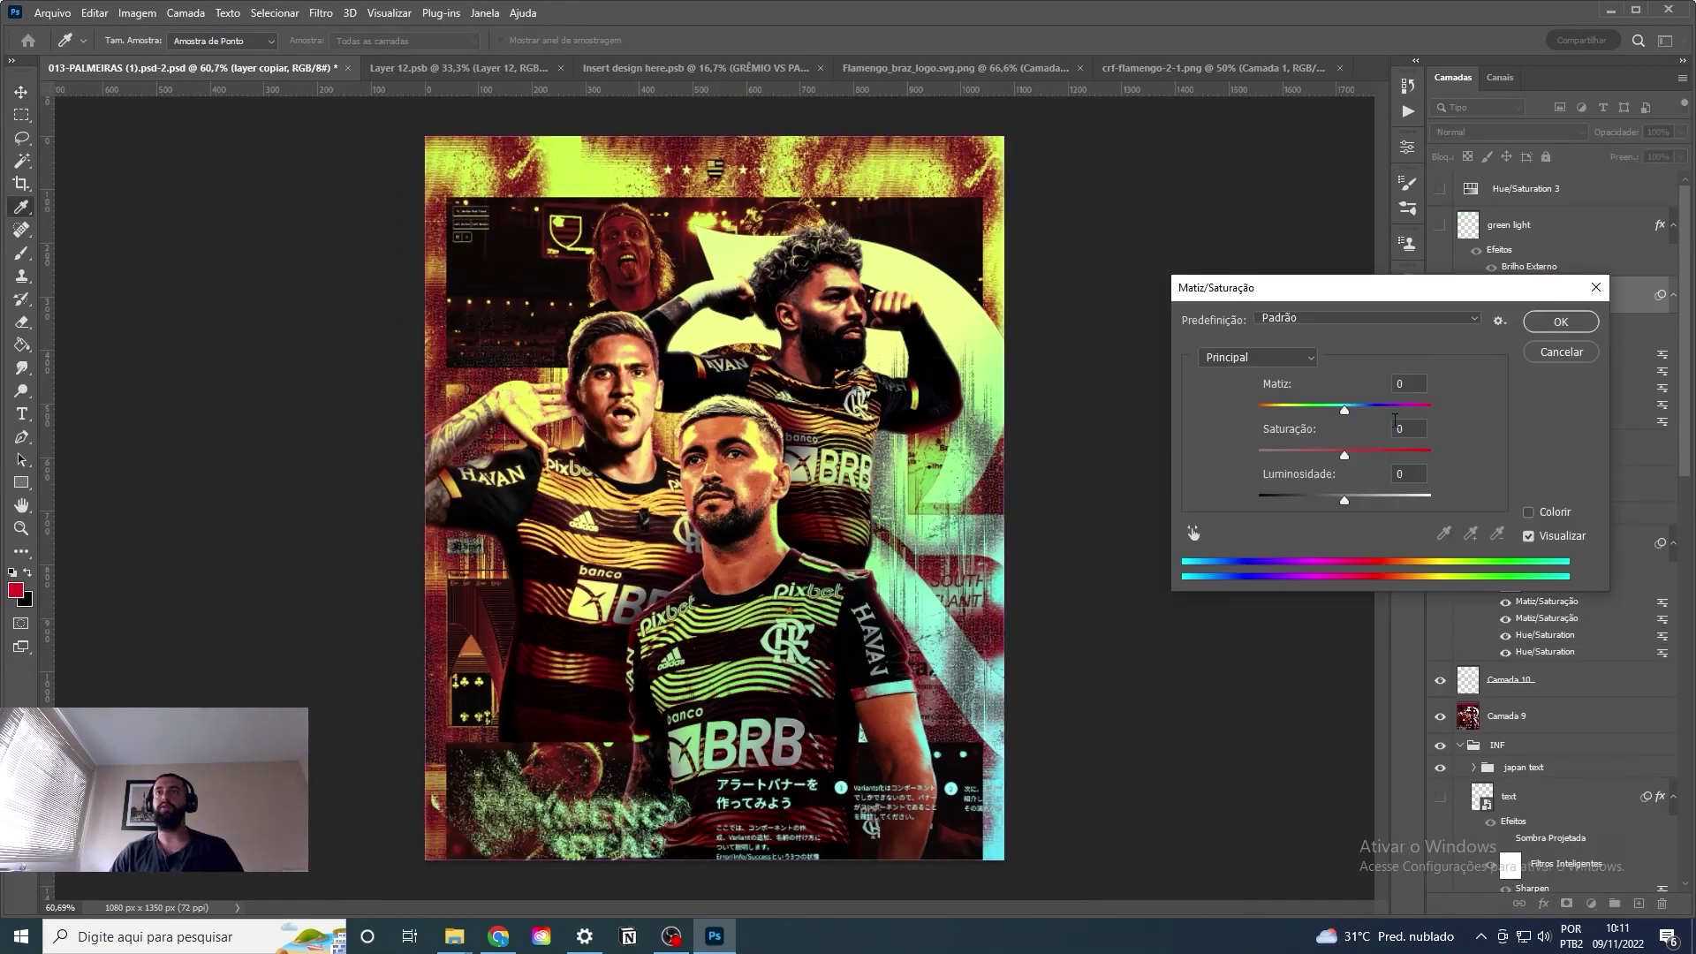
{"action": "left_click_drag", "start_coordinate": [1344, 455], "coordinate": [1392, 455]}
{"action": "left_click_drag", "start_coordinate": [1292, 411], "coordinate": [1287, 411]}
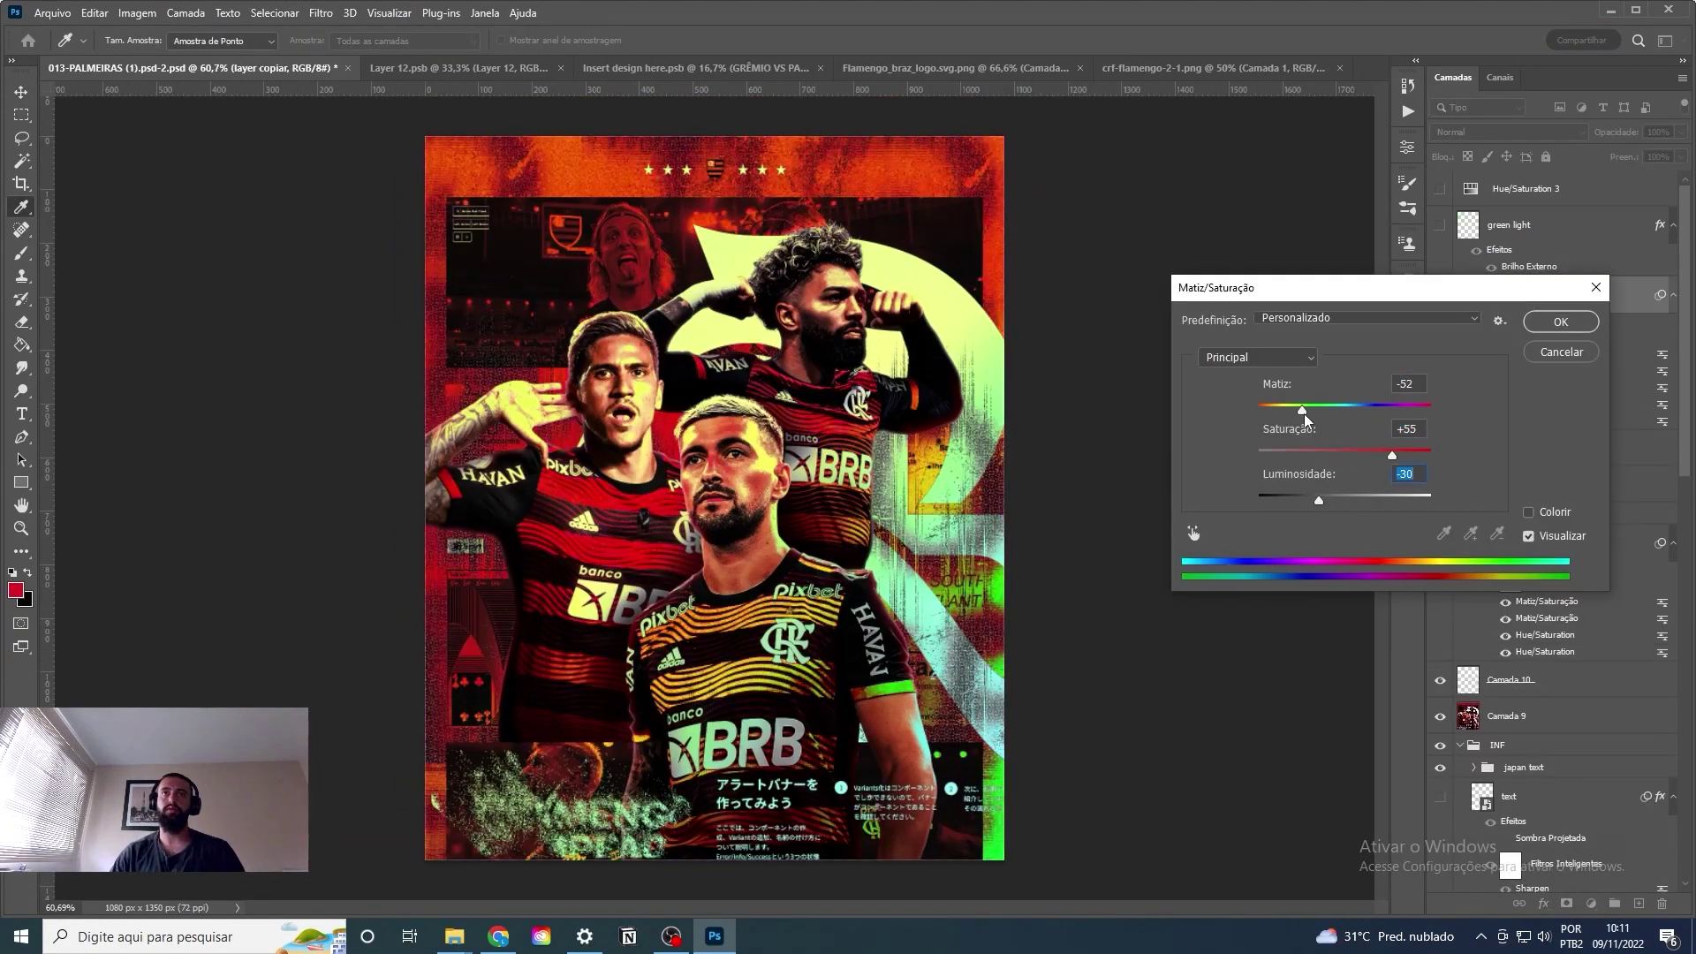
{"action": "left_click_drag", "start_coordinate": [1343, 500], "coordinate": [1318, 500]}
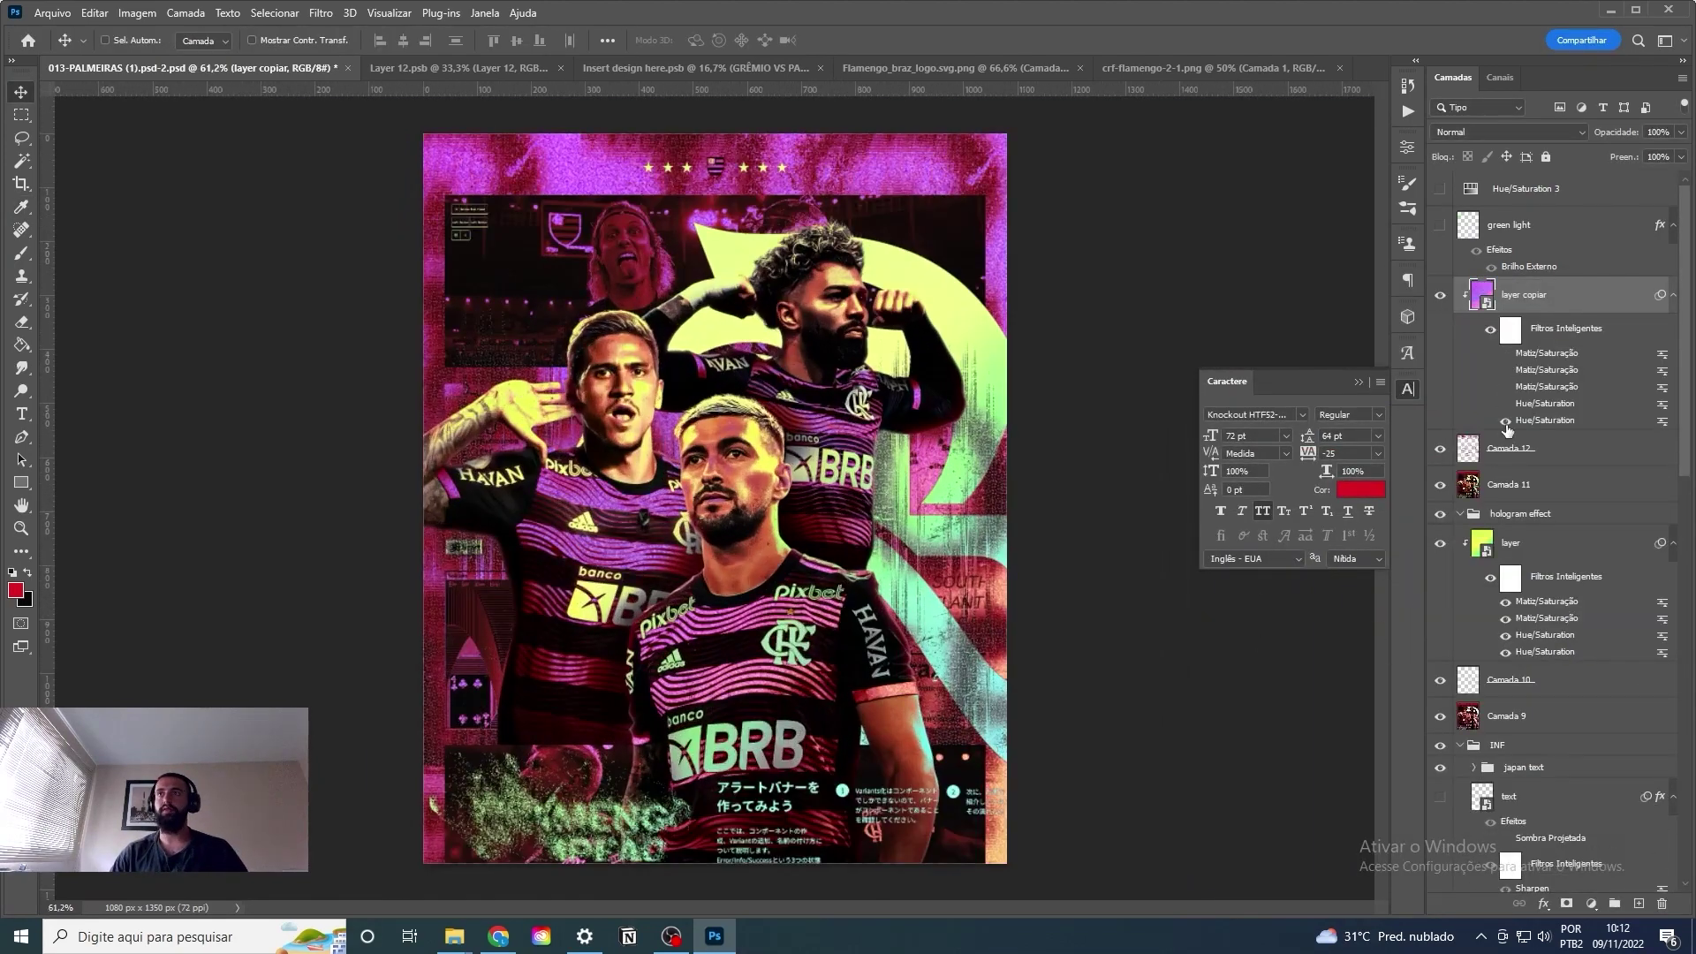
Enable Hue/Saturation 3 in Lighter Color mode, remove green adjustments, add a Color Lookup layer.
{"action": "left_click", "coordinate": [1441, 188]}
{"action": "left_click", "coordinate": [1520, 188]}
{"action": "left_click", "coordinate": [1506, 132]}
{"action": "left_click", "coordinate": [1523, 319]}
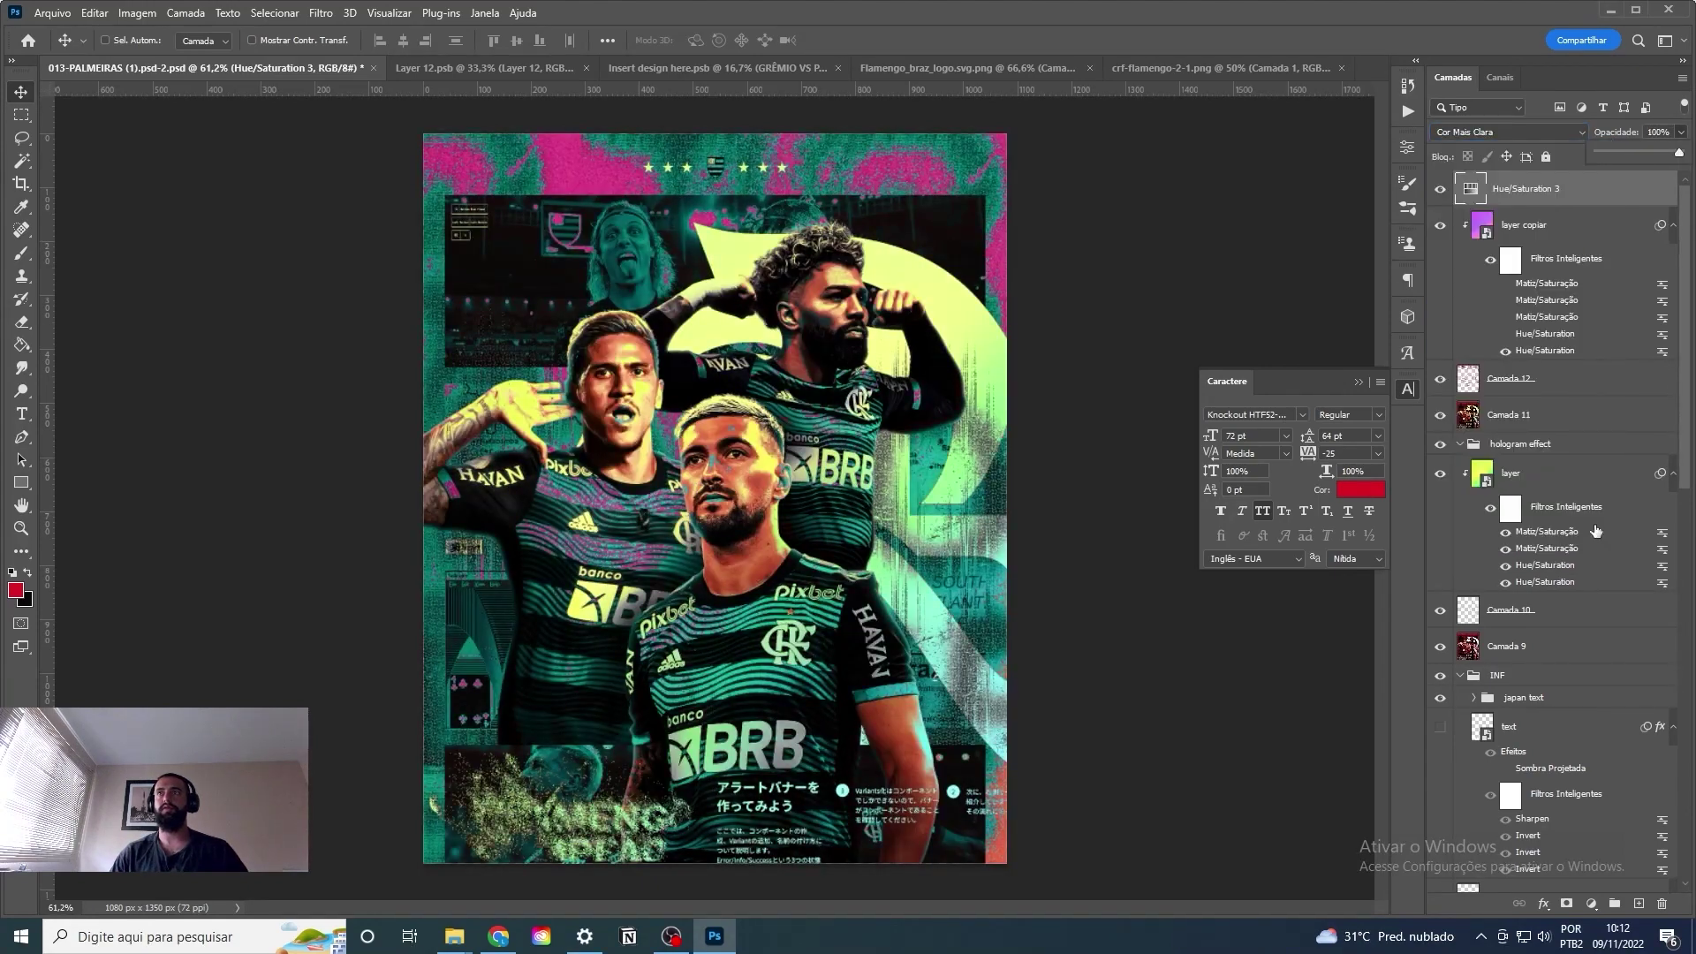
{"action": "left_click", "coordinate": [1591, 904]}
{"action": "left_click", "coordinate": [1572, 723]}
{"action": "left_click_drag", "start_coordinate": [1280, 259], "coordinate": [1276, 265]}
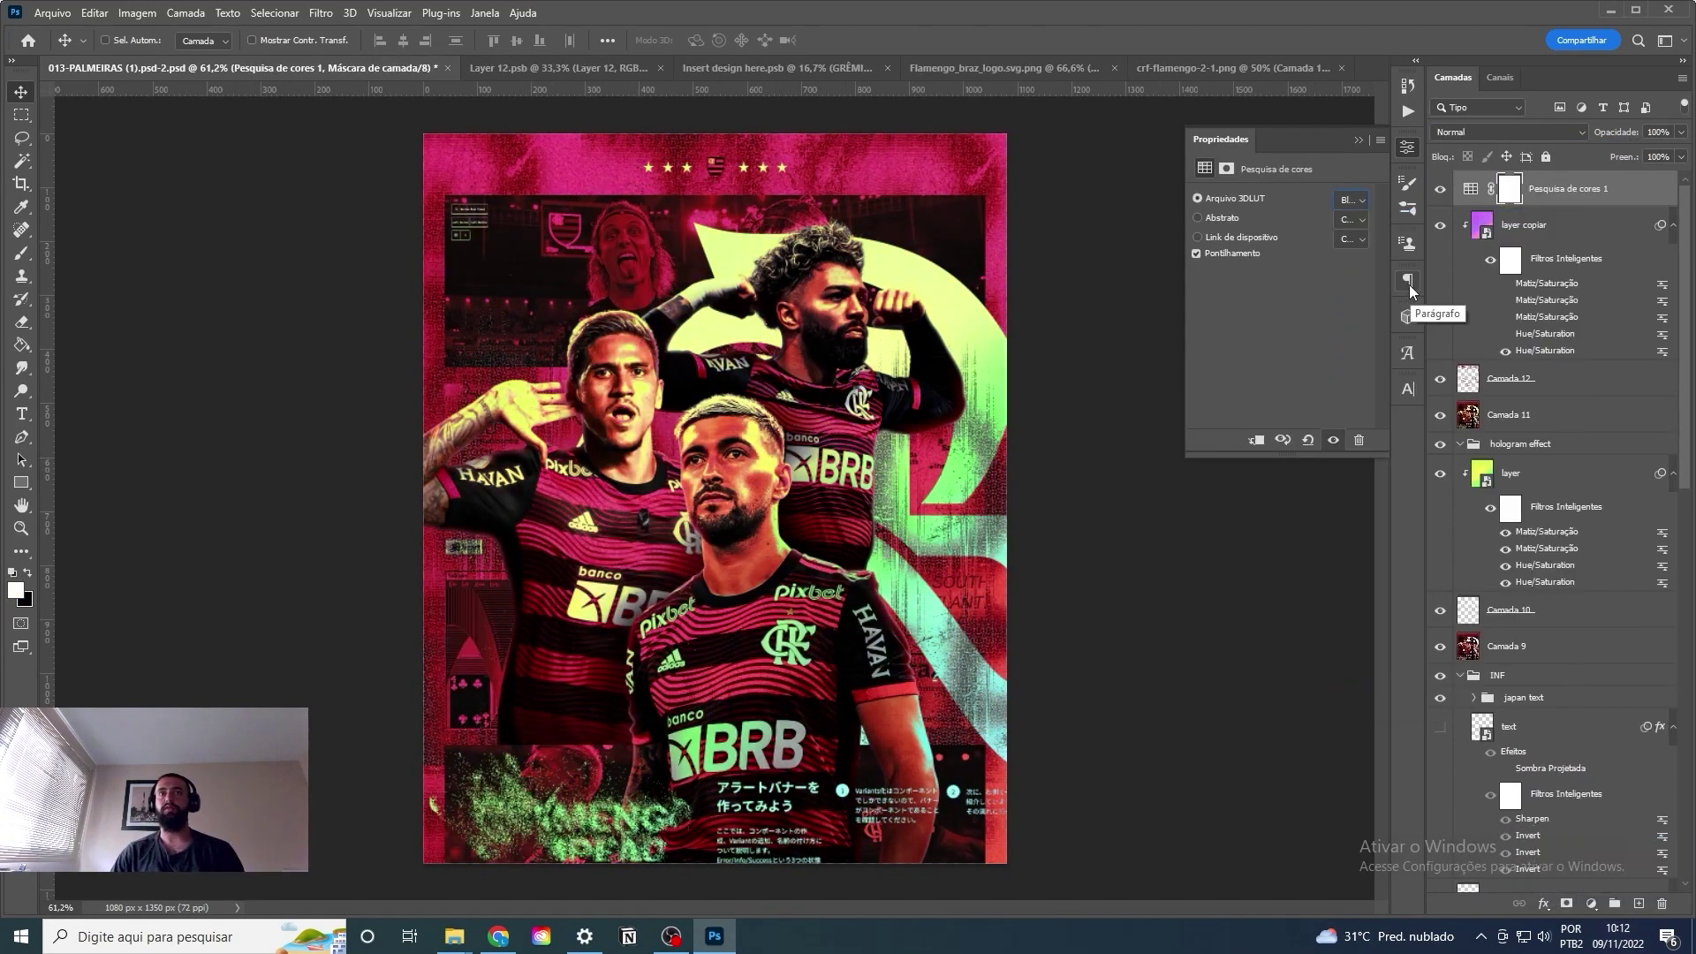
Add a second Color Lookup with a magenta-green preset at about half strength.
{"action": "key", "text": "Down"}
{"action": "key", "text": "Down"}
{"action": "key", "text": "Down"}
{"action": "key", "text": "Down"}
{"action": "key", "text": "Down"}
{"action": "key", "text": "Down"}
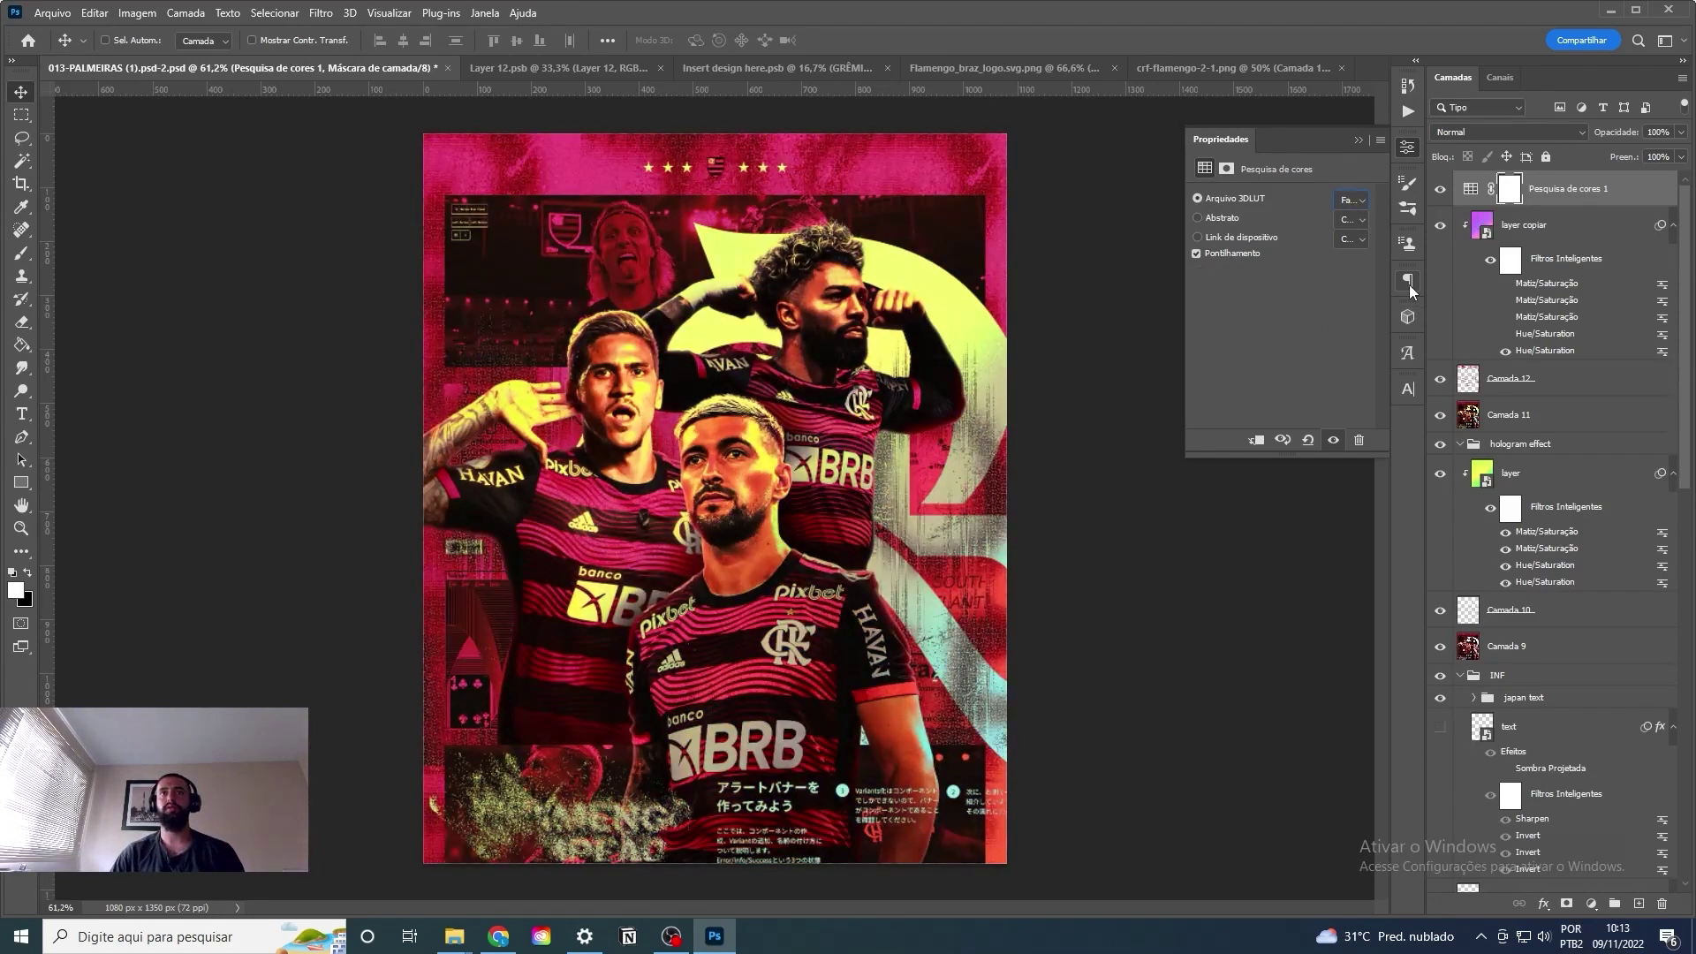
{"action": "left_click", "coordinate": [1591, 904]}
{"action": "left_click", "coordinate": [1555, 818]}
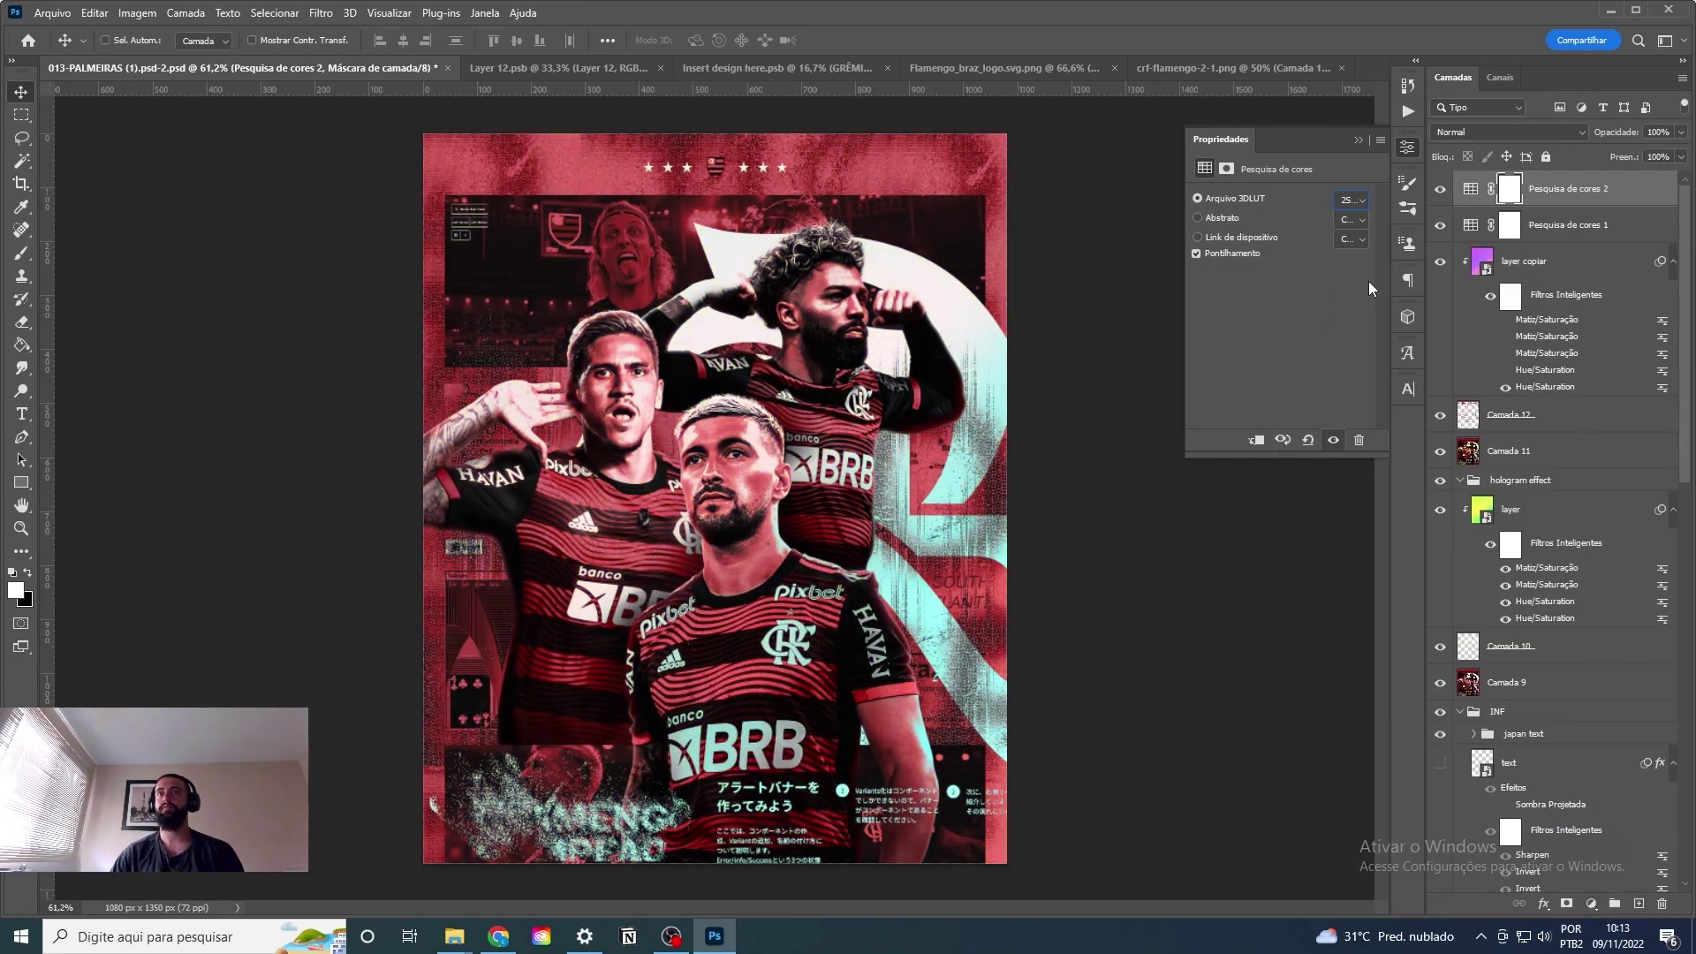
{"action": "key", "text": "Down"}
{"action": "left_click", "coordinate": [1681, 131]}
{"action": "left_click_drag", "start_coordinate": [1683, 152], "coordinate": [1639, 157]}
Stamp visible layers into a Divide-blend copy with a small Gaussian blur.
{"action": "key", "text": "ctrl+shift+alt+e"}
{"action": "key", "text": "ctrl+l"}
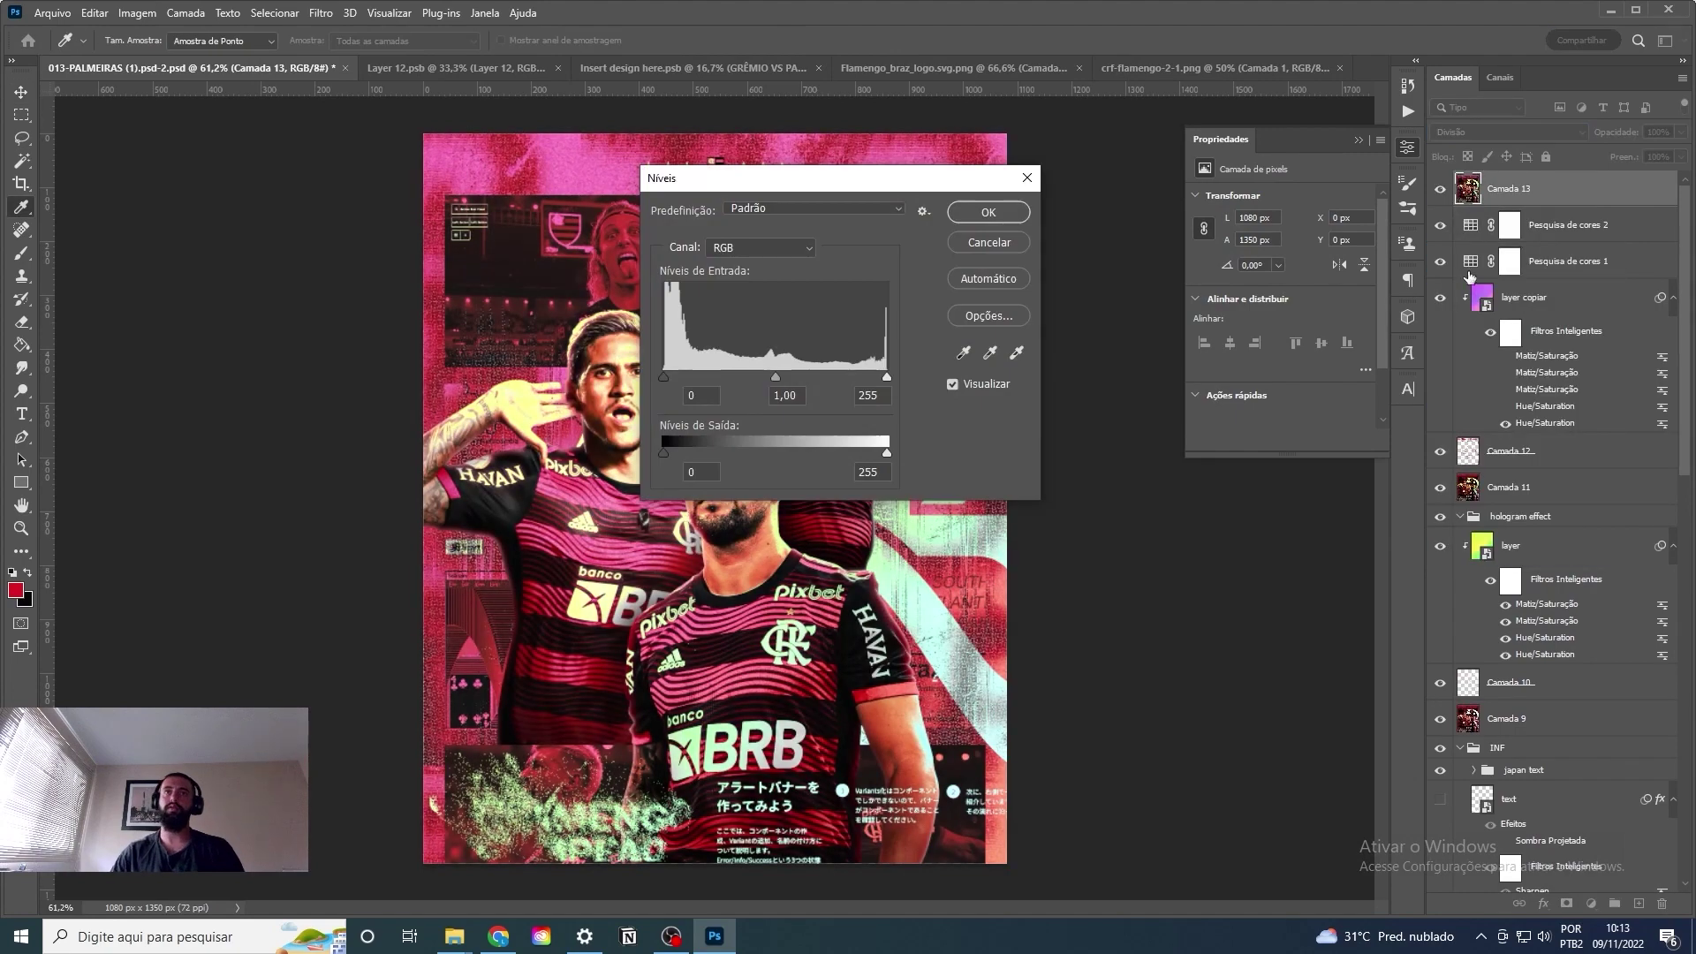
{"action": "key", "text": "Return"}
{"action": "left_click", "coordinate": [321, 12]}
{"action": "left_click", "coordinate": [654, 344]}
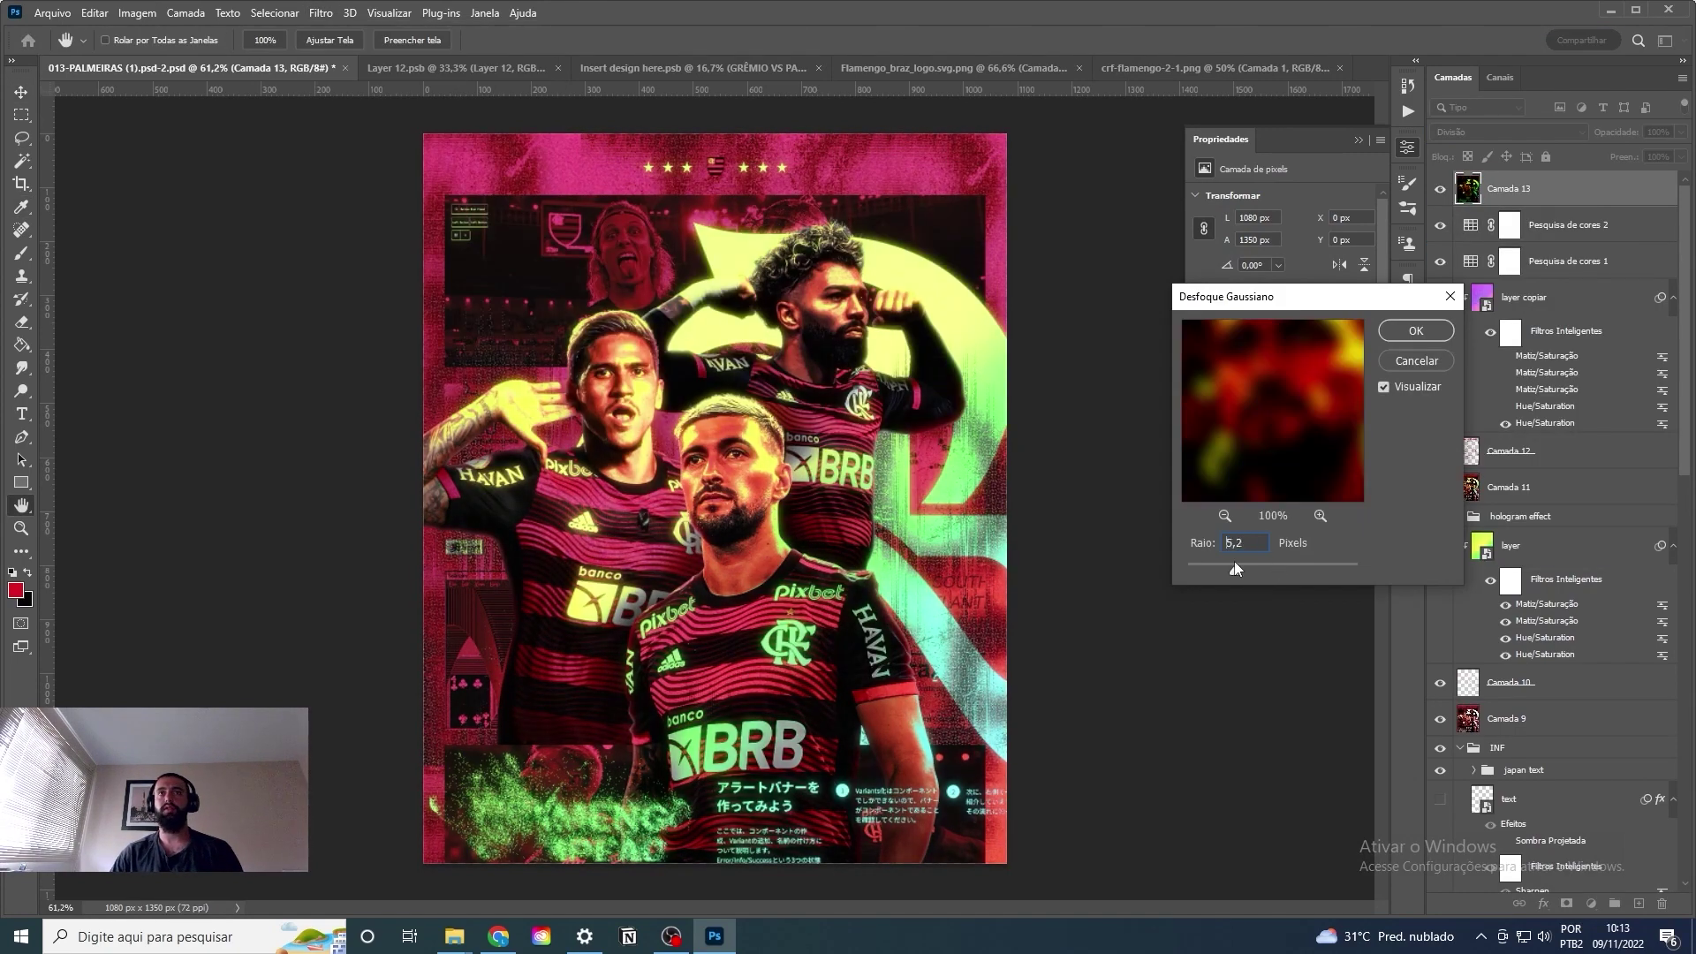
{"action": "left_click_drag", "start_coordinate": [1234, 564], "coordinate": [1213, 574]}
{"action": "key", "text": "Return"}
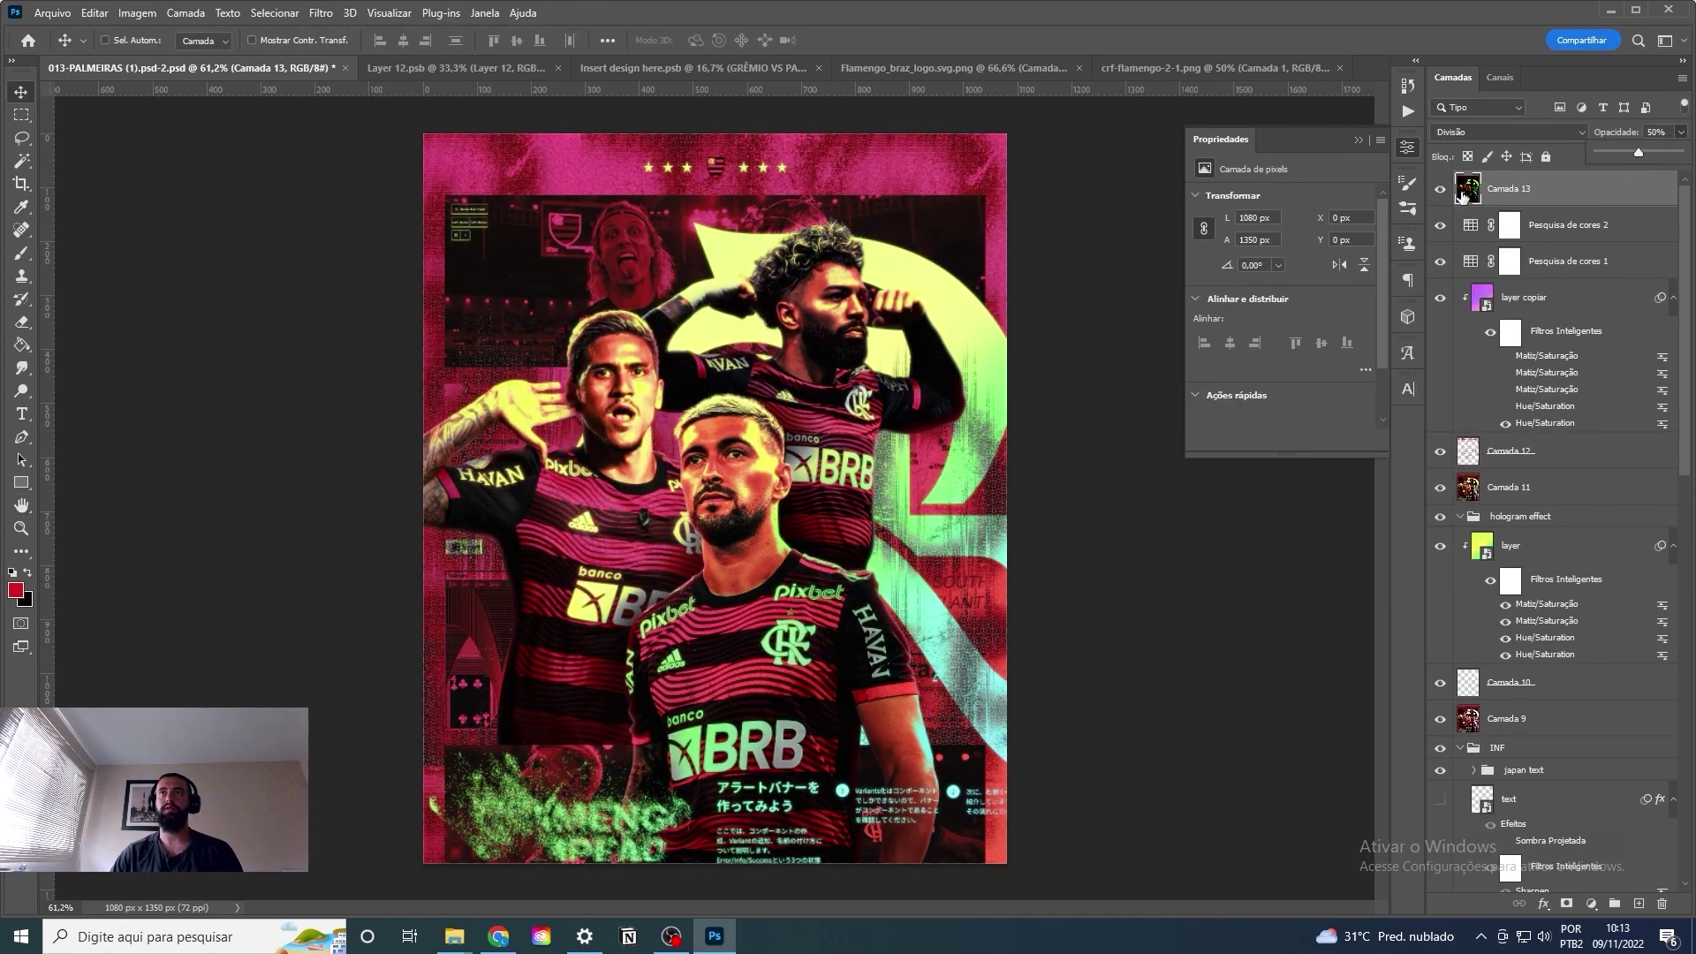
{"action": "left_click", "coordinate": [1359, 139]}
Stamp visible layers again and convert the merged layer to a smart object.
{"action": "key", "text": "ctrl+alt+shift+e"}
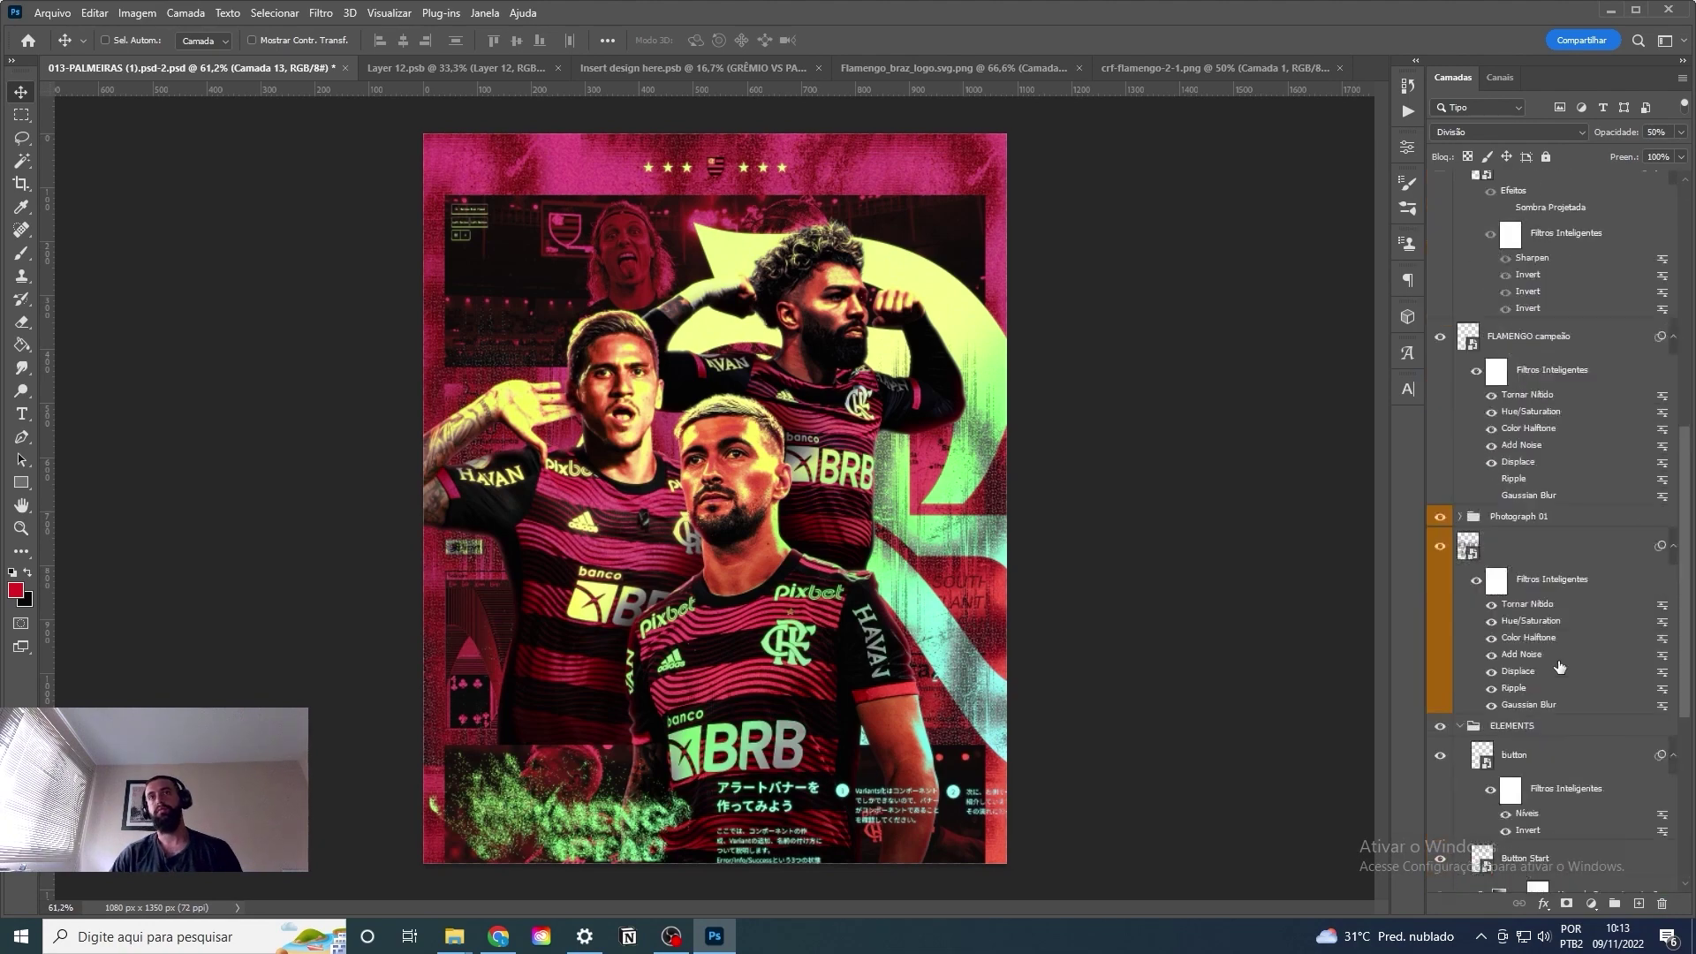
{"action": "right_click", "coordinate": [1510, 188]}
{"action": "left_click", "coordinate": [1378, 416]}
{"action": "left_click", "coordinate": [321, 13]}
Apply a Camera Raw filter with the Névoa creative preset to the top merged copy.
{"action": "left_click", "coordinate": [384, 145]}
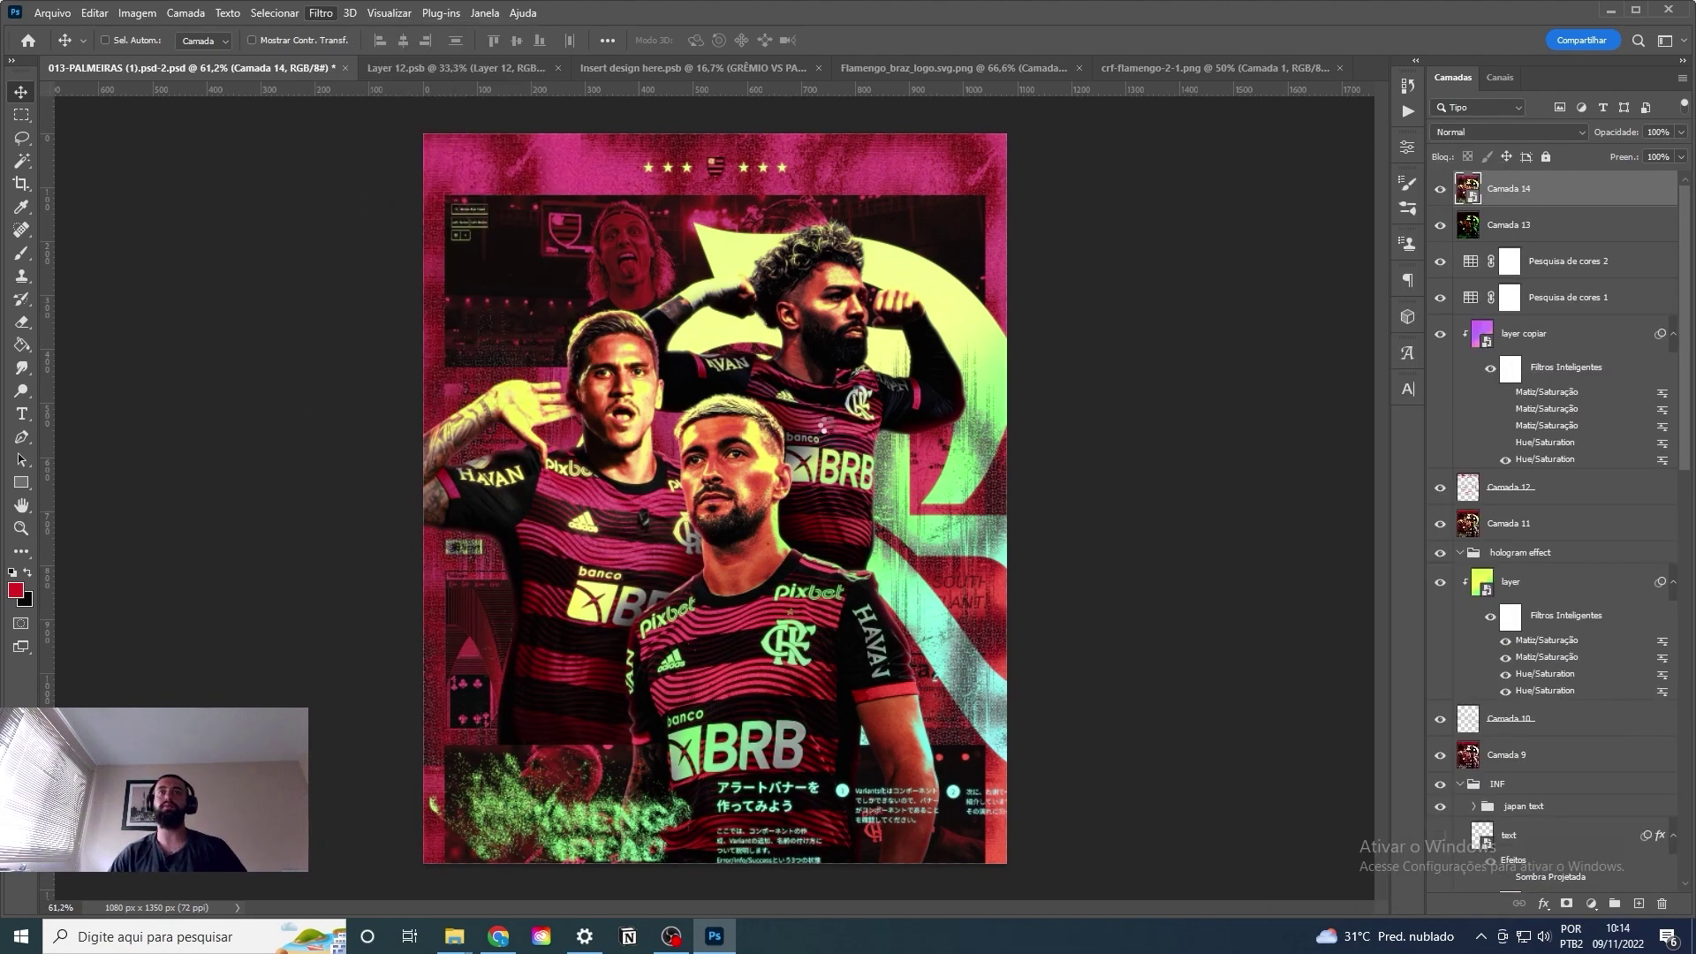
{"action": "scroll", "coordinate": [1535, 559], "scroll_direction": "down", "scroll_amount": 3}
{"action": "left_click", "coordinate": [1480, 379]}
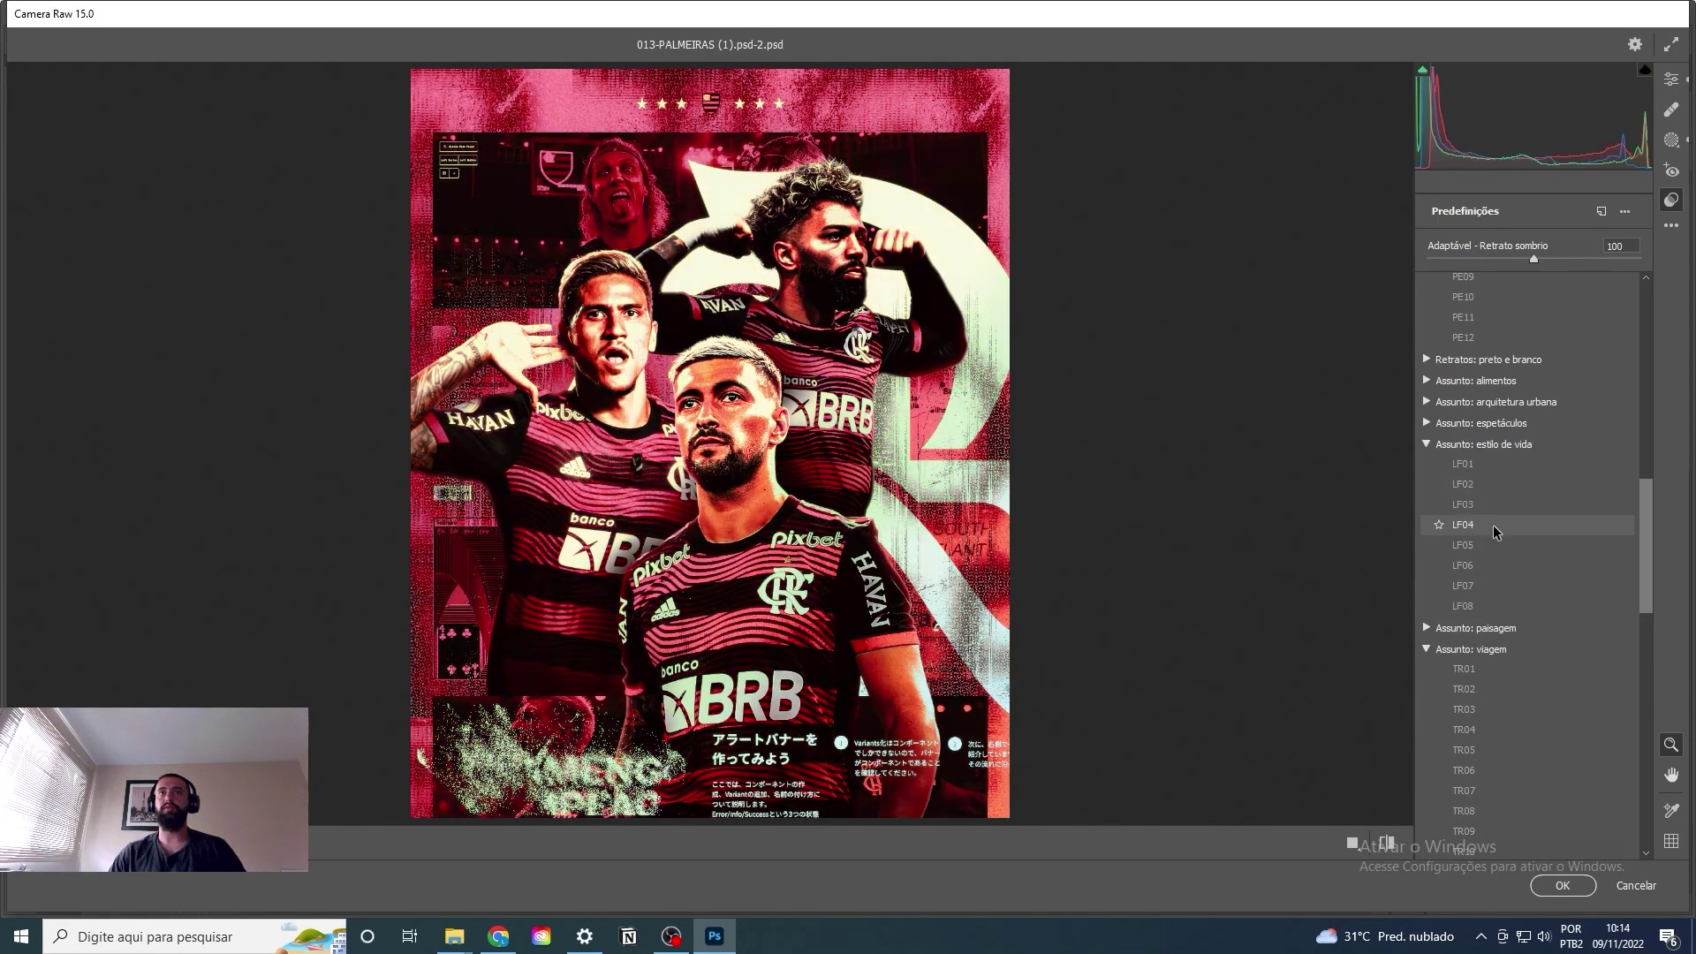
{"action": "scroll", "coordinate": [1487, 654], "scroll_direction": "down", "scroll_amount": 10}
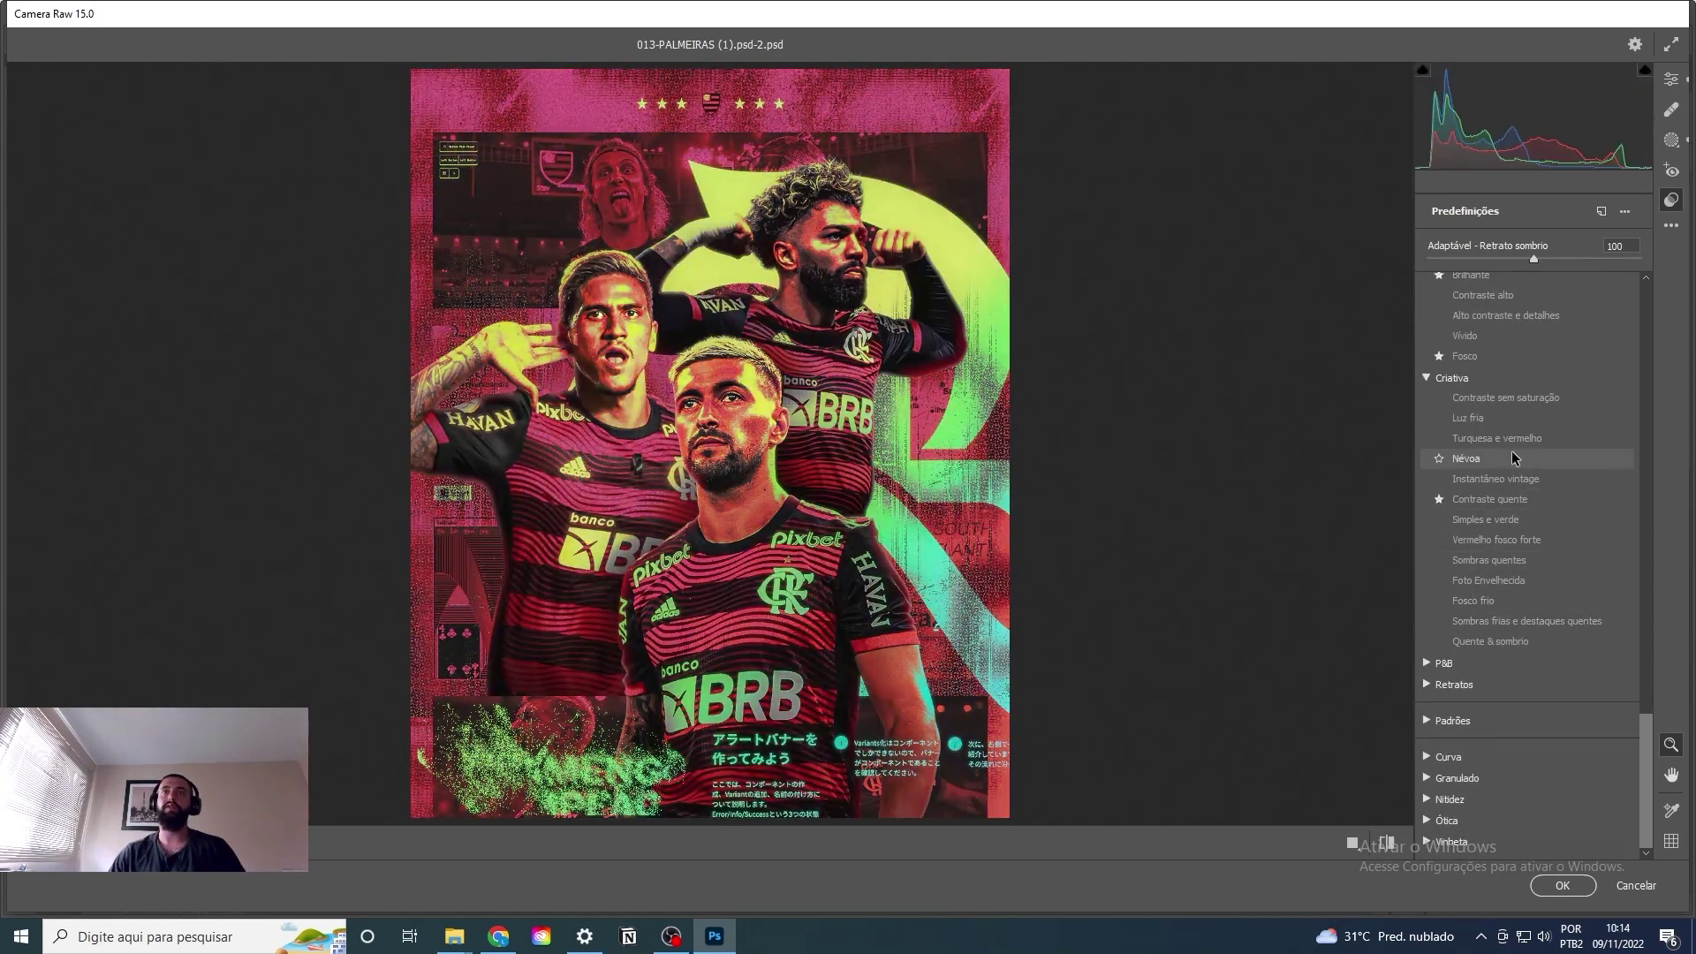
{"action": "left_click", "coordinate": [1512, 455]}
{"action": "key", "text": "Return"}
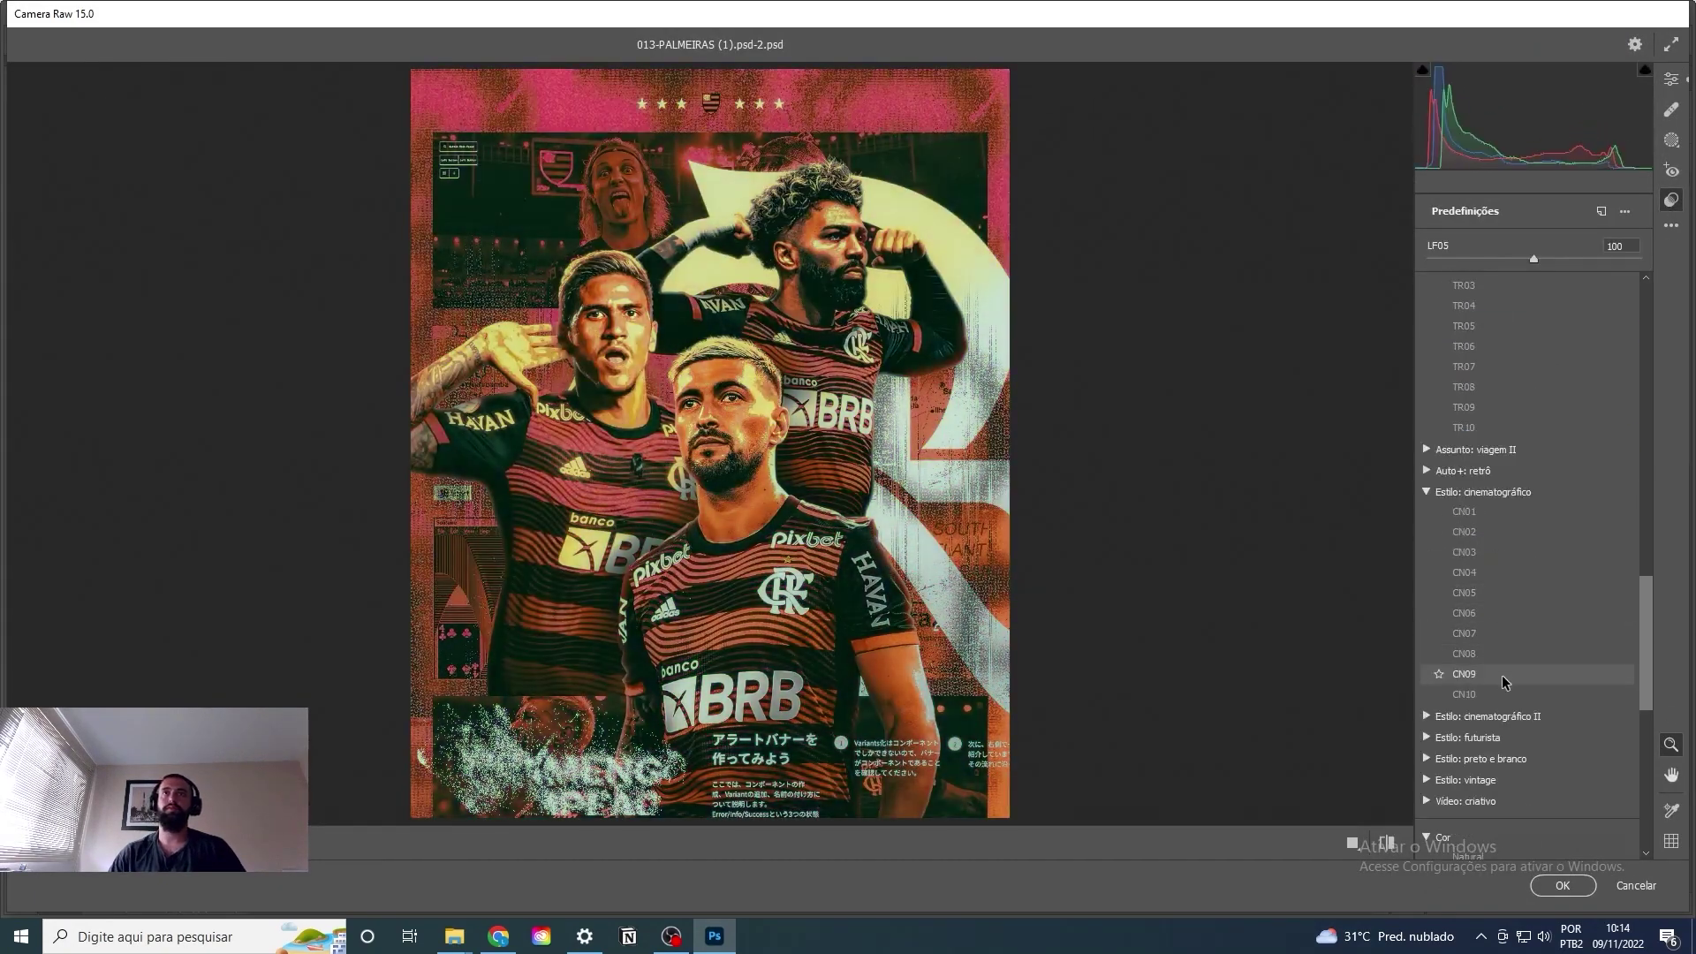
Add a second Camera Raw filter using the futuristic FT08 preset.
{"action": "scroll", "coordinate": [1506, 682], "scroll_direction": "down", "scroll_amount": 5}
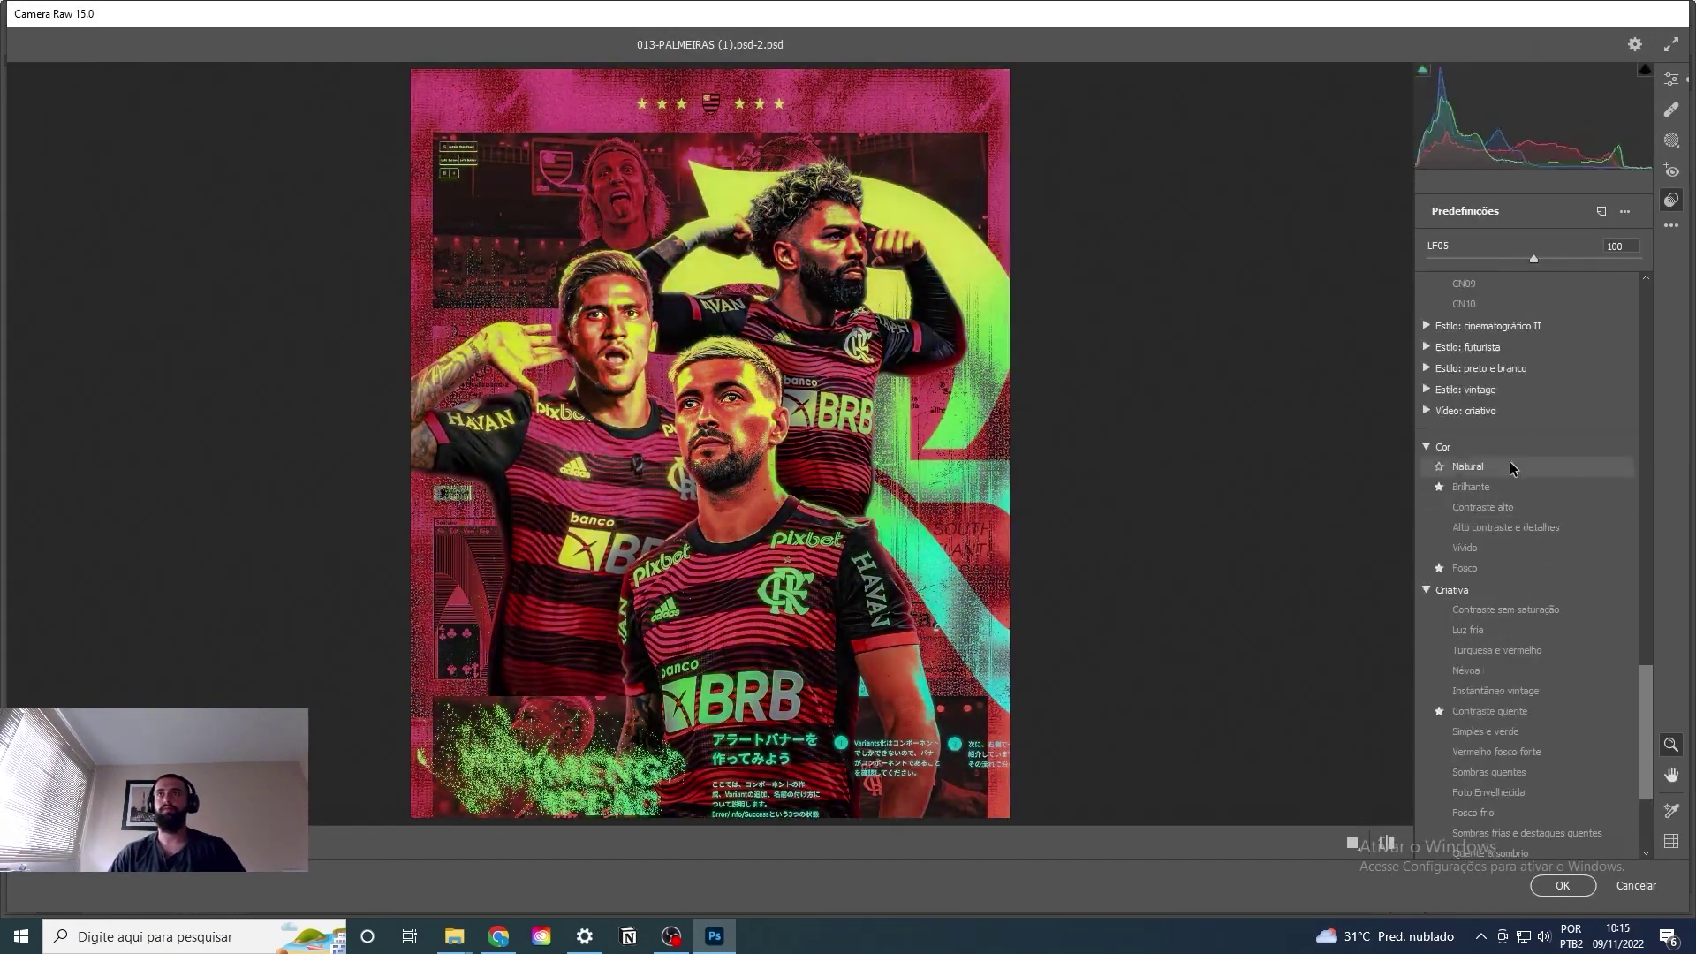
{"action": "left_click", "coordinate": [1502, 348]}
{"action": "scroll", "coordinate": [1510, 707], "scroll_direction": "up", "scroll_amount": 2}
{"action": "left_click", "coordinate": [1515, 614]}
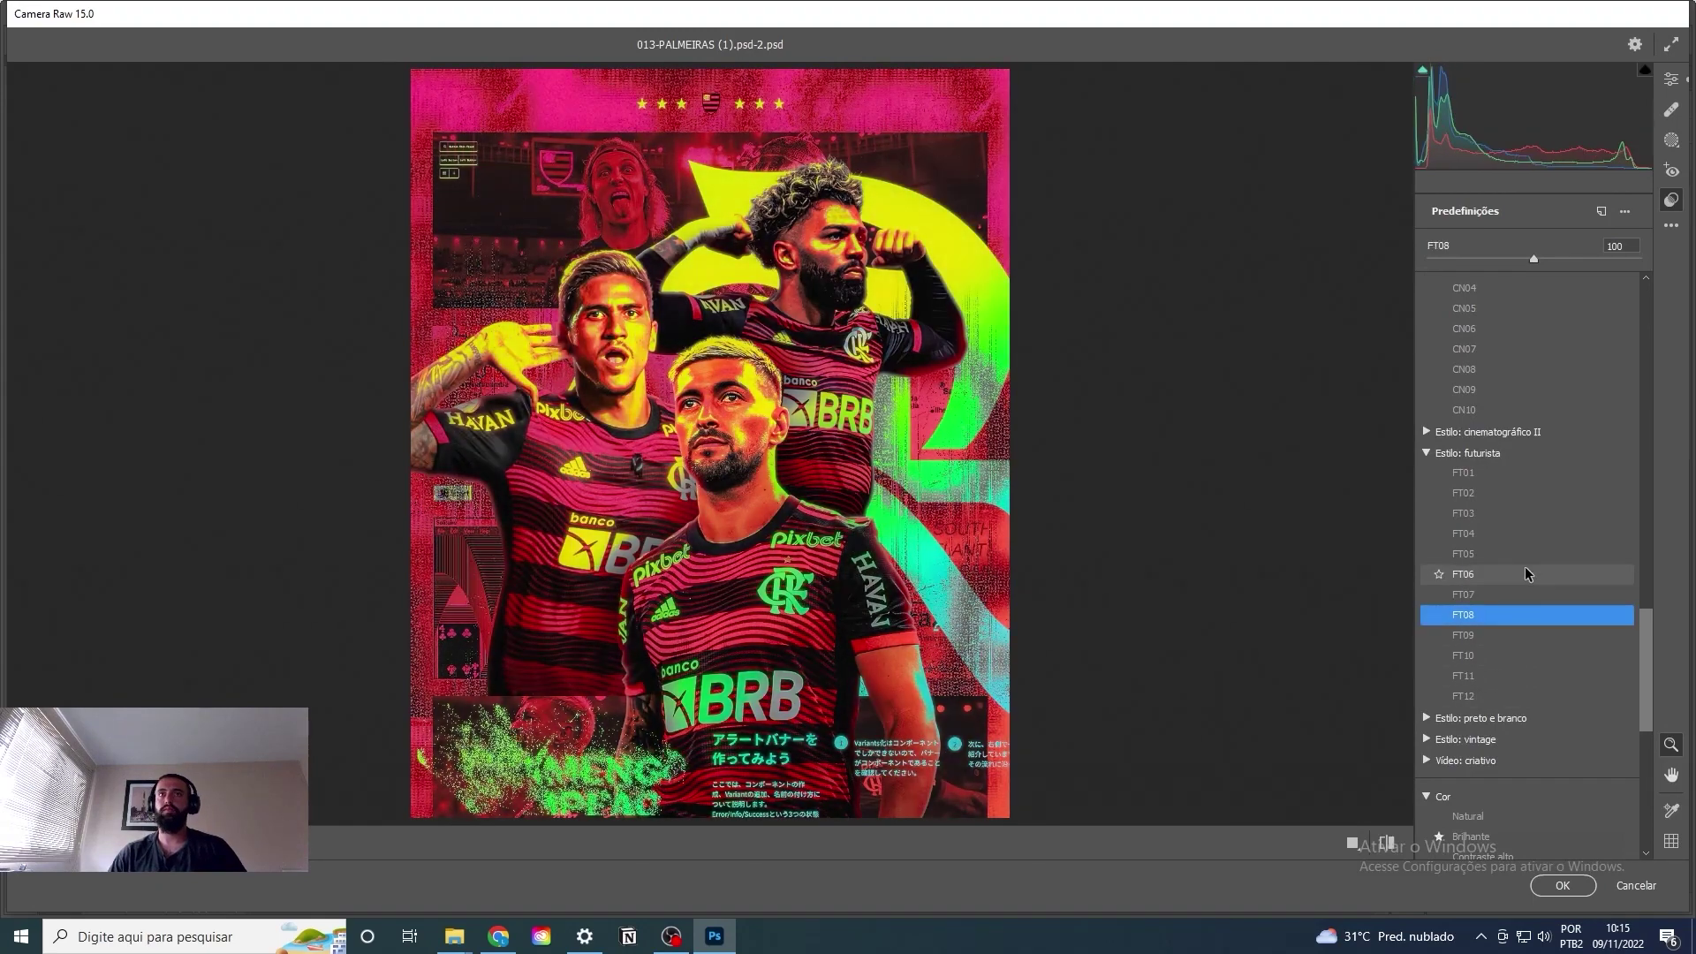
{"action": "key", "text": "Return"}
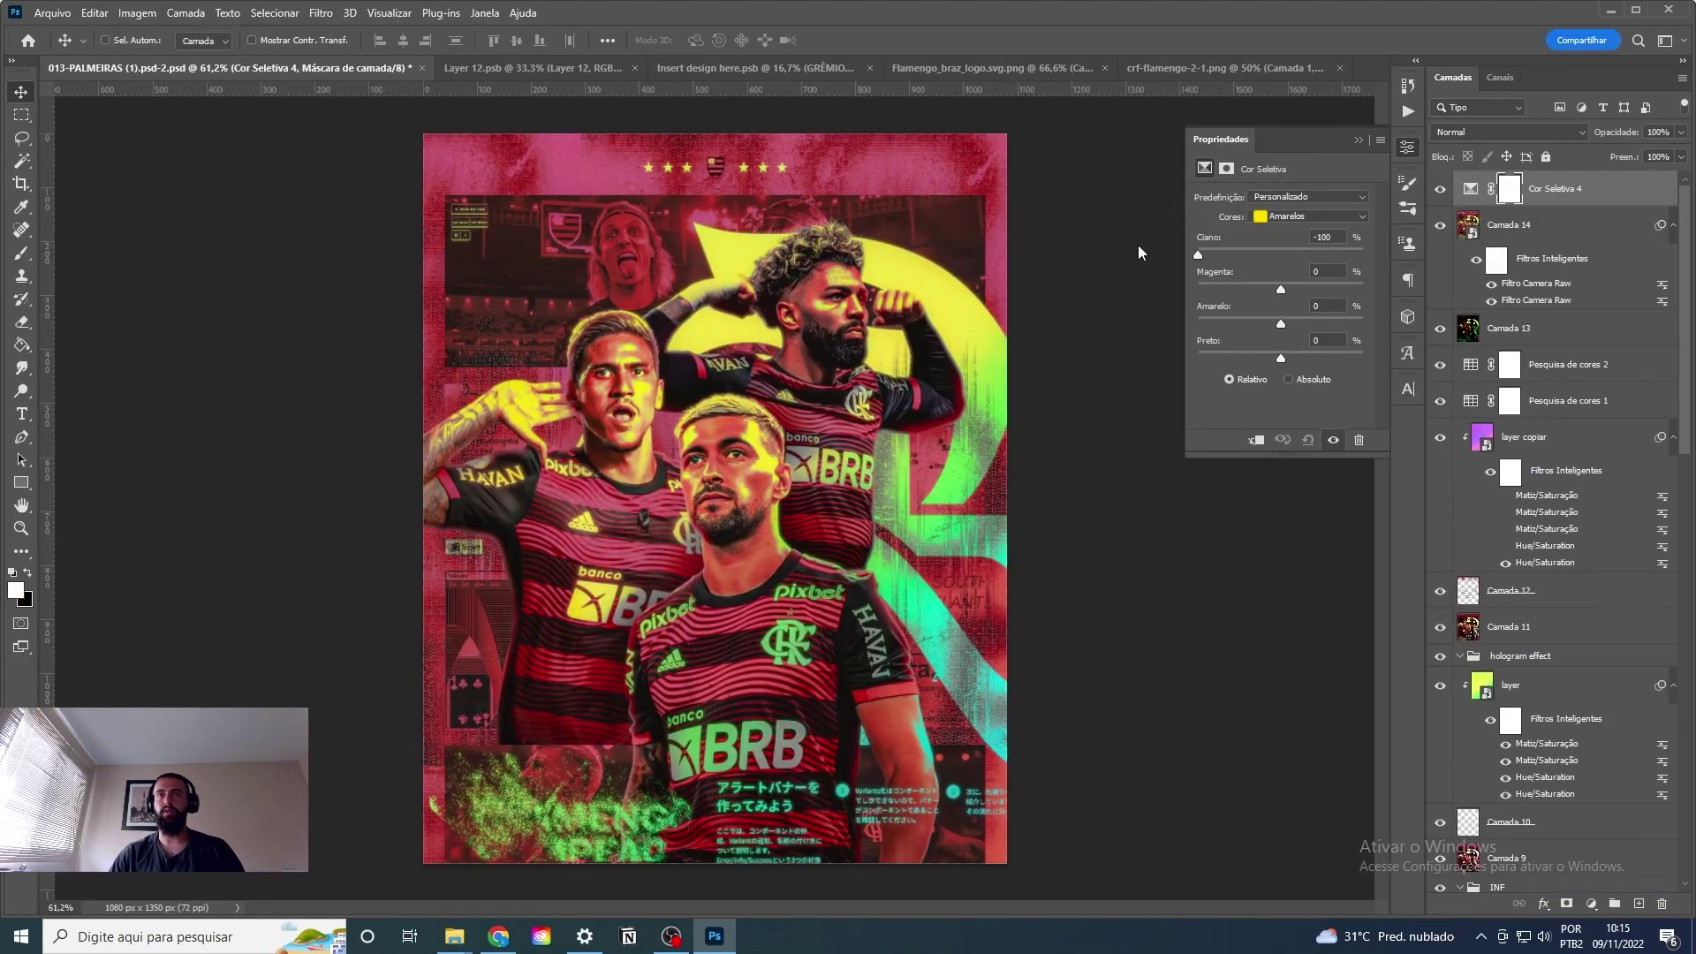
Darken the reds in Selective Color by adding black, and check the Camera Raw filter's blending options.
{"action": "left_click", "coordinate": [1312, 216]}
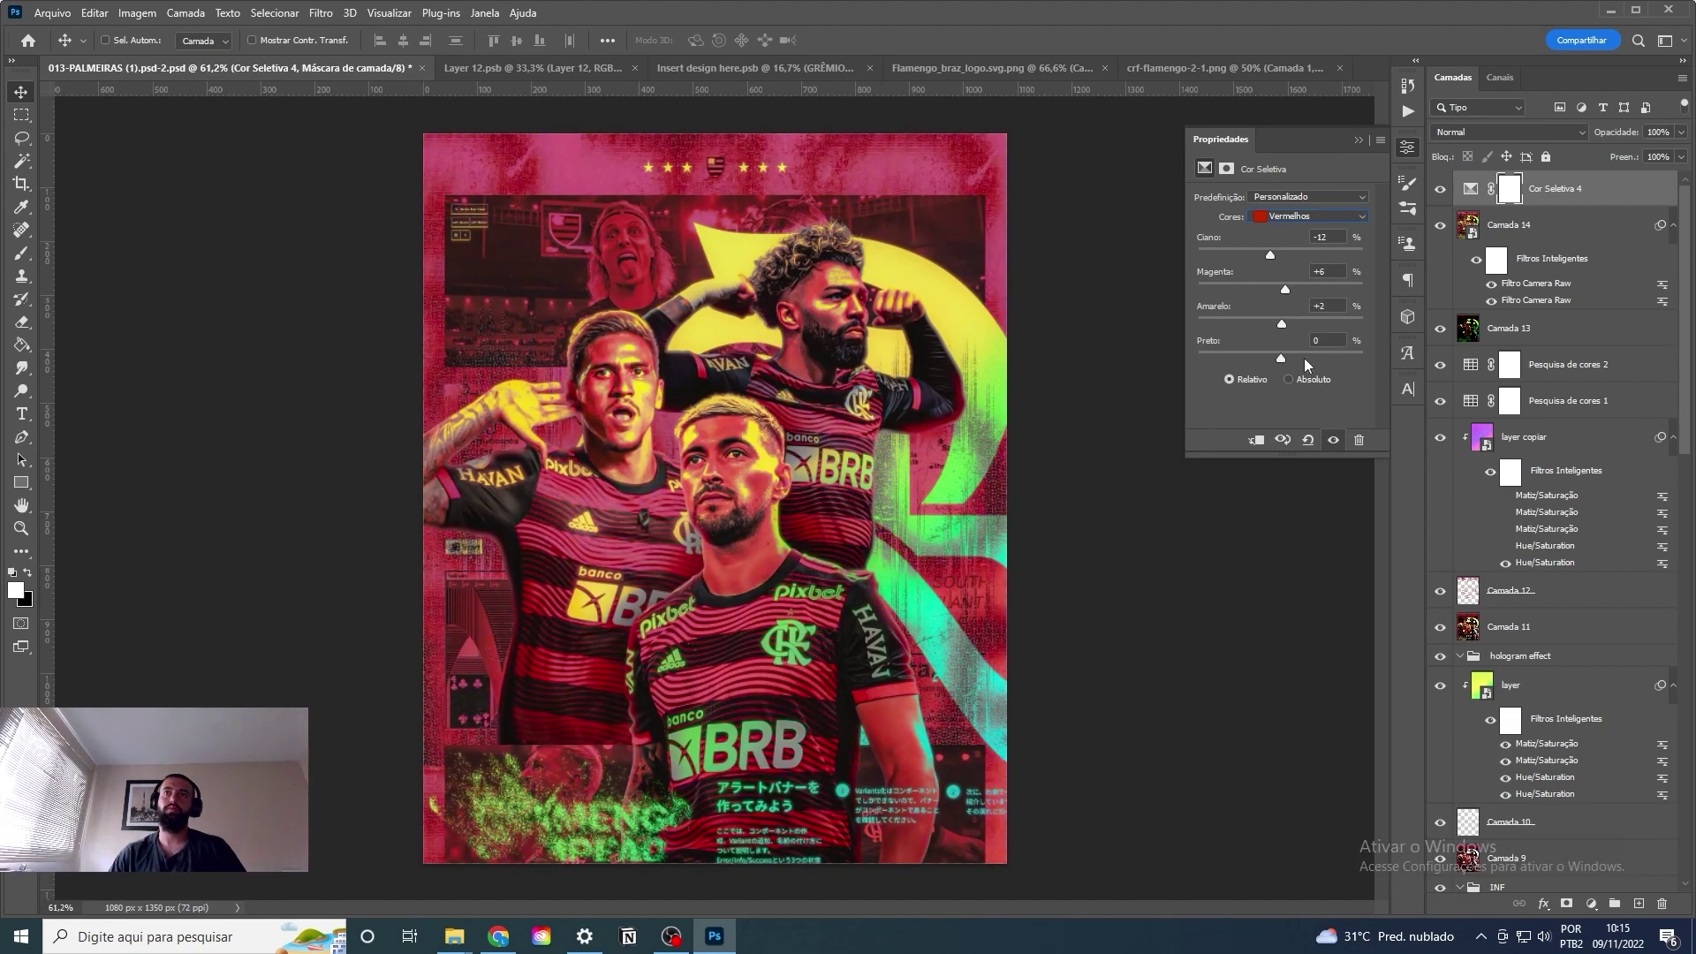
{"action": "left_click", "coordinate": [1297, 357]}
{"action": "left_click", "coordinate": [1681, 131]}
{"action": "left_click", "coordinate": [1608, 232]}
{"action": "double_click", "coordinate": [1661, 283]}
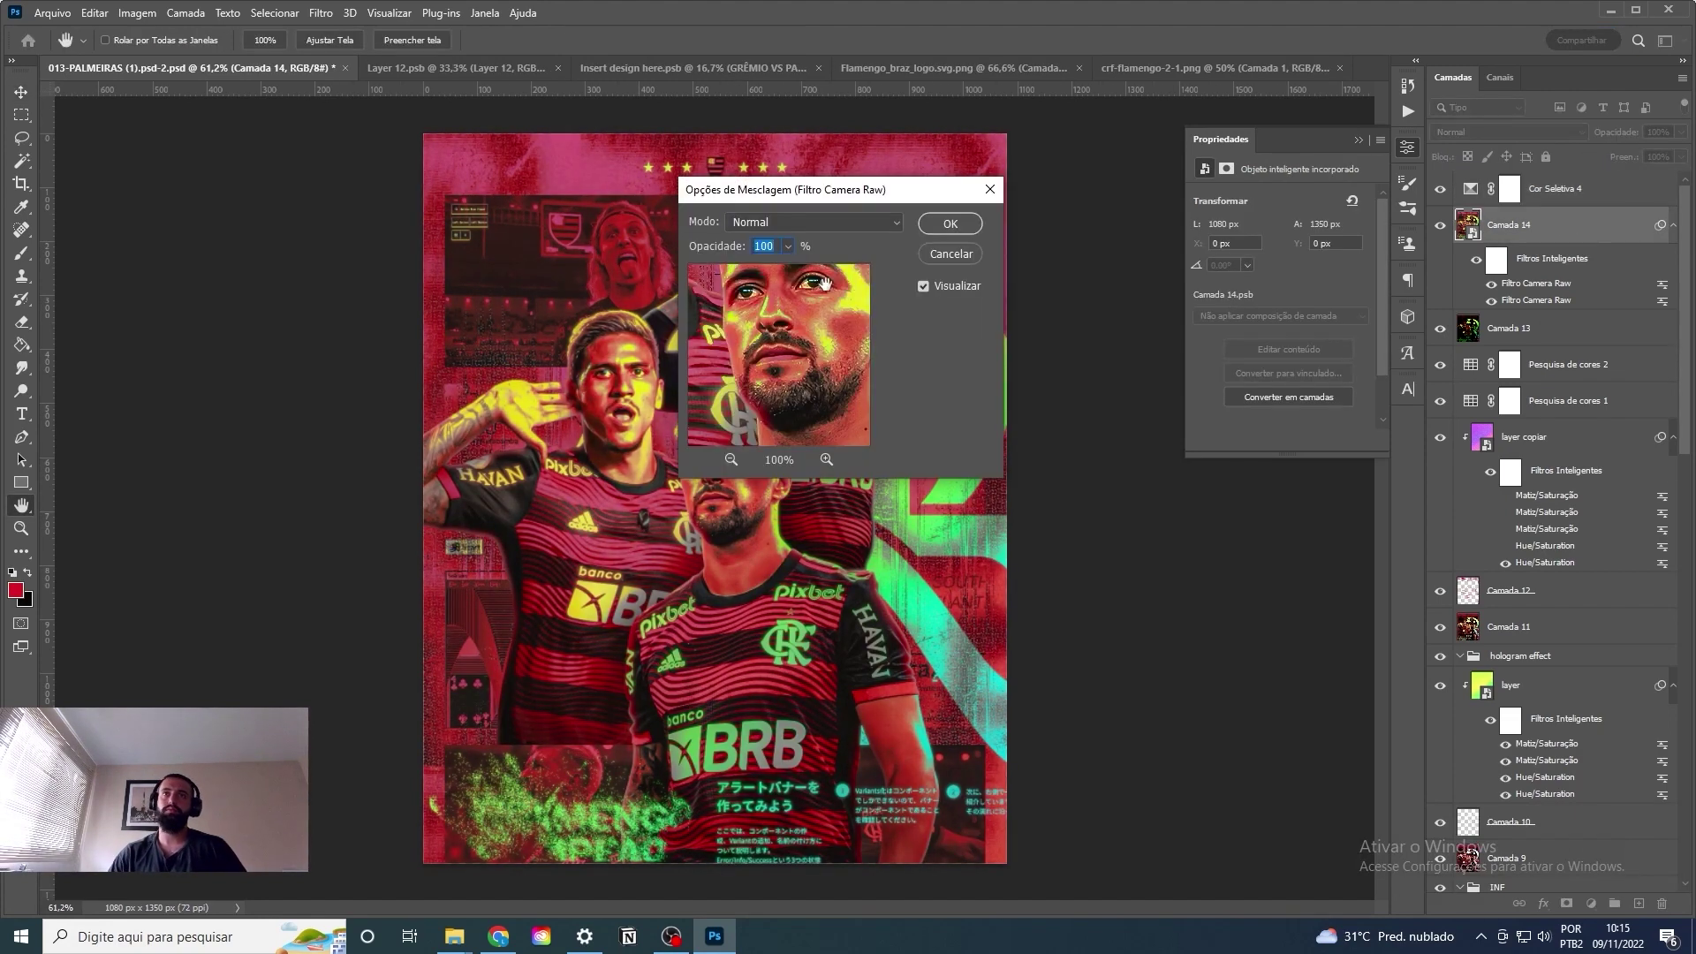
{"action": "key", "text": "Escape"}
{"action": "left_click", "coordinate": [1554, 188]}
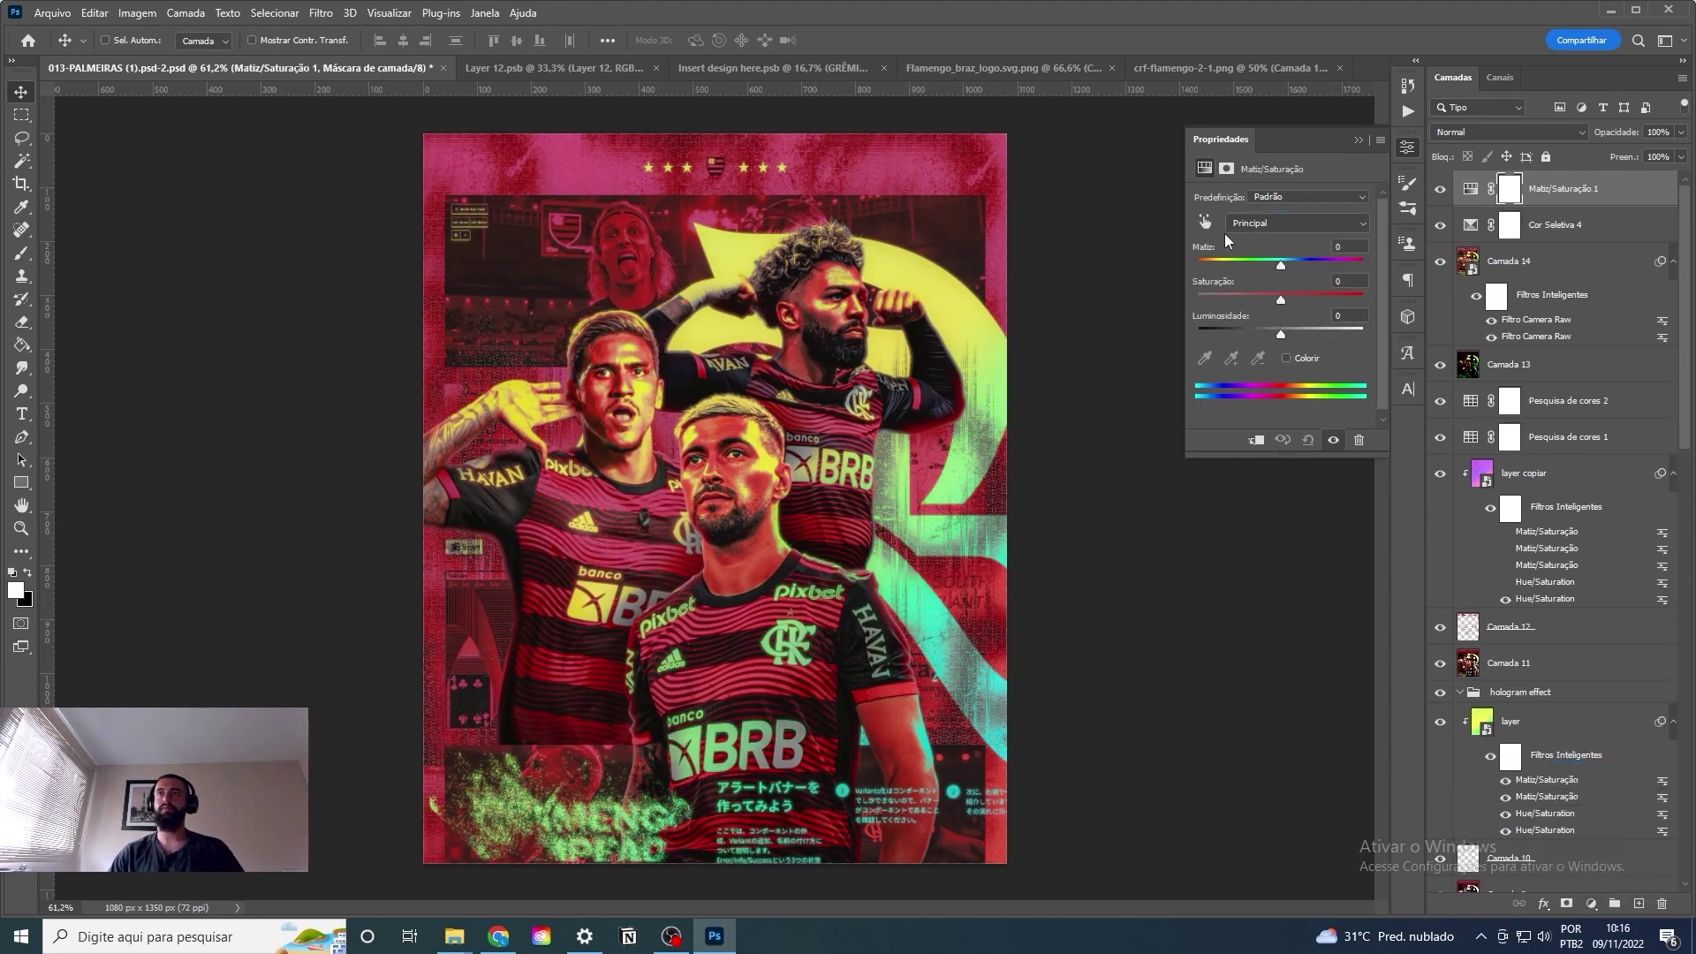
Shift and brighten the green tones, then save the poster.
{"action": "left_click_drag", "start_coordinate": [1281, 265], "coordinate": [1373, 272]}
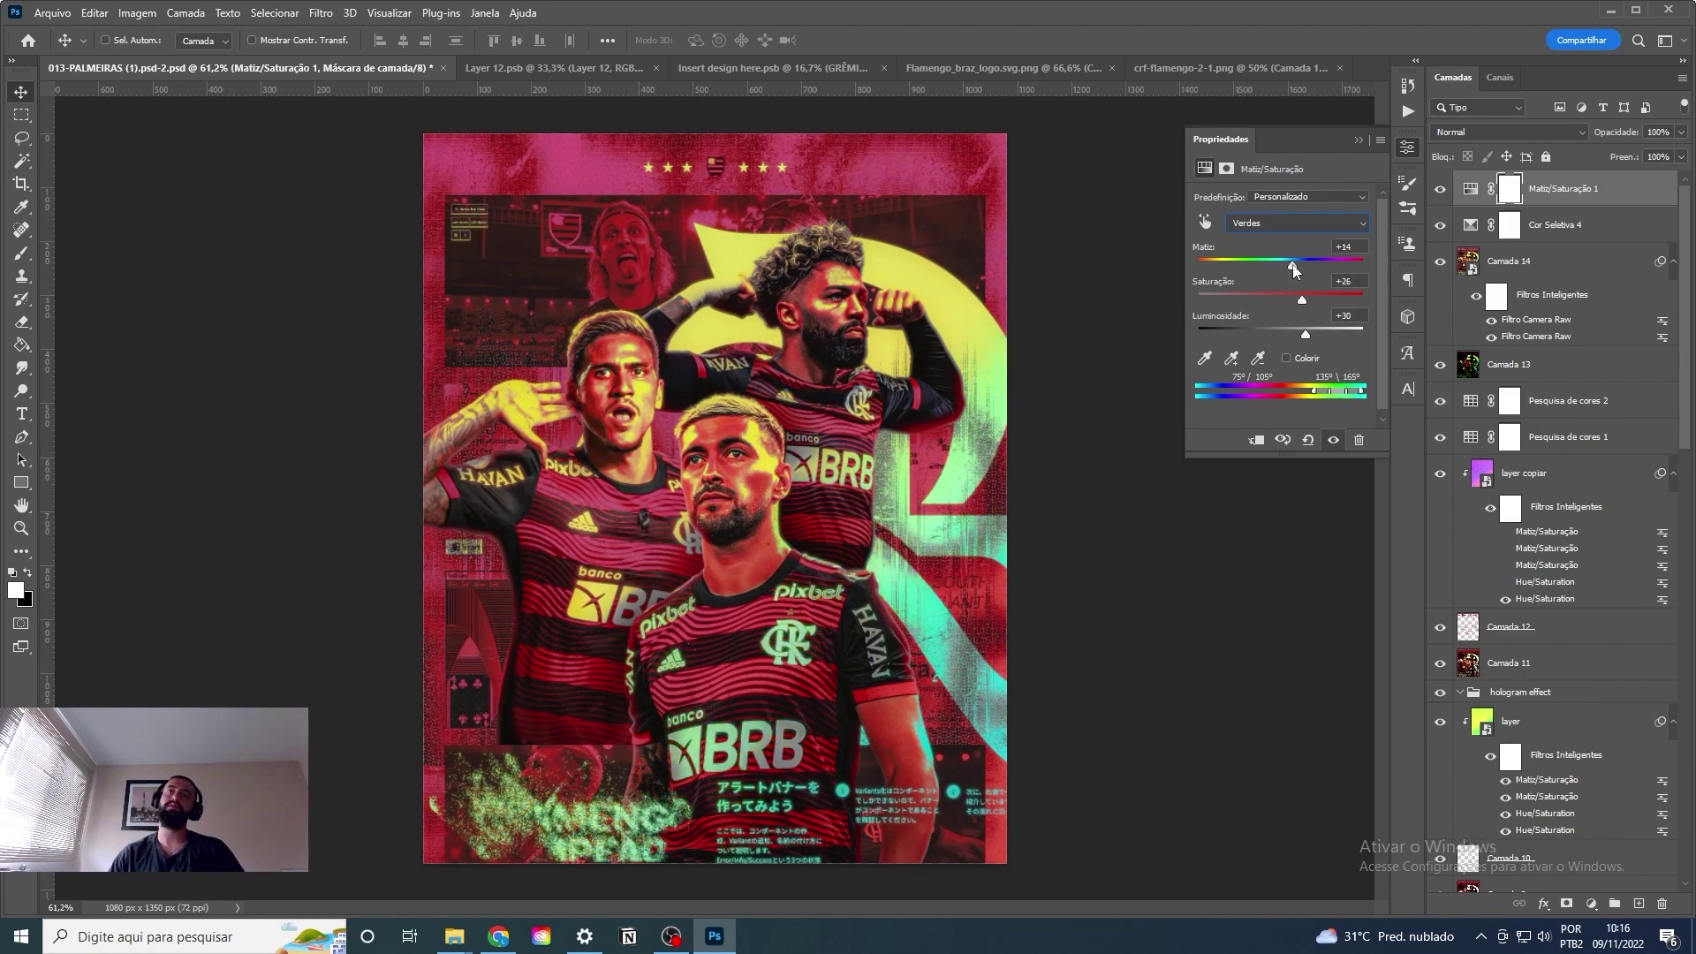
{"action": "left_click", "coordinate": [1407, 147]}
{"action": "key", "text": "ctrl+s"}
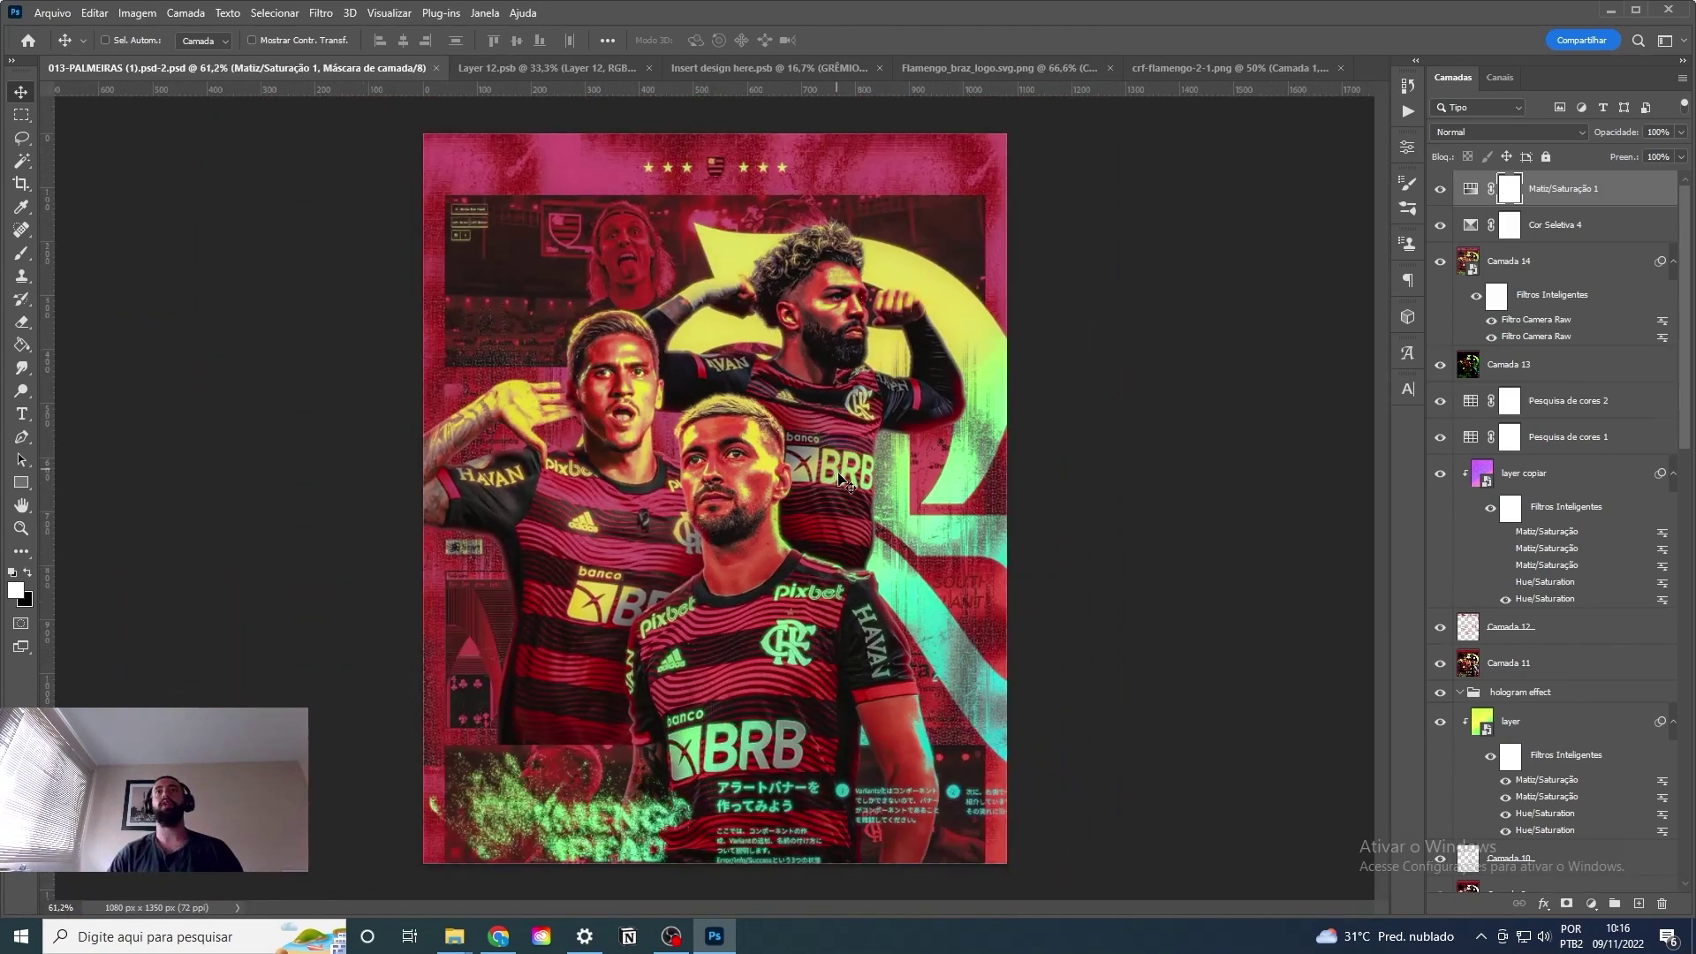
On a new empty layer, paint a soft red wash sampled from the poster.
{"action": "key", "text": "ctrl+shift+alt+n"}
{"action": "key", "text": "i"}
{"action": "left_click", "coordinate": [1010, 266]}
{"action": "left_click", "coordinate": [1020, 637]}
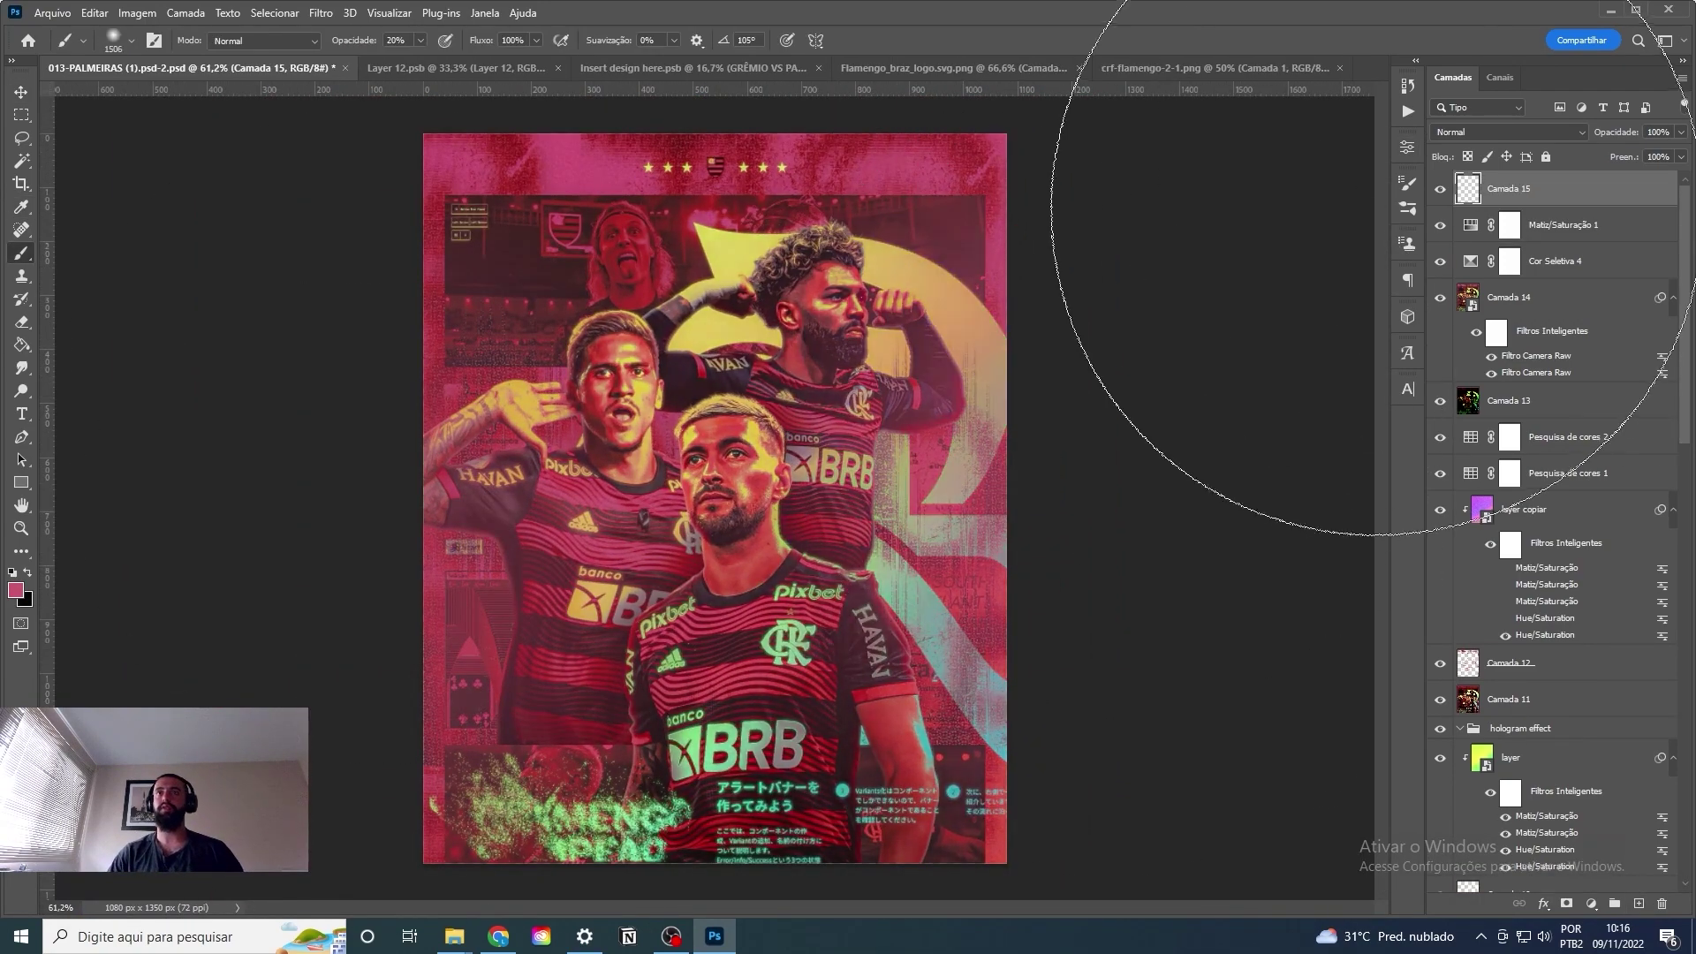
Set the red wash layer's blend mode to Color Dodge.
{"action": "left_click", "coordinate": [1506, 131]}
{"action": "left_click", "coordinate": [1493, 212]}
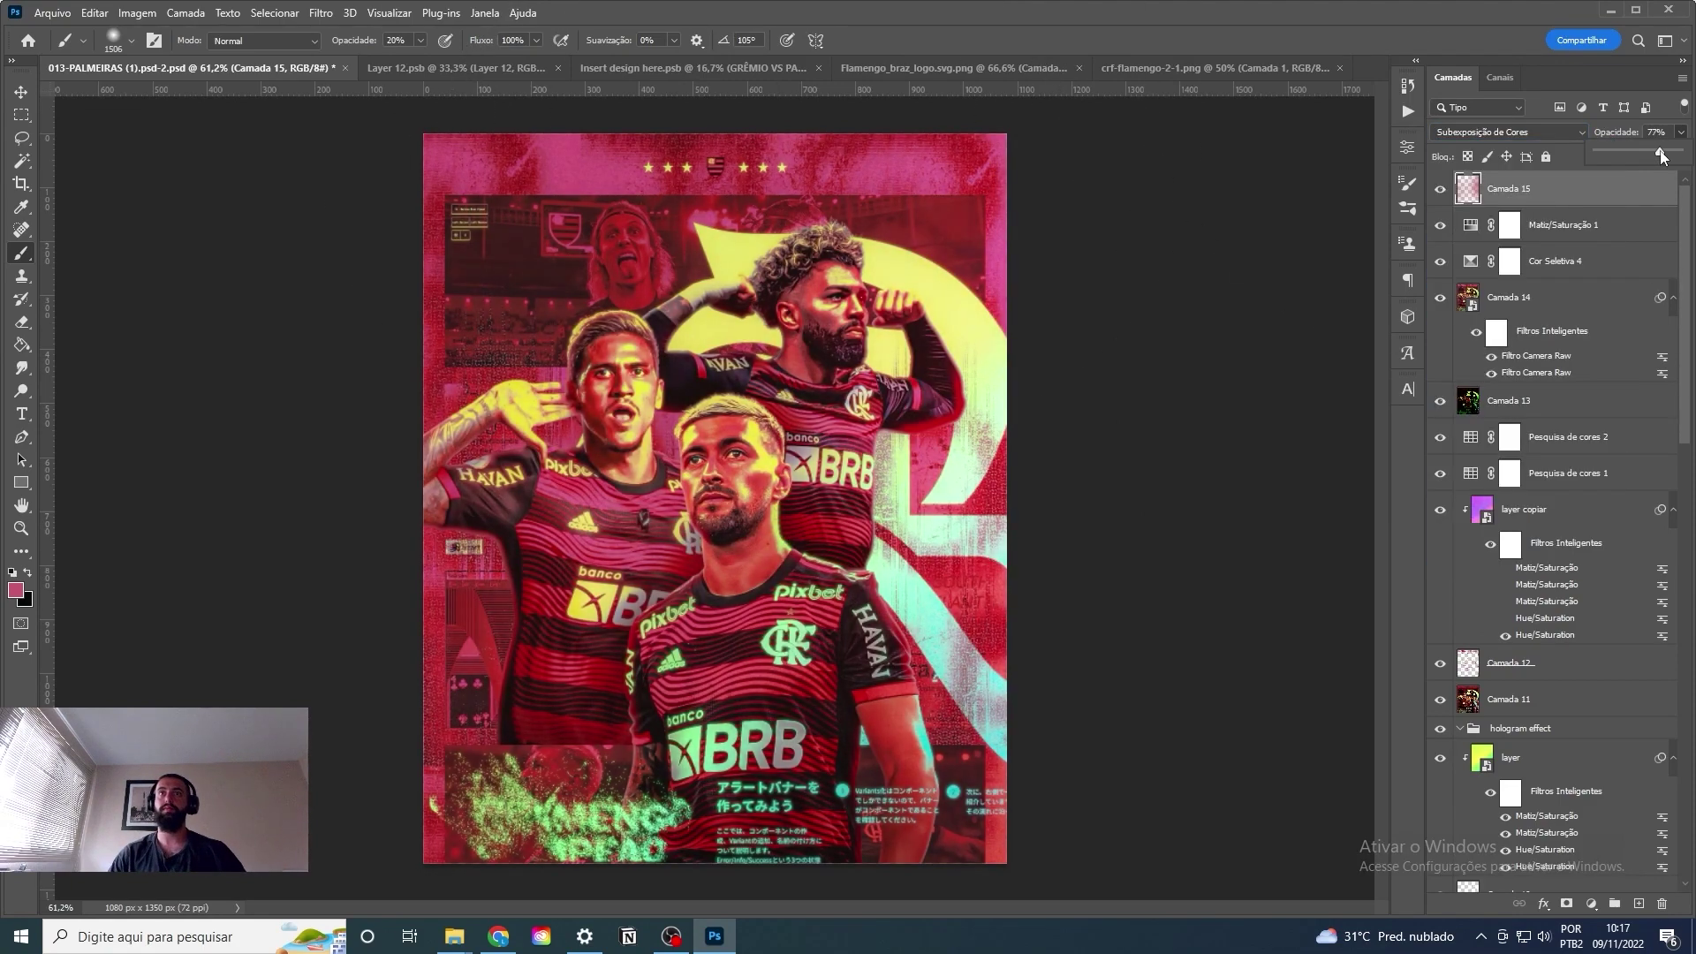
{"action": "scroll", "coordinate": [721, 490], "scroll_direction": "up", "scroll_amount": 1}
{"action": "key", "text": "v"}
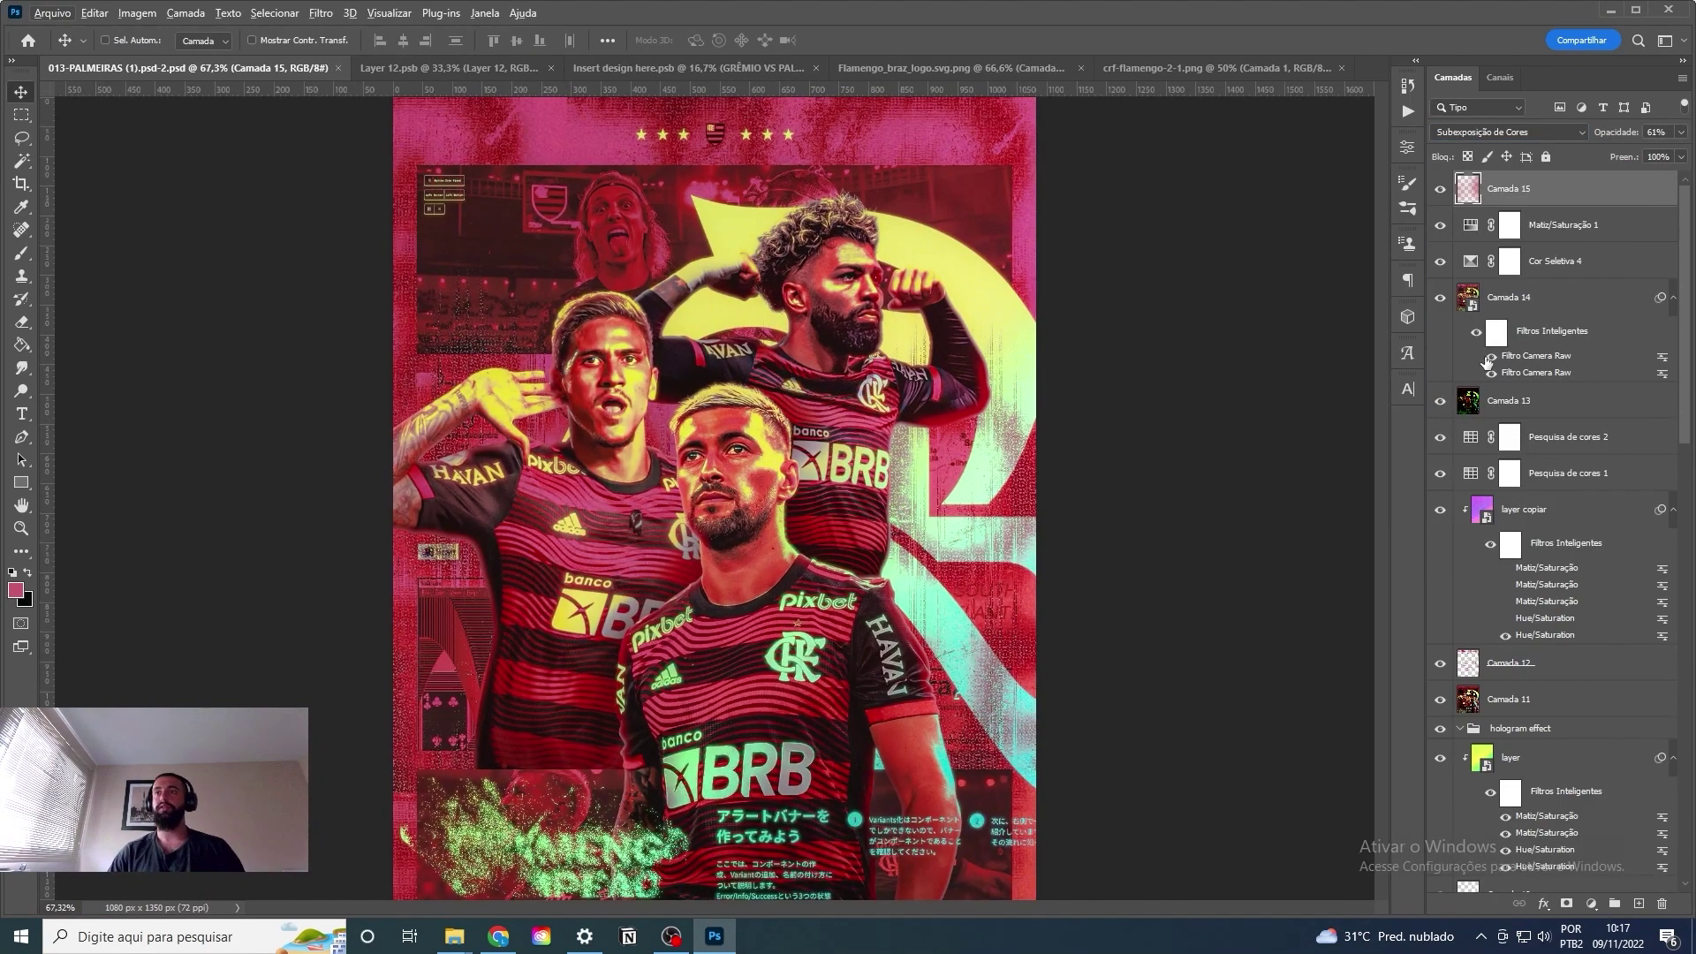
Place the Palmeiras artwork into the poster and hide its layer.
{"action": "left_click", "coordinate": [53, 13]}
{"action": "left_click", "coordinate": [71, 110]}
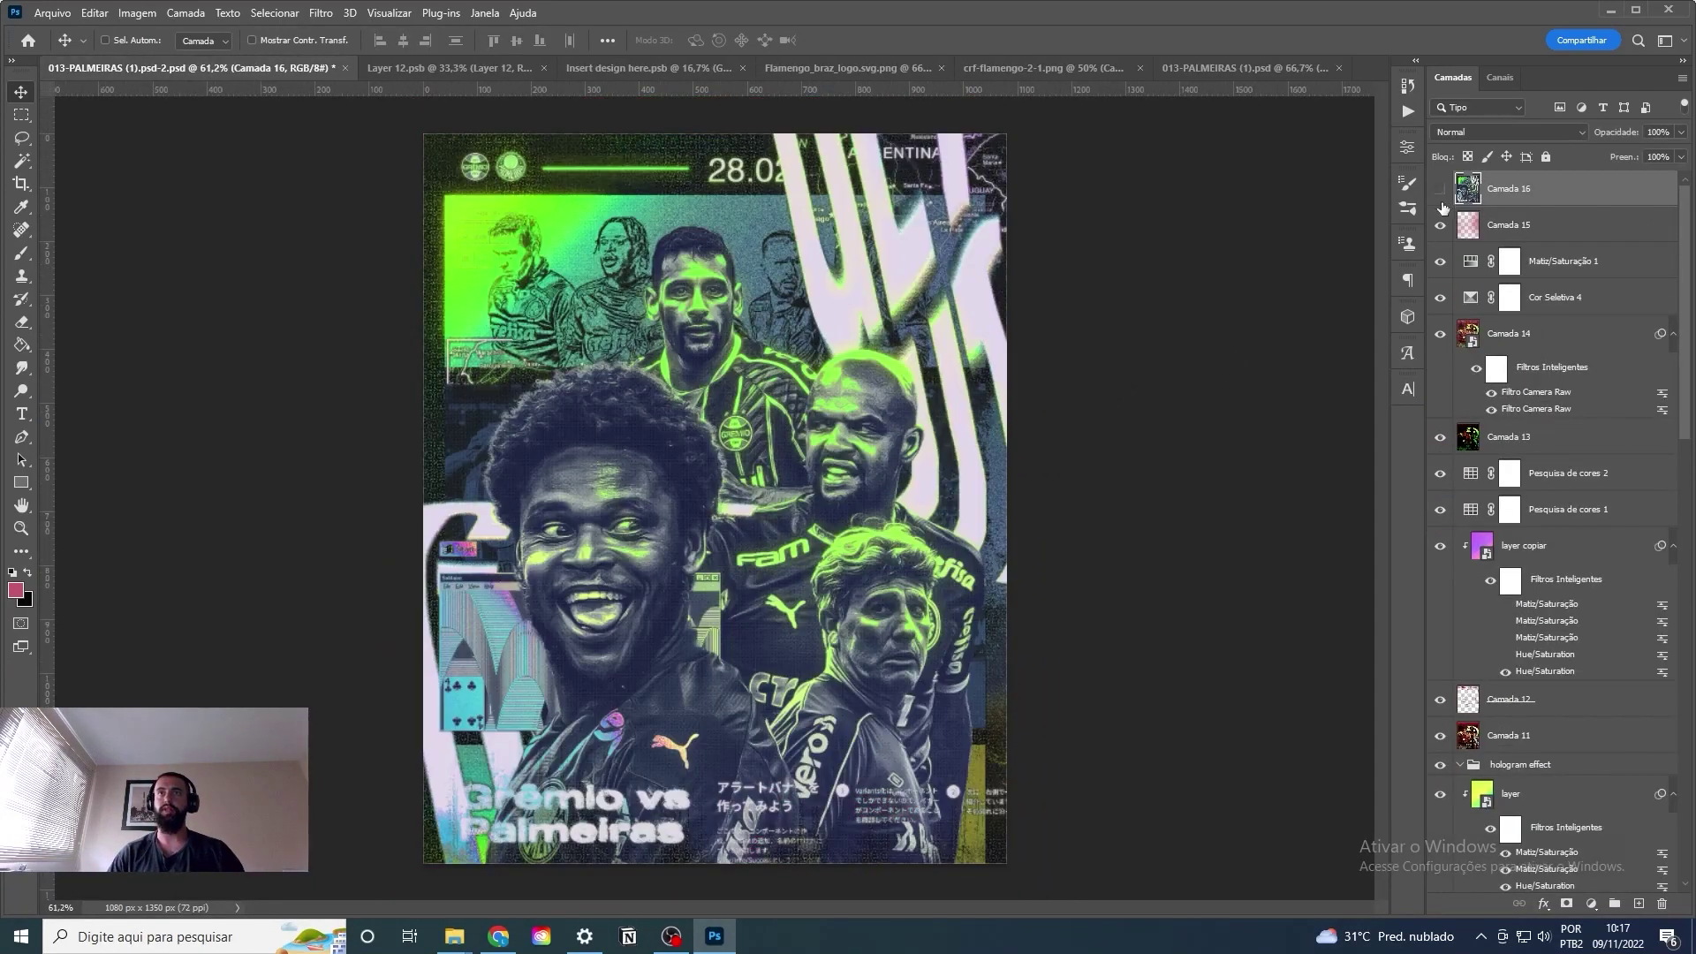
{"action": "left_click", "coordinate": [274, 12]}
{"action": "left_click", "coordinate": [307, 184]}
{"action": "left_click", "coordinate": [1454, 318]}
Create a merged copy and darken its lightness with Hue/Saturation.
{"action": "key", "text": "ctrl+j"}
{"action": "key", "text": "ctrl+u"}
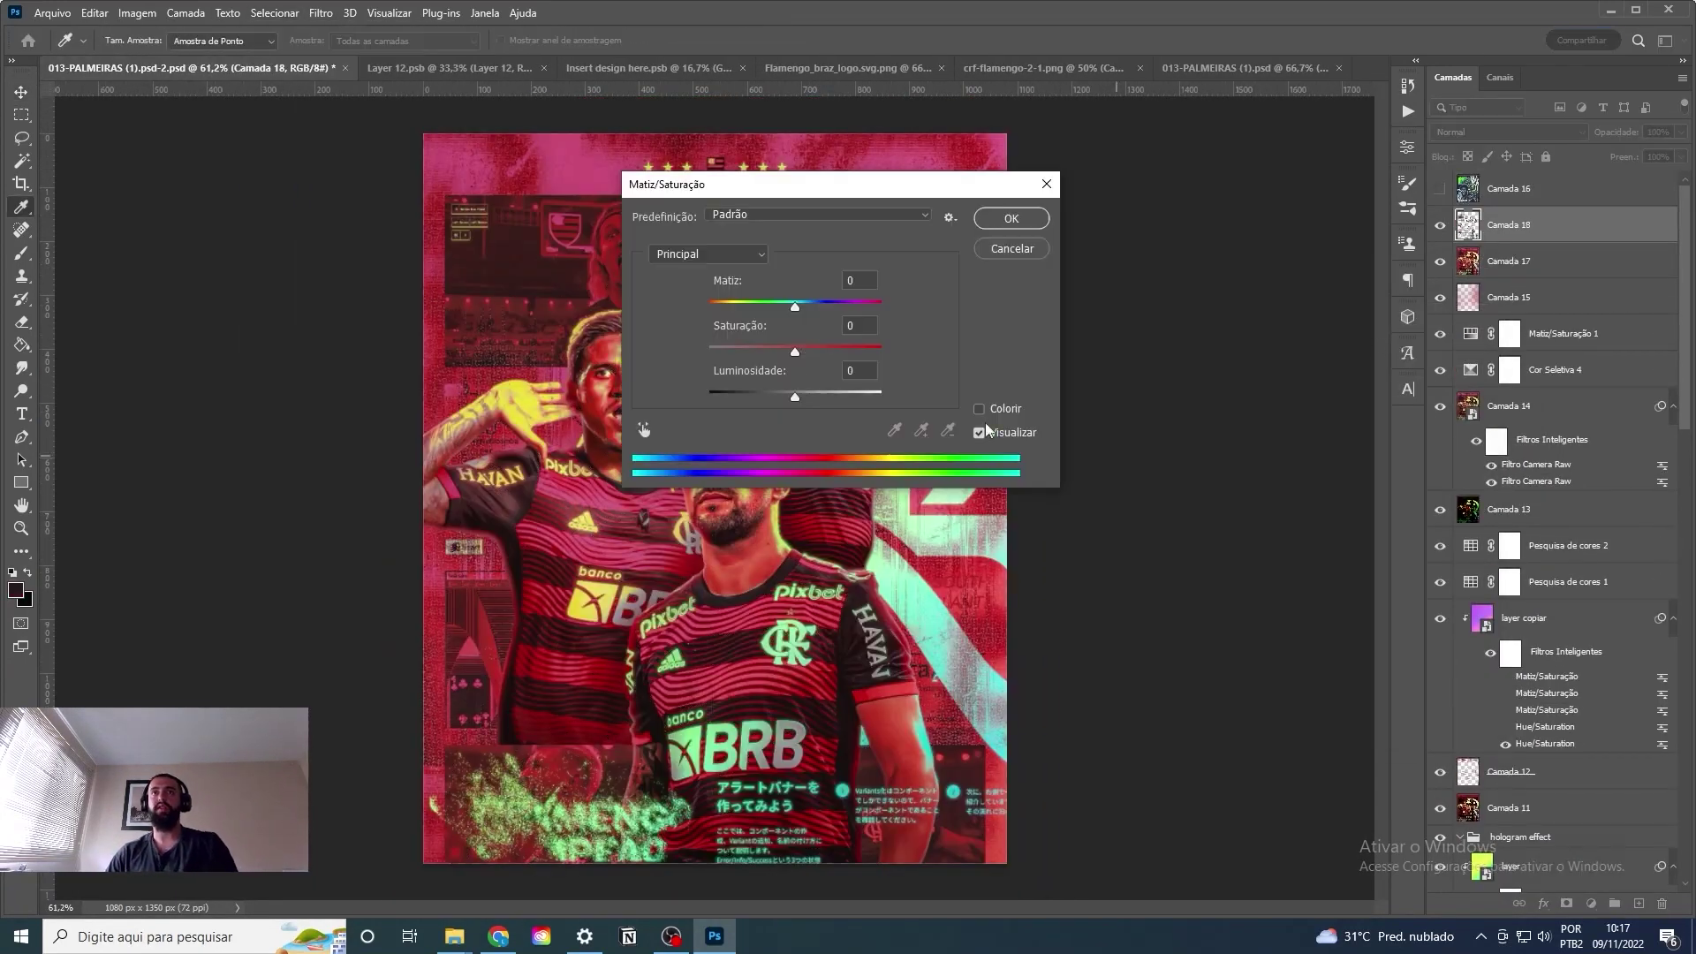
{"action": "left_click_drag", "start_coordinate": [707, 181], "coordinate": [1146, 279]}
{"action": "left_click_drag", "start_coordinate": [1238, 492], "coordinate": [1185, 499]}
{"action": "key", "text": "Return"}
Stamp visible layers into Camada 19 and apply Add Noise for a grainy finish.
{"action": "key", "text": "ctrl+alt+shift+e"}
{"action": "left_click", "coordinate": [321, 13]}
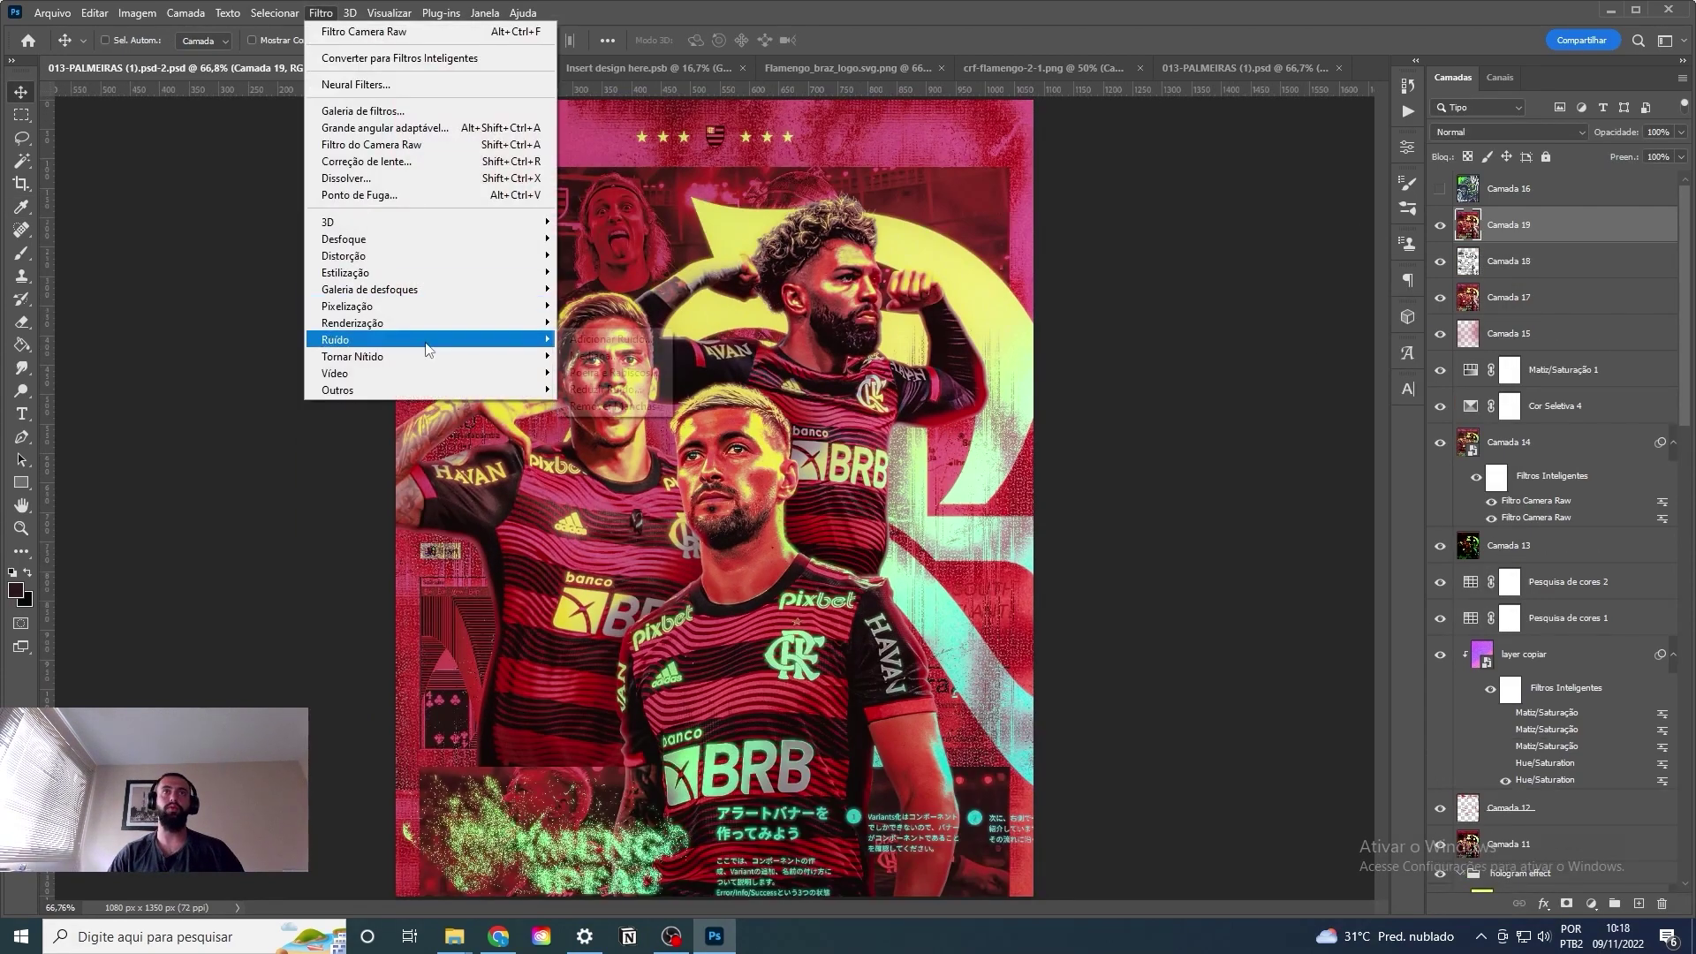
{"action": "left_click", "coordinate": [619, 343]}
{"action": "key", "text": "Return"}
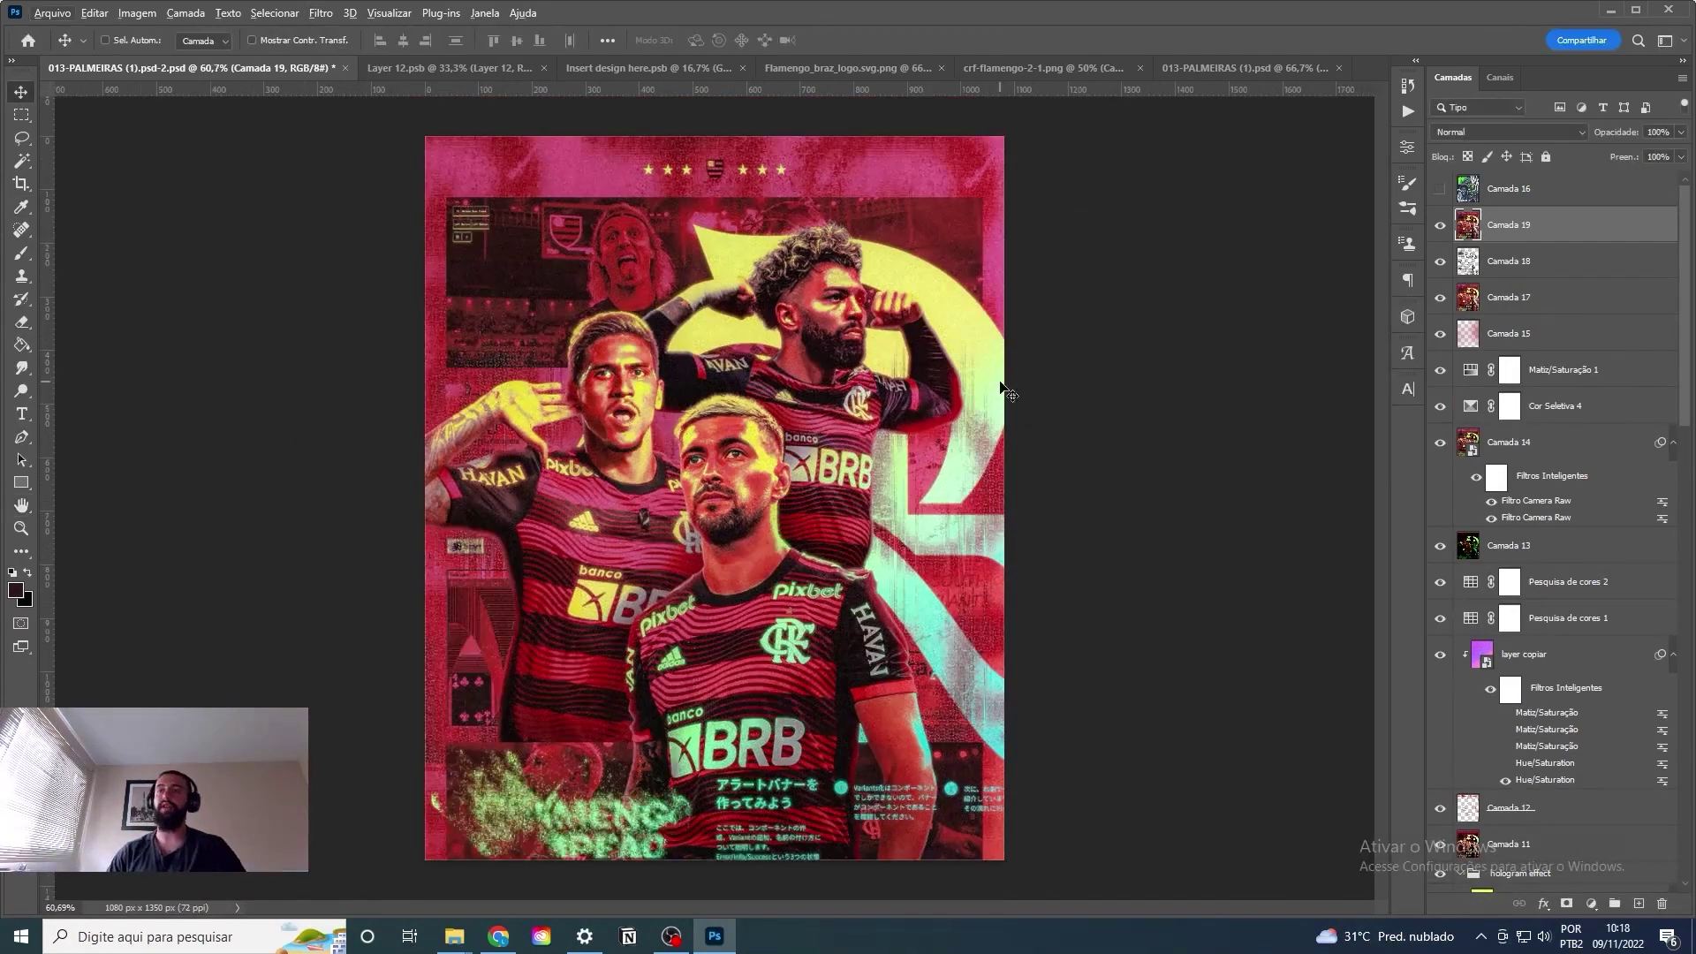